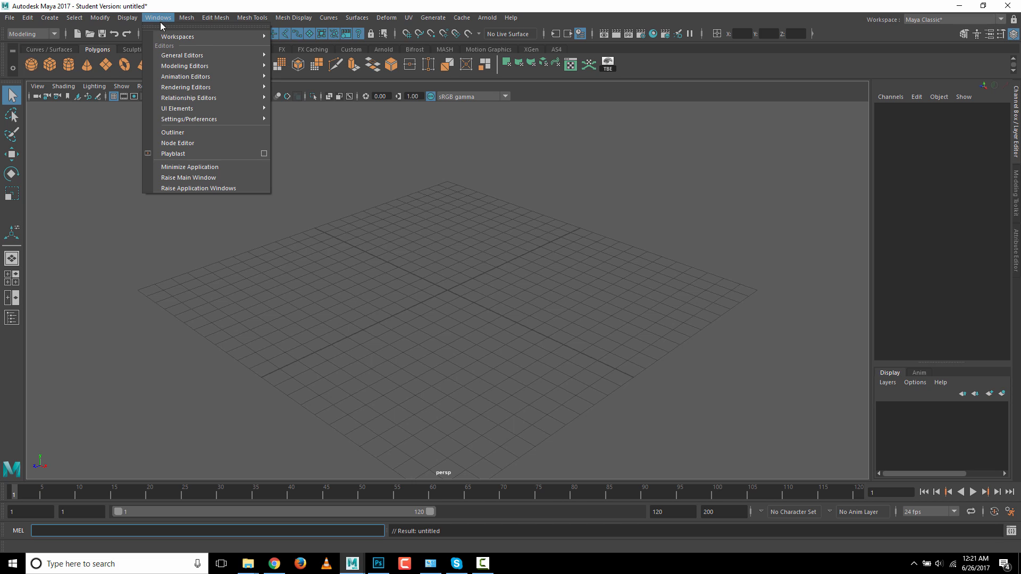
# - Check in the Plug-in Manager whether the objExport.mll plug-in is loaded and set to auto load, and close the manager
pyautogui.moveTo(171, 121)
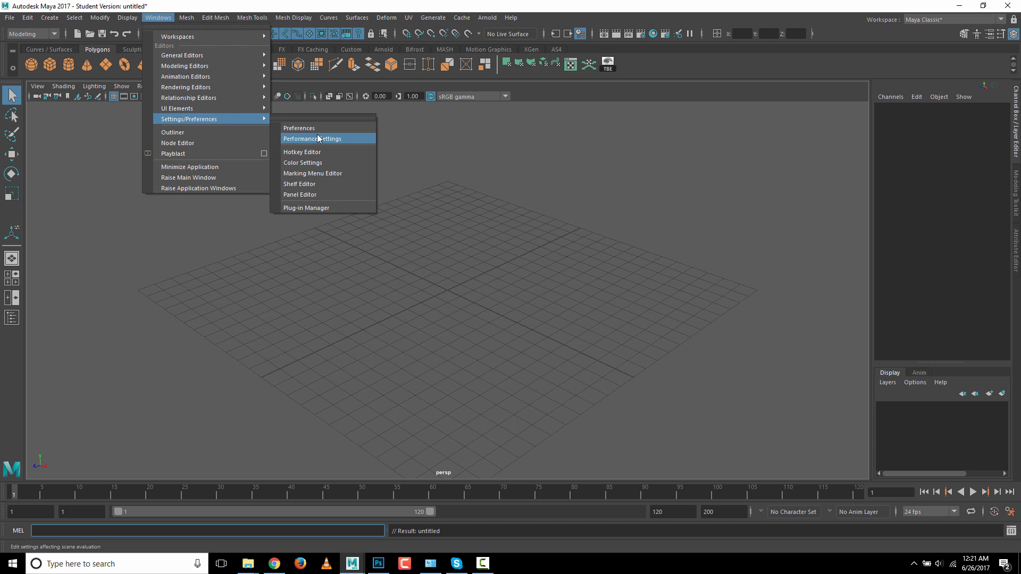
pyautogui.click(317, 208)
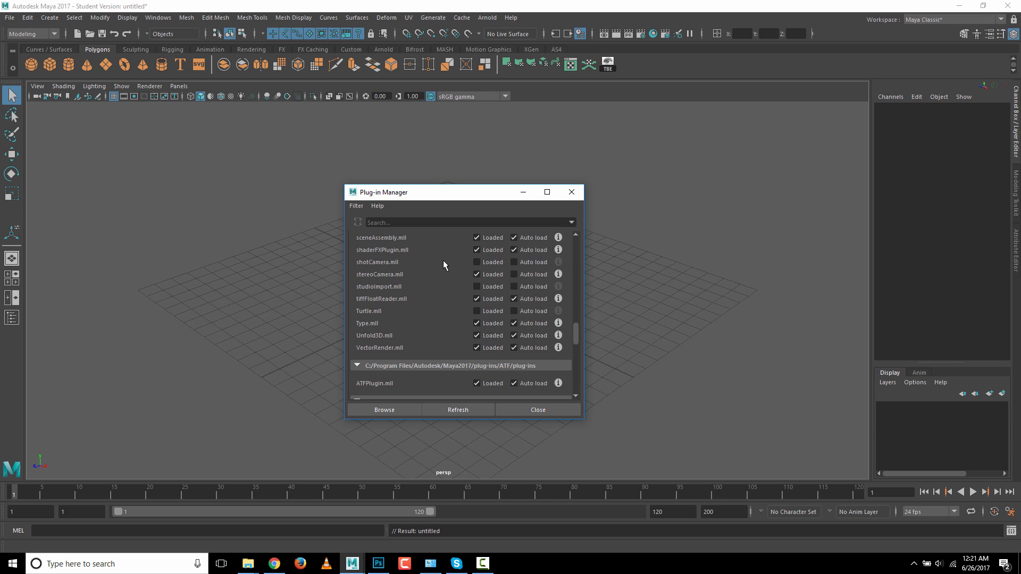
pyautogui.scroll(5, 444, 261)
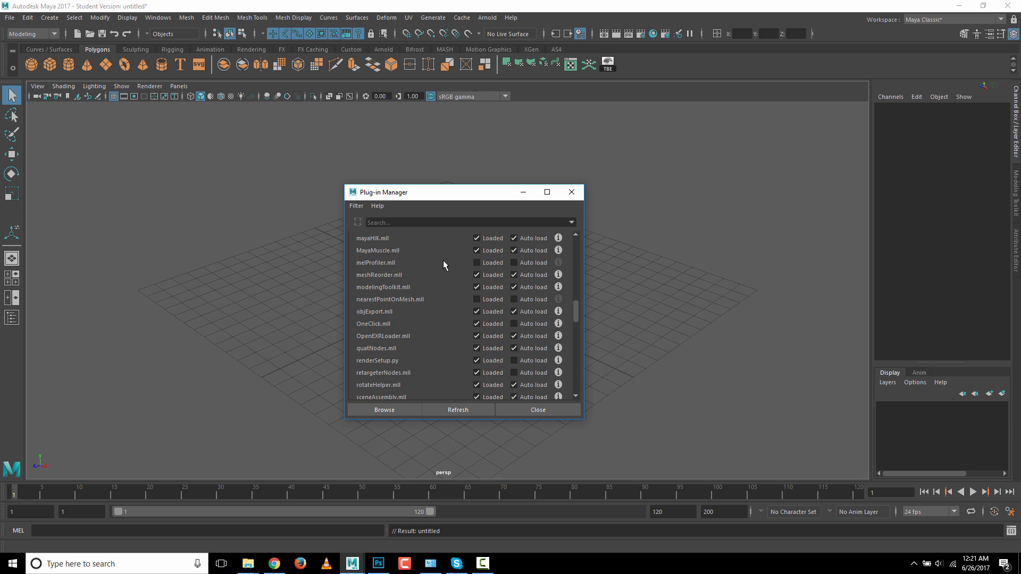
pyautogui.scroll(2, 444, 264)
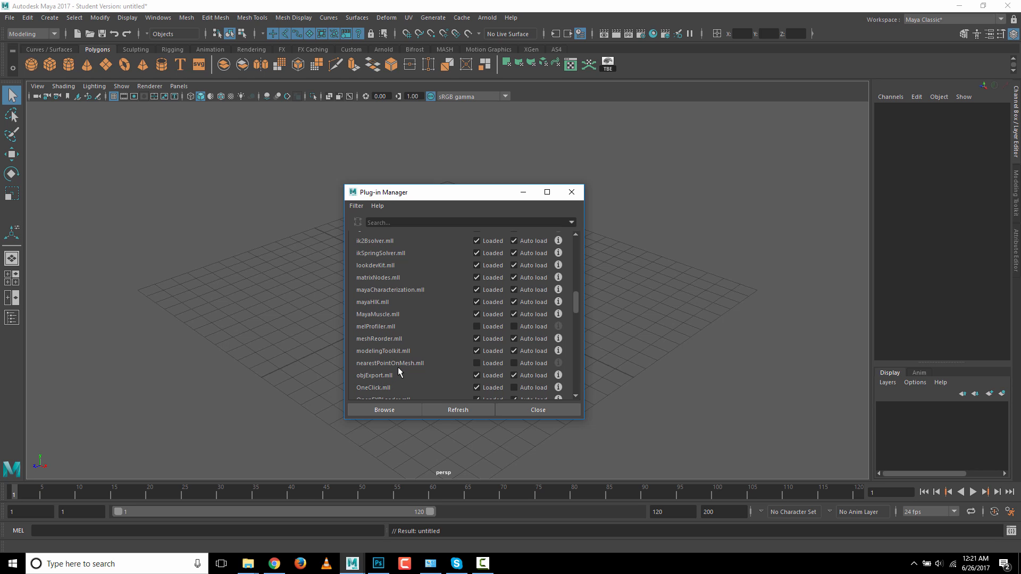
pyautogui.scroll(-2, 396, 349)
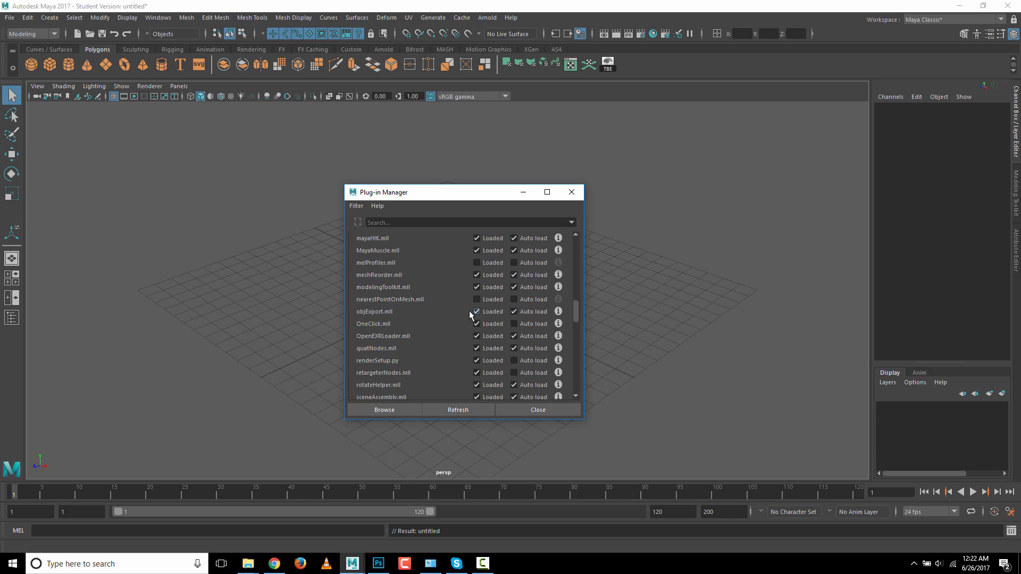
pyautogui.scroll(-6, 460, 311)
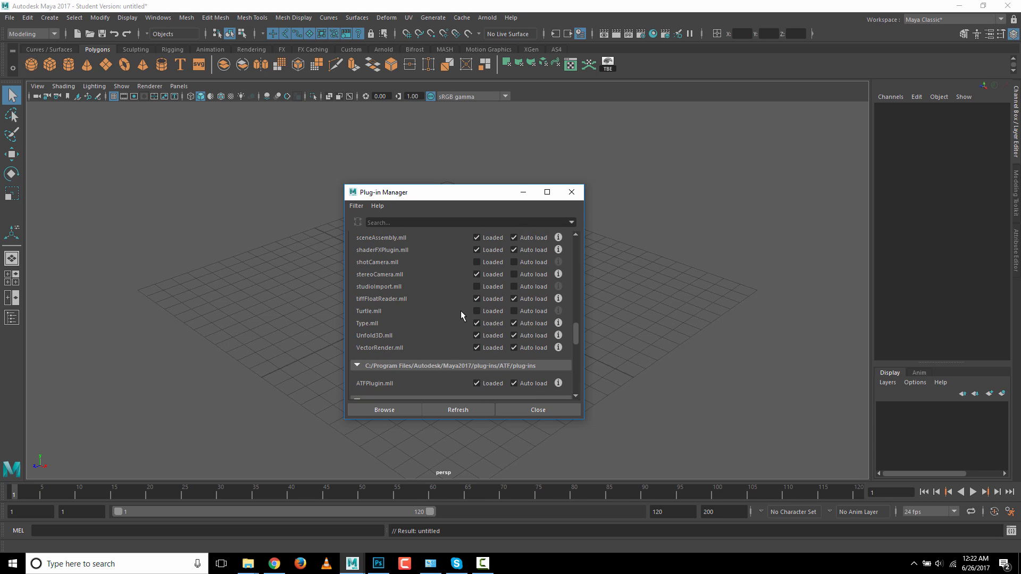
pyautogui.scroll(3, 436, 287)
pyautogui.click(548, 411)
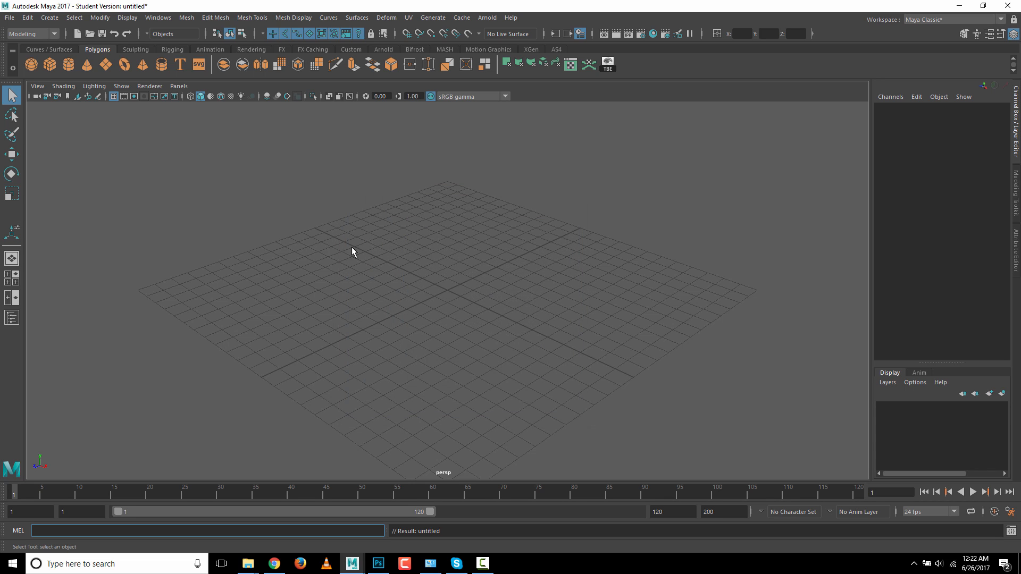
# - Import the file "Portal Gun (rick n' morty) v6 (refined).obj" from the default project's scenes folder
pyautogui.click(9, 19)
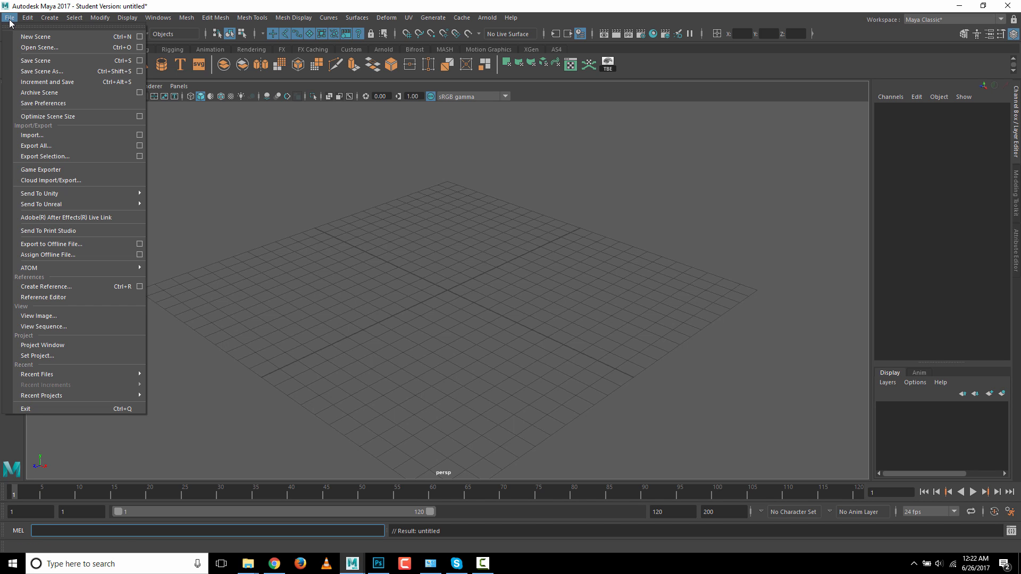
pyautogui.click(33, 136)
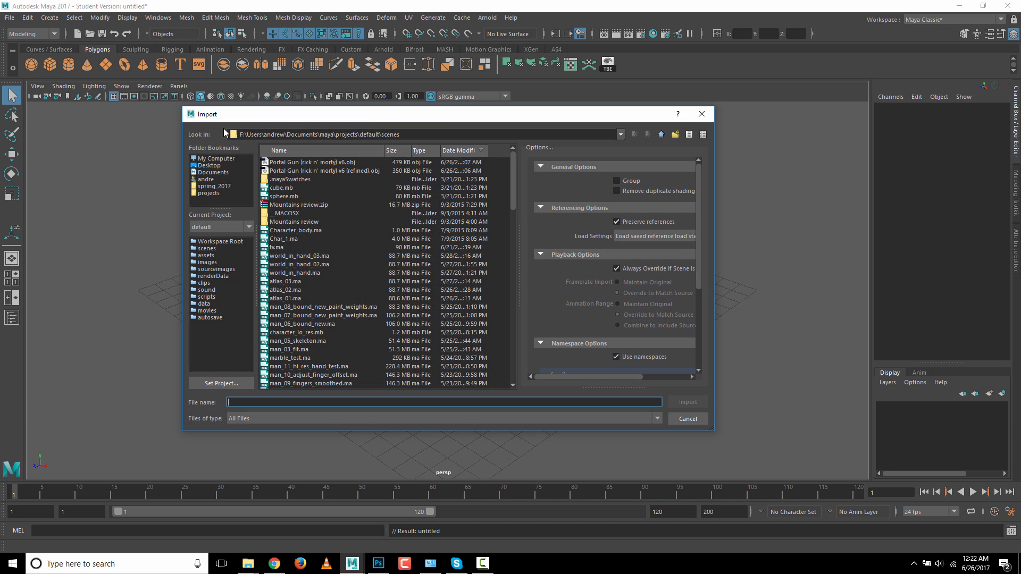
pyautogui.click(294, 166)
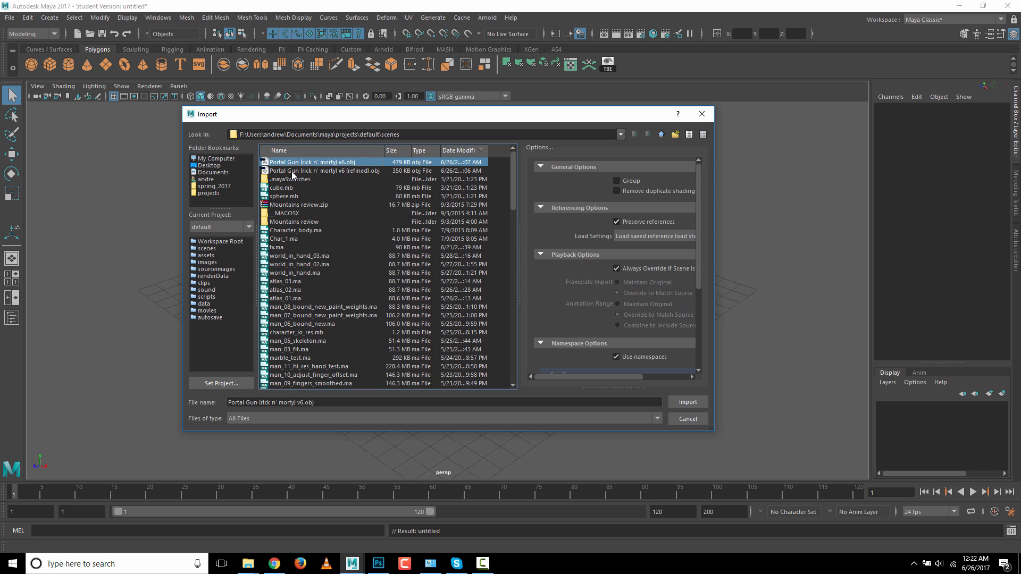
pyautogui.click(292, 172)
pyautogui.doubleClick(288, 171)
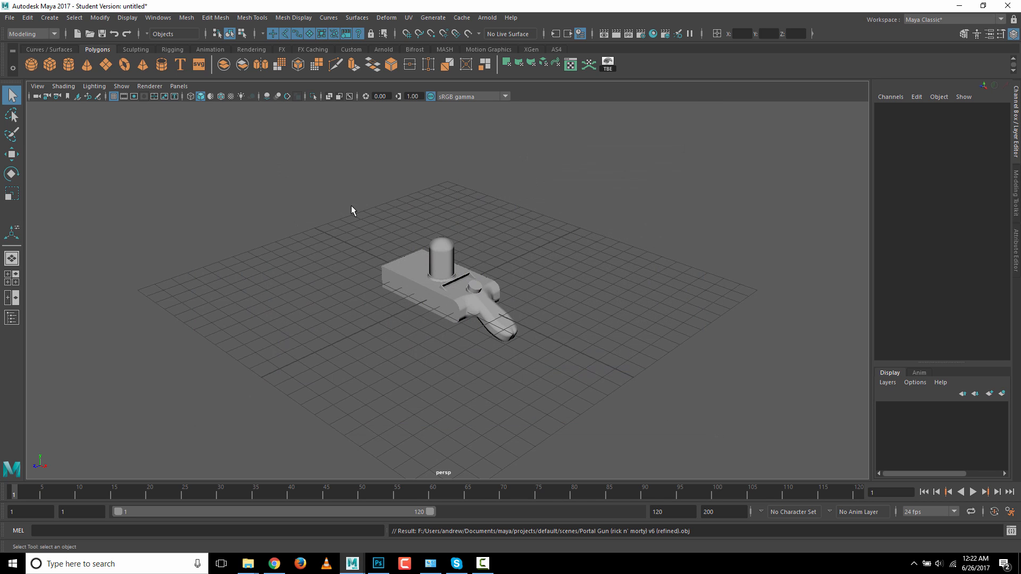
# - Quadrangulate the imported portal gun mesh with an angle threshold of 30
pyautogui.click(433, 285)
pyautogui.press('f')
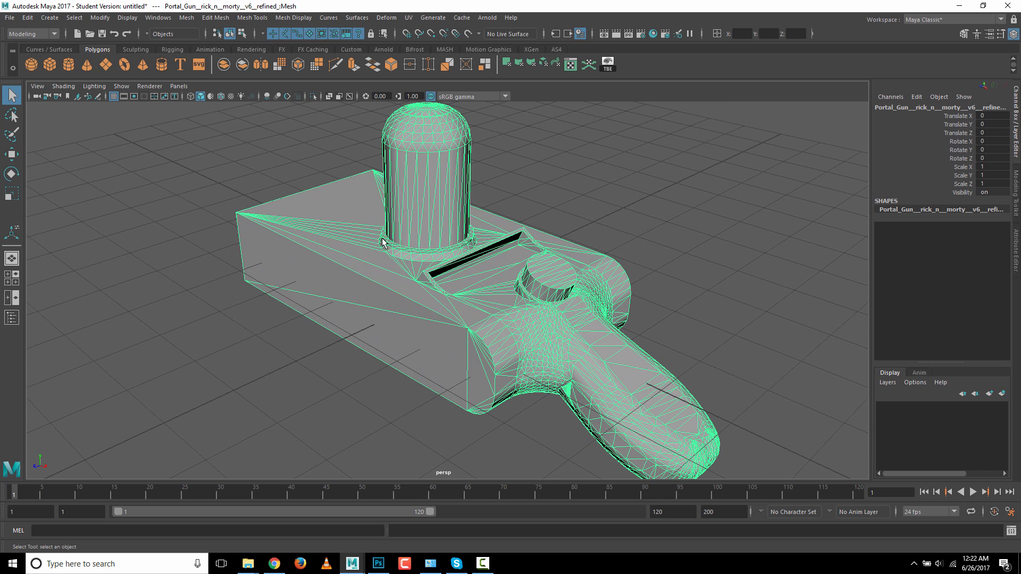
pyautogui.keyDown('alt'); pyautogui.moveTo(334, 232); pyautogui.dragTo(427, 193); pyautogui.keyUp('alt')
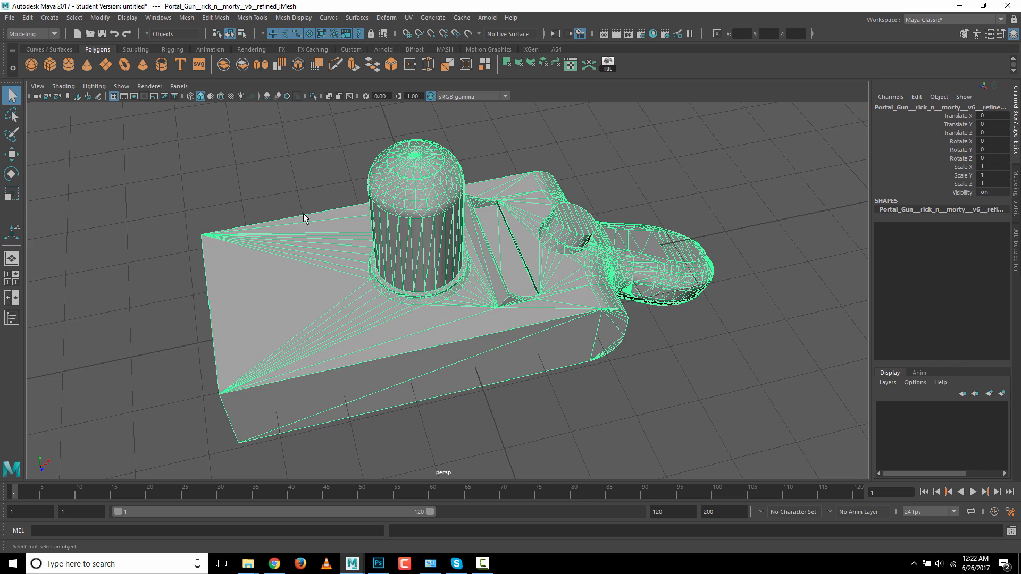
pyautogui.keyDown('alt'); pyautogui.moveTo(321, 191); pyautogui.dragTo(271, 169); pyautogui.keyUp('alt')
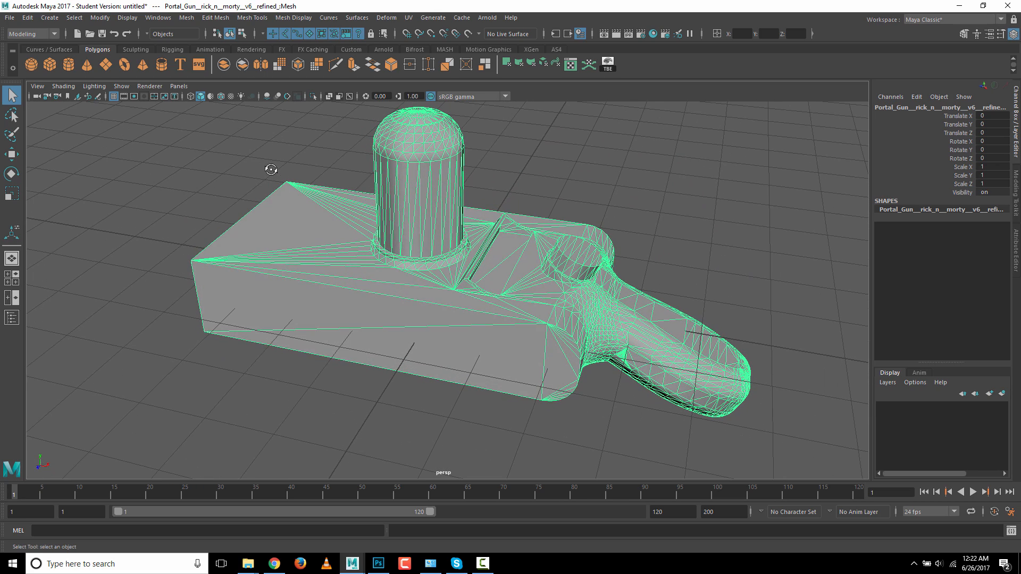
pyautogui.click(208, 18)
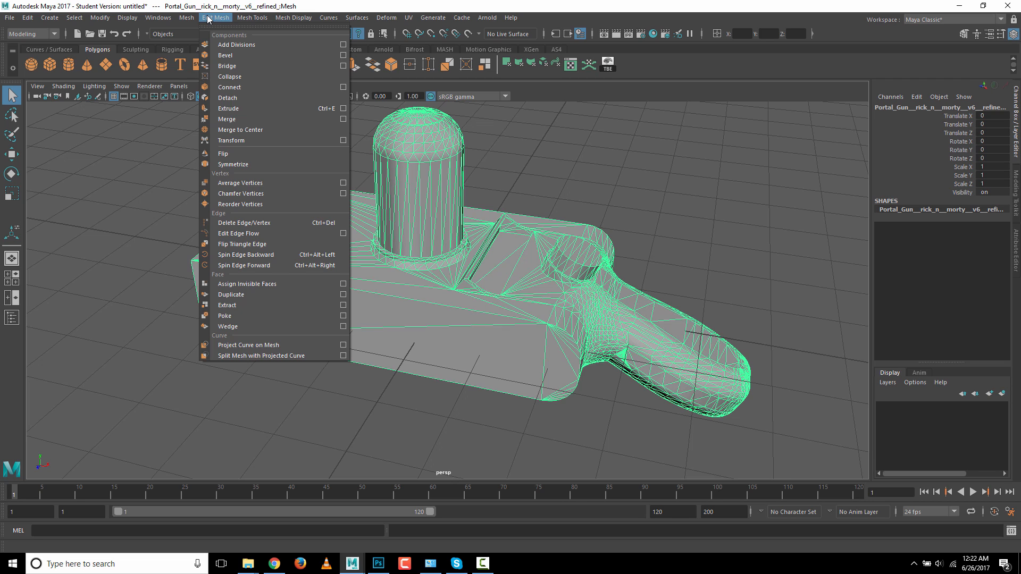
pyautogui.moveTo(193, 20)
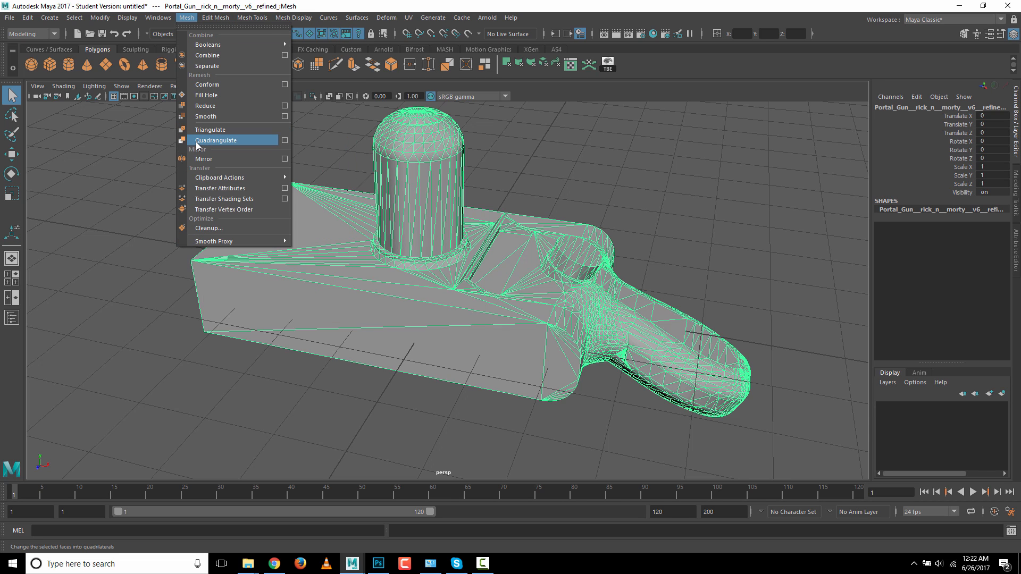
pyautogui.click(285, 140)
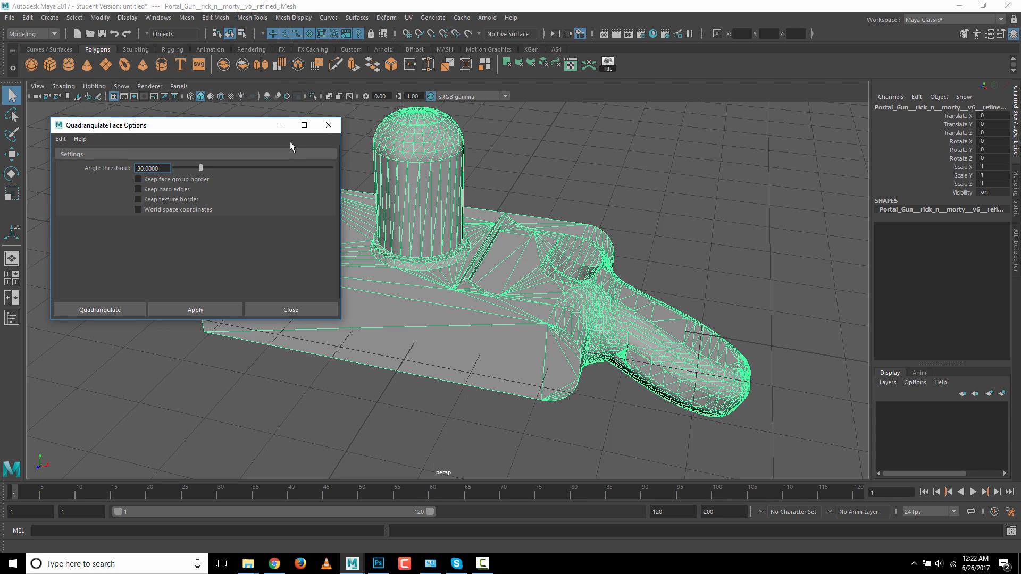
pyautogui.click(123, 309)
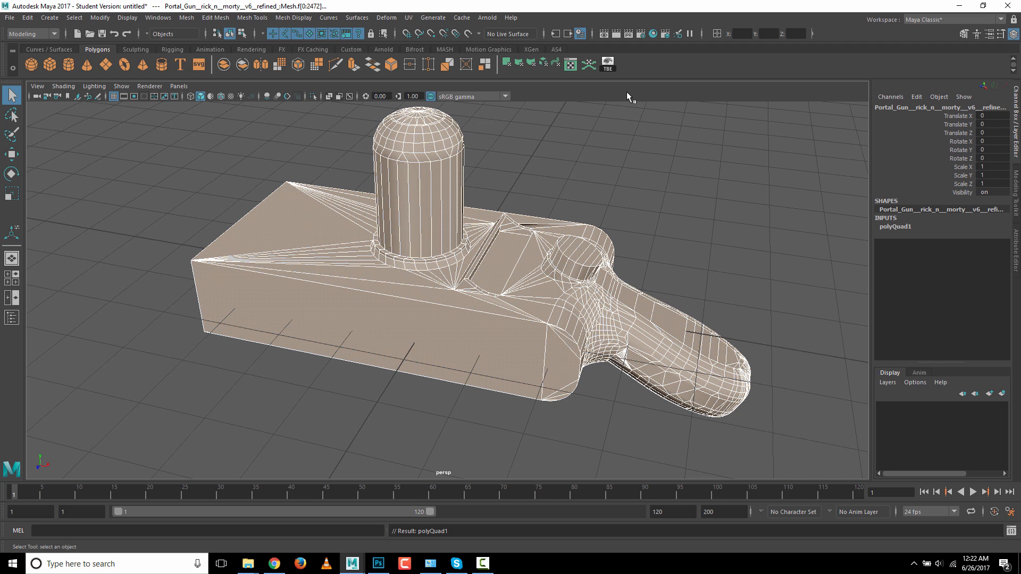
# - Compare the portal gun mesh before and after quadrangulation and examine its topology from several sides
pyautogui.hotkey('ctrl', 'z')
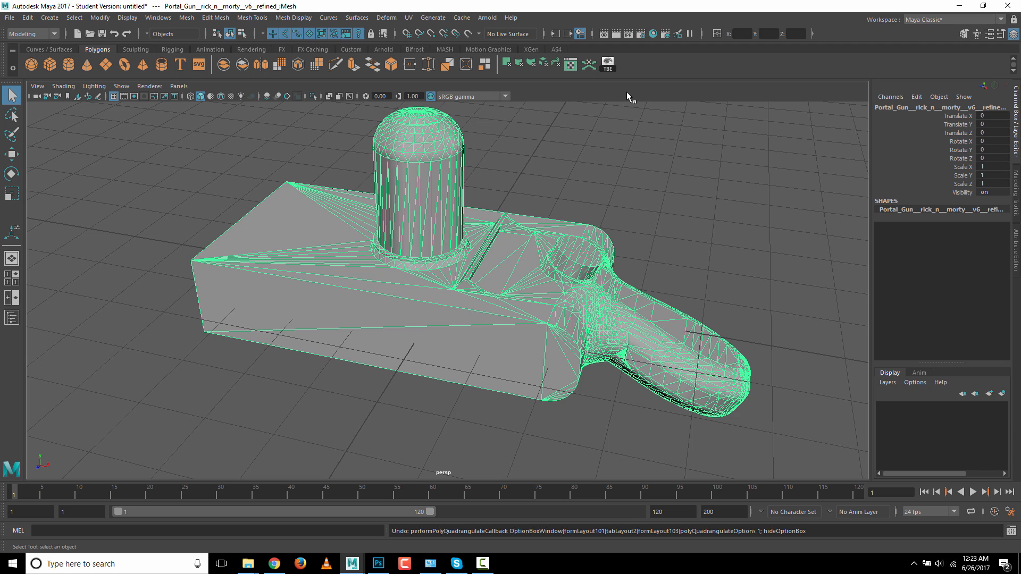
pyautogui.hotkey('shift', 'z')
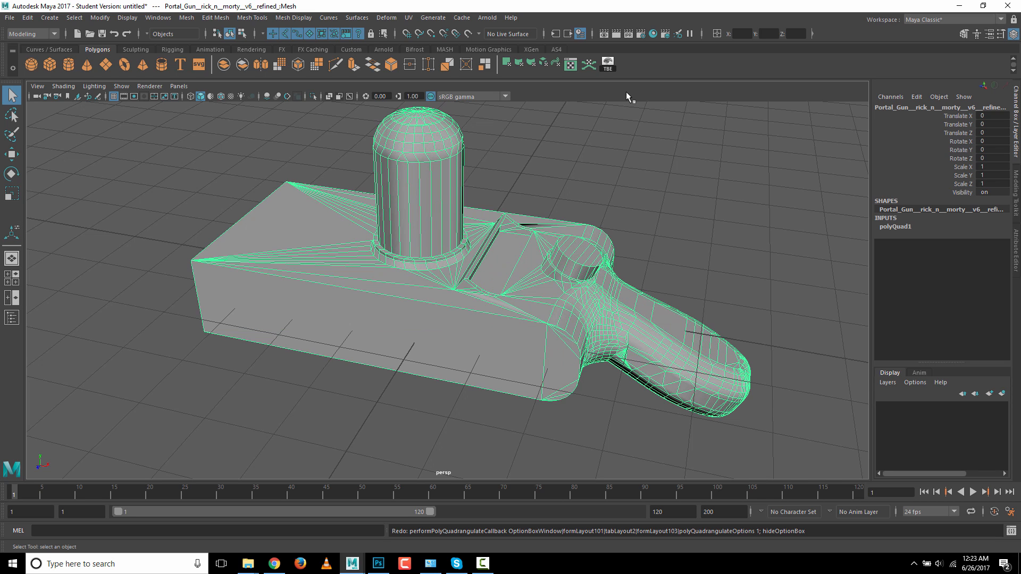
pyautogui.hotkey('ctrl', 'z')
pyautogui.hotkey('shift', 'z')
pyautogui.keyDown('alt'); pyautogui.moveTo(205, 182); pyautogui.dragTo(430, 232); pyautogui.keyUp('alt')
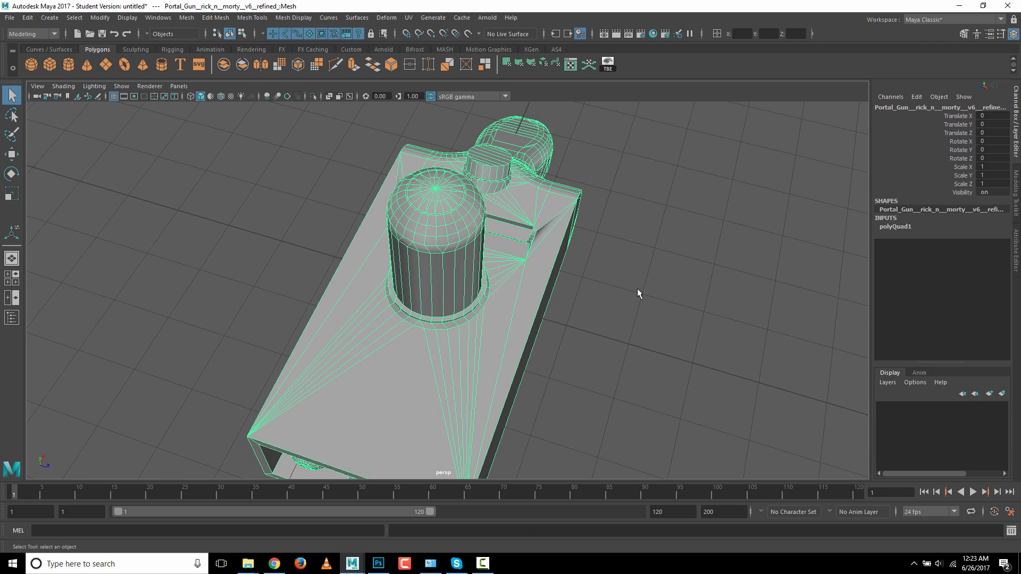
pyautogui.click(621, 336)
pyautogui.keyDown('alt'); pyautogui.moveTo(620, 333); pyautogui.dragTo(563, 308); pyautogui.keyUp('alt')
pyautogui.click(594, 347)
pyautogui.keyDown('alt'); pyautogui.moveTo(593, 347); pyautogui.dragTo(489, 333); pyautogui.keyUp('alt')
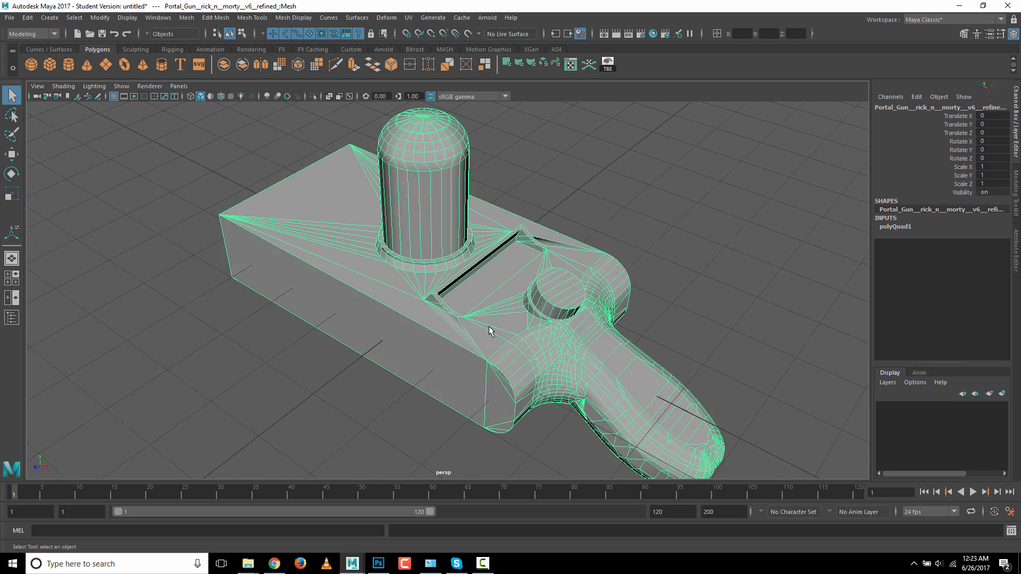
pyautogui.keyDown('alt'); pyautogui.moveTo(578, 234); pyautogui.dragTo(412, 262); pyautogui.keyUp('alt')
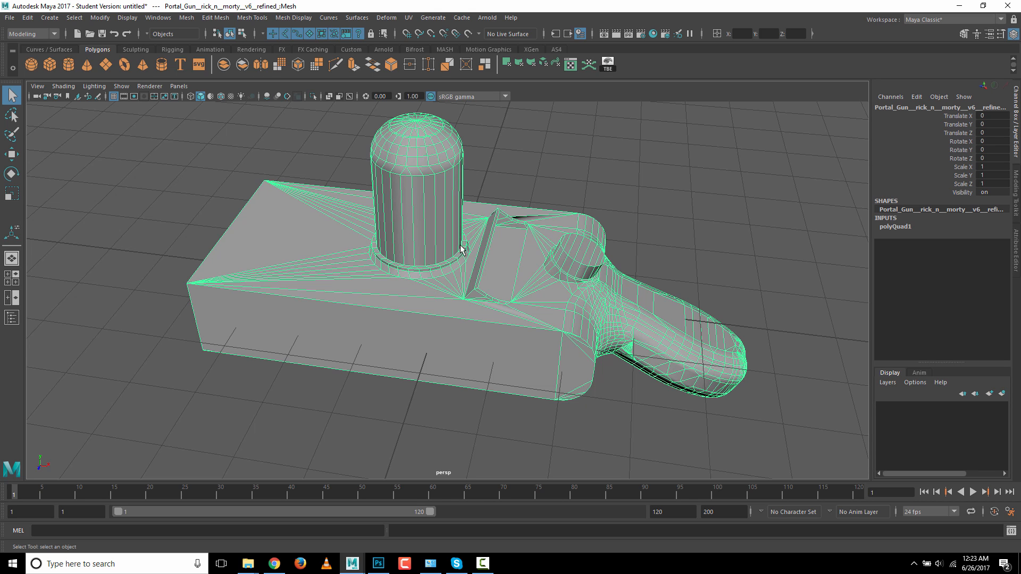
# - Select the edge loop where the domed cylinder's base ring meets the gun body and examine the surrounding topology
pyautogui.keyDown('alt'); pyautogui.moveTo(375, 290); pyautogui.dragTo(429, 277); pyautogui.keyUp('alt')
pyautogui.scroll(8, 648, 278)
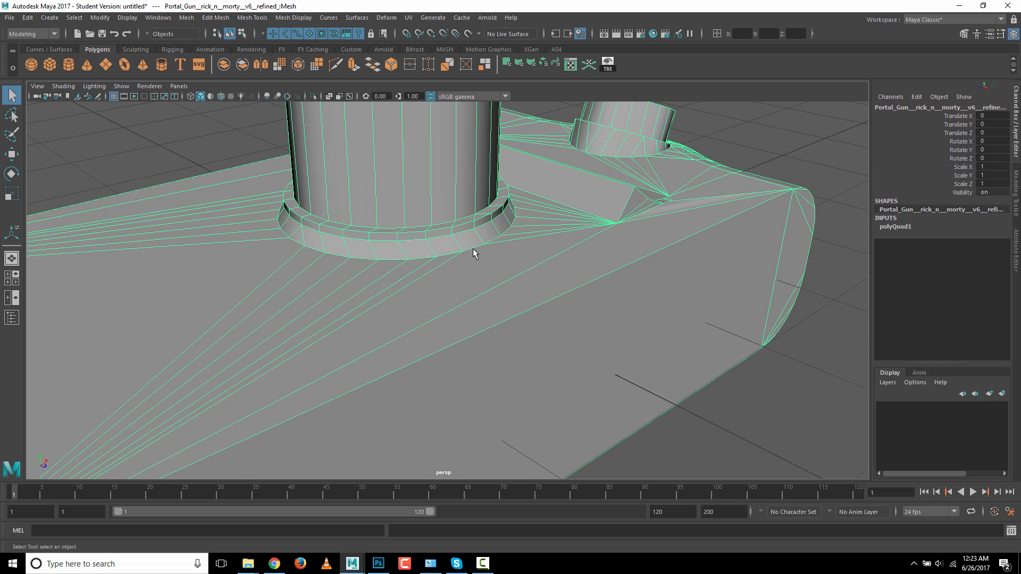
pyautogui.moveTo(475, 254); pyautogui.dragTo(473, 218, button='right')
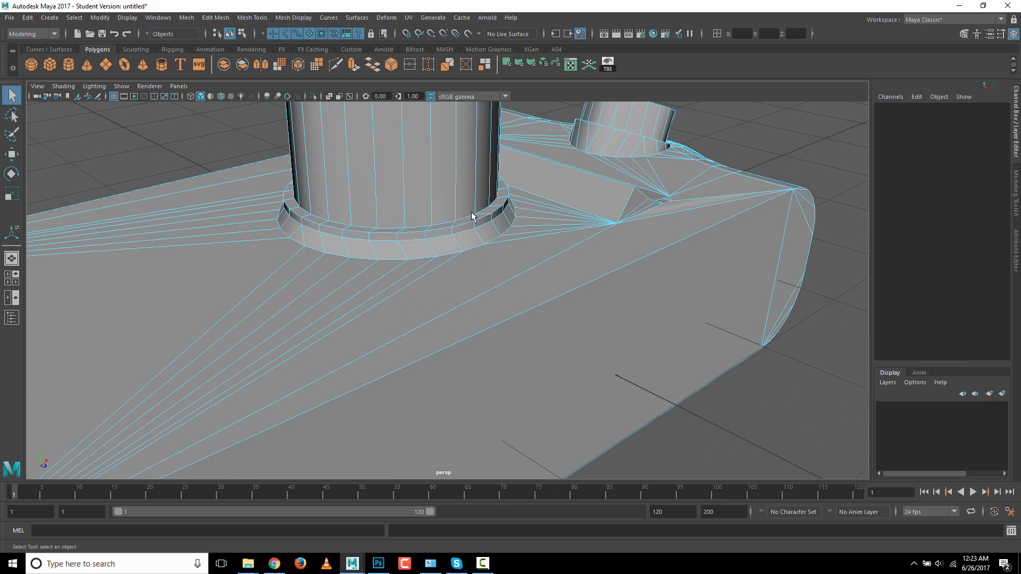
pyautogui.click(471, 249)
pyautogui.keyDown('alt'); pyautogui.moveTo(475, 261); pyautogui.dragTo(553, 296); pyautogui.keyUp('alt')
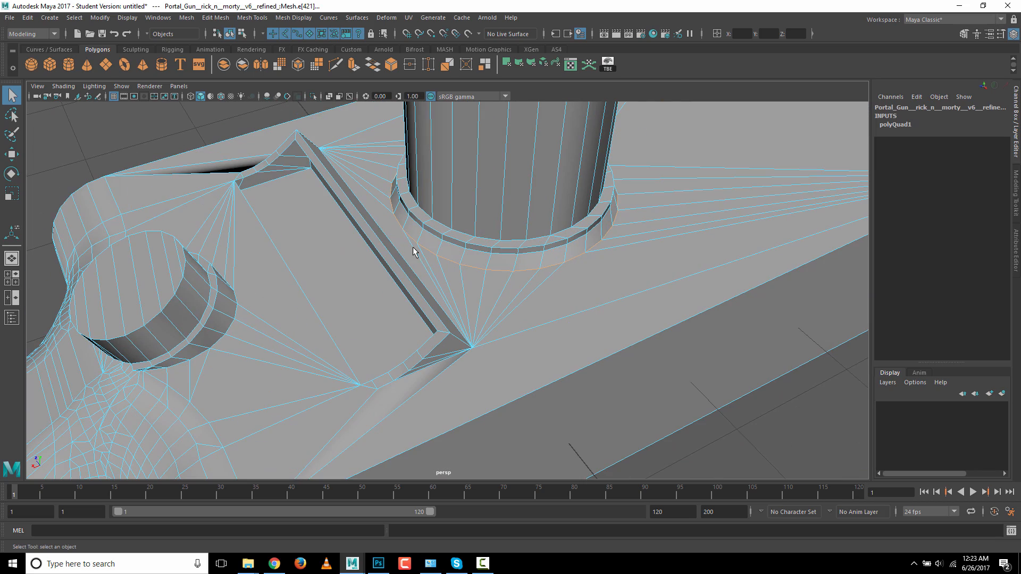
pyautogui.keyDown('alt'); pyautogui.moveTo(646, 307); pyautogui.dragTo(561, 294); pyautogui.keyUp('alt')
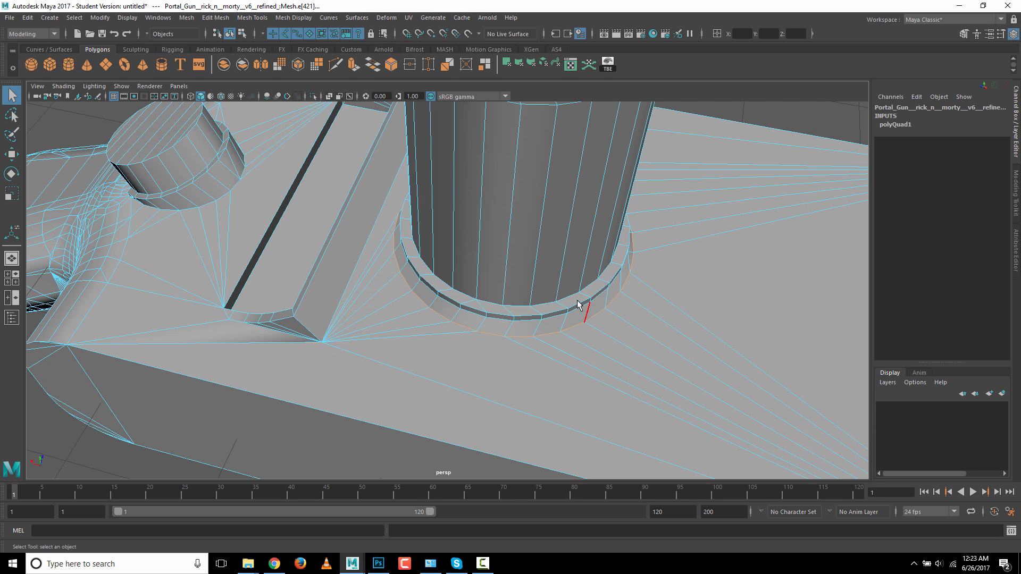
# - Split the workspace into two side-by-side views and show the UV Editor beside the perspective view
pyautogui.click(7, 299)
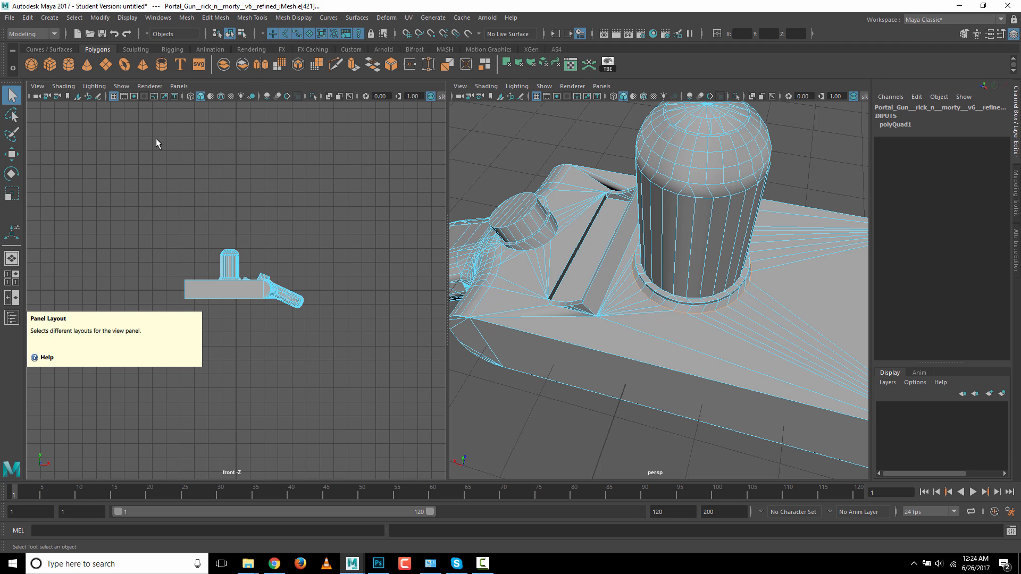
pyautogui.click(174, 86)
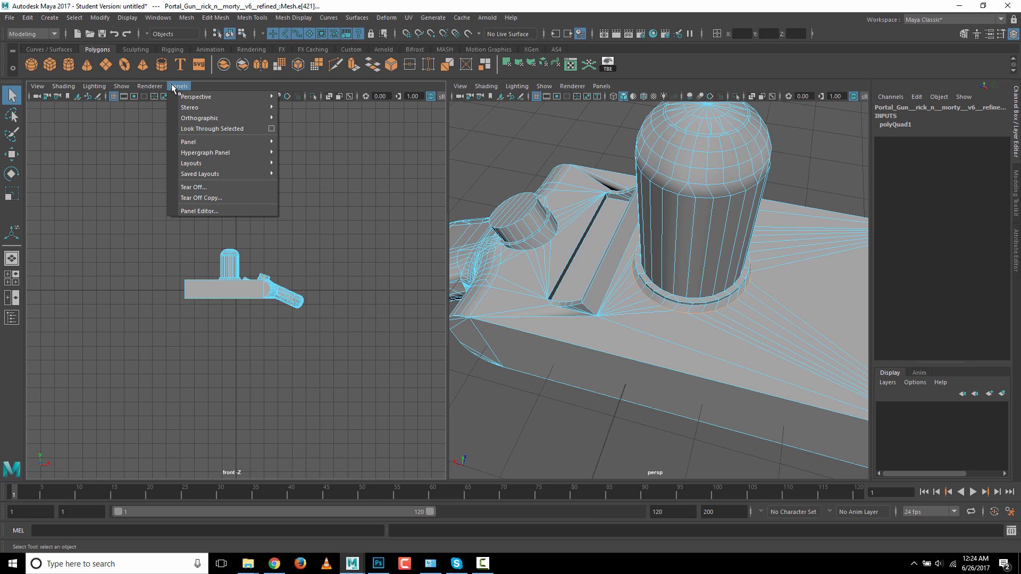
pyautogui.moveTo(189, 142)
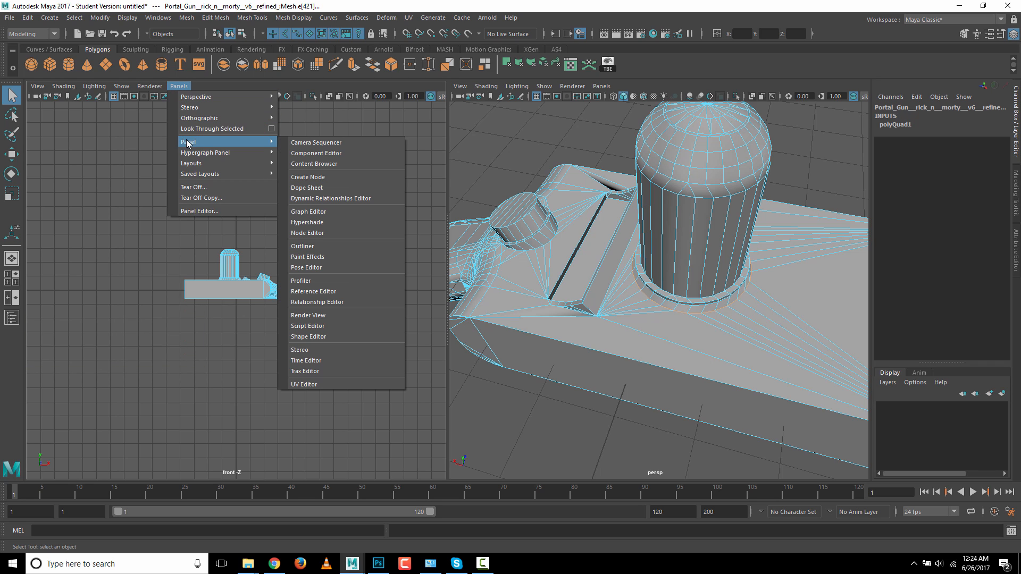
pyautogui.click(315, 384)
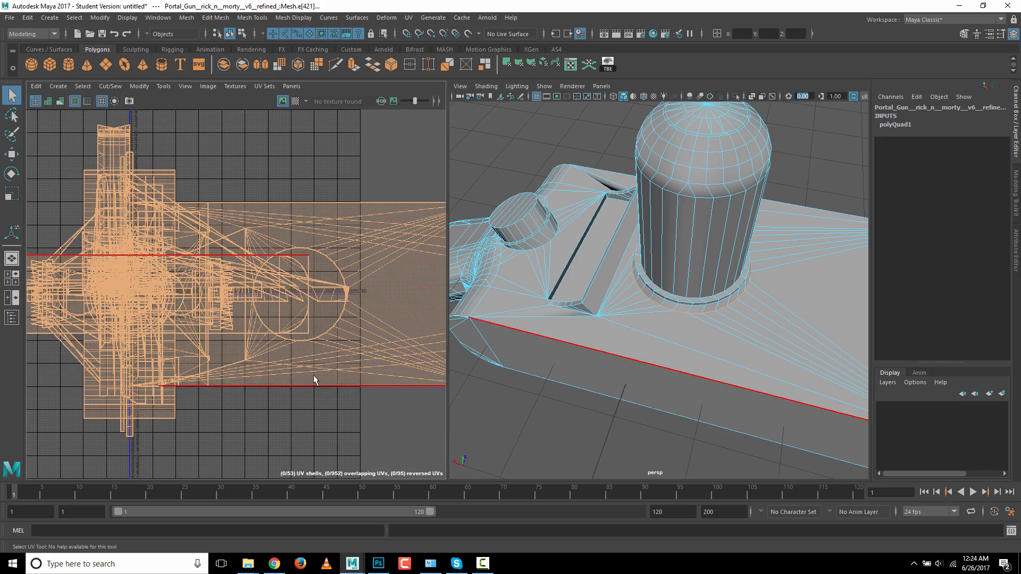
pyautogui.keyDown('alt'); pyautogui.moveTo(367, 296); pyautogui.dragTo(123, 292, button='right'); pyautogui.keyUp('alt')
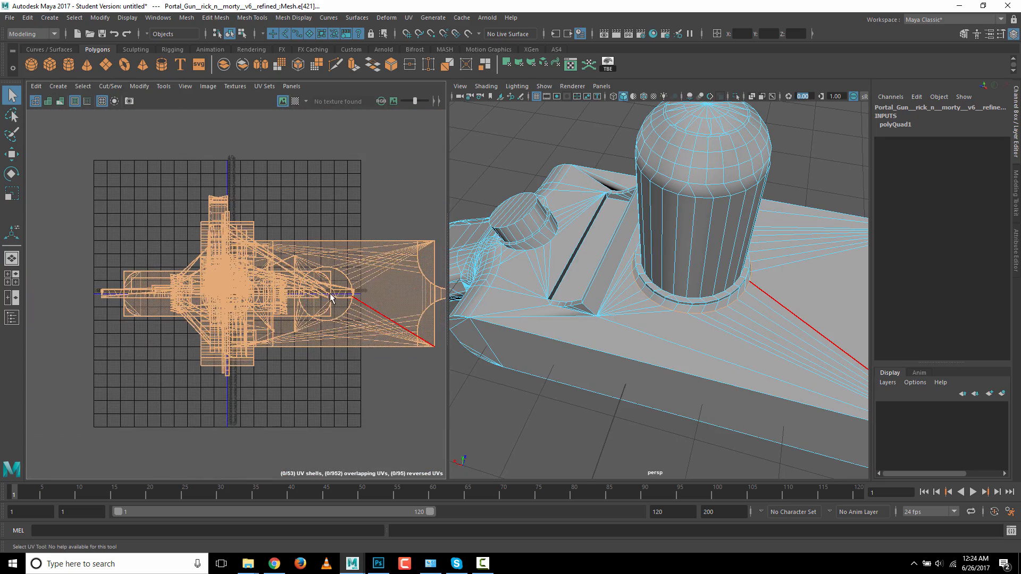
pyautogui.keyDown('alt'); pyautogui.moveTo(346, 296); pyautogui.dragTo(235, 292, button='middle'); pyautogui.keyUp('alt')
# - Return the portal gun to object mode and apply a planar UV projection to the whole mesh
pyautogui.moveTo(671, 301); pyautogui.dragTo(722, 241, button='right')
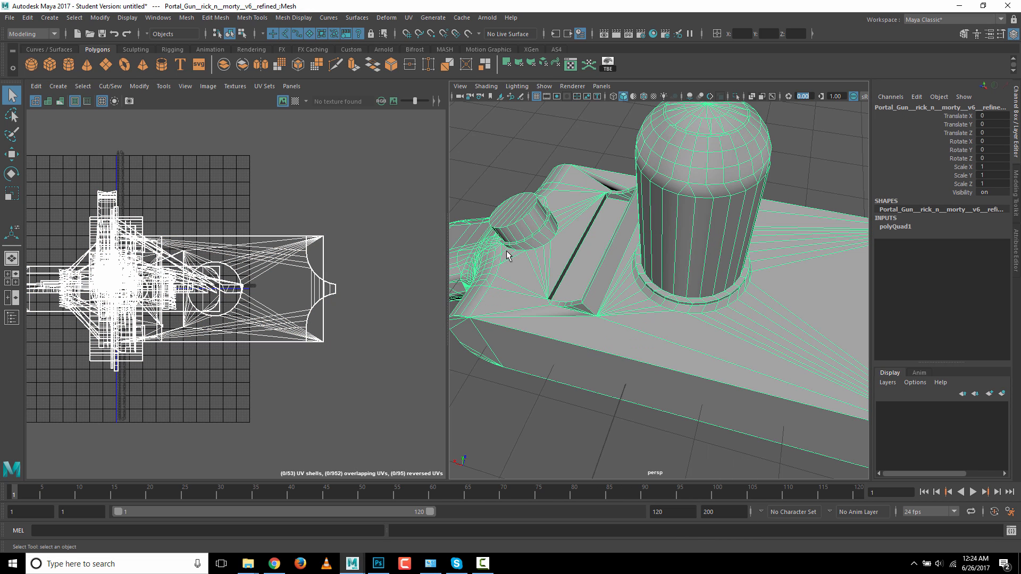
pyautogui.click(409, 17)
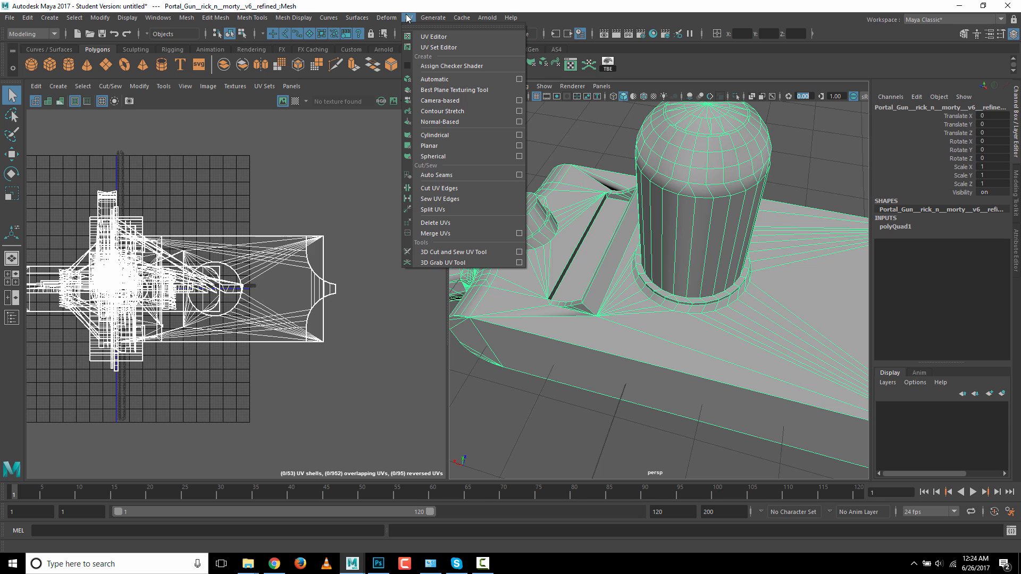
pyautogui.click(441, 145)
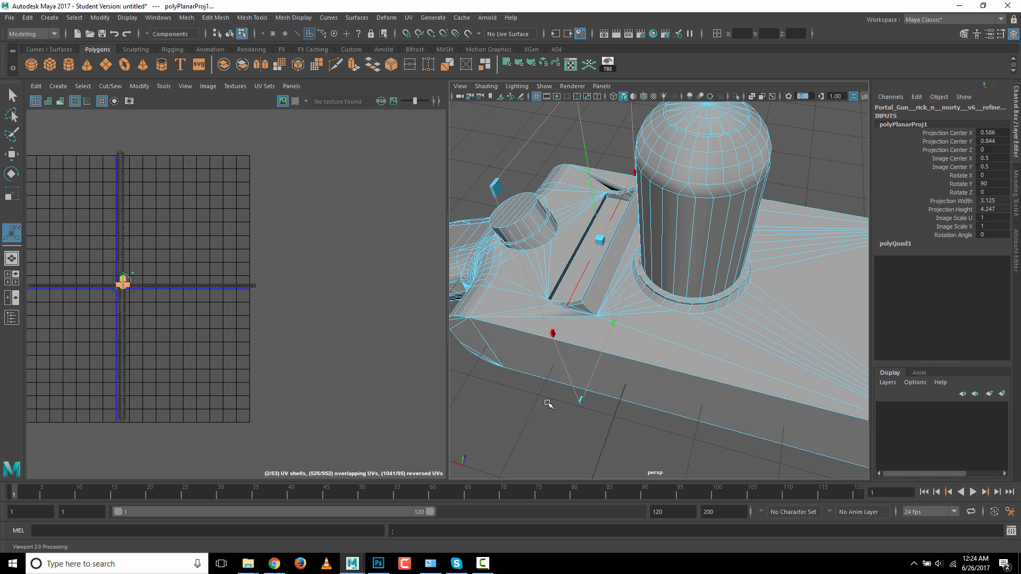
# - Cut the UVs along the edge loop where the domed cylinder's base ring meets the gun body
pyautogui.moveTo(598, 257); pyautogui.dragTo(651, 242, button='right')
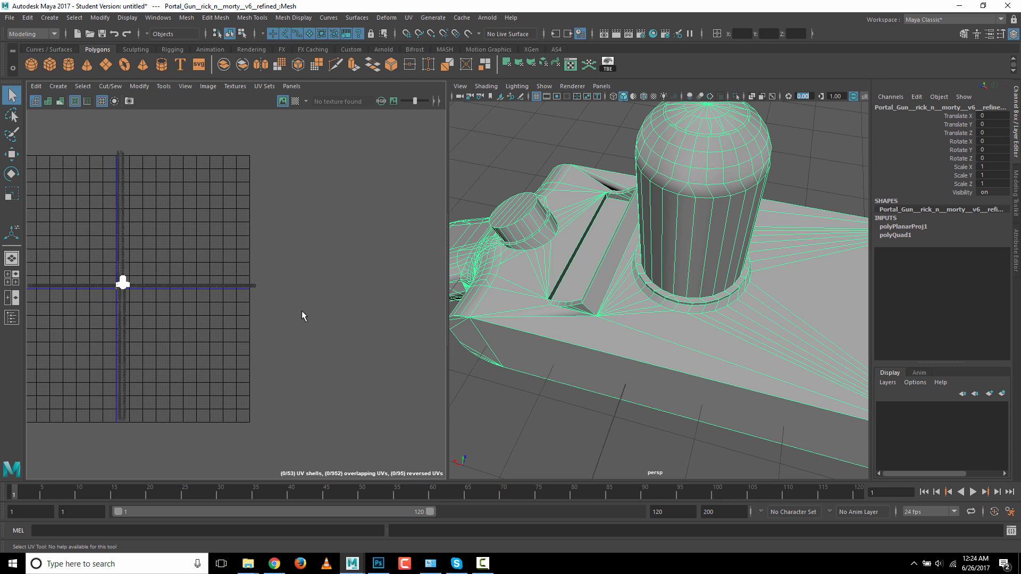
pyautogui.keyDown('alt'); pyautogui.moveTo(702, 383); pyautogui.dragTo(684, 367); pyautogui.keyUp('alt')
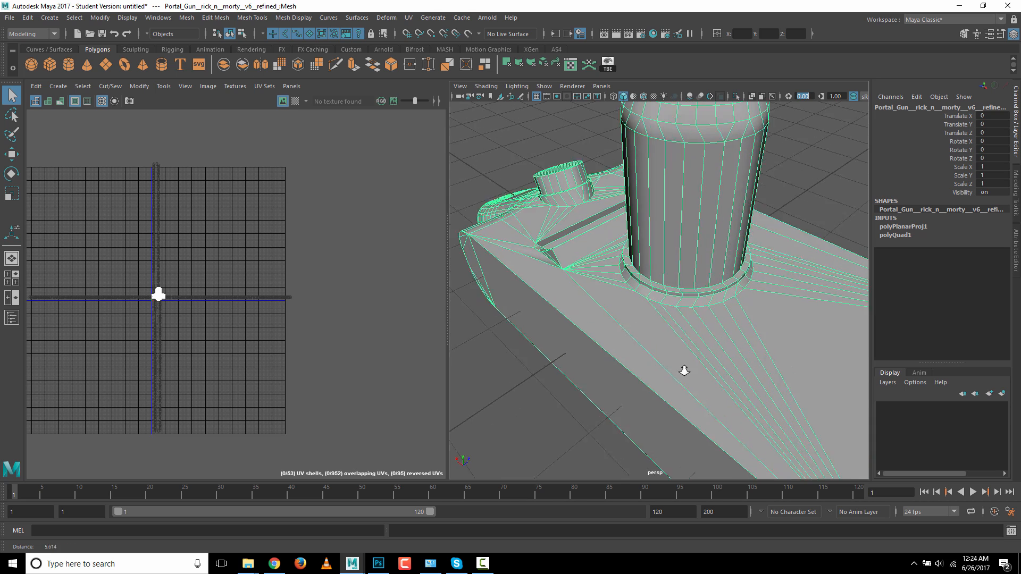
pyautogui.scroll(5, 684, 367)
pyautogui.keyDown('alt'); pyautogui.moveTo(789, 368); pyautogui.dragTo(675, 354); pyautogui.keyUp('alt')
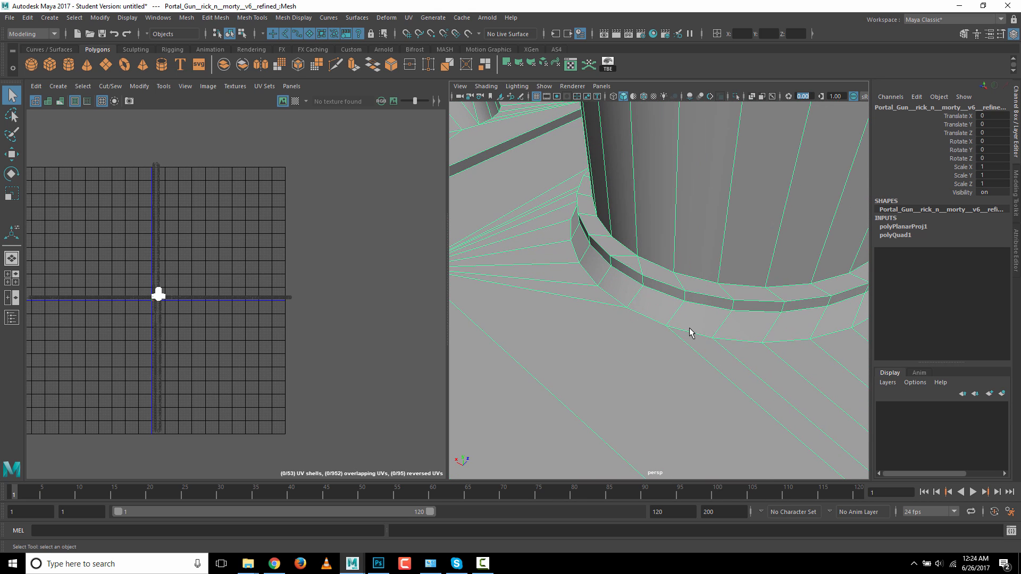
pyautogui.moveTo(691, 333); pyautogui.dragTo(680, 234, button='right')
pyautogui.doubleClick(689, 332)
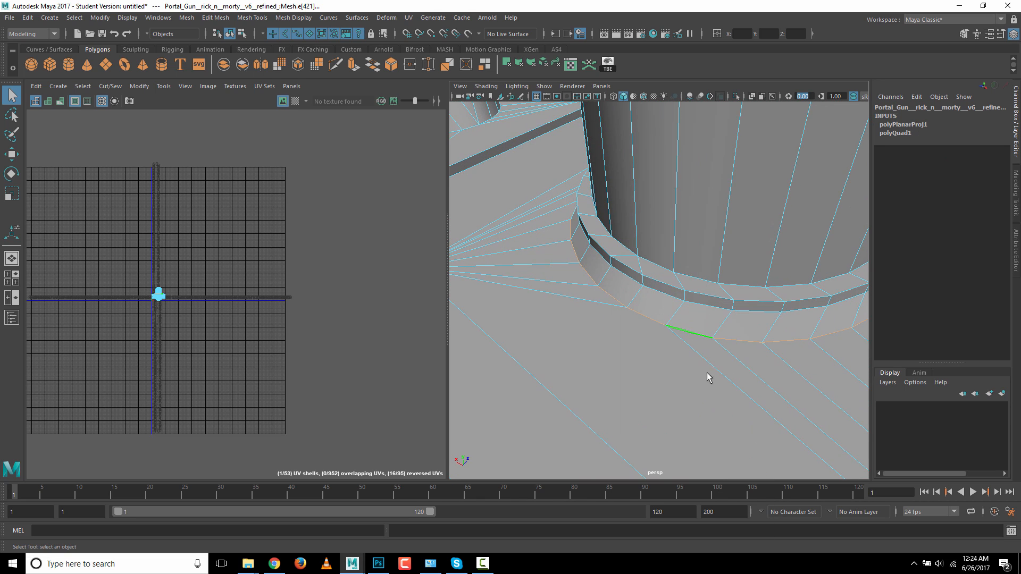
pyautogui.keyDown('alt'); pyautogui.moveTo(707, 376); pyautogui.dragTo(542, 392); pyautogui.keyUp('alt')
pyautogui.click(109, 86)
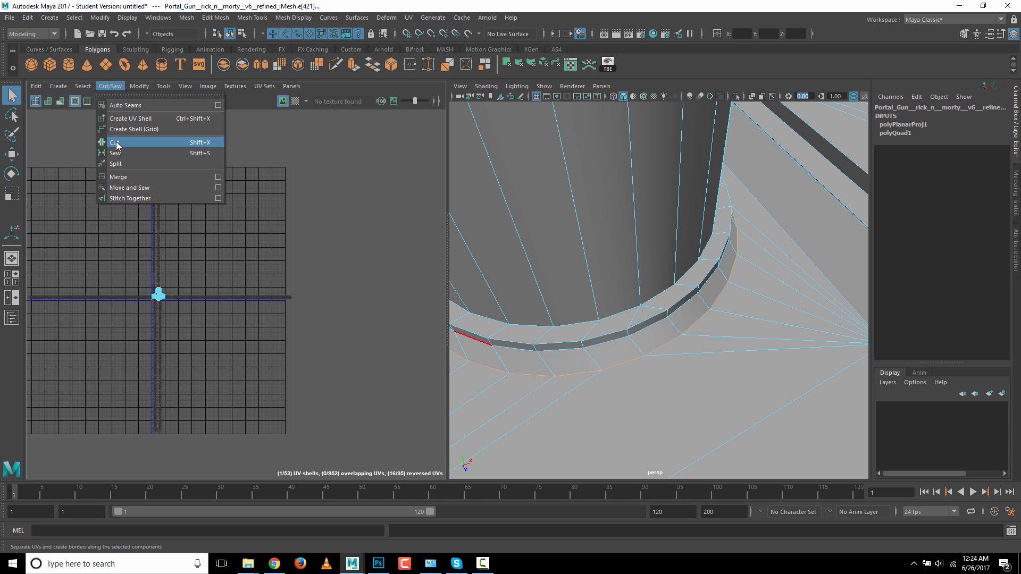
pyautogui.click(194, 145)
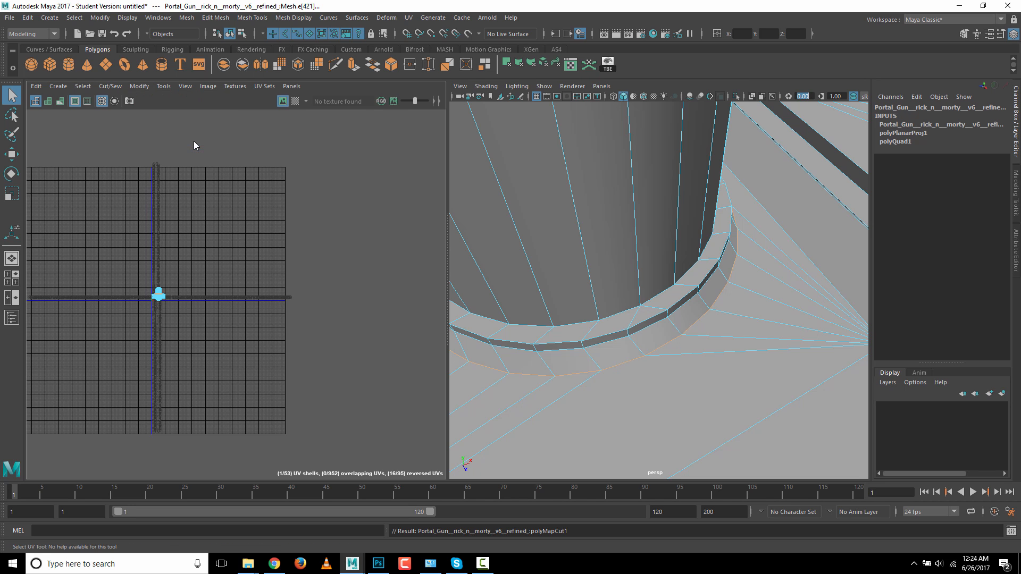
# - Turn on the display of texture border edges for the mesh and clear the edge selection to show the UV seam
pyautogui.scroll(-5, 661, 319)
pyautogui.scroll(5, 672, 346)
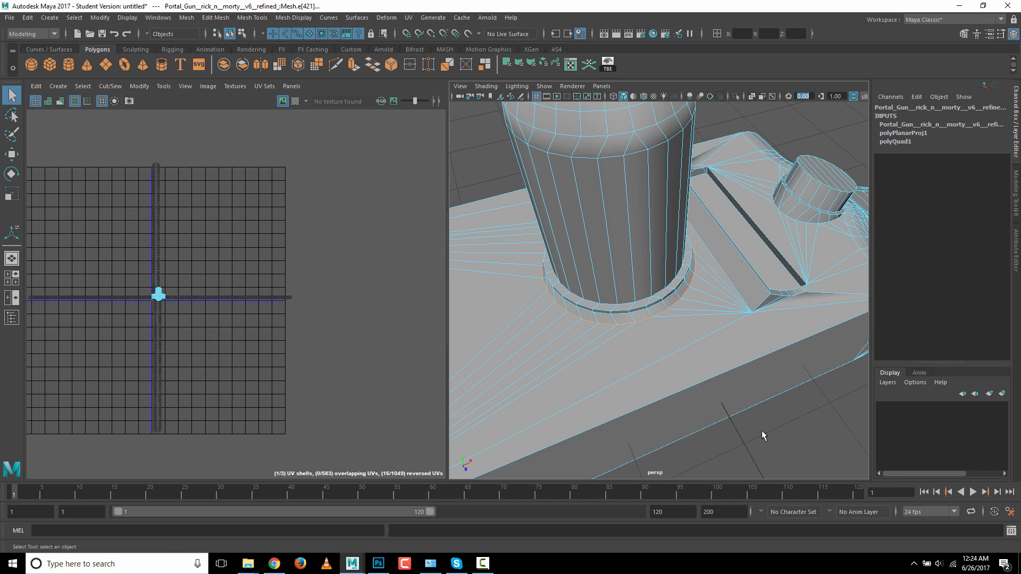
pyautogui.keyDown('alt'); pyautogui.moveTo(689, 347); pyautogui.dragTo(692, 348, button='right'); pyautogui.keyUp('alt')
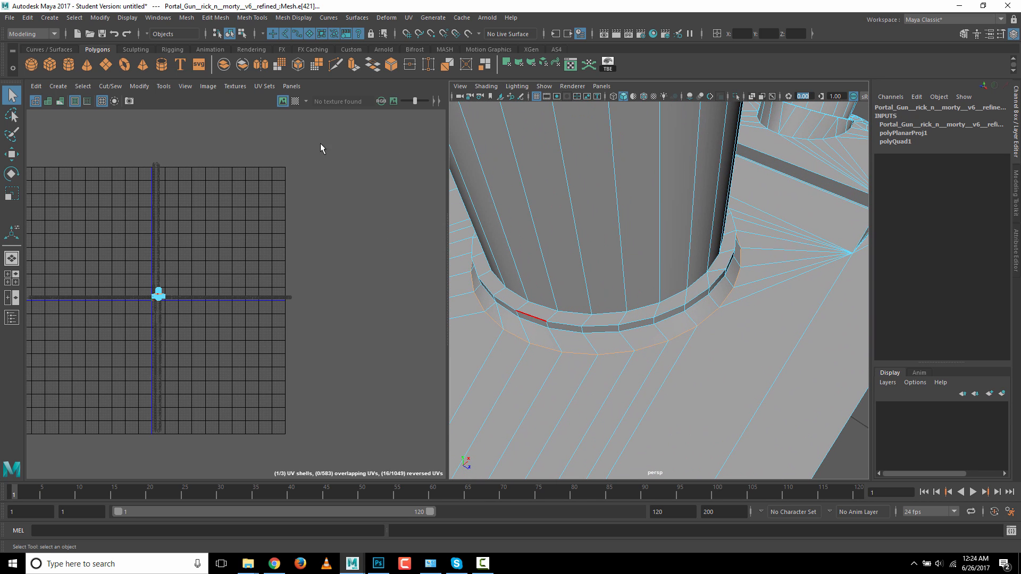
pyautogui.click(128, 18)
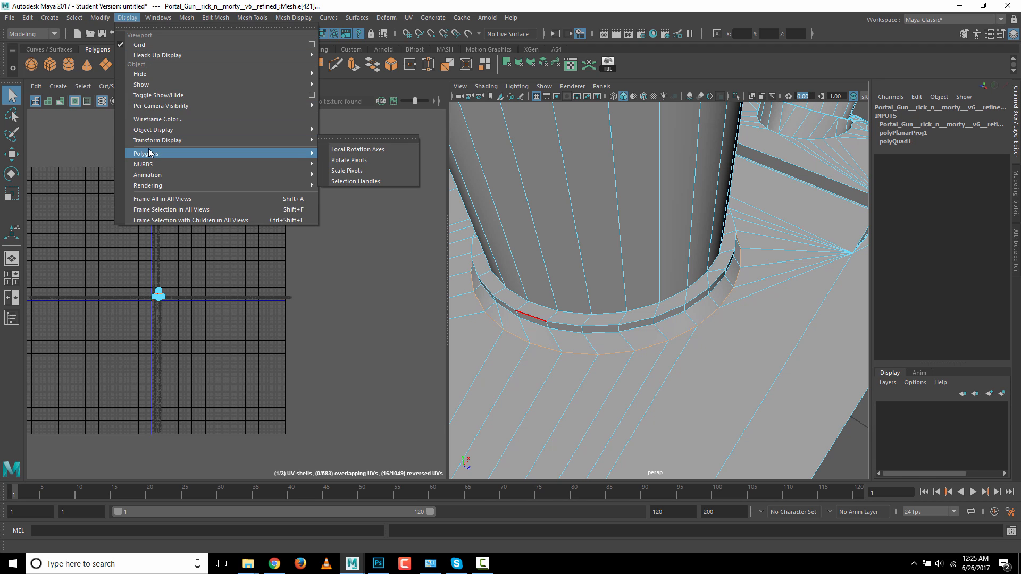
pyautogui.moveTo(149, 153)
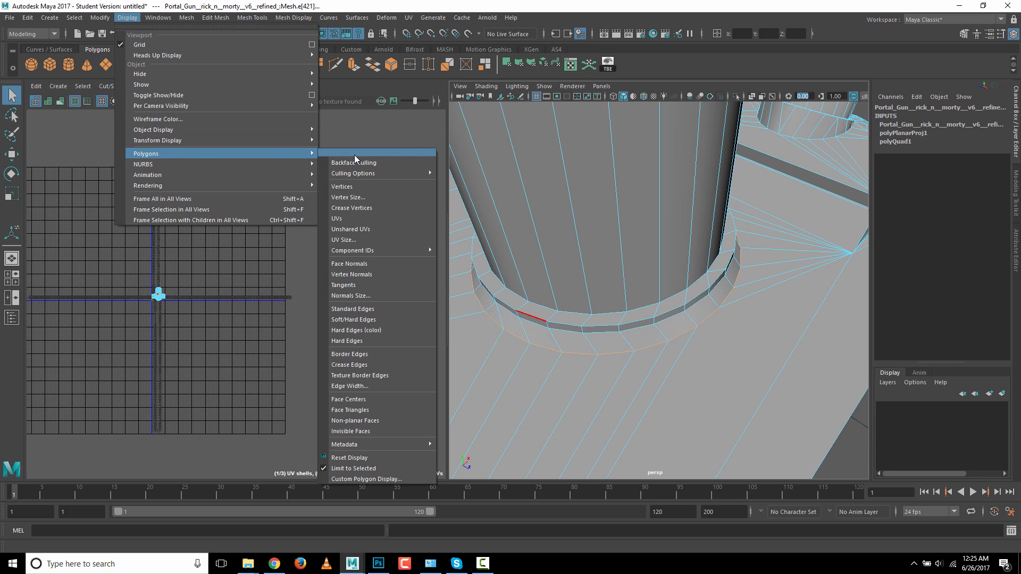
pyautogui.click(355, 375)
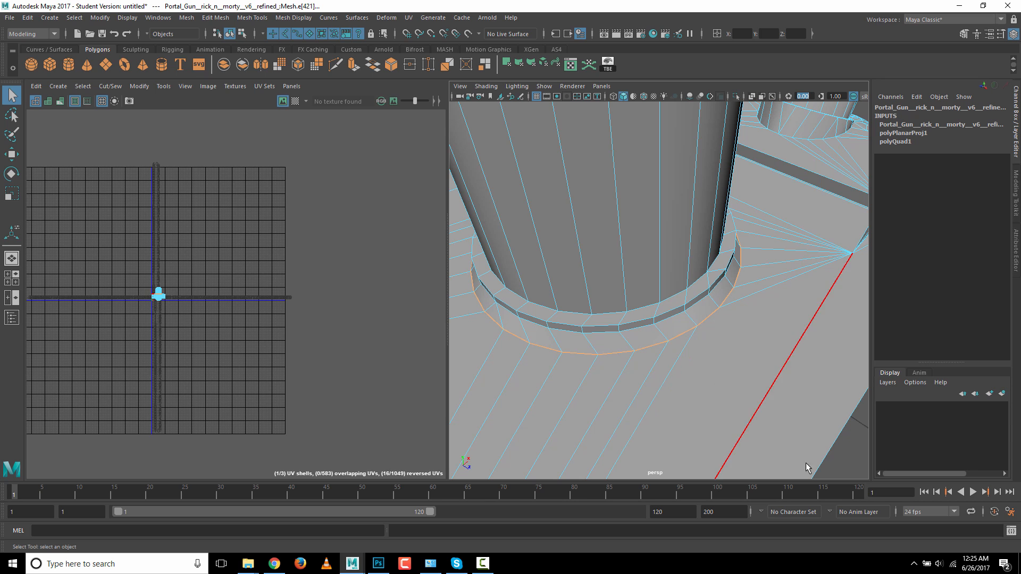
pyautogui.click(858, 465)
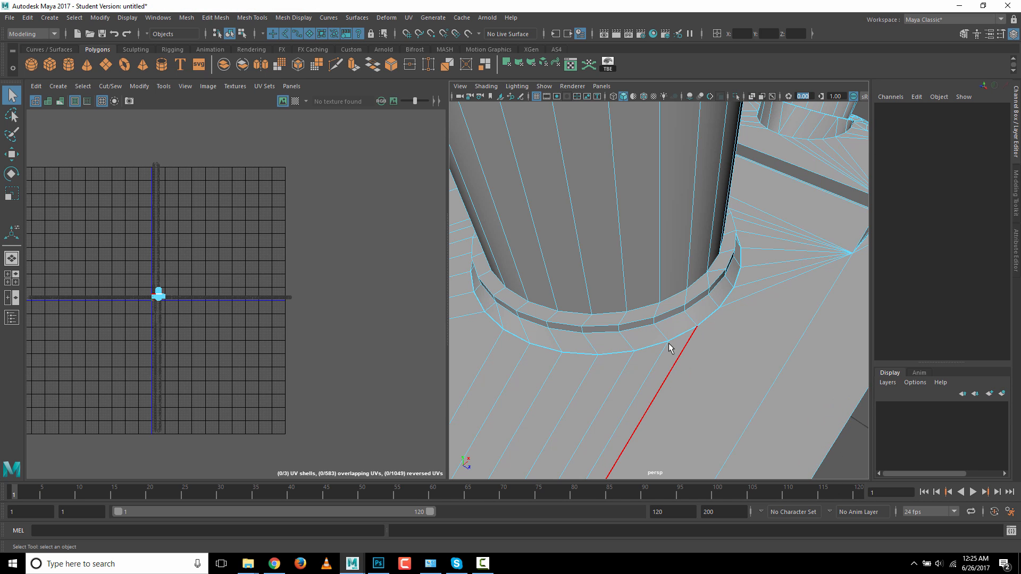
# - Select the complete edge loop where the dome meets the cylinder wall, cut the UVs along it and clear the selection
pyautogui.scroll(-2, 739, 358)
pyautogui.keyDown('alt'); pyautogui.moveTo(739, 358); pyautogui.dragTo(666, 364, button='right'); pyautogui.keyUp('alt')
pyautogui.keyDown('alt'); pyautogui.moveTo(748, 409); pyautogui.dragTo(652, 336); pyautogui.keyUp('alt')
pyautogui.click(666, 264)
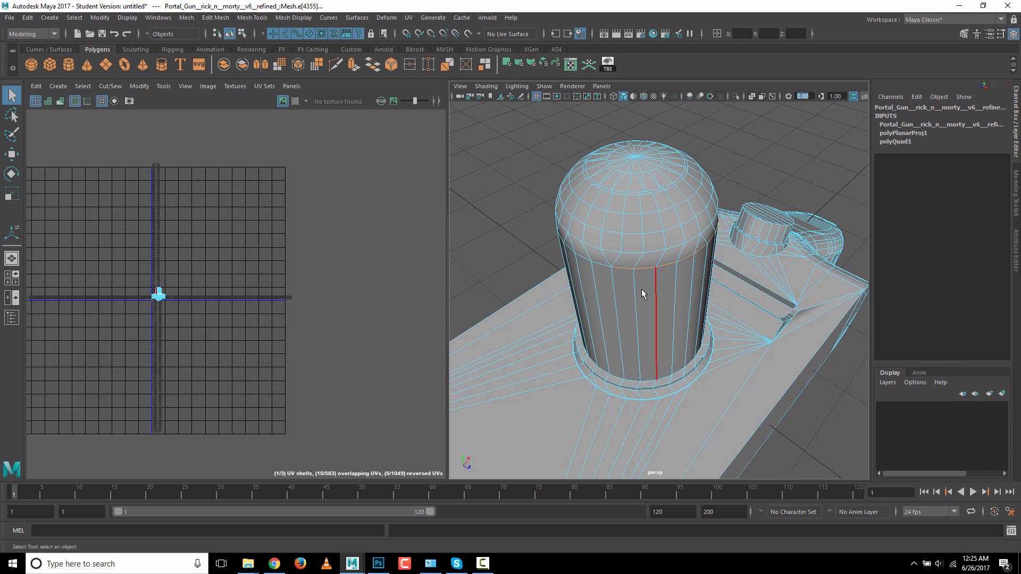
pyautogui.moveTo(659, 290)
pyautogui.keyDown('alt'); pyautogui.mouseDown()
pyautogui.moveTo(702, 298)
pyautogui.moveTo(663, 296)
pyautogui.mouseUp(); pyautogui.keyUp('alt')
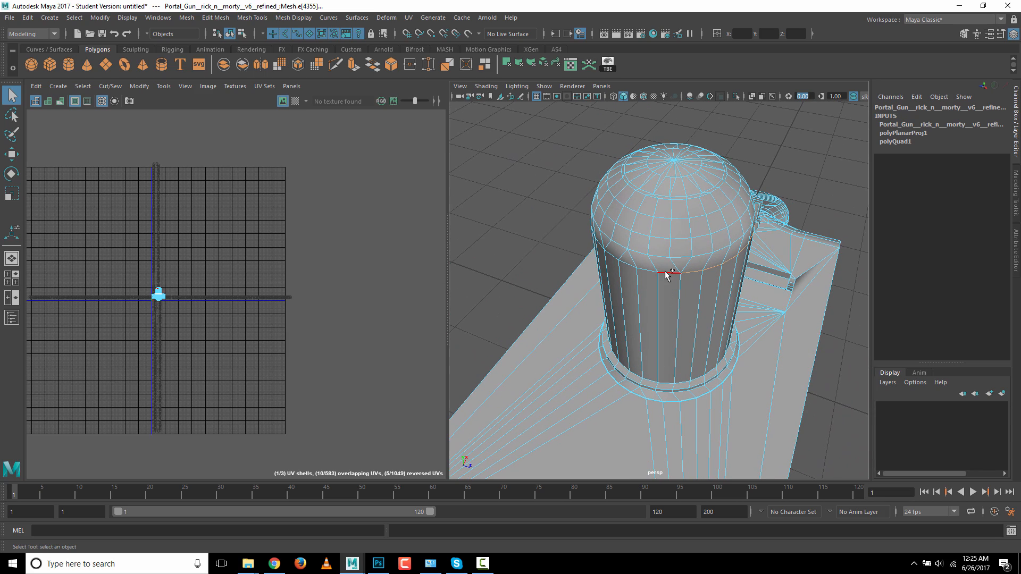
pyautogui.keyDown('shift'); pyautogui.click(665, 273); pyautogui.keyUp('shift')
pyautogui.keyDown('alt'); pyautogui.moveTo(568, 314); pyautogui.dragTo(660, 313); pyautogui.keyUp('alt')
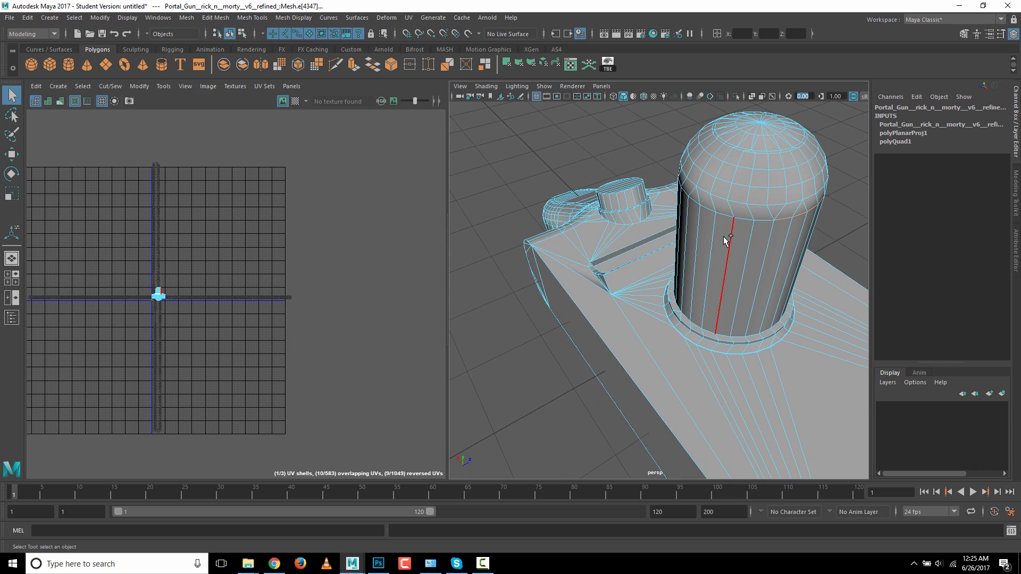
pyautogui.keyDown('shift'); pyautogui.click(757, 221); pyautogui.keyUp('shift')
pyautogui.keyDown('alt'); pyautogui.moveTo(757, 221); pyautogui.dragTo(816, 268); pyautogui.keyUp('alt')
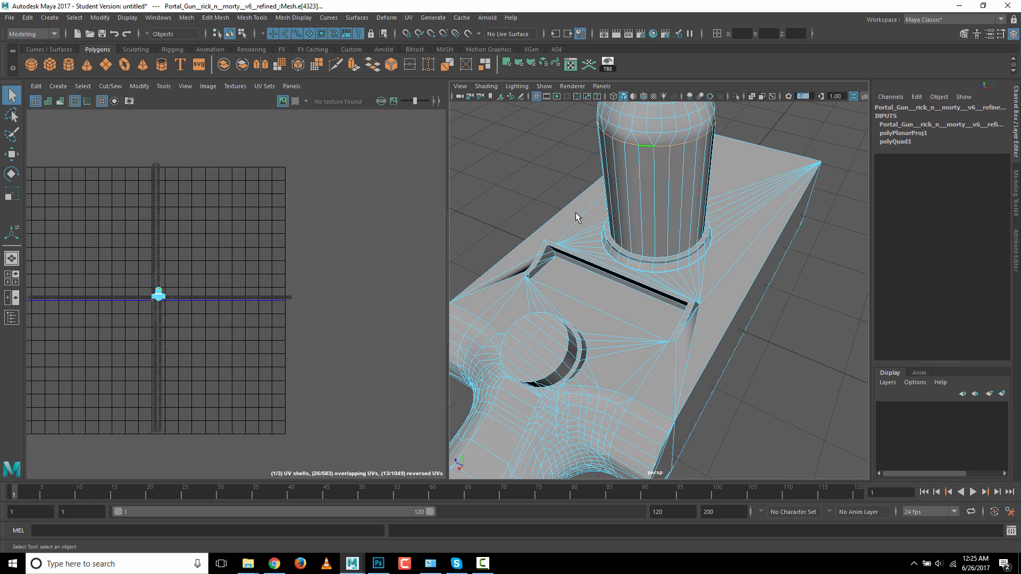
pyautogui.keyDown('alt'); pyautogui.moveTo(576, 217); pyautogui.dragTo(644, 186); pyautogui.keyUp('alt')
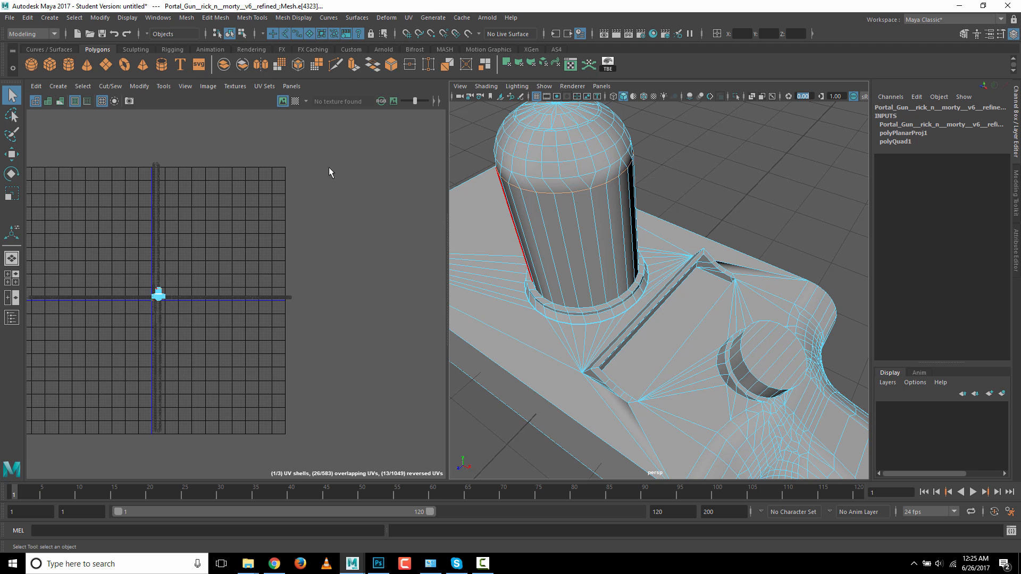
pyautogui.click(110, 86)
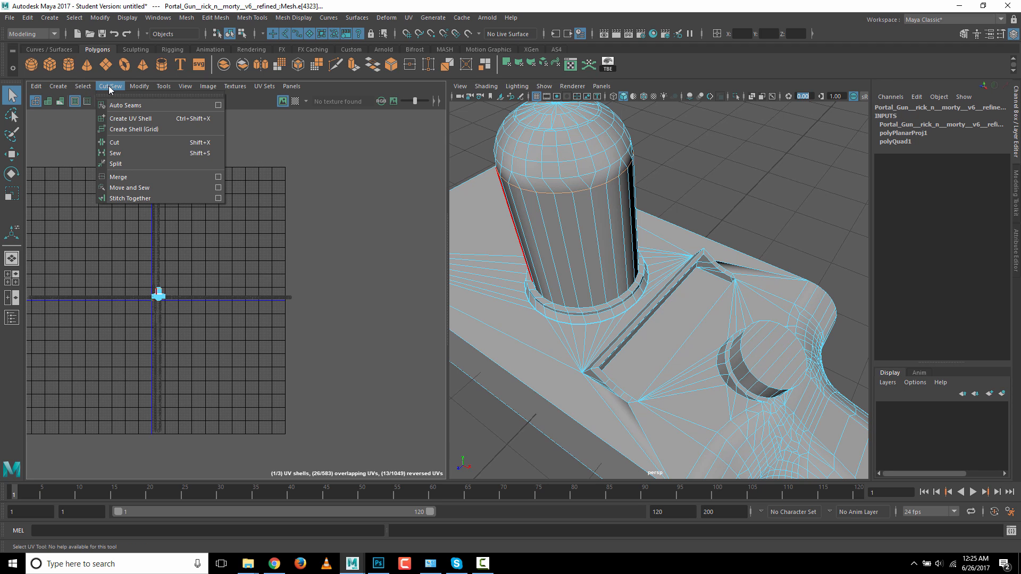
pyautogui.click(115, 144)
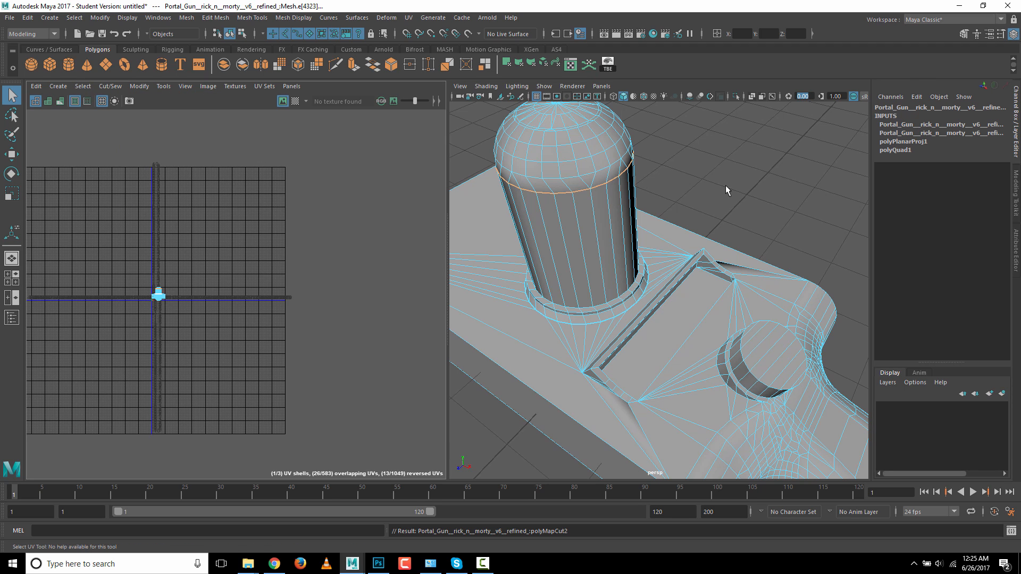
pyautogui.click(709, 180)
# - Cut the UVs along the edge loop that rings the cap near the top of the dome, then deselect it
pyautogui.keyDown('alt'); pyautogui.moveTo(708, 180); pyautogui.dragTo(645, 211); pyautogui.keyUp('alt')
pyautogui.keyDown('alt'); pyautogui.moveTo(556, 224); pyautogui.dragTo(630, 227, button='right'); pyautogui.keyUp('alt')
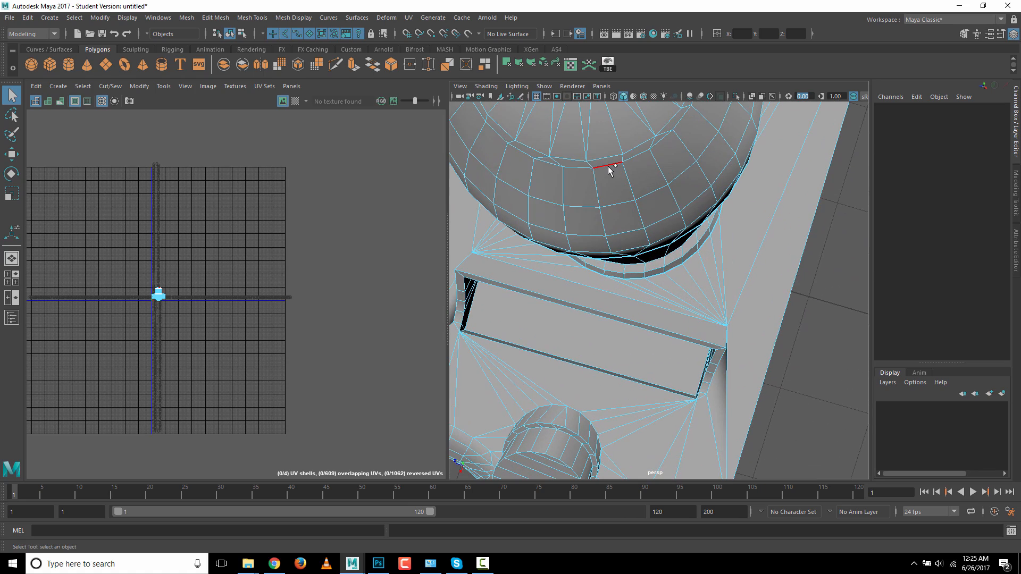
pyautogui.click(608, 166)
pyautogui.keyDown('alt'); pyautogui.moveTo(816, 280); pyautogui.dragTo(779, 218); pyautogui.keyUp('alt')
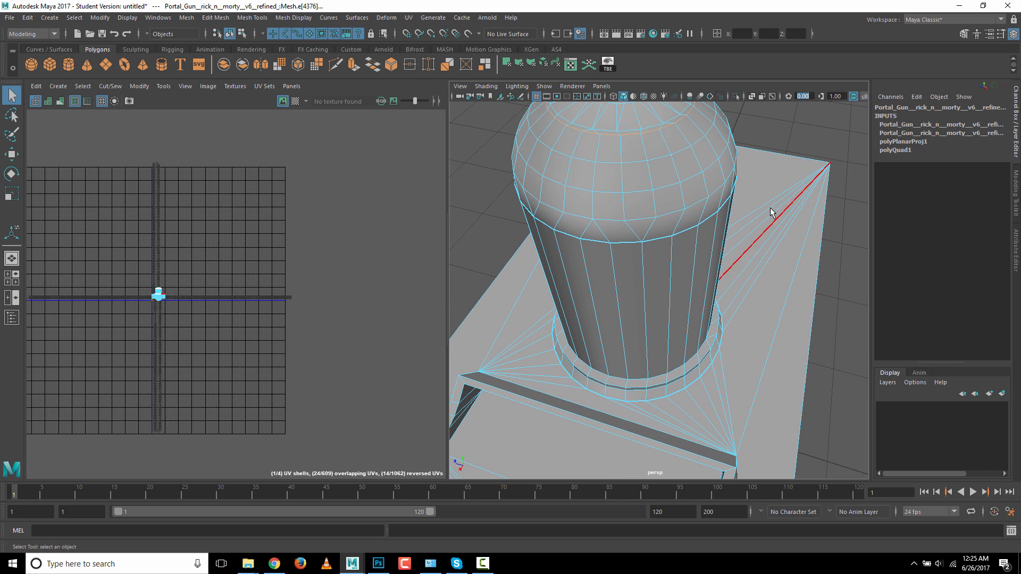
pyautogui.click(755, 123)
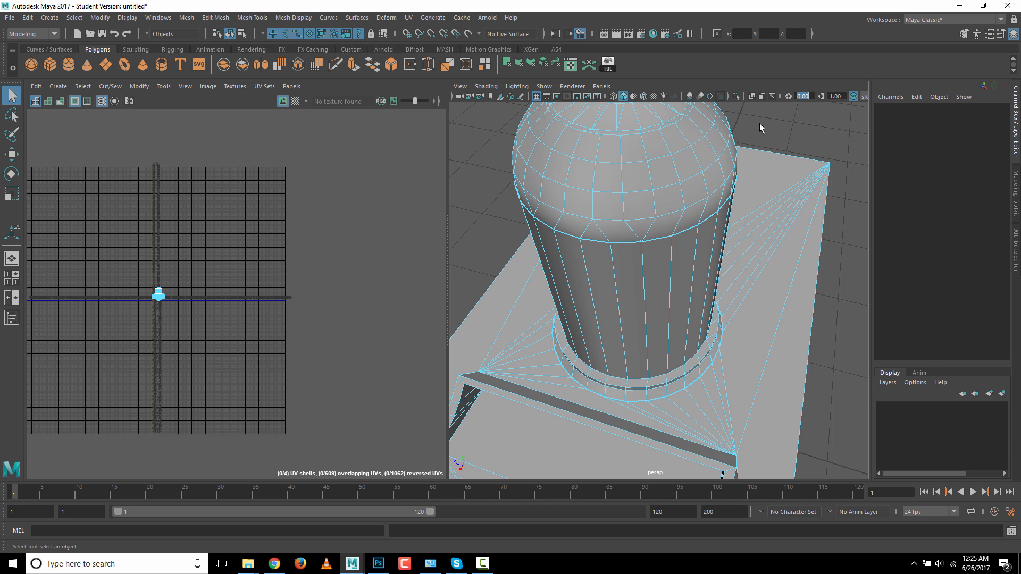
pyautogui.keyDown('alt'); pyautogui.moveTo(759, 123); pyautogui.dragTo(762, 177); pyautogui.keyUp('alt')
pyautogui.scroll(6, 617, 226)
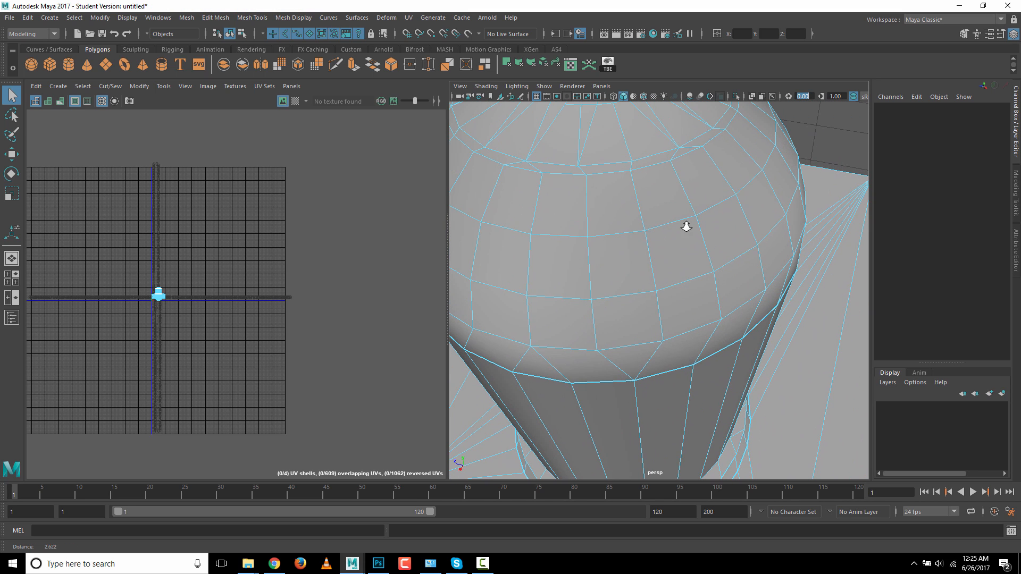
pyautogui.click(617, 177)
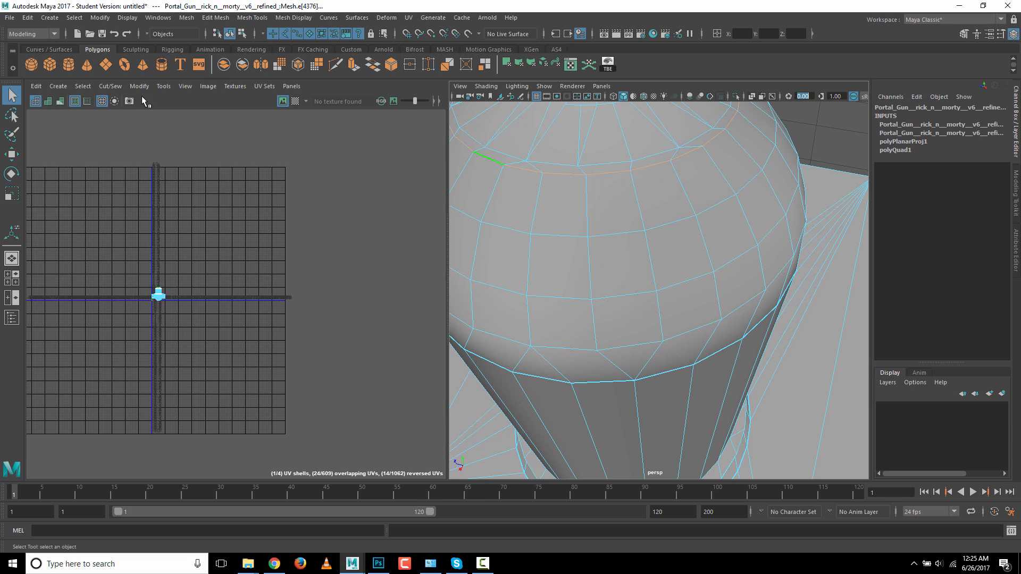
pyautogui.click(110, 86)
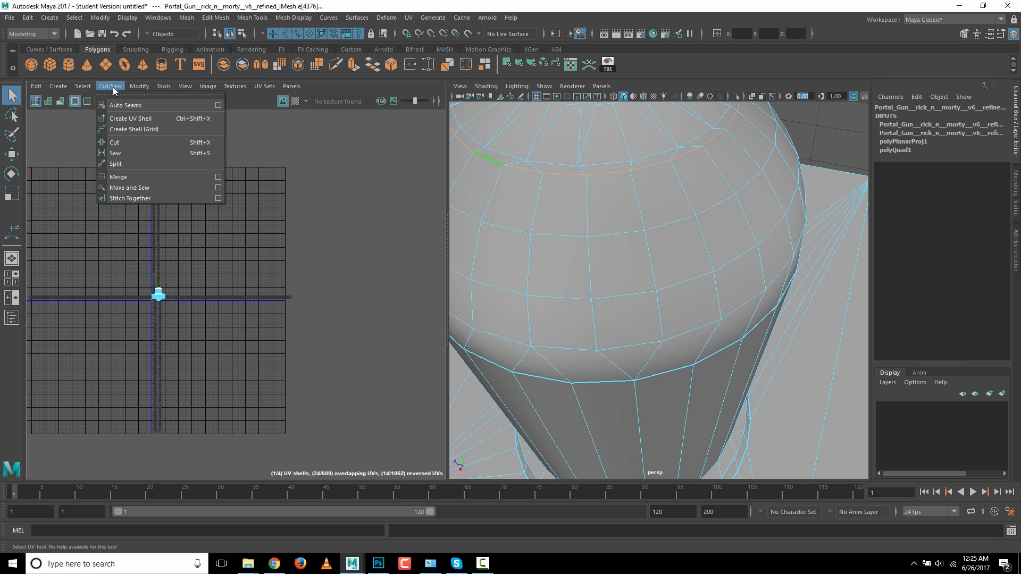
pyautogui.click(118, 143)
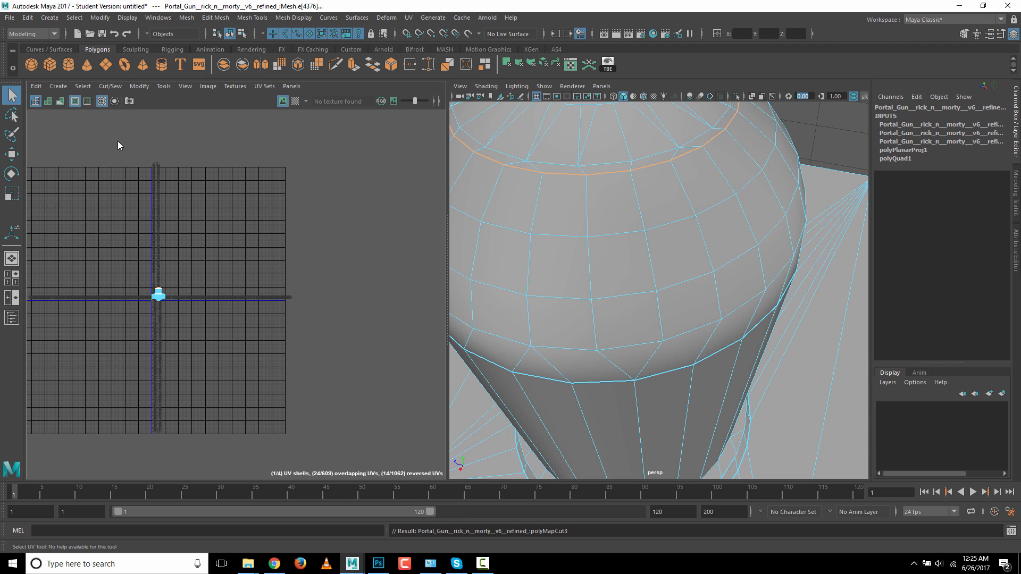
pyautogui.click(810, 139)
# - Select the vertical edge loop running up the cylinder from its base ring and deselect the stray edge on the gun body
pyautogui.scroll(-5, 757, 218)
pyautogui.scroll(5, 757, 218)
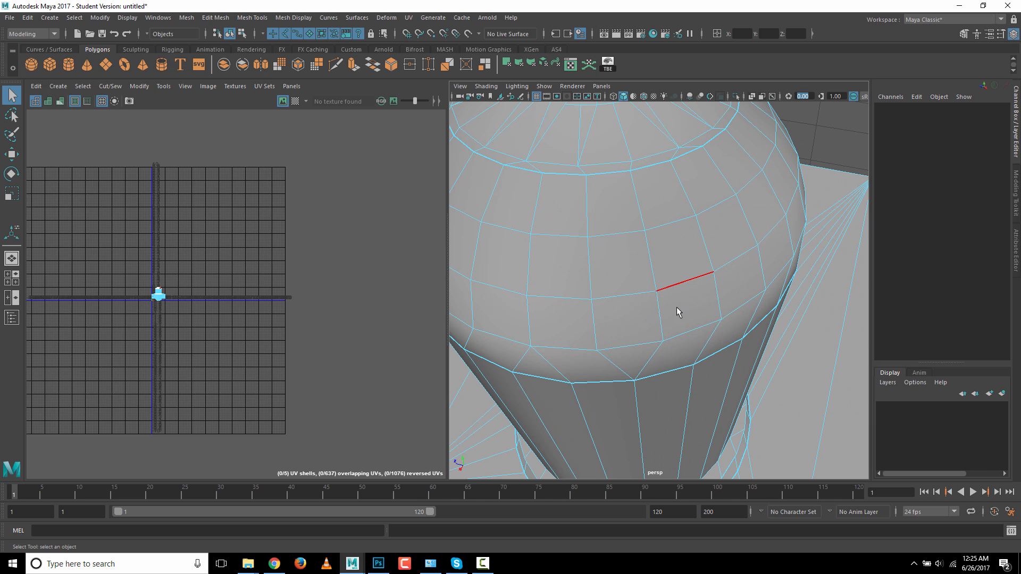
pyautogui.keyDown('alt'); pyautogui.moveTo(677, 312); pyautogui.dragTo(483, 366); pyautogui.keyUp('alt')
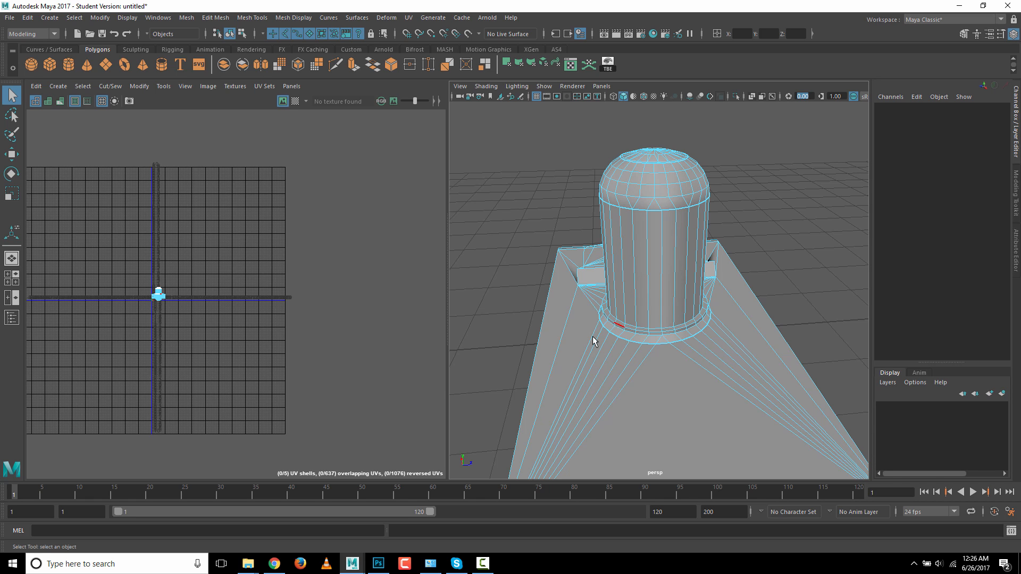
pyautogui.keyDown('alt'); pyautogui.moveTo(567, 292); pyautogui.dragTo(663, 342, button='right'); pyautogui.keyUp('alt')
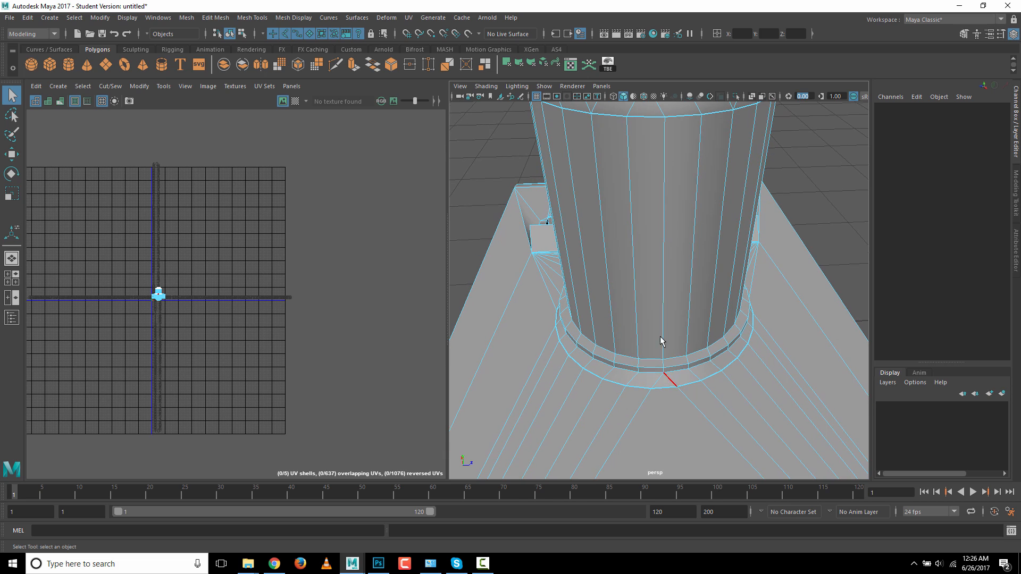
pyautogui.click(668, 378)
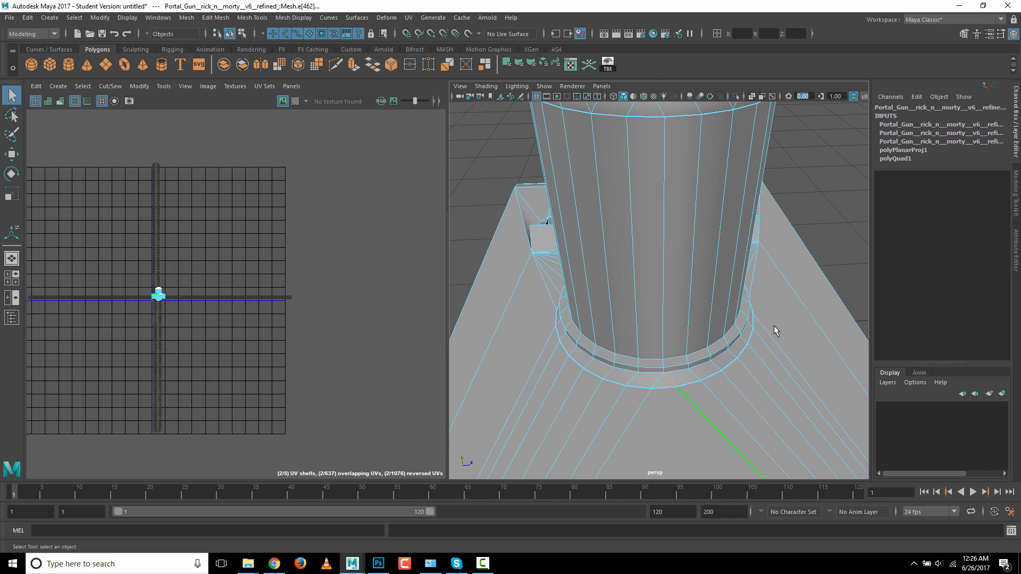
pyautogui.click(822, 211)
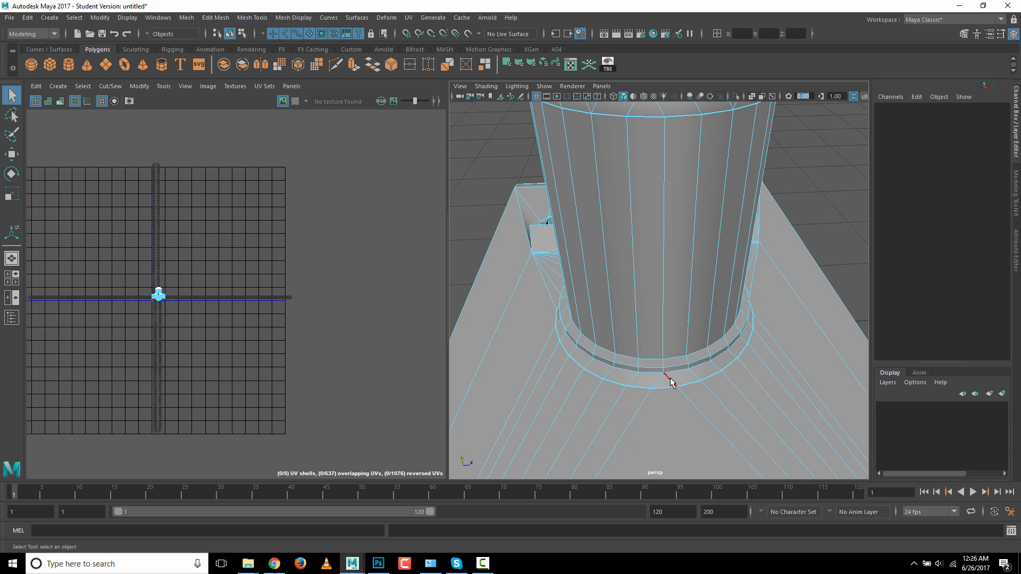
pyautogui.click(668, 378)
pyautogui.keyDown('alt'); pyautogui.moveTo(603, 371); pyautogui.dragTo(668, 371); pyautogui.keyUp('alt')
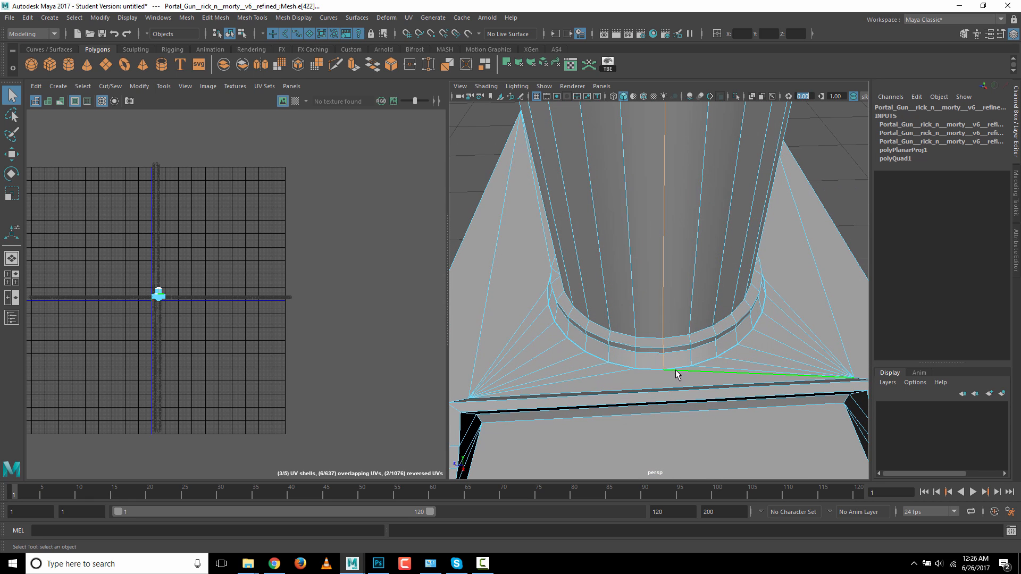
pyautogui.keyDown('ctrl'); pyautogui.click(747, 375); pyautogui.keyUp('ctrl')
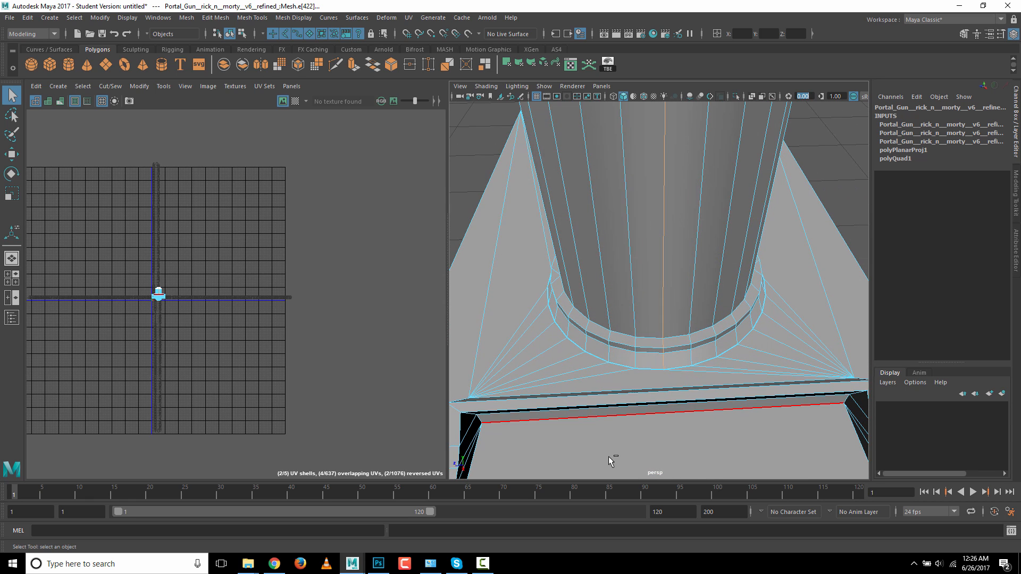
# - Extend the vertical edge selection from the cylinder over the dome to the cap's centre and cut the UVs along it
pyautogui.keyDown('alt'); pyautogui.moveTo(653, 210); pyautogui.dragTo(652, 330, button='middle'); pyautogui.keyUp('alt')
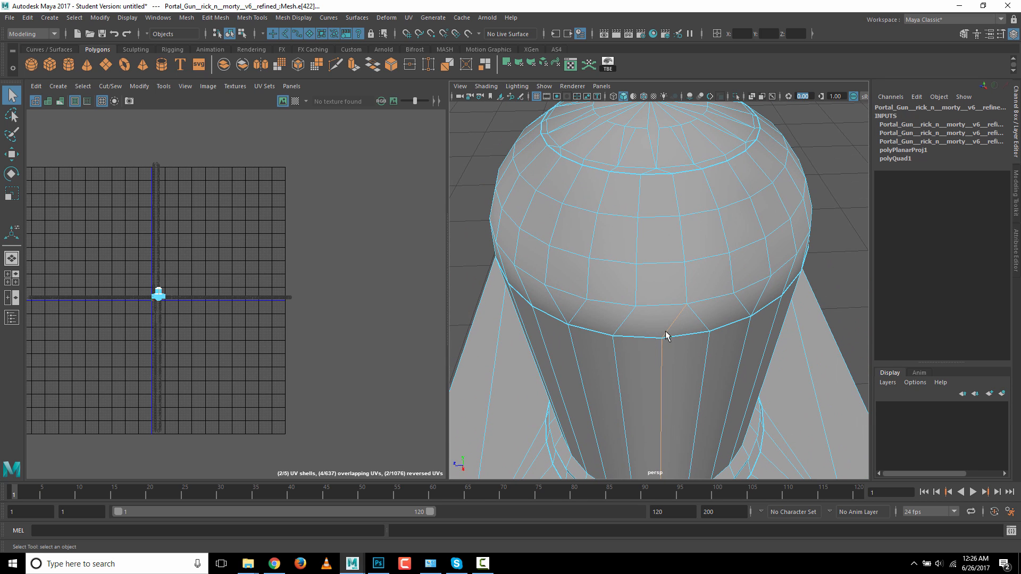
pyautogui.keyDown('alt'); pyautogui.moveTo(668, 258); pyautogui.dragTo(663, 282); pyautogui.keyUp('alt')
pyautogui.keyDown('alt'); pyautogui.moveTo(664, 285); pyautogui.dragTo(662, 198, button='middle'); pyautogui.keyUp('alt')
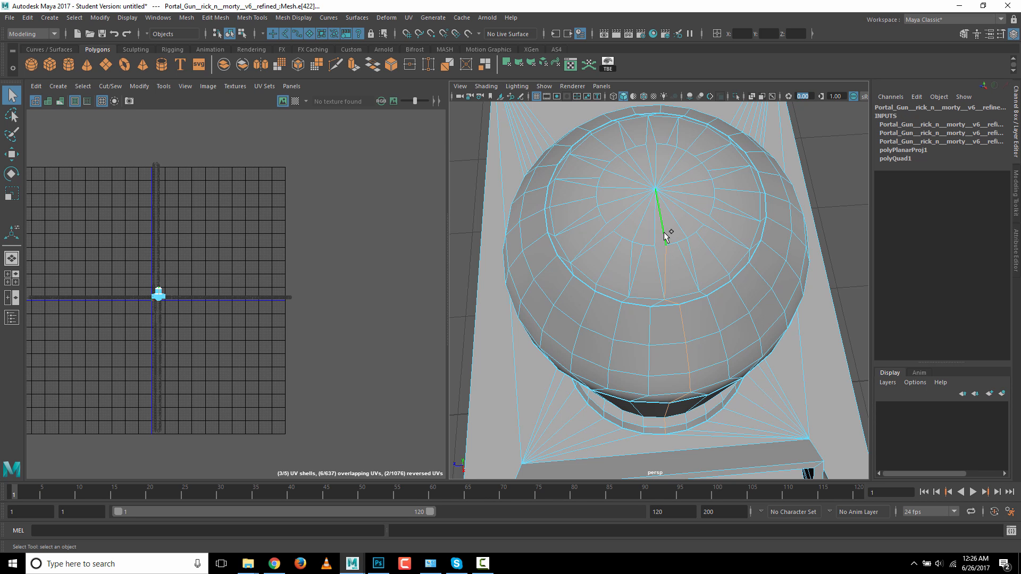
pyautogui.keyDown('alt'); pyautogui.moveTo(713, 348); pyautogui.dragTo(741, 317); pyautogui.keyUp('alt')
pyautogui.click(110, 86)
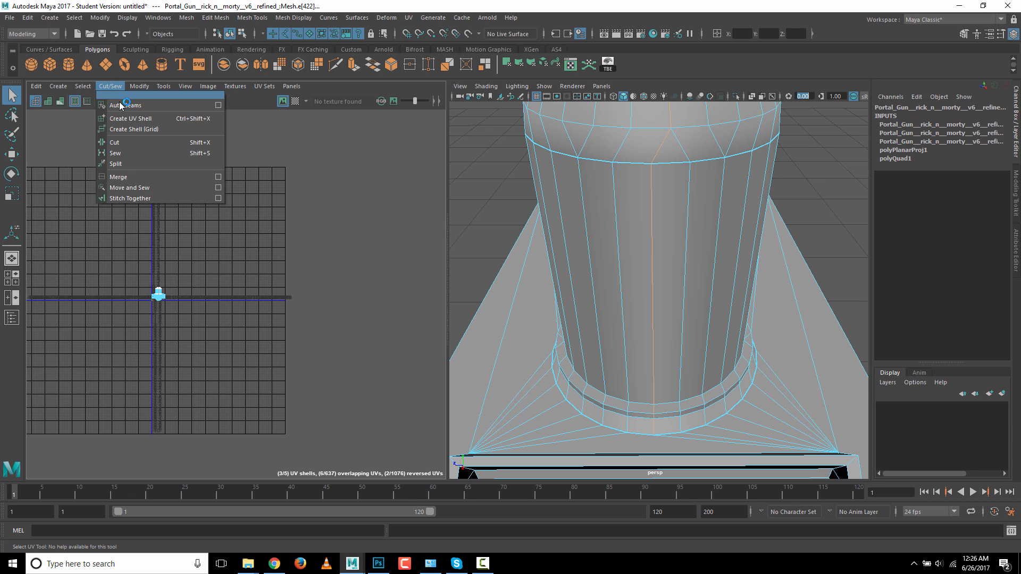
pyautogui.click(120, 143)
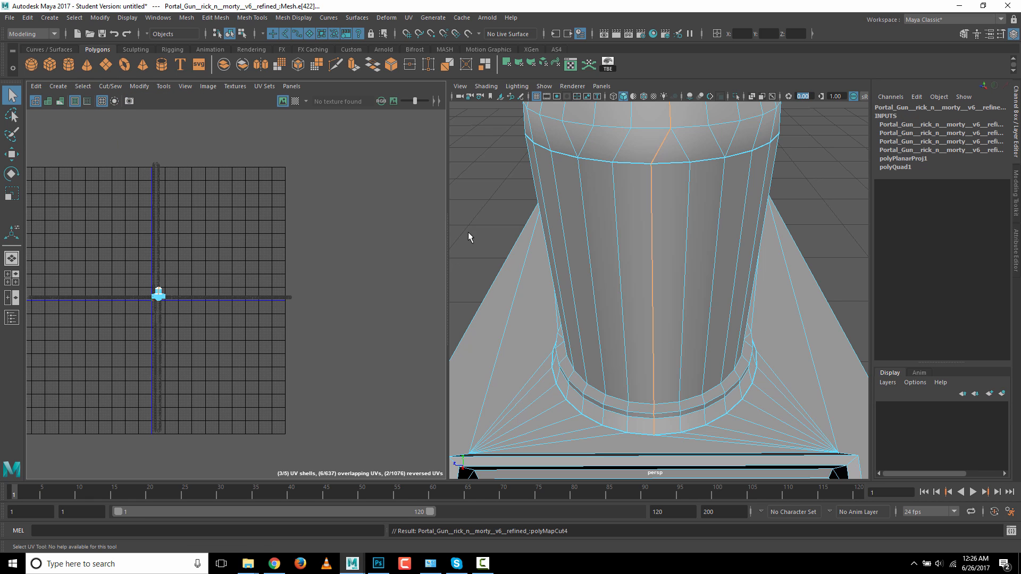
# - Select the long outer edges and the end edge bordering the gun body's flat top face
pyautogui.keyDown('alt'); pyautogui.moveTo(519, 272); pyautogui.dragTo(486, 275); pyautogui.keyUp('alt')
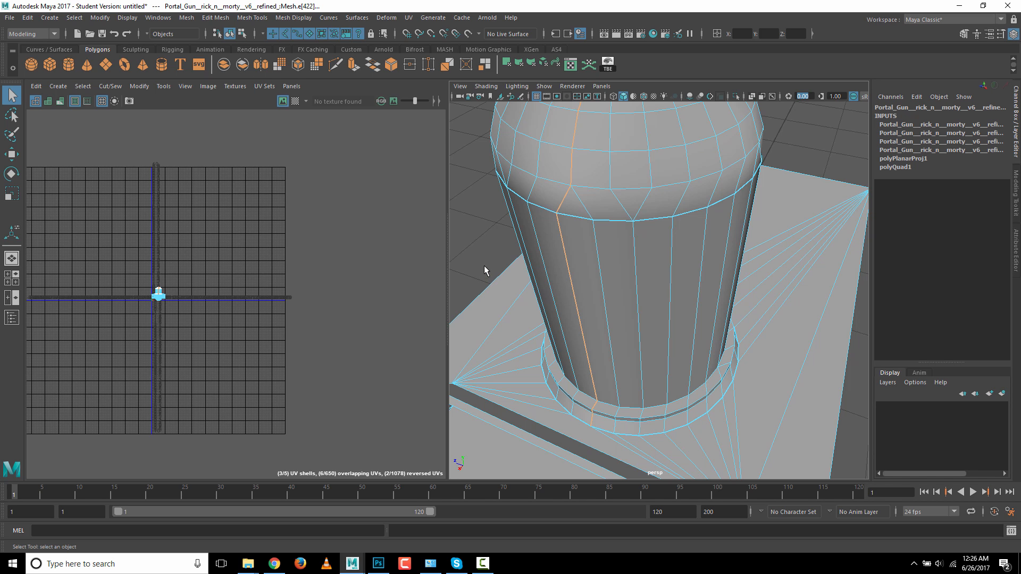
pyautogui.keyDown('alt'); pyautogui.moveTo(809, 346); pyautogui.dragTo(697, 352); pyautogui.keyUp('alt')
pyautogui.scroll(-5, 677, 353)
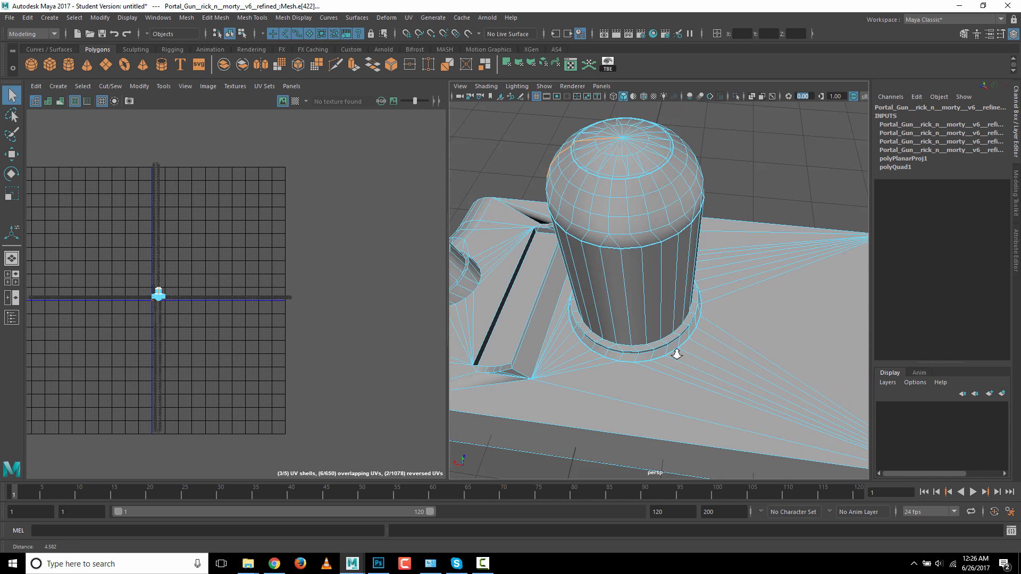
pyautogui.keyDown('alt'); pyautogui.moveTo(623, 460); pyautogui.dragTo(658, 432); pyautogui.keyUp('alt')
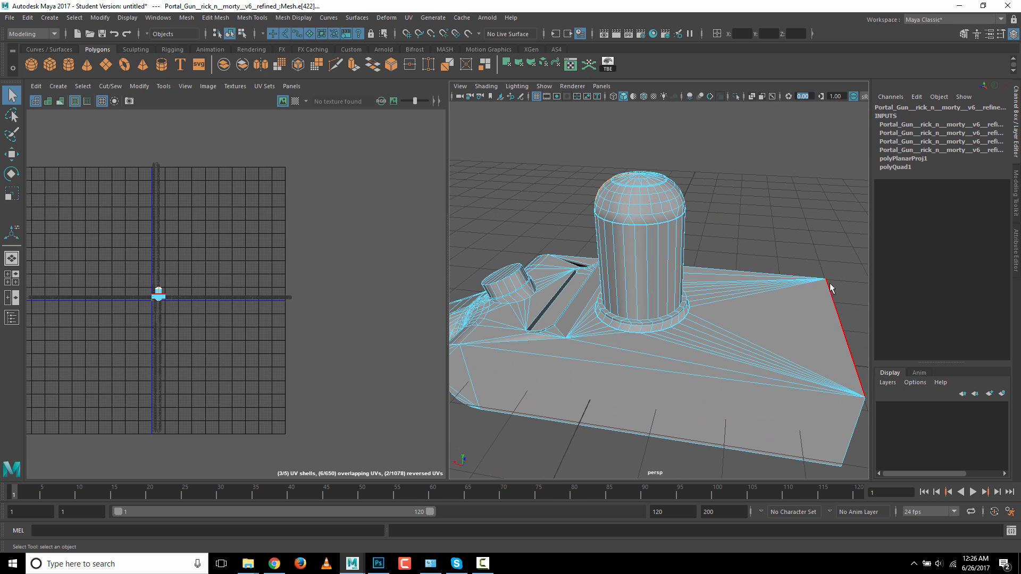
pyautogui.click(711, 366)
pyautogui.keyDown('alt'); pyautogui.moveTo(712, 366); pyautogui.dragTo(654, 360); pyautogui.keyUp('alt')
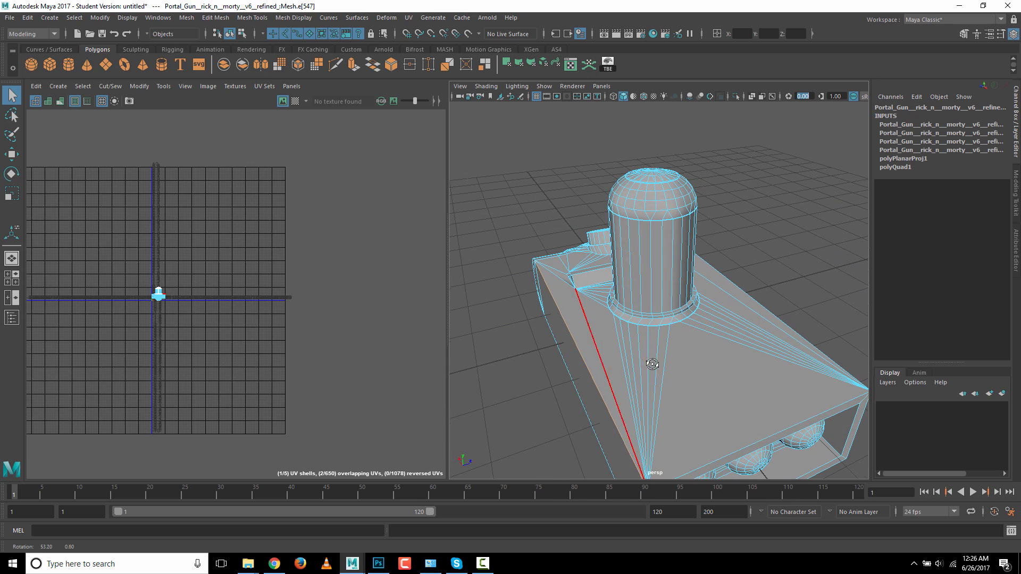
pyautogui.keyDown('alt'); pyautogui.moveTo(719, 460); pyautogui.dragTo(691, 375); pyautogui.keyUp('alt')
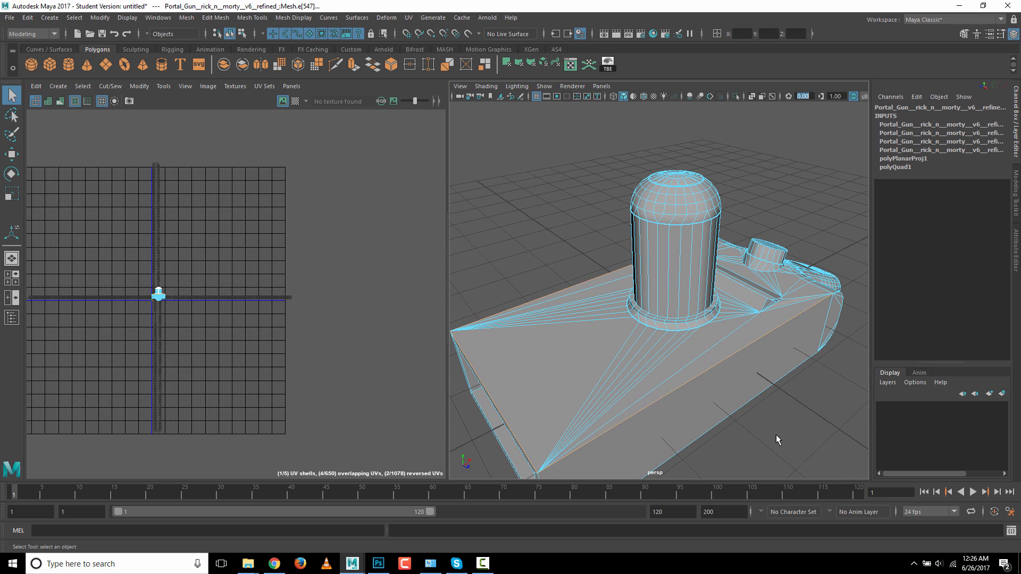
# - Add the crease edges between the flat top and curved handle section, from the outer corner to the round knob's collar
pyautogui.keyDown('alt'); pyautogui.moveTo(775, 439); pyautogui.dragTo(618, 398); pyautogui.keyUp('alt')
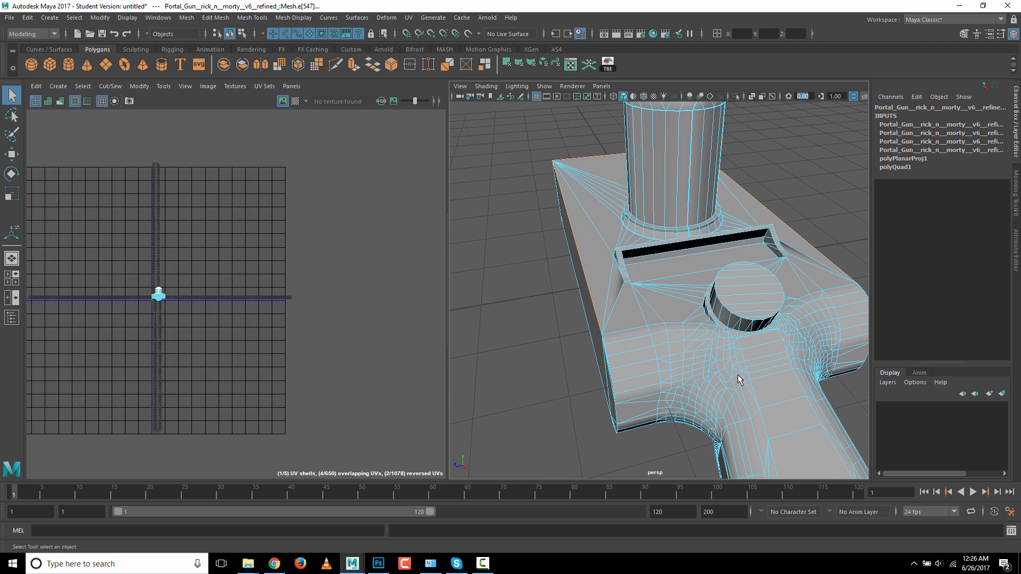
pyautogui.keyDown('alt'); pyautogui.moveTo(525, 407); pyautogui.dragTo(585, 401, button='right'); pyautogui.keyUp('alt')
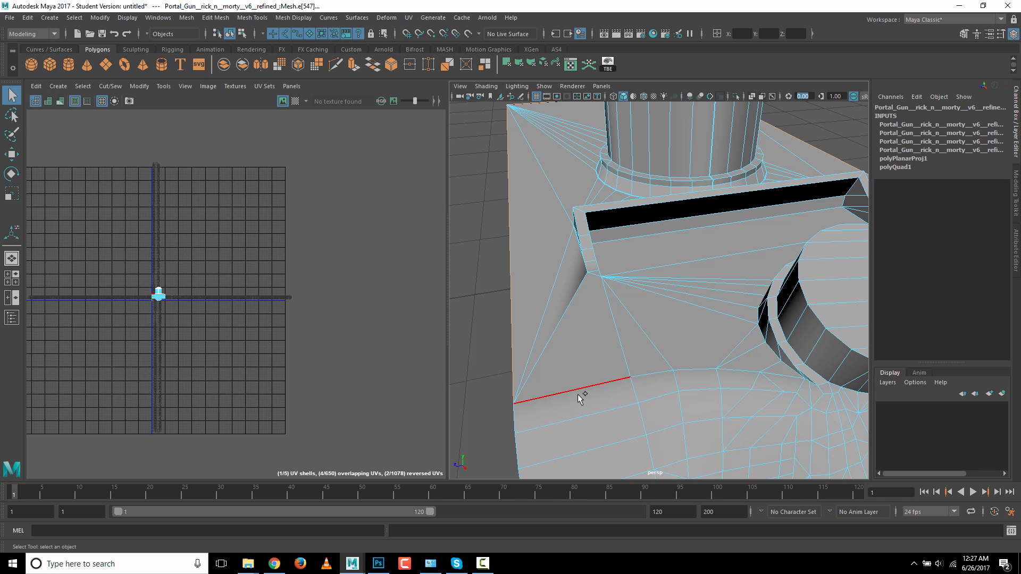
pyautogui.keyDown('shift'); pyautogui.doubleClick(577, 394); pyautogui.keyUp('shift')
pyautogui.moveTo(574, 417)
pyautogui.keyDown('alt'); pyautogui.mouseDown(button='right')
pyautogui.moveTo(509, 410)
pyautogui.moveTo(609, 408)
pyautogui.moveTo(579, 406)
pyautogui.mouseUp(button='right'); pyautogui.keyUp('alt')
pyautogui.keyDown('shift'); pyautogui.click(689, 417); pyautogui.keyUp('shift')
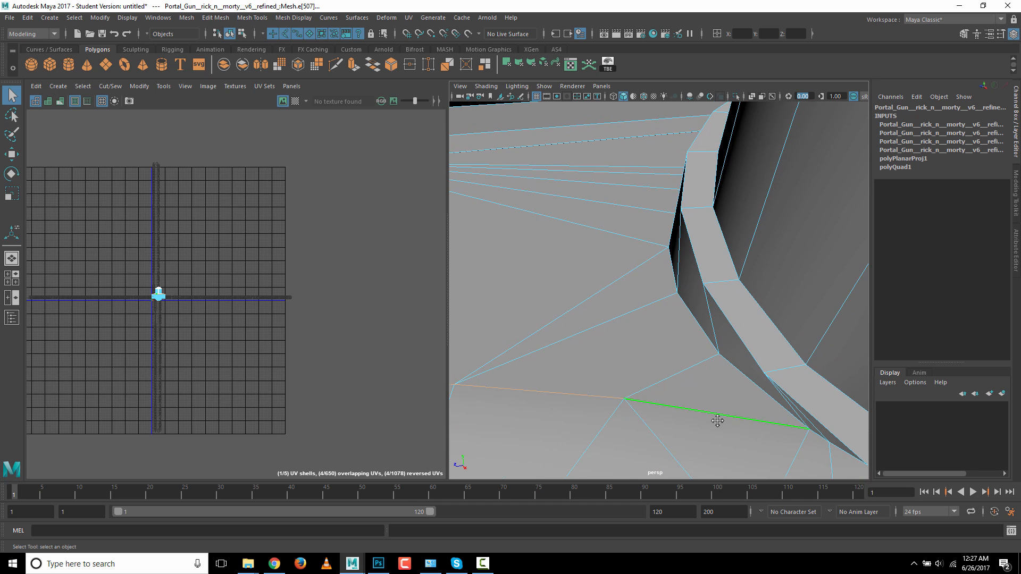
pyautogui.keyDown('alt'); pyautogui.moveTo(771, 451); pyautogui.dragTo(676, 432, button='middle'); pyautogui.keyUp('alt')
pyautogui.keyDown('alt'); pyautogui.moveTo(676, 432); pyautogui.dragTo(685, 426); pyautogui.keyUp('alt')
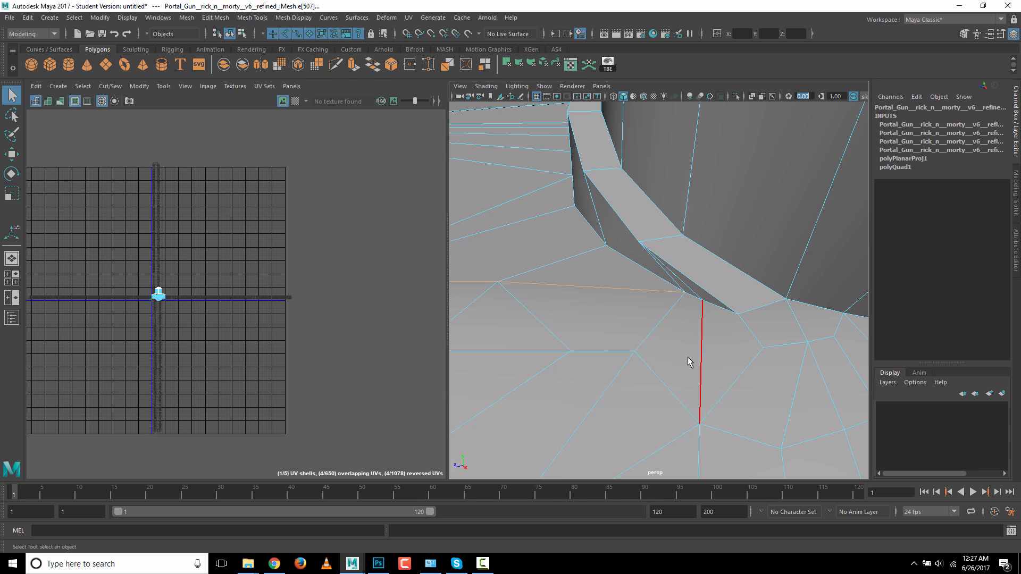
# - Continue the seam selection across the collar's end and along the knob's base where it meets the handle
pyautogui.press('4')
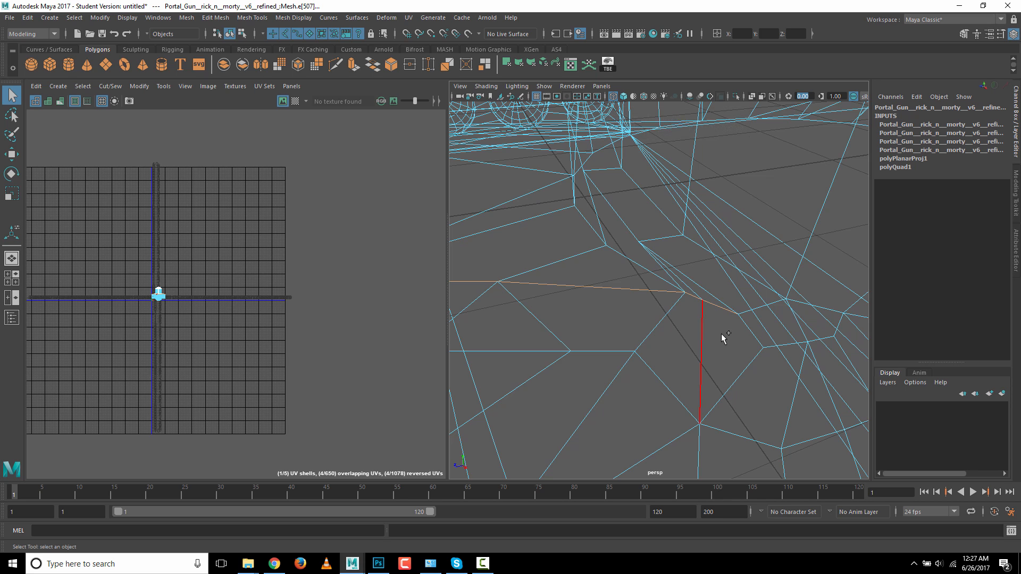
pyautogui.press('5')
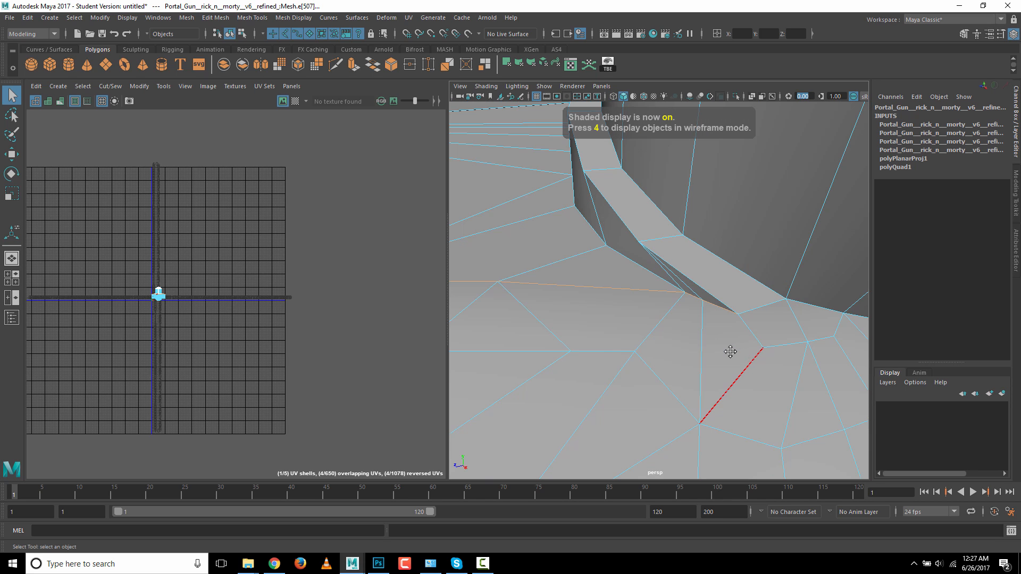
pyautogui.keyDown('alt'); pyautogui.moveTo(730, 351); pyautogui.dragTo(709, 353, button='middle'); pyautogui.keyUp('alt')
pyautogui.keyDown('shift'); pyautogui.click(547, 328); pyautogui.keyUp('shift')
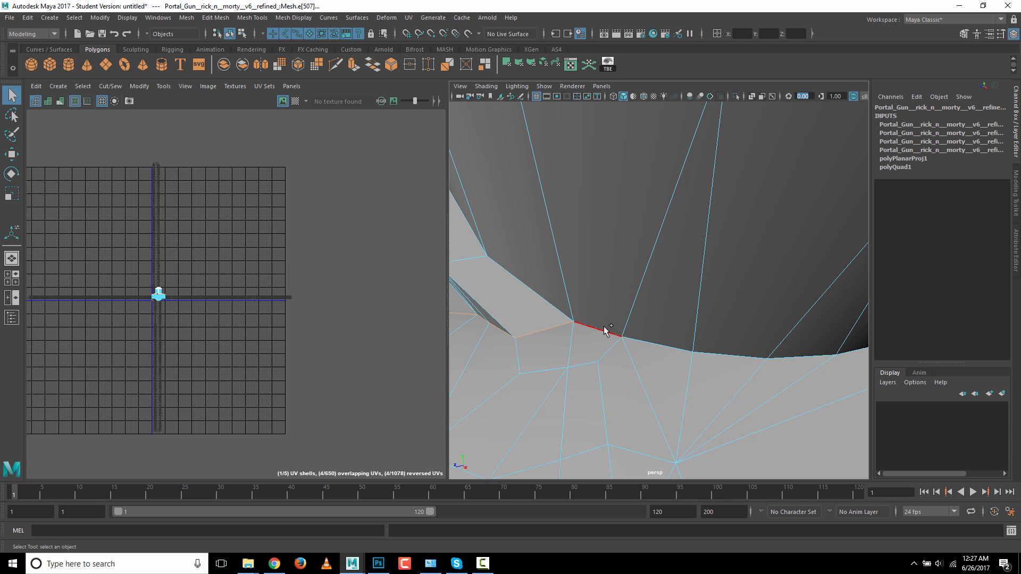
pyautogui.keyDown('shift'); pyautogui.click(604, 327); pyautogui.keyUp('shift')
pyautogui.moveTo(711, 381)
pyautogui.keyDown('alt'); pyautogui.mouseDown()
pyautogui.moveTo(665, 381)
pyautogui.moveTo(700, 399)
pyautogui.moveTo(681, 399)
pyautogui.moveTo(594, 357)
pyautogui.moveTo(681, 349)
pyautogui.moveTo(687, 372)
pyautogui.mouseUp(); pyautogui.keyUp('alt')
pyautogui.press('4')
pyautogui.press('5')
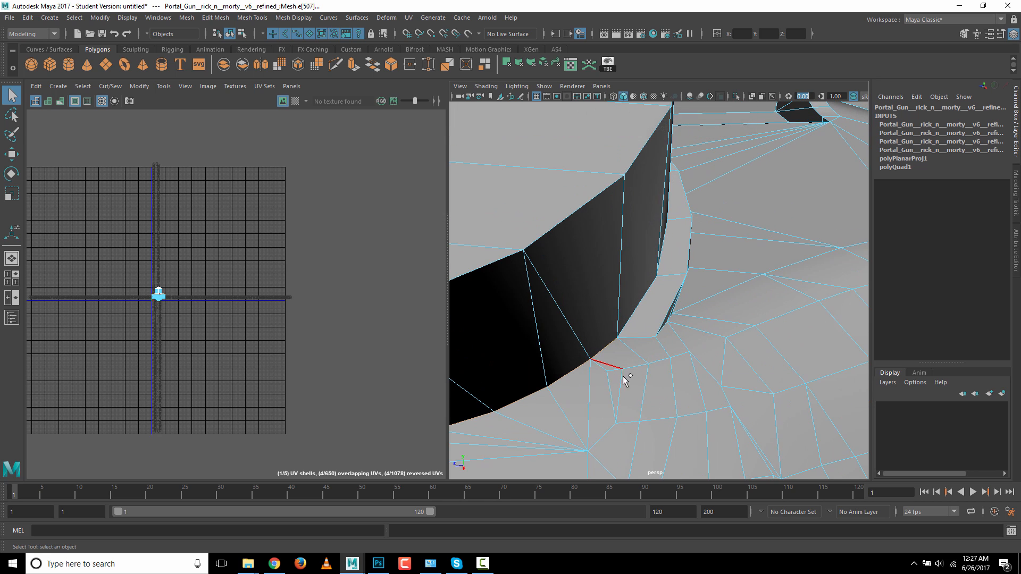
# - Add the collar's end edge and the short edges beside it on the knob's opposite side to the seam selection
pyautogui.keyDown('alt'); pyautogui.moveTo(581, 391); pyautogui.dragTo(725, 381); pyautogui.keyUp('alt')
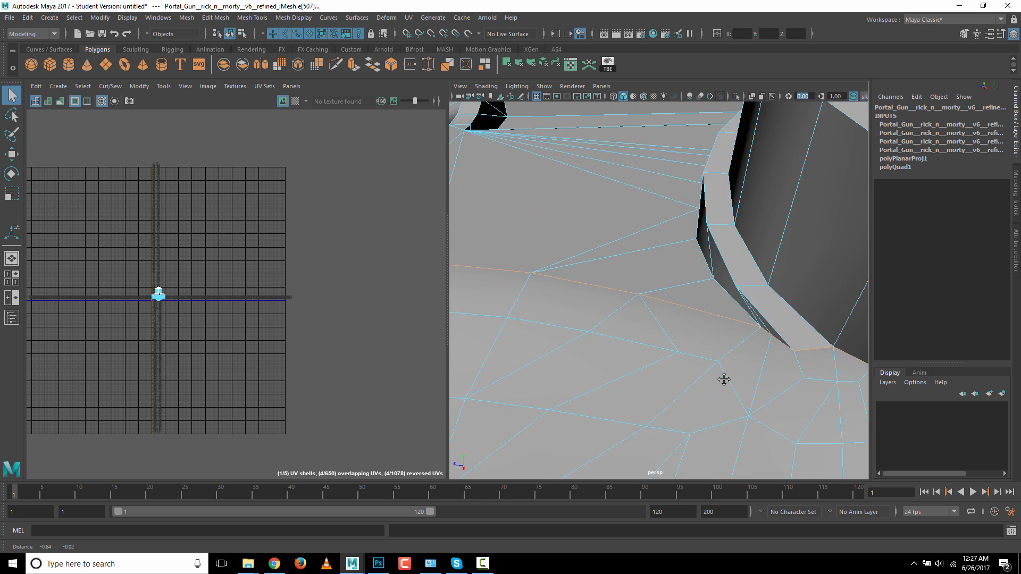
pyautogui.keyDown('alt'); pyautogui.moveTo(692, 378); pyautogui.dragTo(720, 379, button='middle'); pyautogui.keyUp('alt')
pyautogui.keyDown('alt'); pyautogui.moveTo(719, 380); pyautogui.dragTo(603, 382); pyautogui.keyUp('alt')
pyautogui.keyDown('alt'); pyautogui.moveTo(671, 325); pyautogui.dragTo(636, 392); pyautogui.keyUp('alt')
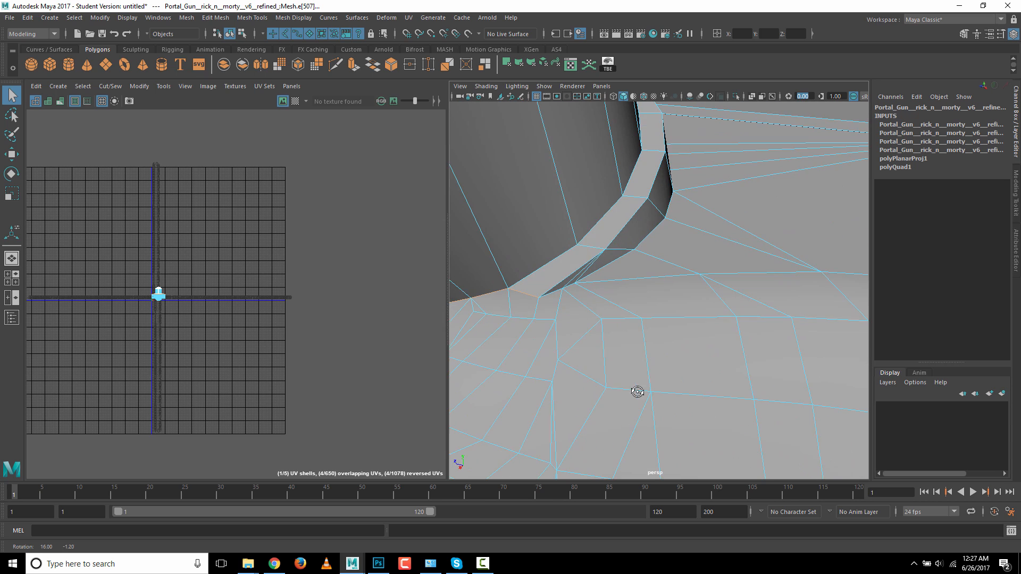
pyautogui.scroll(4, 615, 389)
pyautogui.scroll(-2, 605, 378)
pyautogui.keyDown('alt'); pyautogui.moveTo(604, 374); pyautogui.dragTo(631, 378, button='middle'); pyautogui.keyUp('alt')
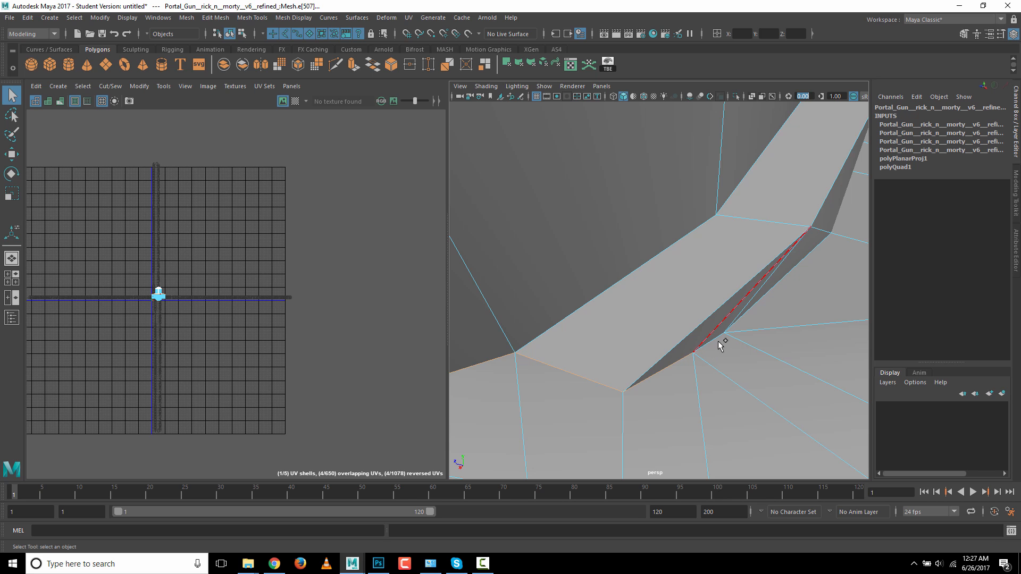
pyautogui.press('4')
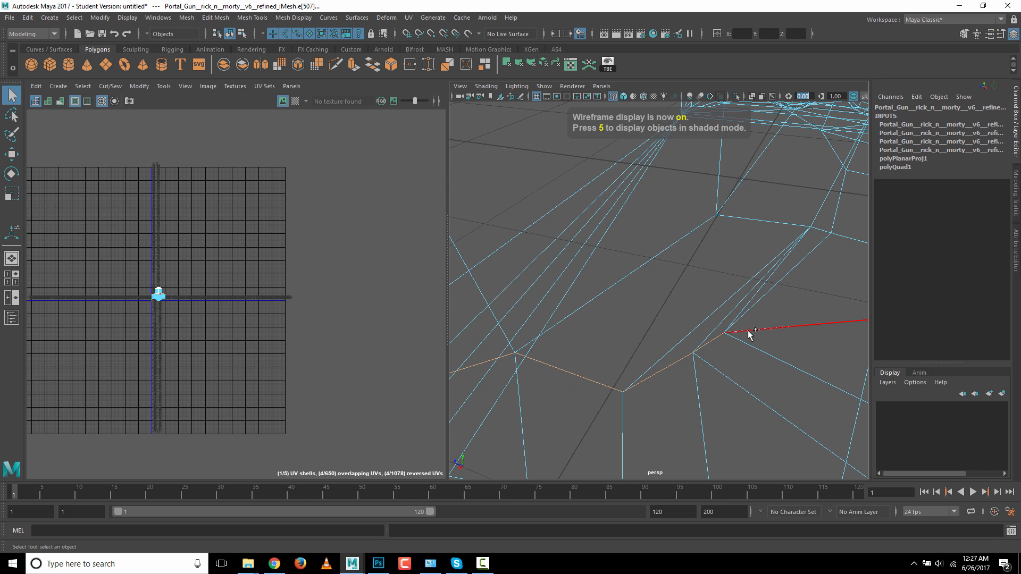
pyautogui.scroll(-5, 709, 406)
pyautogui.press('5')
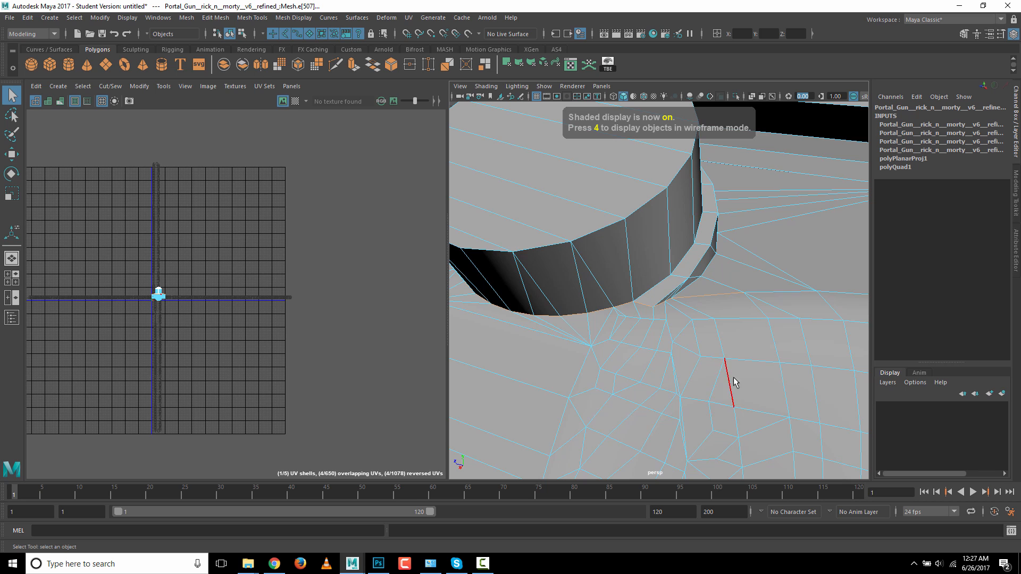
# - Complete the seam selection along the crease to the opposite outer corner and cut the UVs around the gun body's top face
pyautogui.keyDown('alt'); pyautogui.moveTo(734, 378); pyautogui.dragTo(652, 391, button='middle'); pyautogui.keyUp('alt')
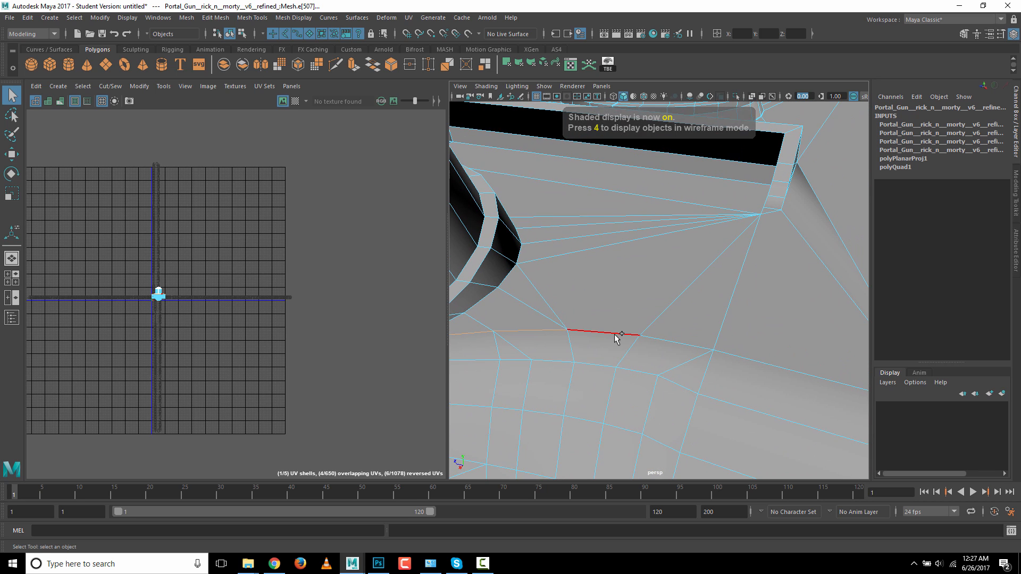
pyautogui.keyDown('alt'); pyautogui.moveTo(661, 348); pyautogui.dragTo(657, 386); pyautogui.keyUp('alt')
pyautogui.click(656, 386)
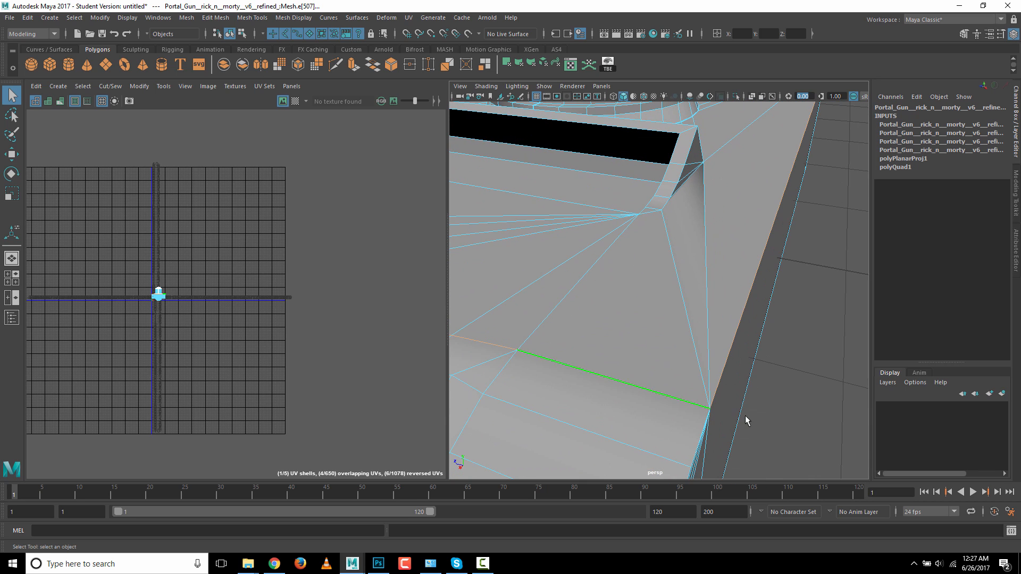
pyautogui.keyDown('alt'); pyautogui.moveTo(793, 410); pyautogui.dragTo(648, 364, button='right'); pyautogui.keyUp('alt')
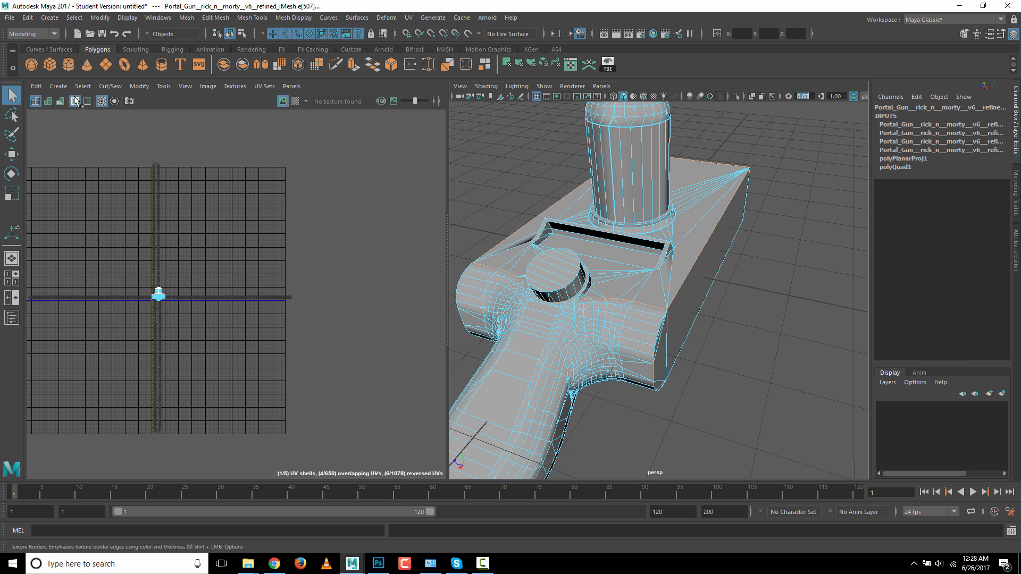
pyautogui.click(110, 85)
pyautogui.click(122, 142)
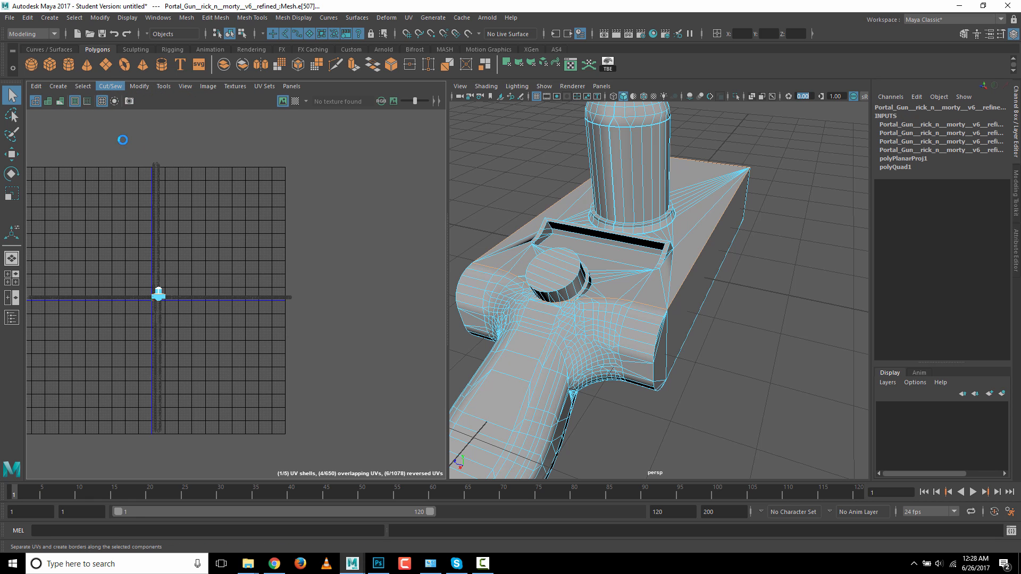
# - Select the edge loop where the round knob's side wall meets its collar and cut the UVs along it
pyautogui.keyDown('alt'); pyautogui.moveTo(481, 201); pyautogui.dragTo(727, 327); pyautogui.keyUp('alt')
pyautogui.keyDown('alt'); pyautogui.moveTo(727, 327); pyautogui.dragTo(714, 266, button='right'); pyautogui.keyUp('alt')
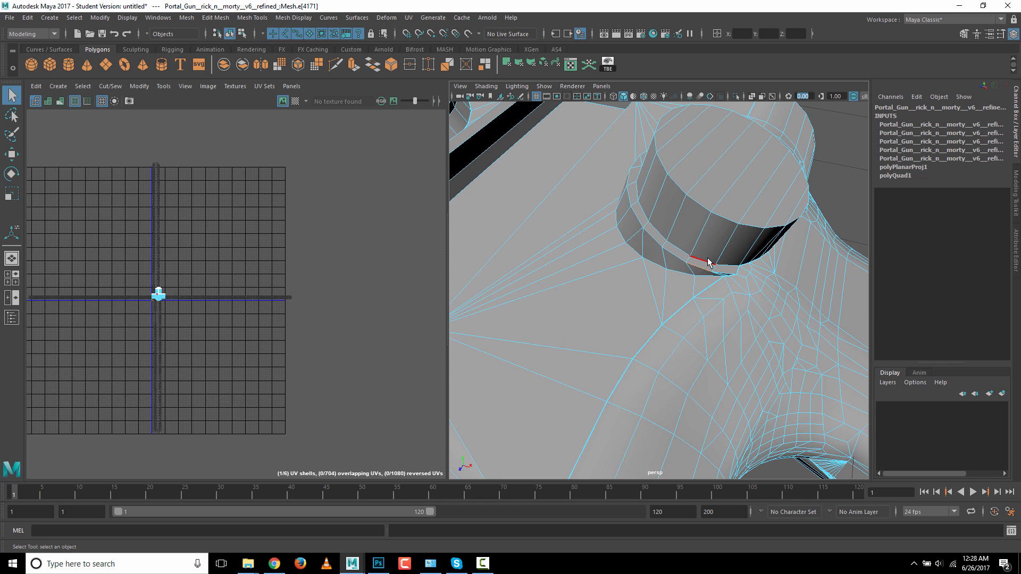
pyautogui.keyDown('alt'); pyautogui.moveTo(709, 262); pyautogui.dragTo(752, 298); pyautogui.keyUp('alt')
pyautogui.click(624, 220)
pyautogui.keyDown('alt'); pyautogui.moveTo(624, 219); pyautogui.dragTo(757, 257); pyautogui.keyUp('alt')
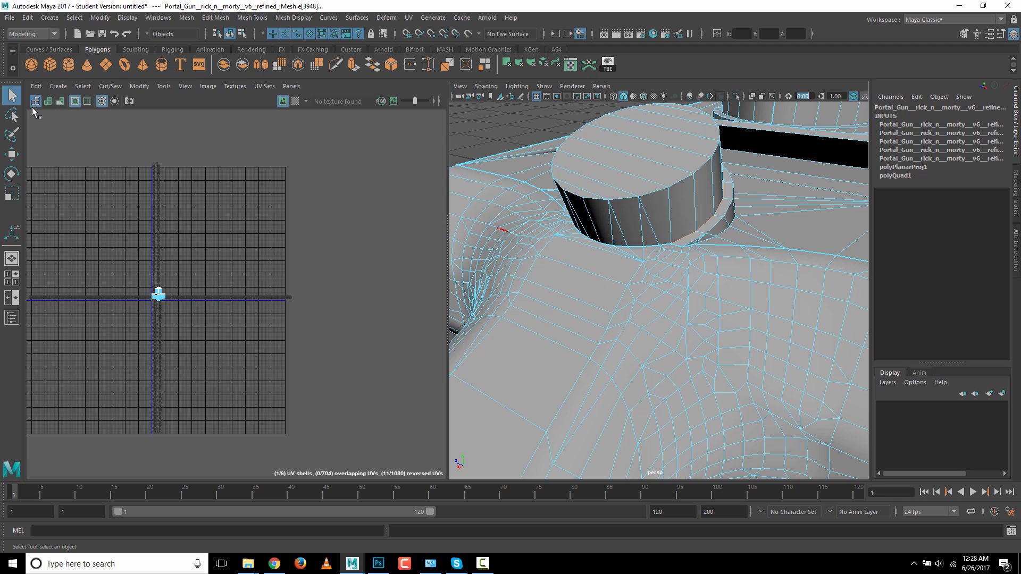
pyautogui.click(110, 86)
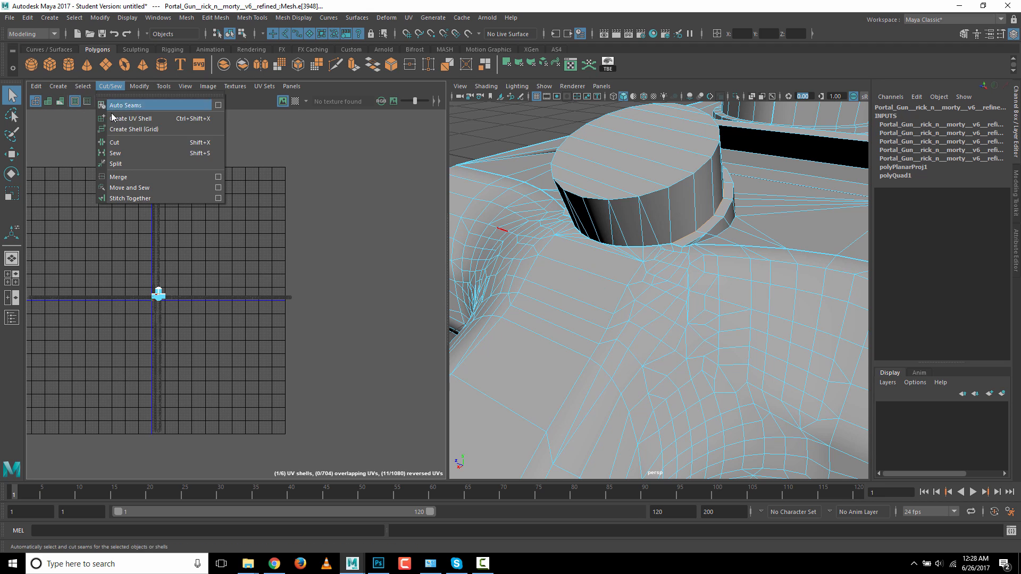
pyautogui.click(113, 152)
# - Select the edge loop around the round knob's top rim
pyautogui.keyDown('alt'); pyautogui.moveTo(536, 342); pyautogui.dragTo(348, 371); pyautogui.keyUp('alt')
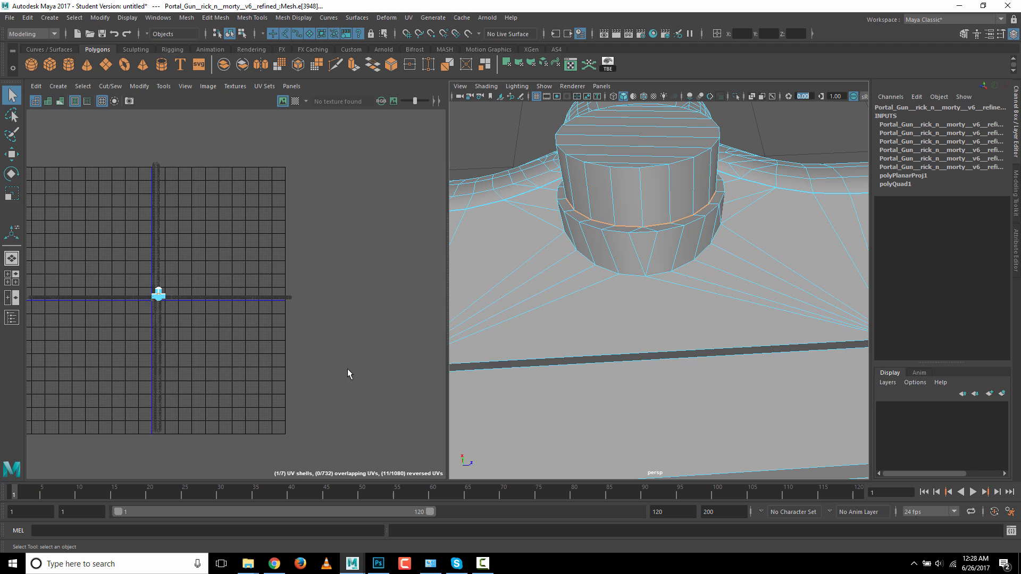
pyautogui.click(653, 168)
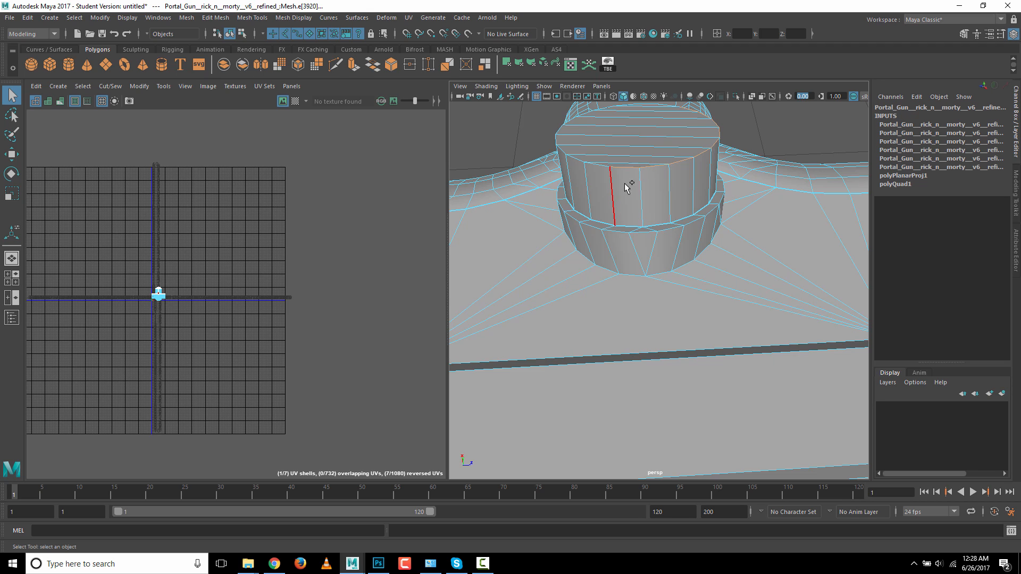
pyautogui.keyDown('shift'); pyautogui.click(600, 169); pyautogui.keyUp('shift')
pyautogui.keyDown('alt'); pyautogui.moveTo(594, 202); pyautogui.dragTo(593, 235); pyautogui.keyUp('alt')
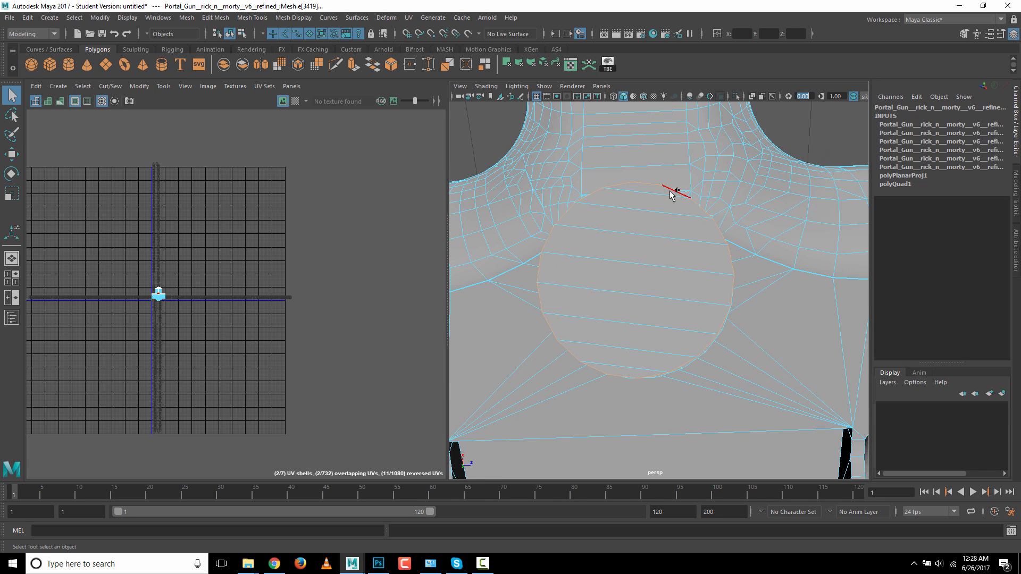
pyautogui.keyDown('alt'); pyautogui.moveTo(718, 307); pyautogui.dragTo(668, 274); pyautogui.keyUp('alt')
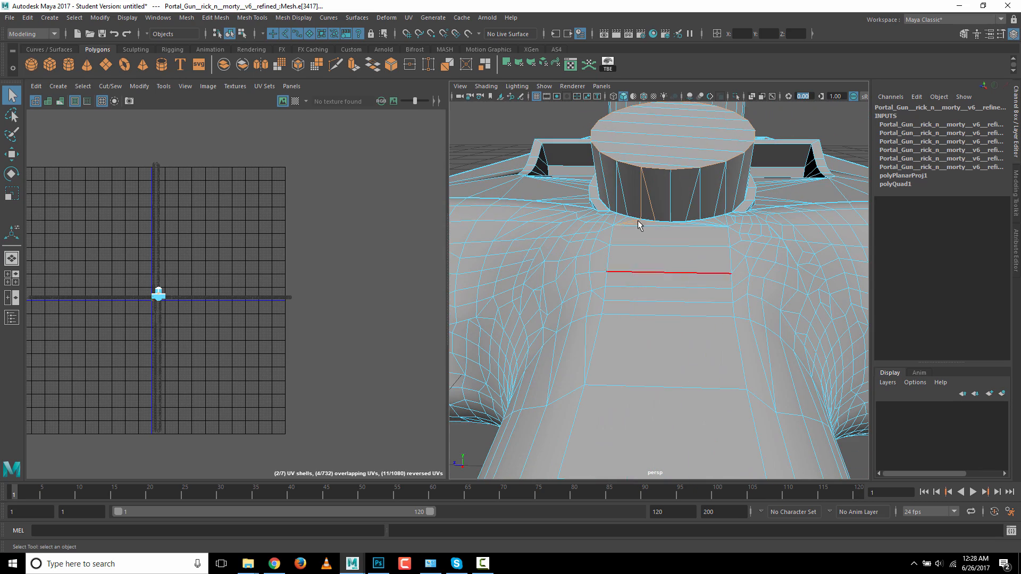
# - Add one vertical edge on the knob's side wall facing away from the handle and cut the UVs along the selection
pyautogui.moveTo(723, 323); pyautogui.dragTo(561, 317)
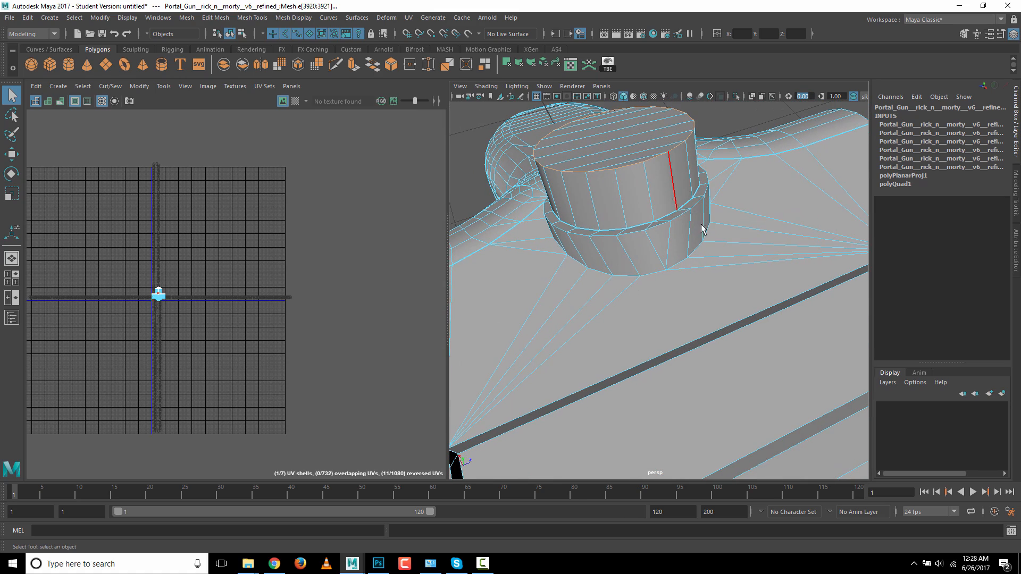
pyautogui.keyDown('alt'); pyautogui.moveTo(705, 255); pyautogui.dragTo(688, 262); pyautogui.keyUp('alt')
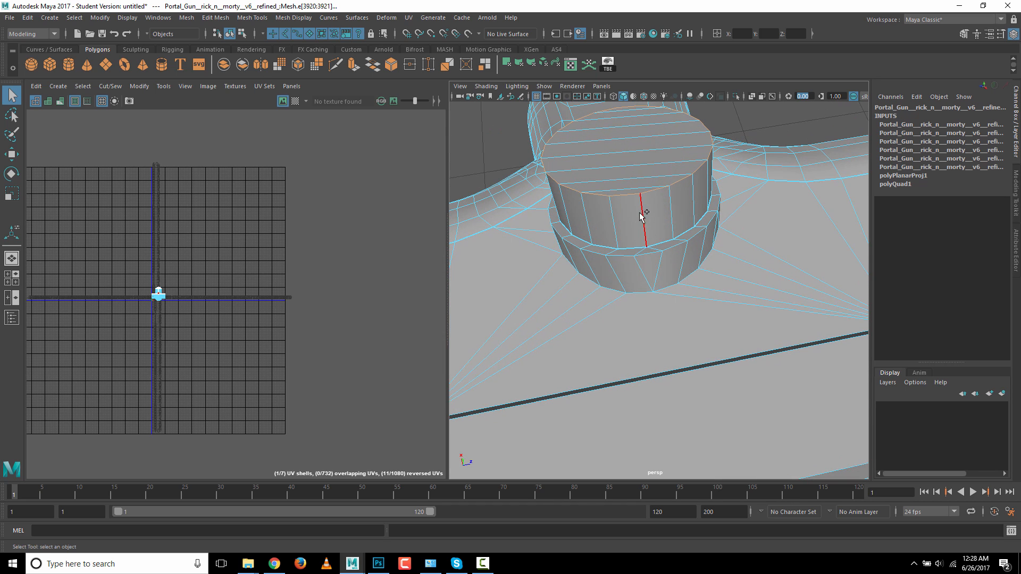
pyautogui.click(110, 86)
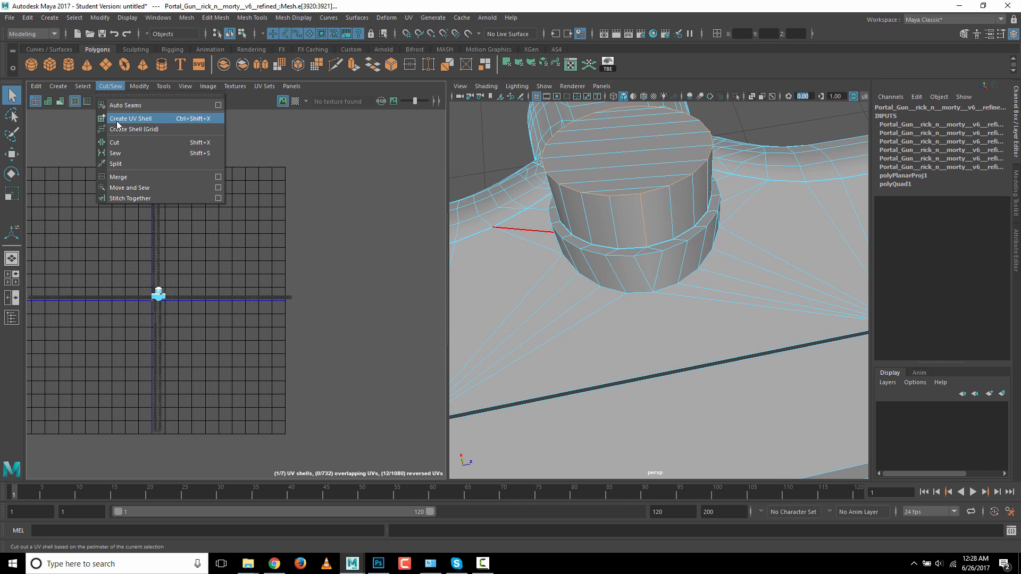
pyautogui.click(120, 144)
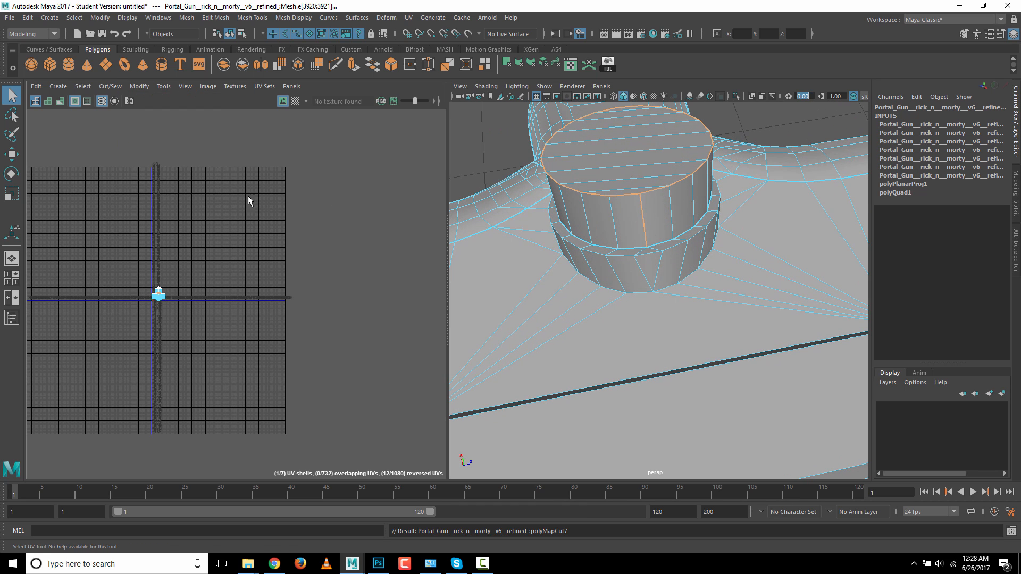
# - Select the edges around the base of the knob's collar where it meets the gun body's top face
pyautogui.click(747, 119)
pyautogui.keyDown('alt'); pyautogui.moveTo(711, 223); pyautogui.dragTo(593, 271); pyautogui.keyUp('alt')
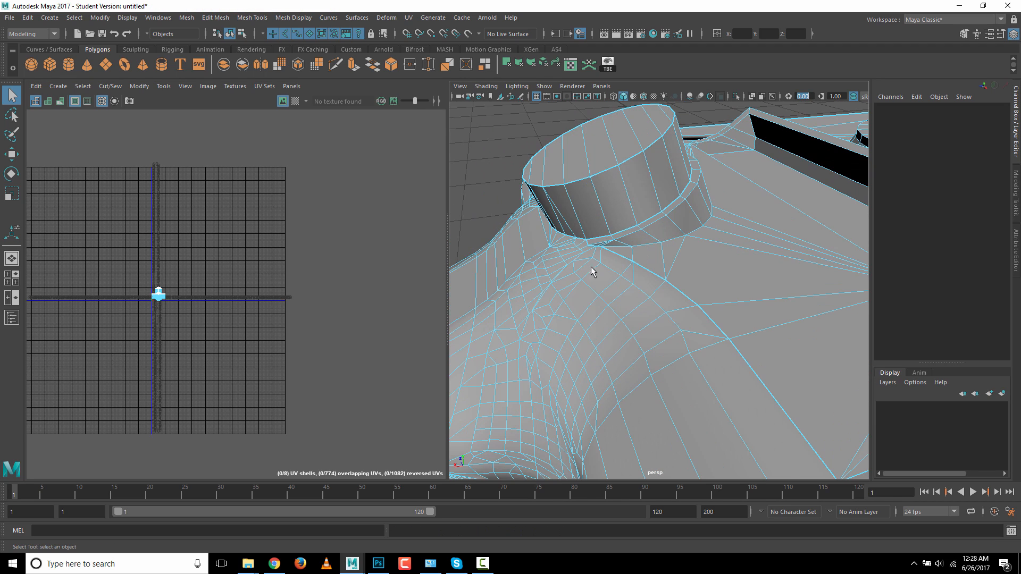
pyautogui.click(615, 248)
pyautogui.keyDown('alt'); pyautogui.moveTo(708, 285); pyautogui.dragTo(654, 257); pyautogui.keyUp('alt')
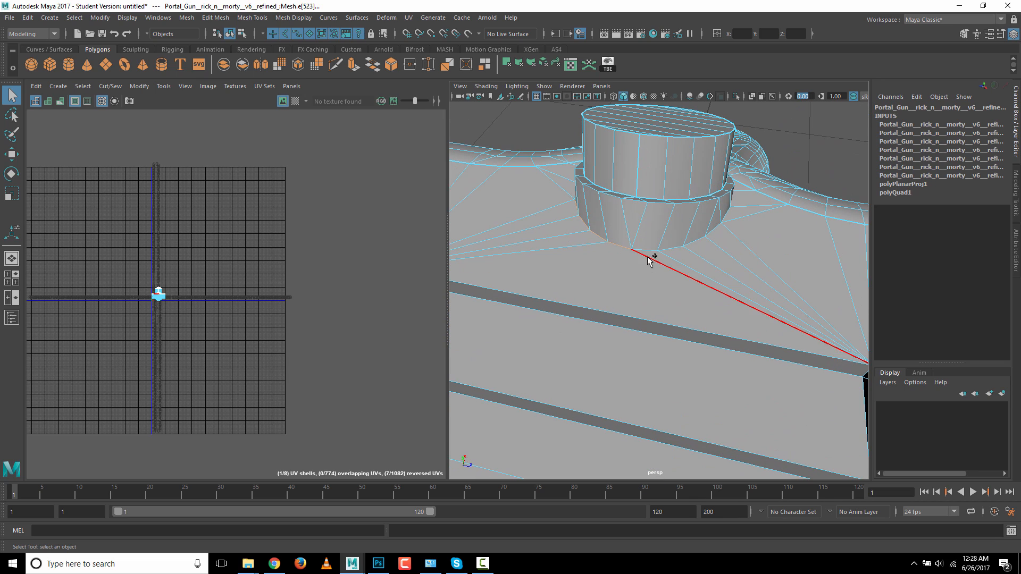
pyautogui.click(647, 343)
pyautogui.keyDown('alt'); pyautogui.moveTo(647, 344); pyautogui.dragTo(567, 337); pyautogui.keyUp('alt')
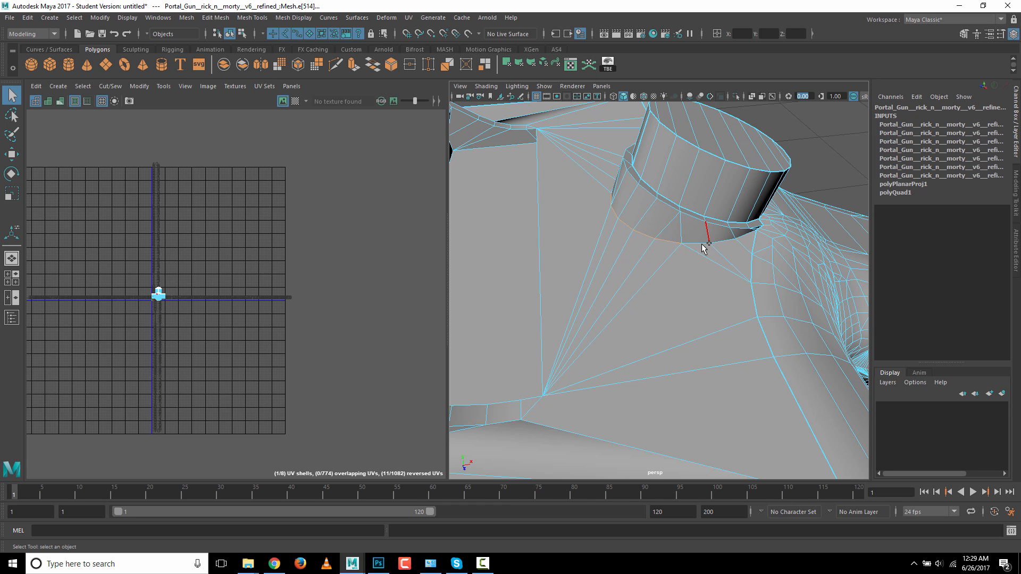
# - Complete the collar base selection up to the handle junction in wireframe display, cut the UVs along it and restore shaded display
pyautogui.keyDown('alt'); pyautogui.moveTo(632, 274); pyautogui.dragTo(635, 294, button='right'); pyautogui.keyUp('alt')
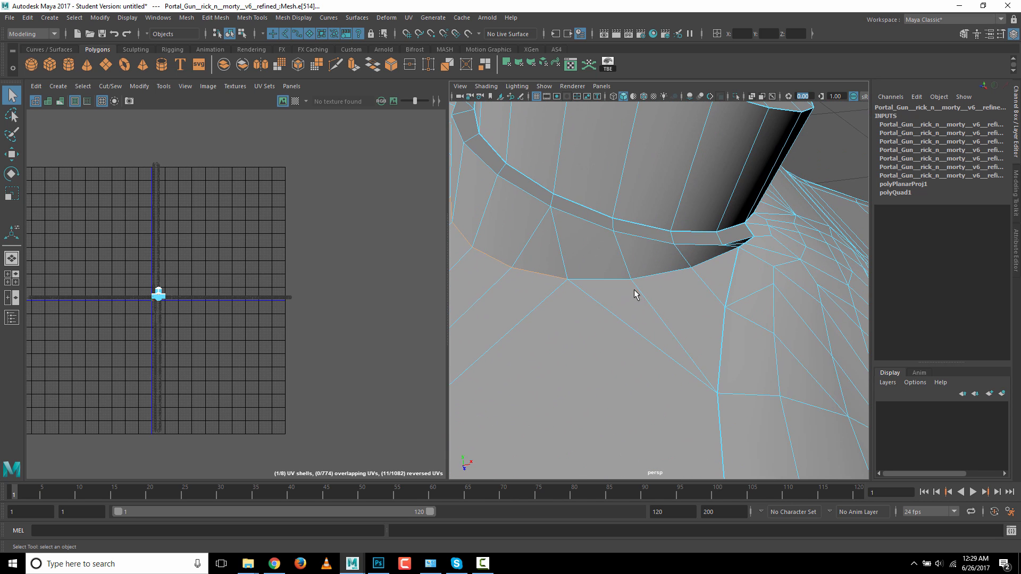
pyautogui.press('4')
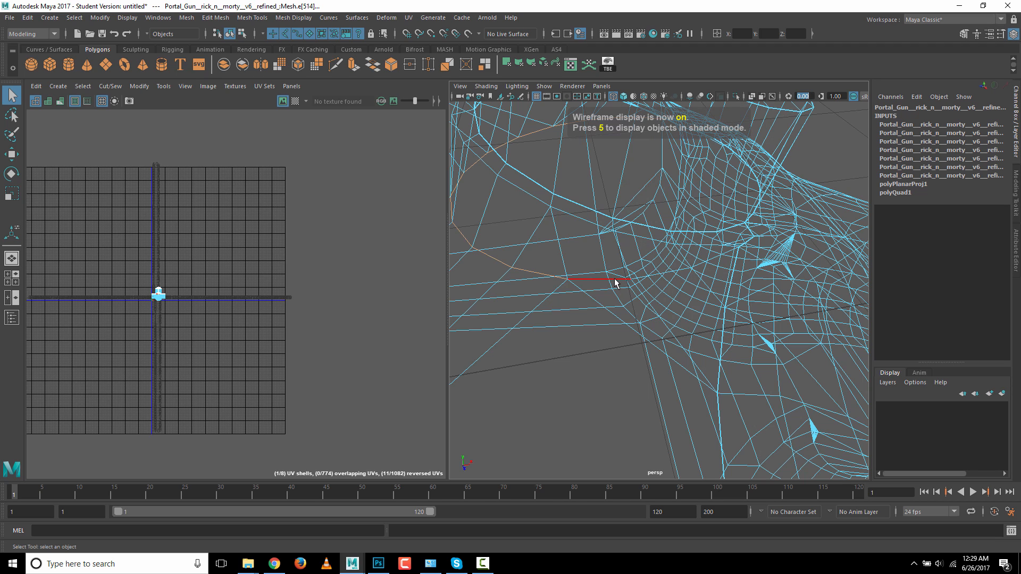
pyautogui.keyDown('alt'); pyautogui.moveTo(608, 280); pyautogui.dragTo(540, 323); pyautogui.keyUp('alt')
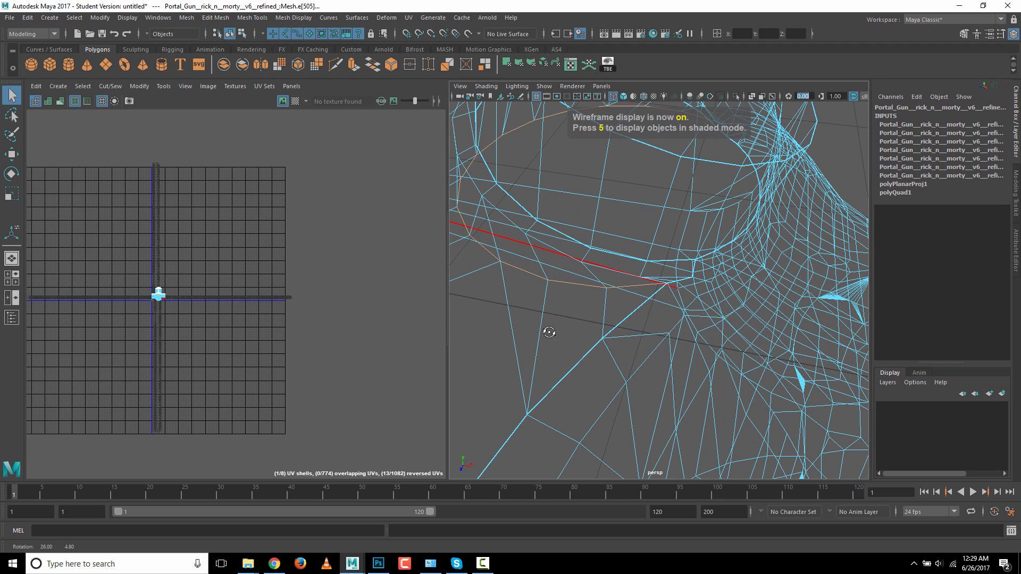
pyautogui.click(108, 87)
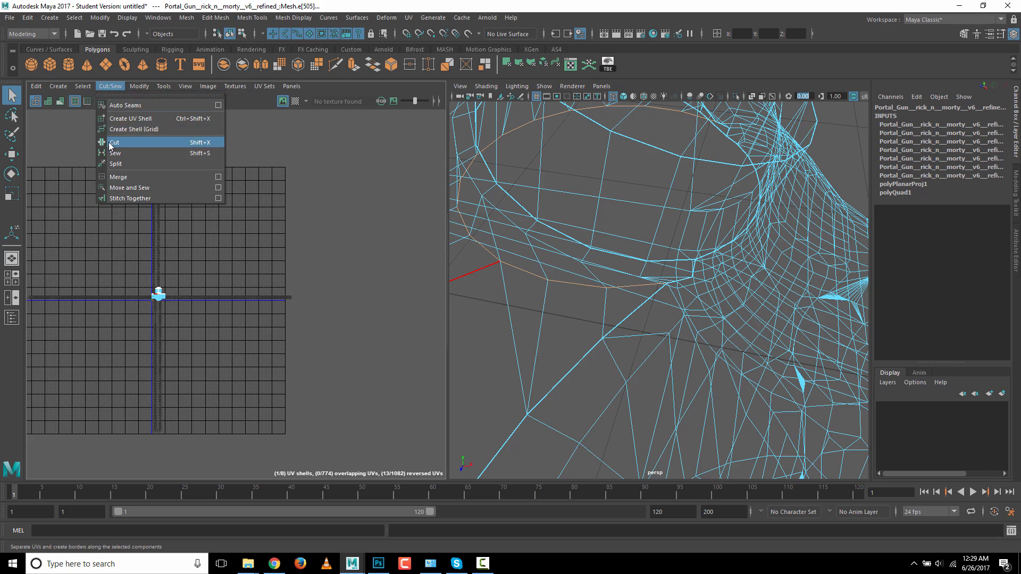
pyautogui.click(133, 145)
pyautogui.press('5')
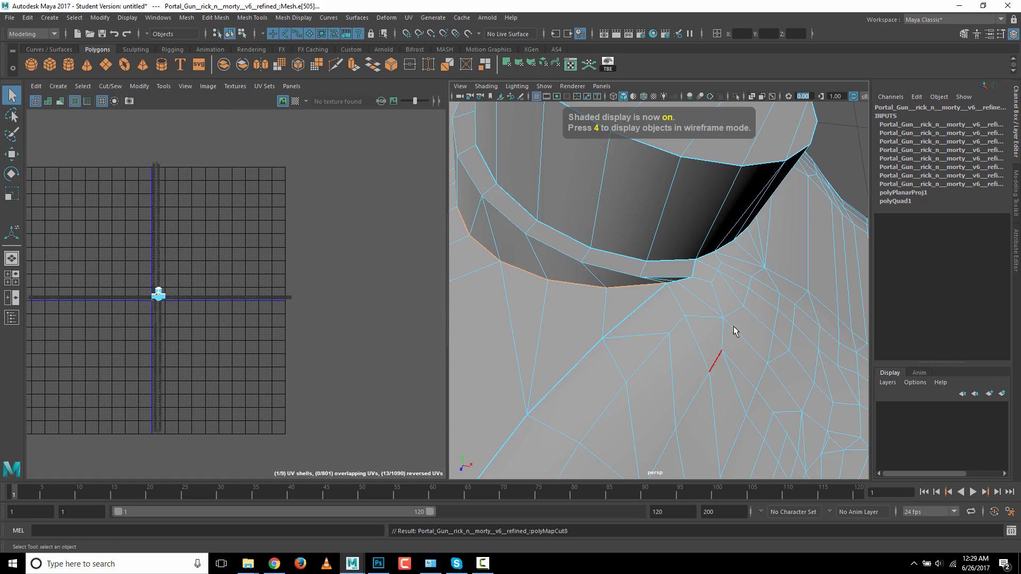
# - Select the front vertical edge and the long lower edge of the gun body's flat side face
pyautogui.moveTo(509, 336)
pyautogui.keyDown('alt'); pyautogui.mouseDown()
pyautogui.moveTo(585, 338)
pyautogui.moveTo(563, 349)
pyautogui.moveTo(490, 333)
pyautogui.mouseUp(); pyautogui.keyUp('alt')
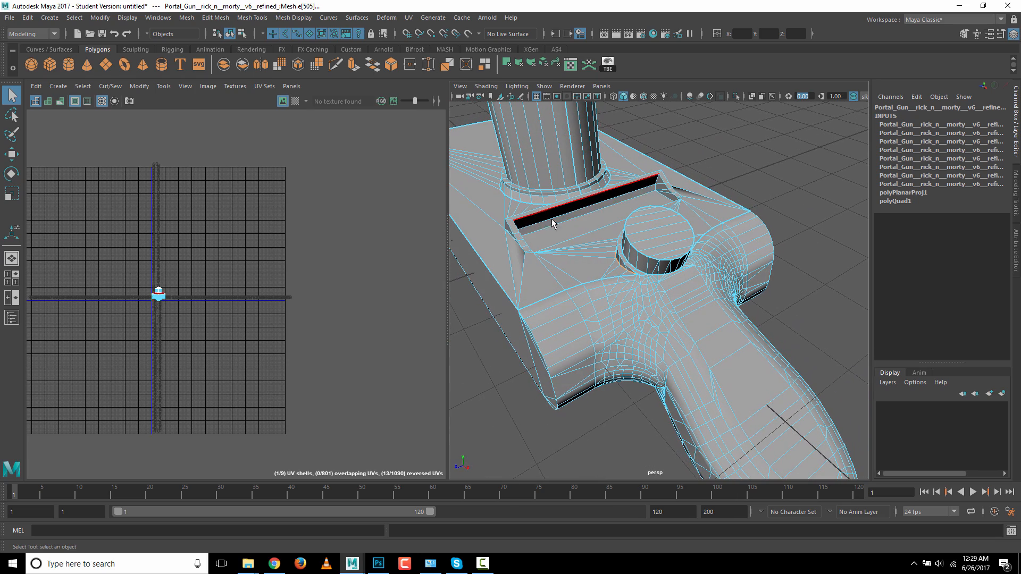
pyautogui.keyDown('alt'); pyautogui.moveTo(528, 294); pyautogui.dragTo(544, 279); pyautogui.keyUp('alt')
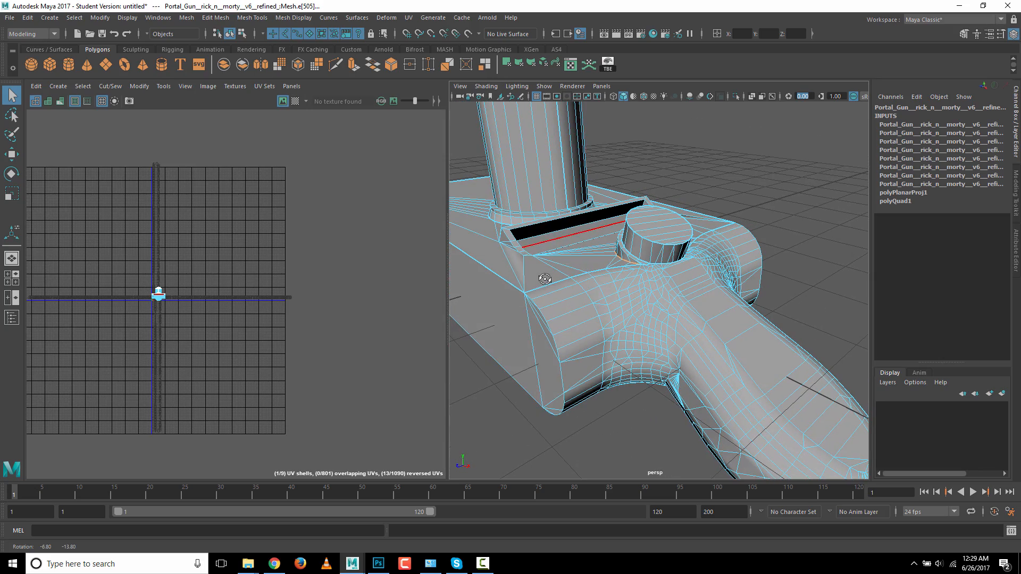
pyautogui.moveTo(631, 421)
pyautogui.keyDown('alt'); pyautogui.mouseDown()
pyautogui.moveTo(649, 360)
pyautogui.moveTo(611, 433)
pyautogui.moveTo(646, 416)
pyautogui.mouseUp(); pyautogui.keyUp('alt')
pyautogui.keyDown('alt'); pyautogui.moveTo(569, 432); pyautogui.dragTo(574, 287); pyautogui.keyUp('alt')
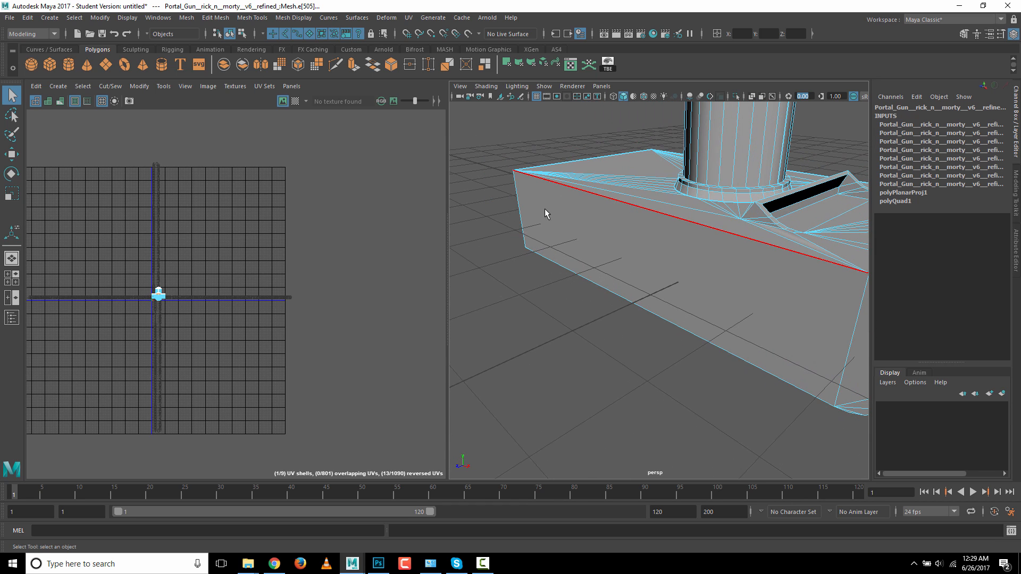
pyautogui.click(576, 273)
pyautogui.keyDown('alt'); pyautogui.moveTo(611, 358); pyautogui.dragTo(478, 354, button='middle'); pyautogui.keyUp('alt')
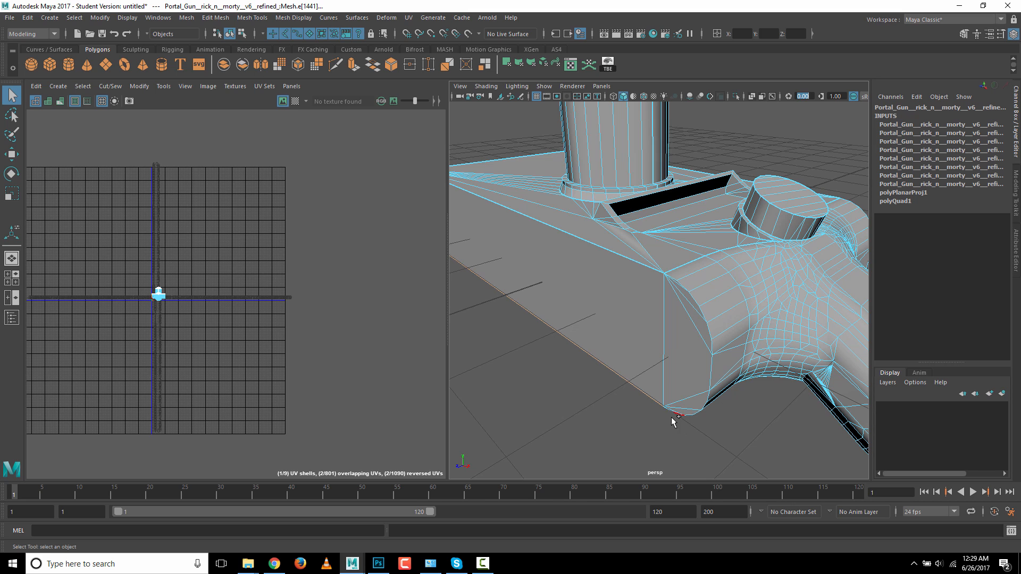
# - Add the short edges at the lower rounded corner of the side face to the seam selection
pyautogui.keyDown('alt'); pyautogui.moveTo(672, 419); pyautogui.dragTo(658, 385); pyautogui.keyUp('alt')
pyautogui.keyDown('alt'); pyautogui.moveTo(658, 385); pyautogui.dragTo(741, 381, button='right'); pyautogui.keyUp('alt')
pyautogui.keyDown('alt'); pyautogui.moveTo(743, 381); pyautogui.dragTo(661, 300, button='middle'); pyautogui.keyUp('alt')
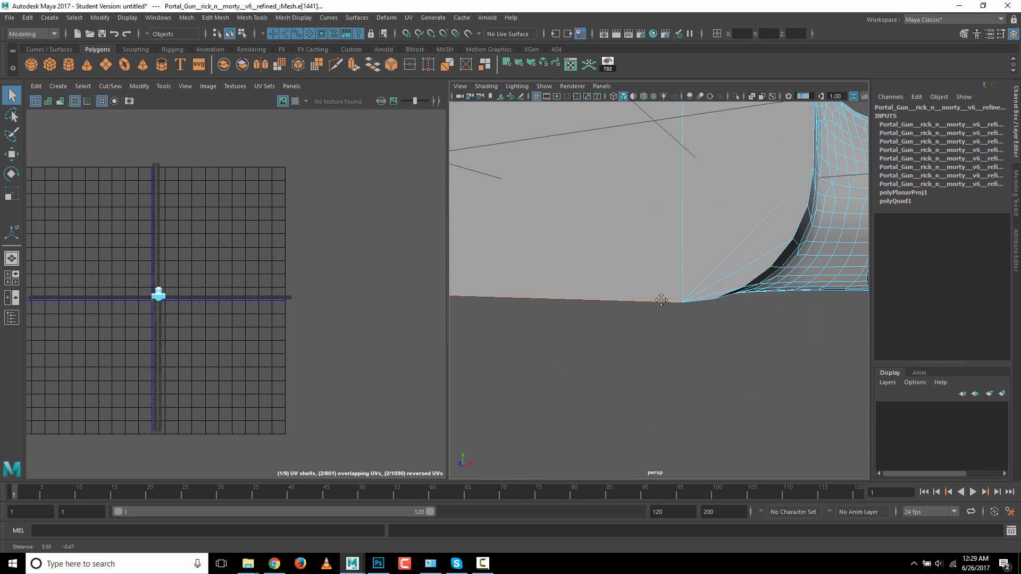
pyautogui.keyDown('alt'); pyautogui.moveTo(661, 300); pyautogui.dragTo(745, 350, button='right'); pyautogui.keyUp('alt')
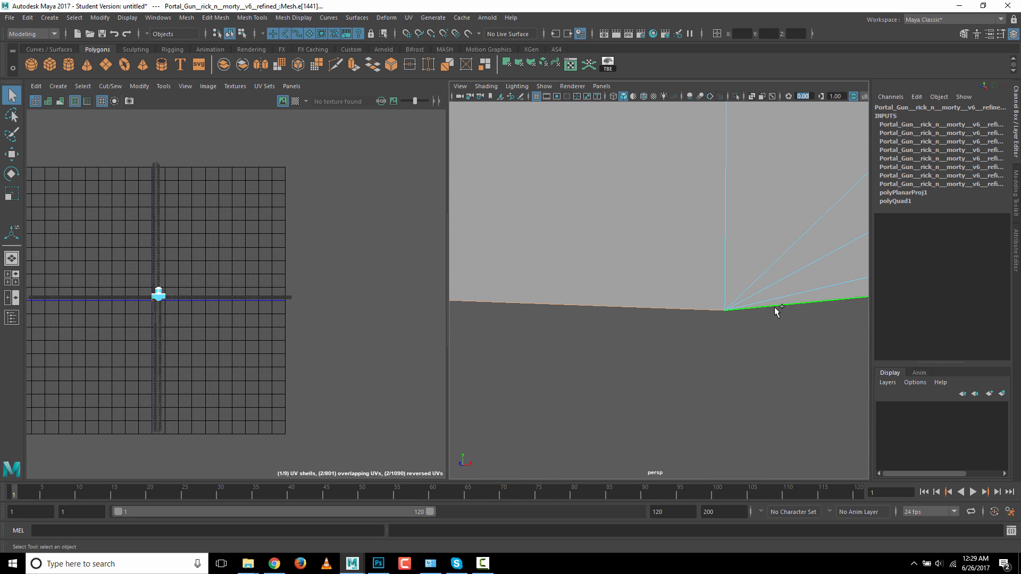
pyautogui.keyDown('alt'); pyautogui.moveTo(745, 358); pyautogui.dragTo(706, 387, button='middle'); pyautogui.keyUp('alt')
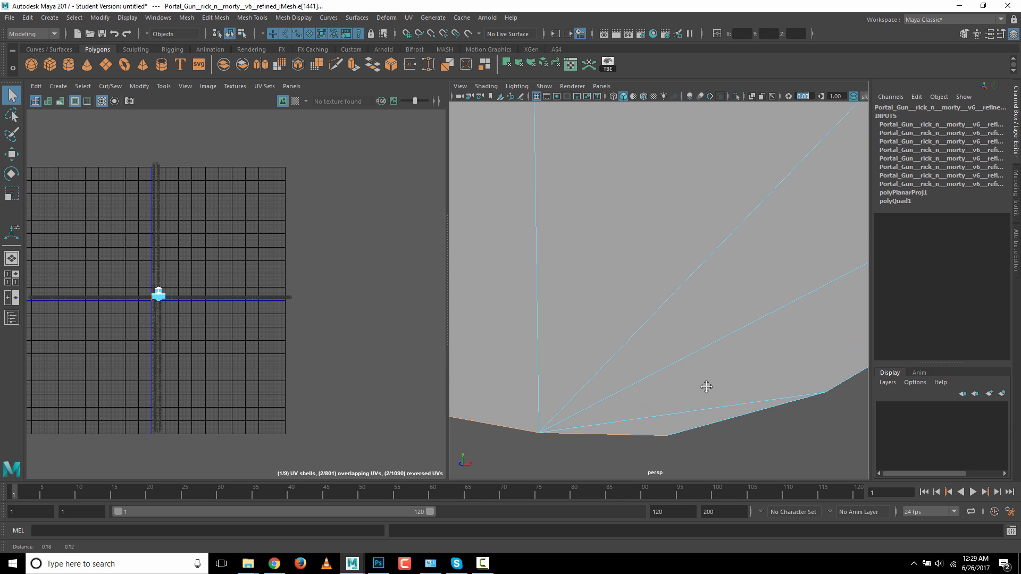
pyautogui.keyDown('shift'); pyautogui.click(712, 426); pyautogui.keyUp('shift')
pyautogui.keyDown('alt'); pyautogui.moveTo(740, 458); pyautogui.dragTo(732, 408, button='right'); pyautogui.keyUp('alt')
pyautogui.keyDown('alt'); pyautogui.moveTo(733, 408); pyautogui.dragTo(721, 419, button='middle'); pyautogui.keyUp('alt')
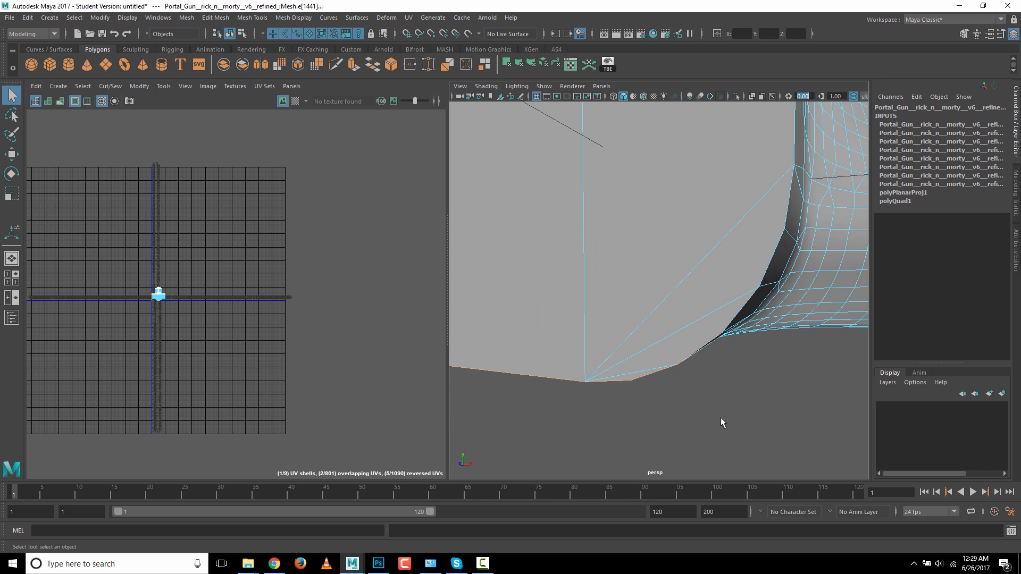
# - Continue the seam selection up the side face's rounded rear end to its upper corner
pyautogui.press('4')
pyautogui.keyDown('alt'); pyautogui.moveTo(742, 404); pyautogui.dragTo(732, 407); pyautogui.keyUp('alt')
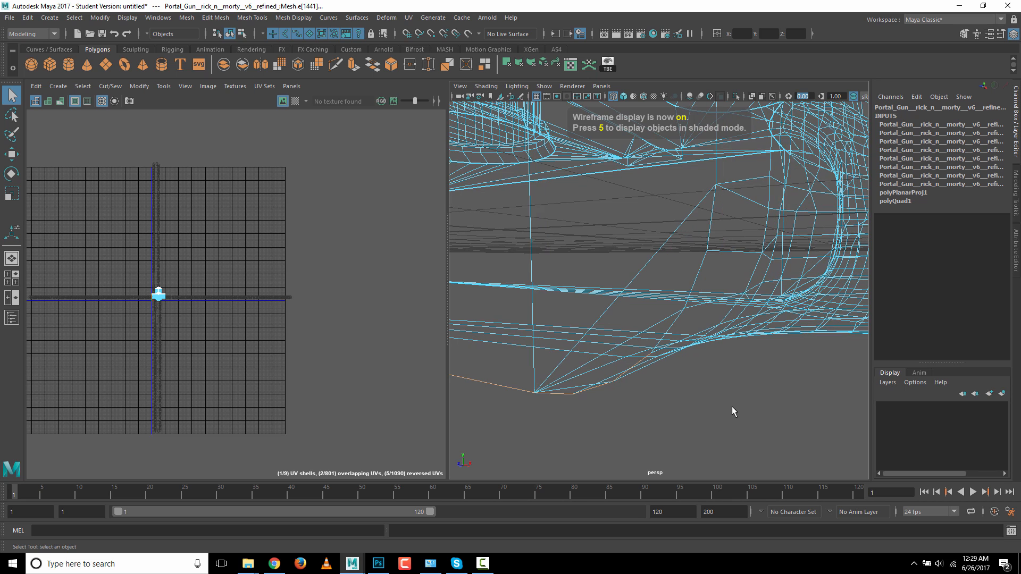
pyautogui.press('5')
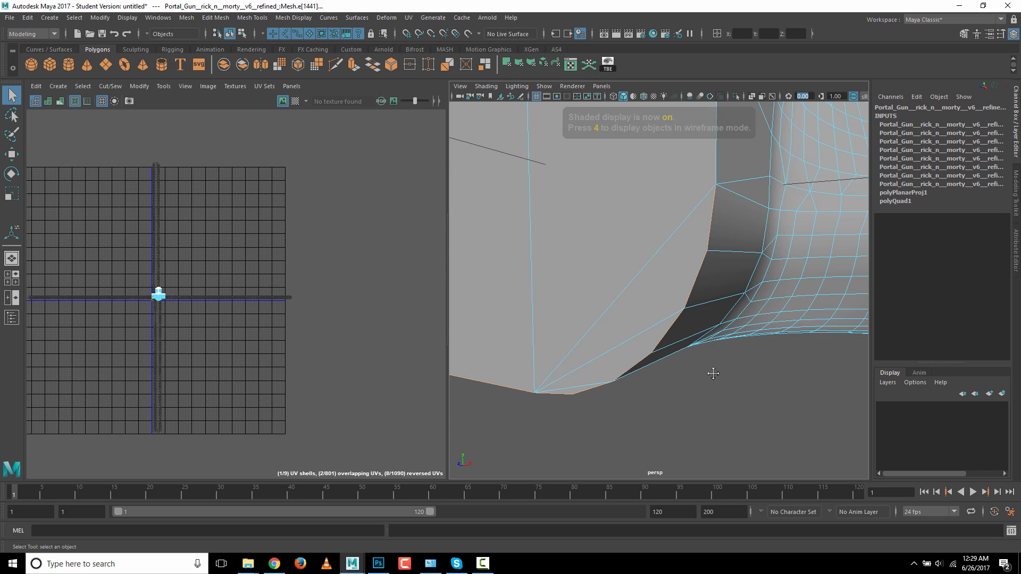
pyautogui.keyDown('alt'); pyautogui.moveTo(713, 367); pyautogui.dragTo(713, 402); pyautogui.keyUp('alt')
pyautogui.click(714, 288)
pyautogui.keyDown('alt'); pyautogui.moveTo(714, 287); pyautogui.dragTo(714, 449); pyautogui.keyUp('alt')
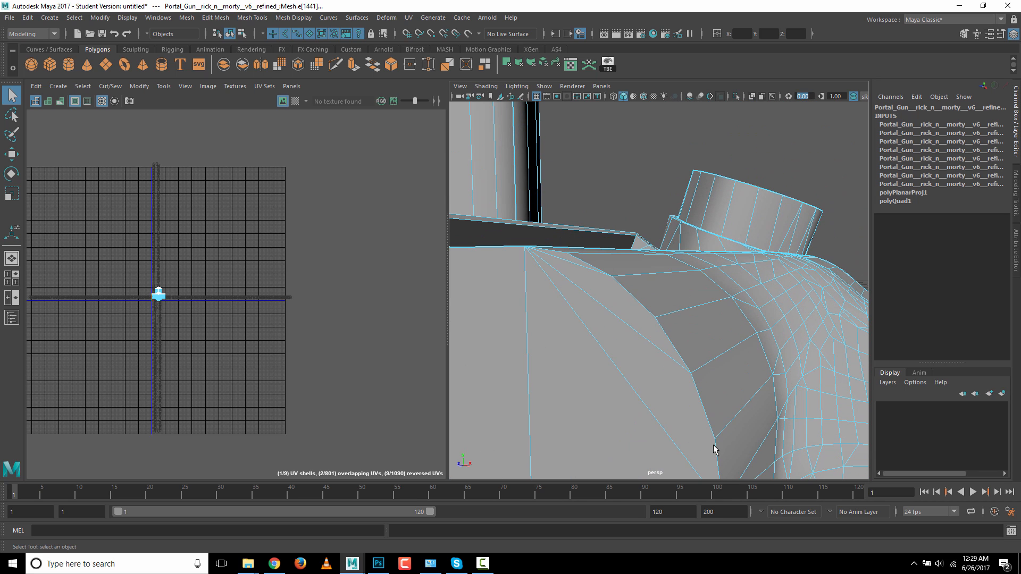
pyautogui.click(717, 447)
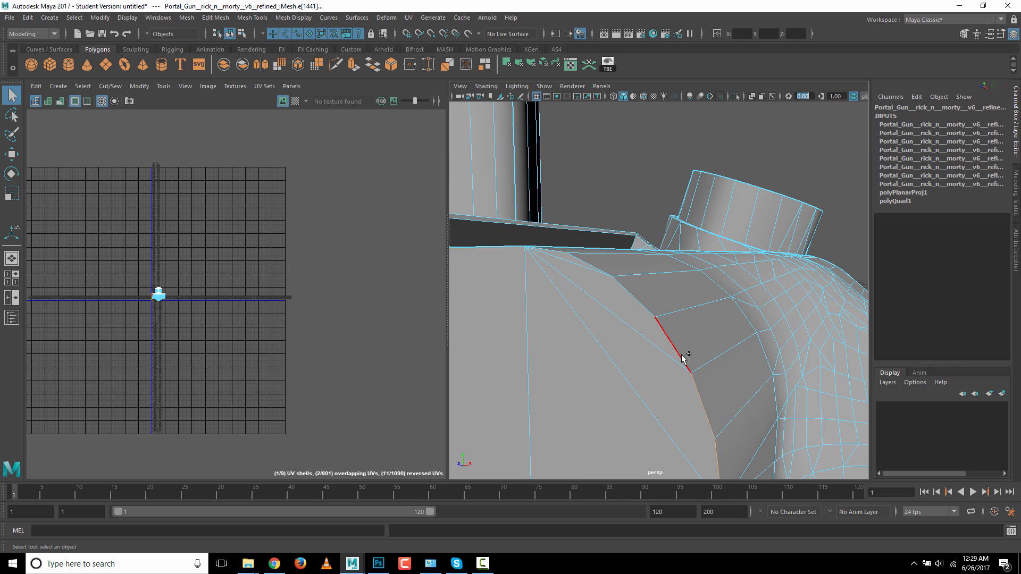
pyautogui.keyDown('shift'); pyautogui.click(552, 250); pyautogui.keyUp('shift')
# - Check the side face's seam selection in wireframe display and cut the UVs along it
pyautogui.keyDown('alt'); pyautogui.moveTo(787, 384); pyautogui.dragTo(548, 384, button='right'); pyautogui.keyUp('alt')
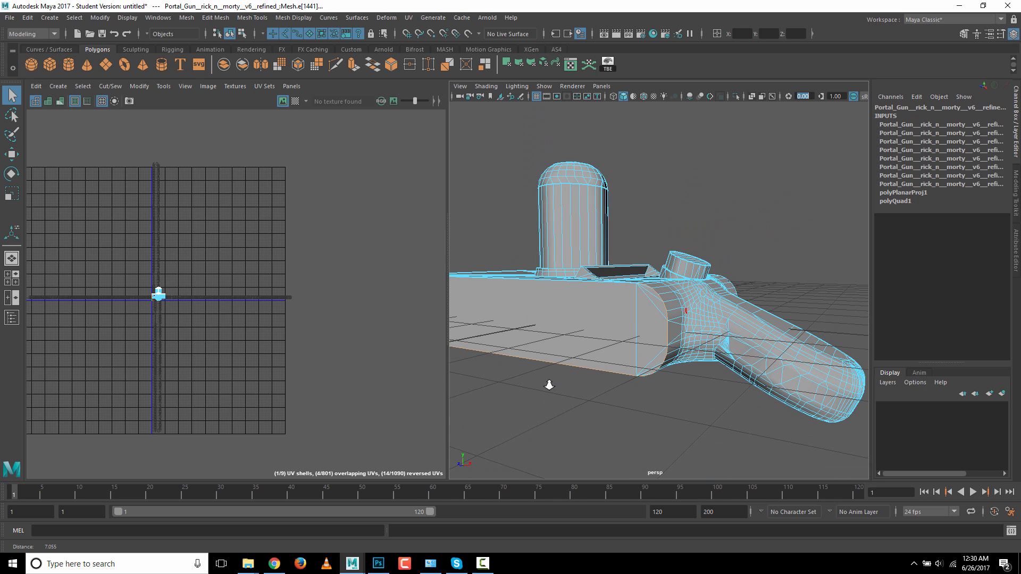
pyautogui.keyDown('alt'); pyautogui.moveTo(615, 416); pyautogui.dragTo(631, 413); pyautogui.keyUp('alt')
pyautogui.keyDown('alt'); pyautogui.moveTo(631, 413); pyautogui.dragTo(706, 417, button='middle'); pyautogui.keyUp('alt')
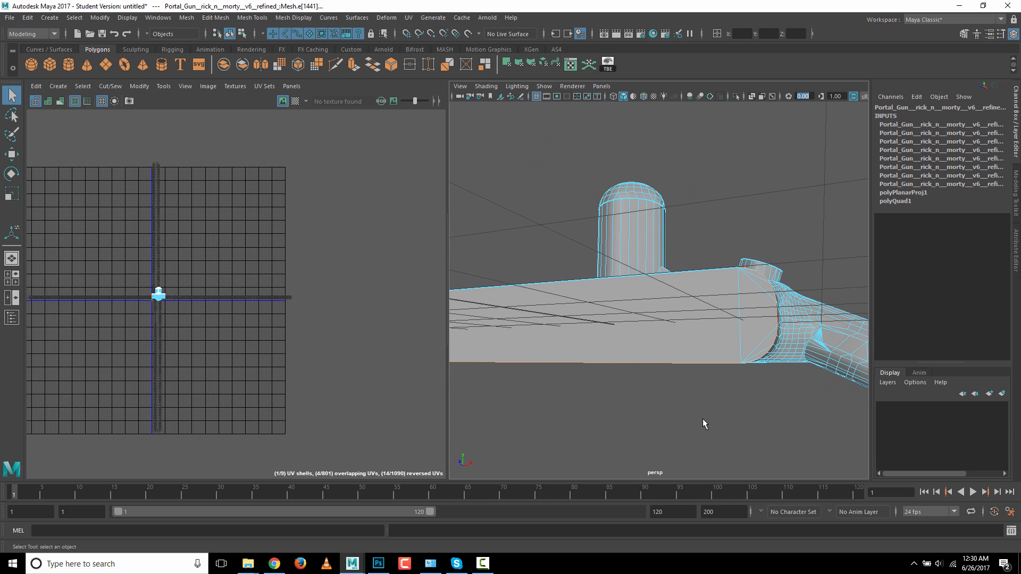
pyautogui.press('4')
pyautogui.moveTo(632, 429)
pyautogui.keyDown('alt'); pyautogui.mouseDown()
pyautogui.moveTo(627, 412)
pyautogui.moveTo(633, 420)
pyautogui.mouseUp(); pyautogui.keyUp('alt')
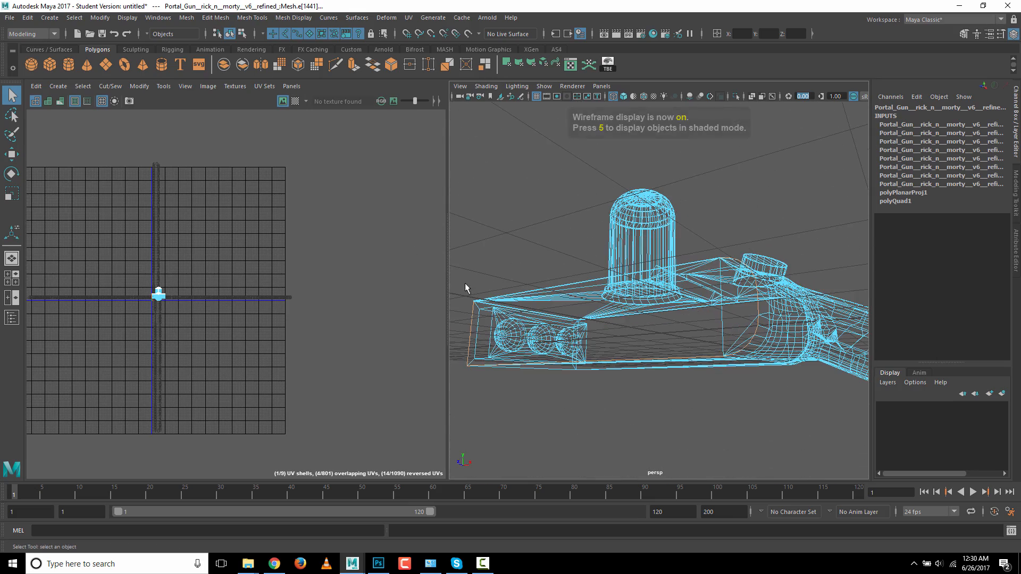
pyautogui.click(105, 87)
pyautogui.click(118, 143)
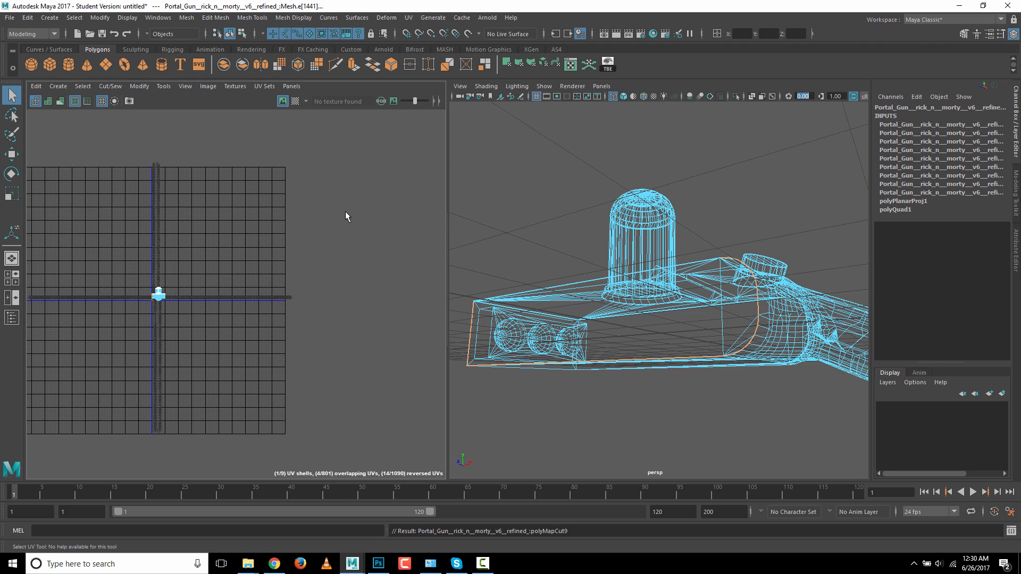
# - Clear the selection, return to shaded display and select the front vertical edge of the gun body's opposite flat side face
pyautogui.click(544, 234)
pyautogui.keyDown('alt'); pyautogui.moveTo(544, 234); pyautogui.dragTo(426, 356); pyautogui.keyUp('alt')
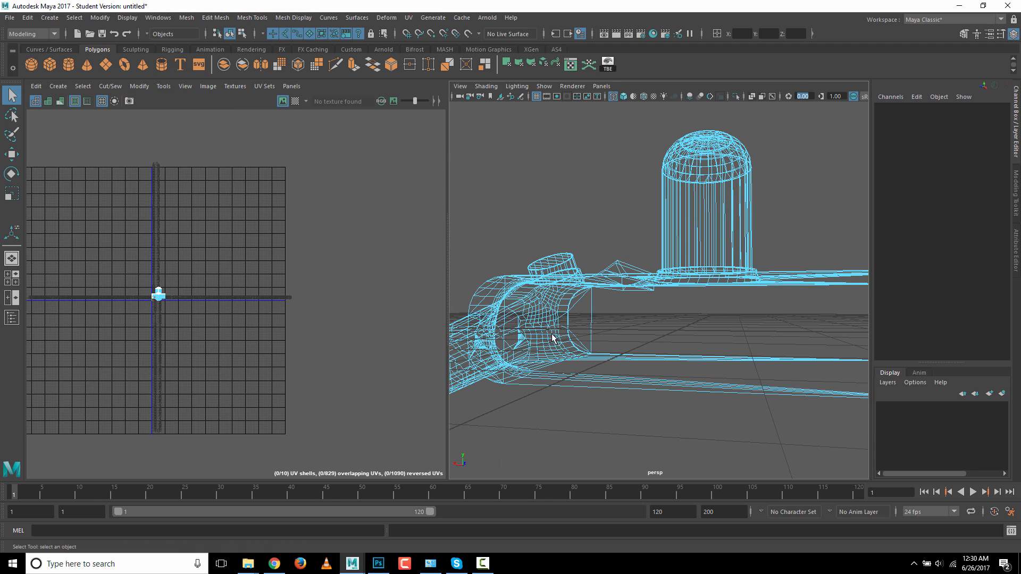
pyautogui.press('5')
pyautogui.moveTo(676, 445)
pyautogui.keyDown('alt'); pyautogui.mouseDown(button='middle')
pyautogui.moveTo(697, 432)
pyautogui.moveTo(666, 436)
pyautogui.mouseUp(button='middle'); pyautogui.keyUp('alt')
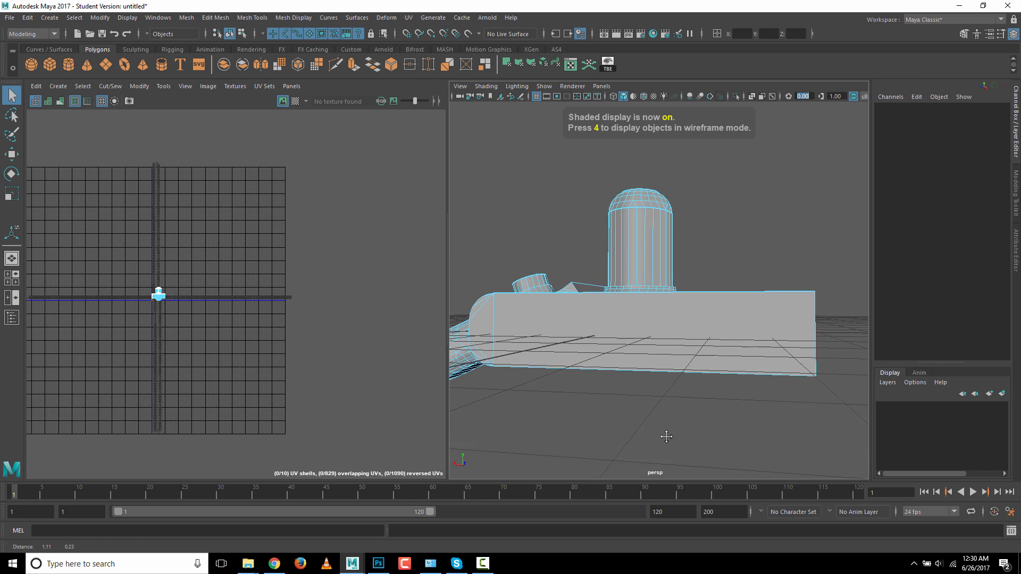
pyautogui.keyDown('alt'); pyautogui.moveTo(667, 437); pyautogui.dragTo(772, 382); pyautogui.keyUp('alt')
pyautogui.click(726, 372)
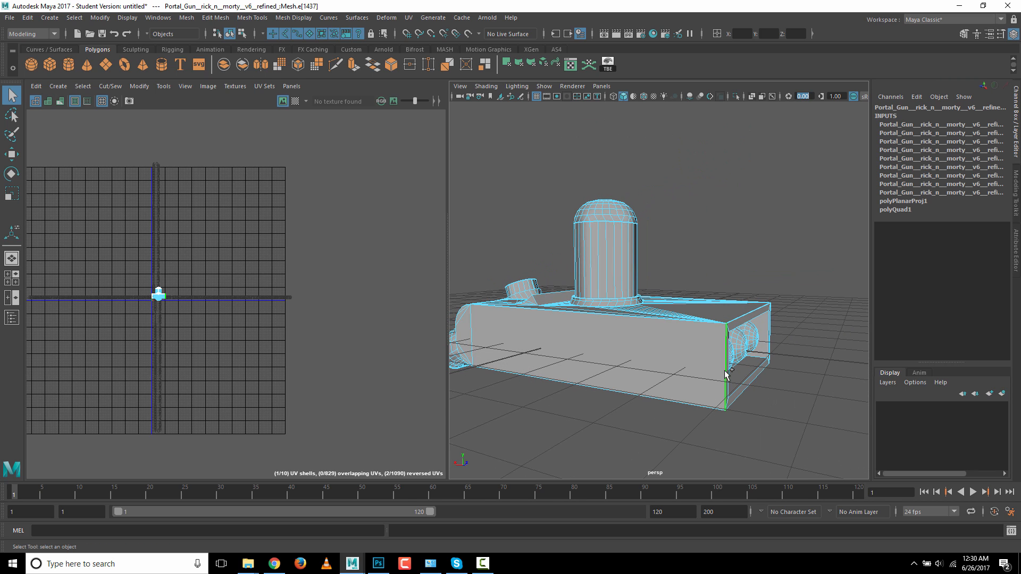
# - Add the long lower edge and the short edges of the rounded lower rear corner of this side face to the seam selection
pyautogui.moveTo(589, 413)
pyautogui.keyDown('alt'); pyautogui.mouseDown()
pyautogui.moveTo(734, 417)
pyautogui.moveTo(576, 406)
pyautogui.mouseUp(); pyautogui.keyUp('alt')
pyautogui.keyDown('alt'); pyautogui.moveTo(576, 406); pyautogui.dragTo(766, 393, button='right'); pyautogui.keyUp('alt')
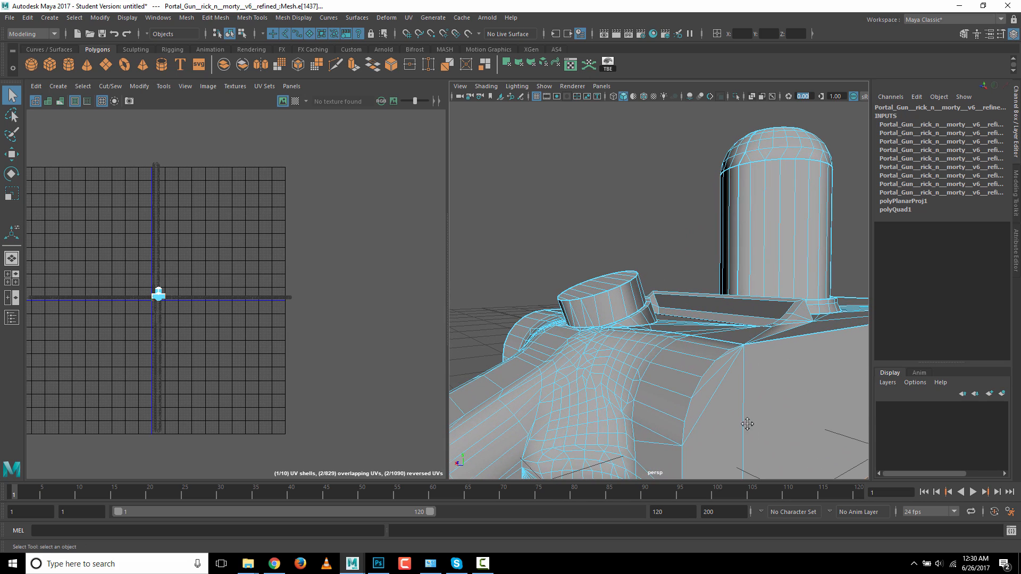
pyautogui.moveTo(747, 424)
pyautogui.keyDown('alt'); pyautogui.mouseDown()
pyautogui.moveTo(736, 257)
pyautogui.moveTo(697, 415)
pyautogui.moveTo(766, 415)
pyautogui.moveTo(757, 413)
pyautogui.mouseUp(); pyautogui.keyUp('alt')
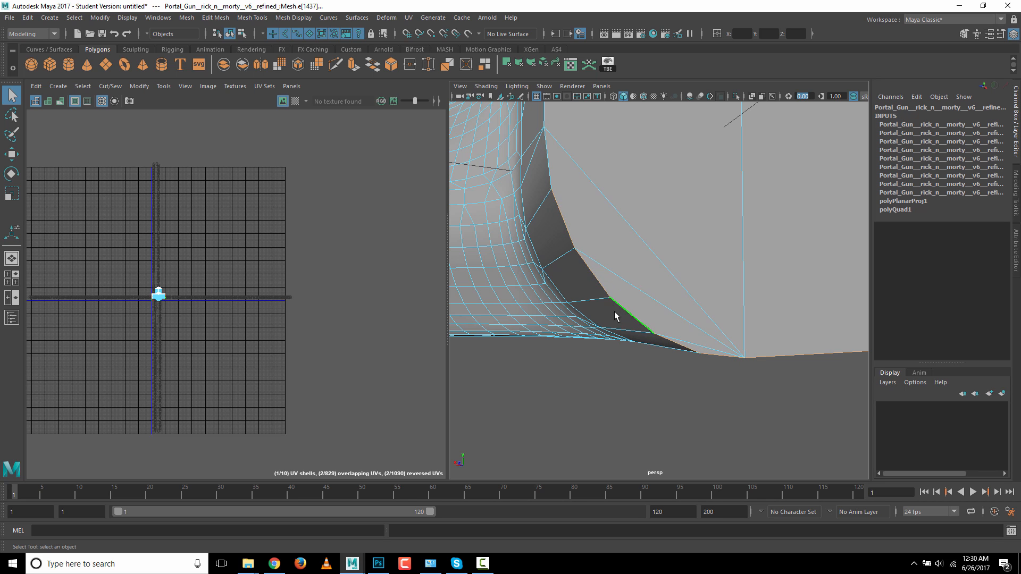
# - Continue the seam selection up the side face's rounded rear end to its upper corner and cut the UVs along it
pyautogui.keyDown('alt'); pyautogui.moveTo(615, 312); pyautogui.dragTo(621, 457, button='middle'); pyautogui.keyUp('alt')
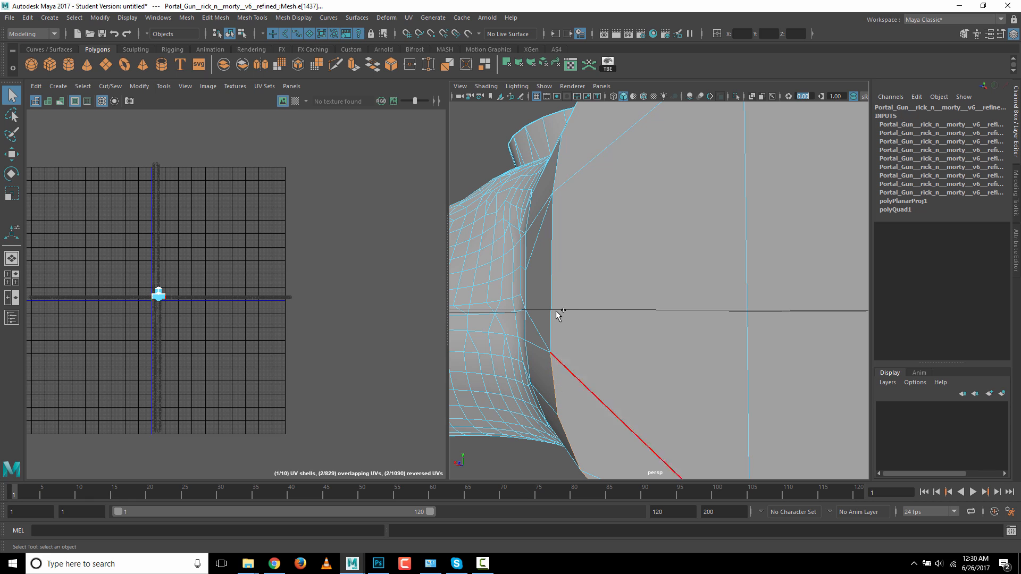
pyautogui.keyDown('alt'); pyautogui.moveTo(579, 297); pyautogui.dragTo(581, 372); pyautogui.keyUp('alt')
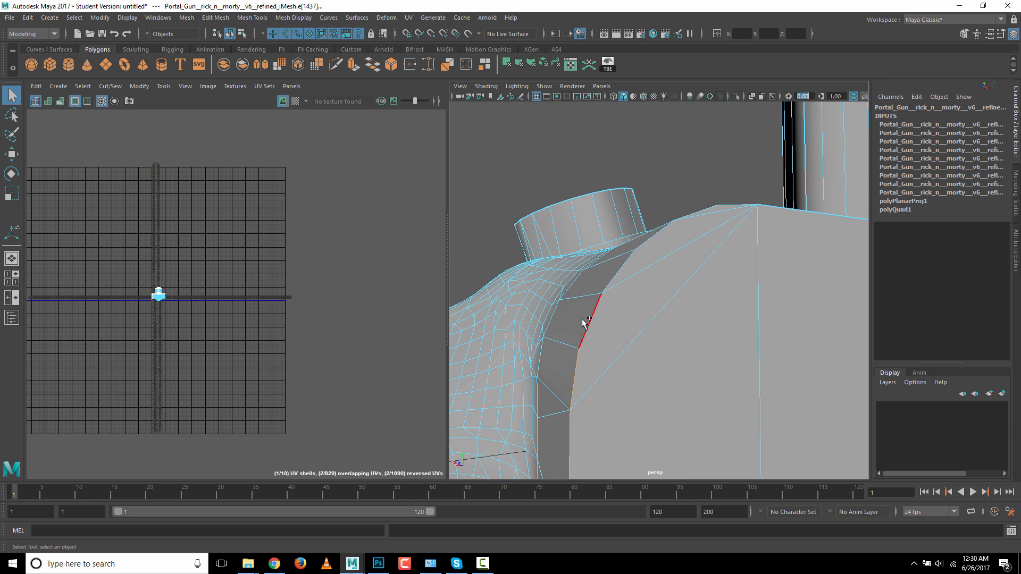
pyautogui.keyDown('alt'); pyautogui.moveTo(647, 245); pyautogui.dragTo(645, 368); pyautogui.keyUp('alt')
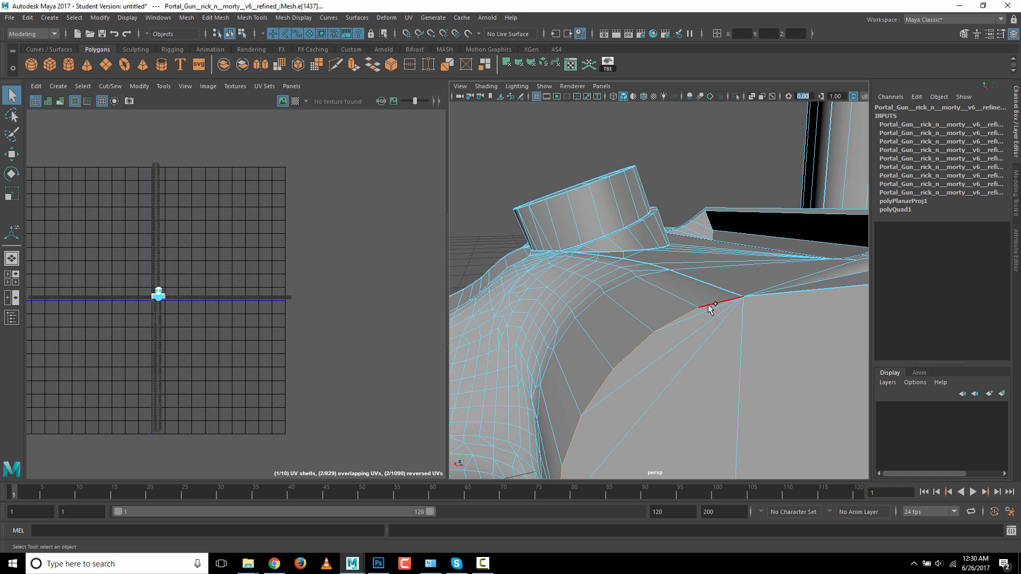
pyautogui.click(110, 86)
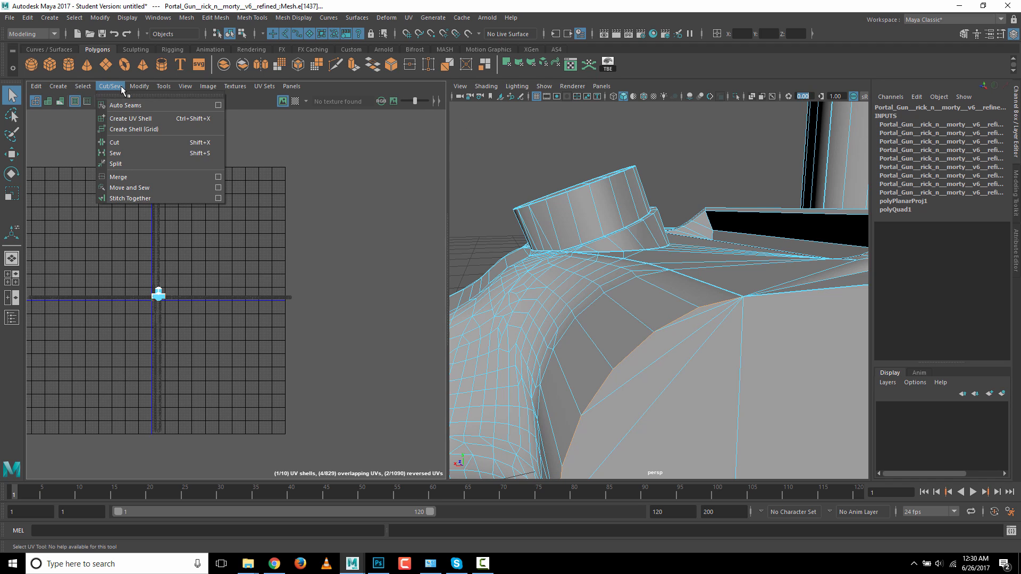
pyautogui.click(124, 142)
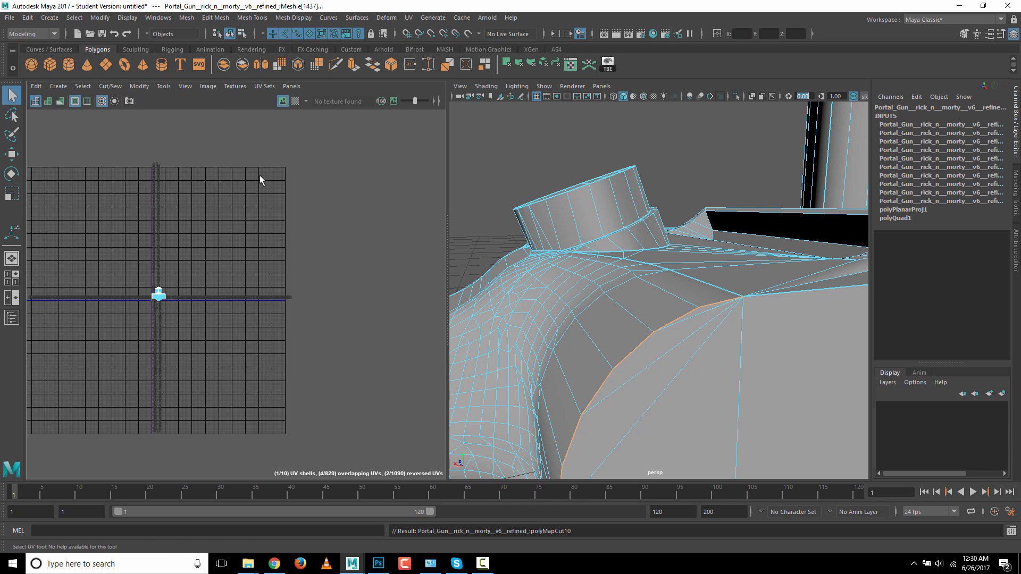
# - Select the chain of edges running across the rear of the gun body's underside from one side face to the other
pyautogui.click(666, 155)
pyautogui.keyDown('alt'); pyautogui.moveTo(656, 233); pyautogui.dragTo(346, 240, button='right'); pyautogui.keyUp('alt')
pyautogui.keyDown('alt'); pyautogui.moveTo(615, 344); pyautogui.dragTo(740, 300); pyautogui.keyUp('alt')
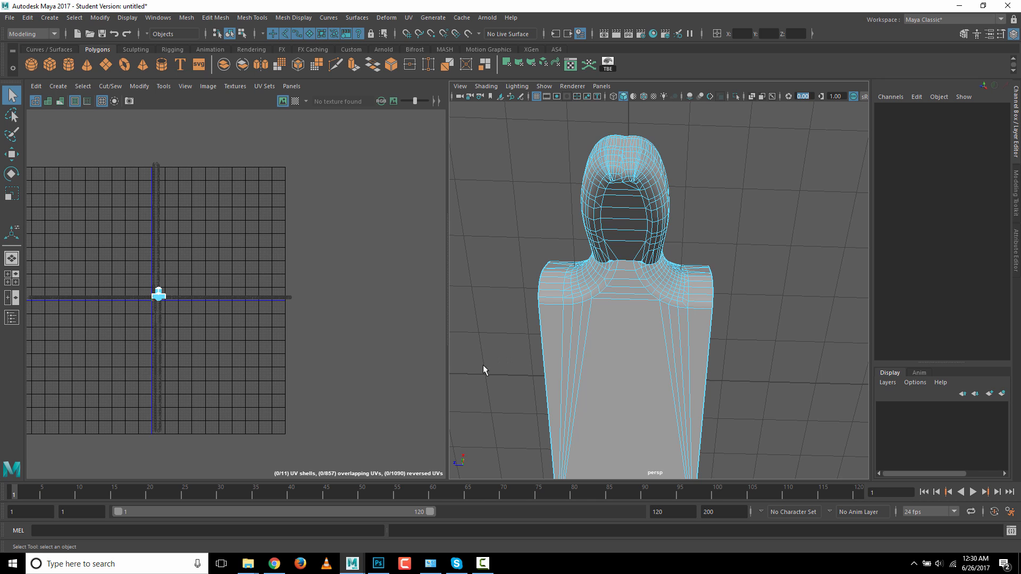
pyautogui.keyDown('alt'); pyautogui.moveTo(483, 366); pyautogui.dragTo(480, 337); pyautogui.keyUp('alt')
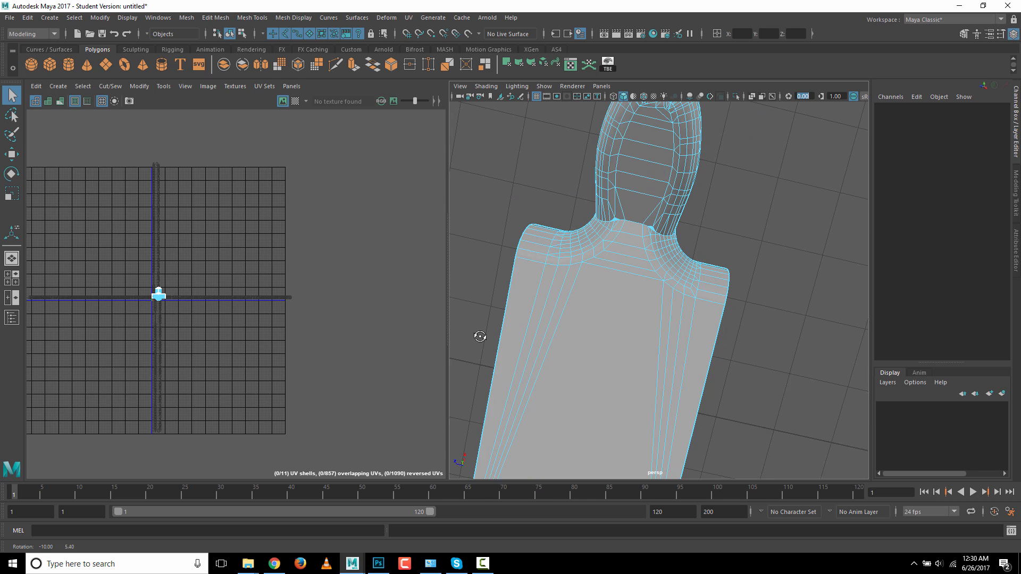
pyautogui.click(529, 259)
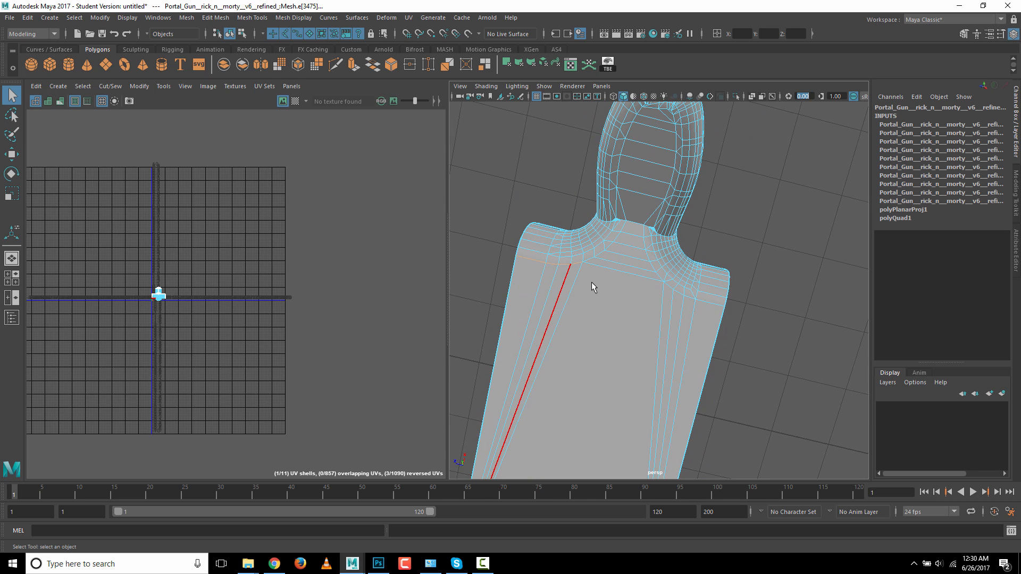
pyautogui.keyDown('shift'); pyautogui.click(613, 272); pyautogui.keyUp('shift')
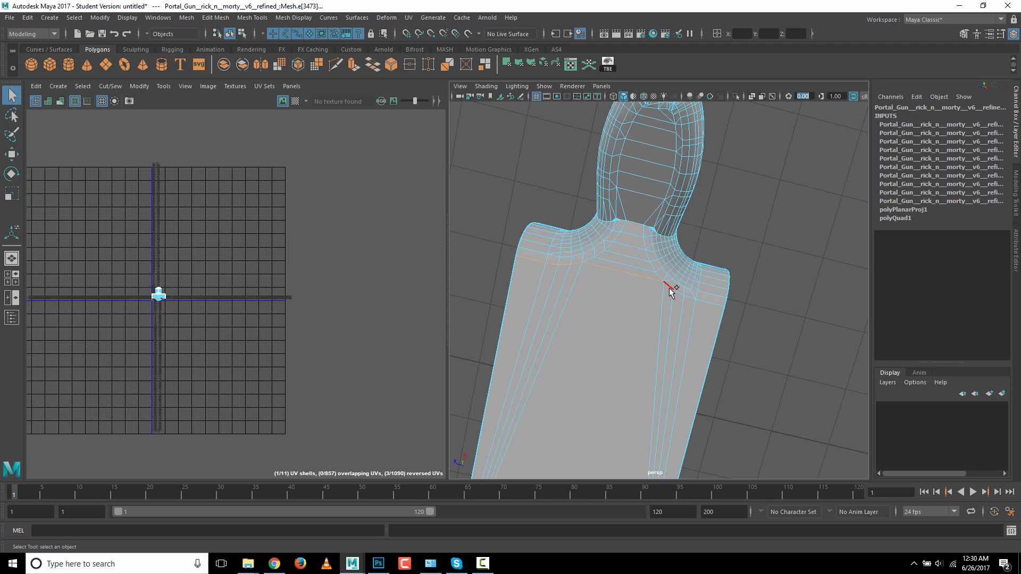
pyautogui.keyDown('shift'); pyautogui.click(704, 301); pyautogui.keyUp('shift')
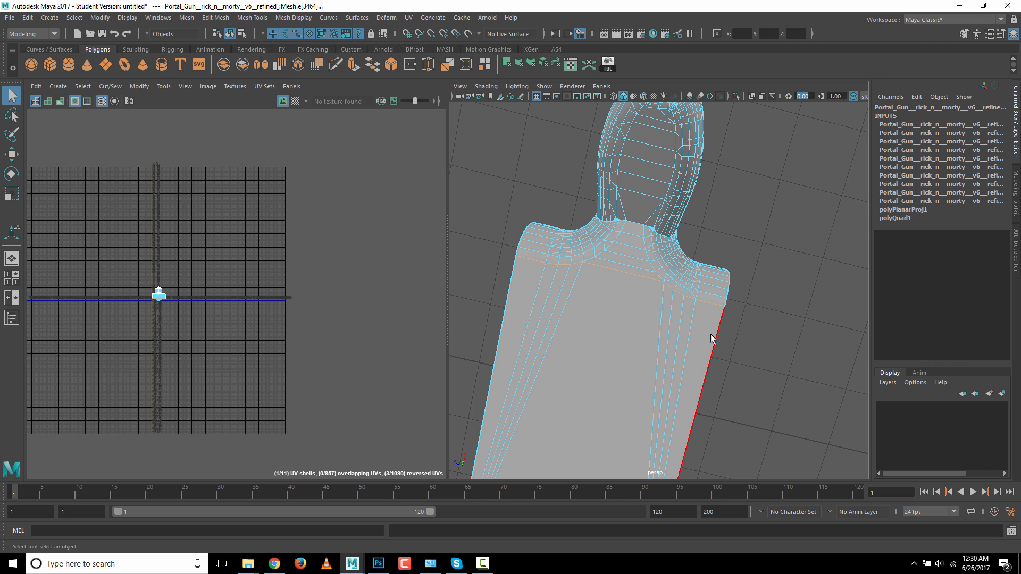
# - Add the front edge of the body's underside to the seam selection and cut the UVs along the selected edges
pyautogui.keyDown('alt'); pyautogui.moveTo(723, 391); pyautogui.dragTo(726, 234, button='middle'); pyautogui.keyUp('alt')
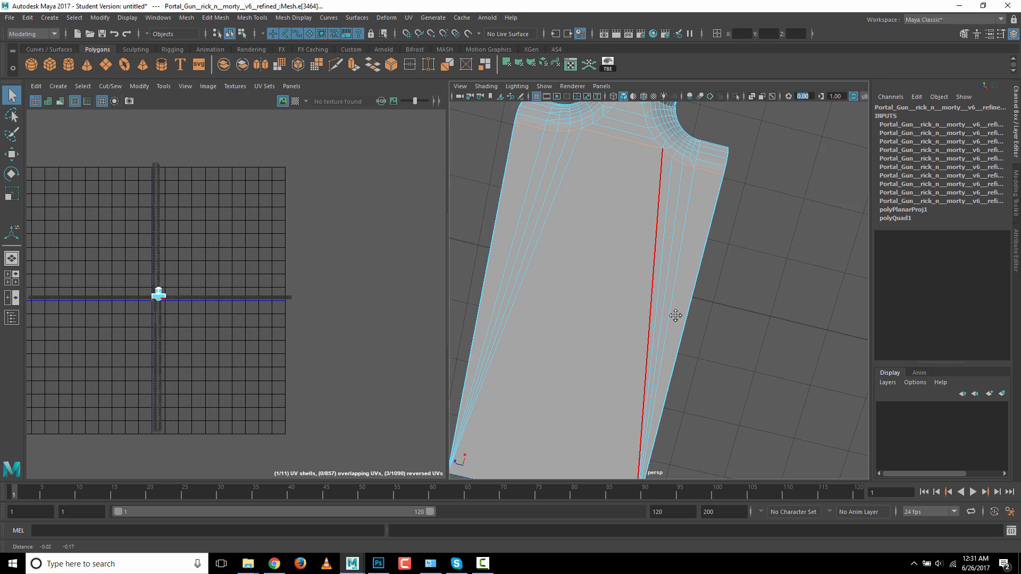
pyautogui.keyDown('alt'); pyautogui.moveTo(676, 314); pyautogui.dragTo(744, 251, button='middle'); pyautogui.keyUp('alt')
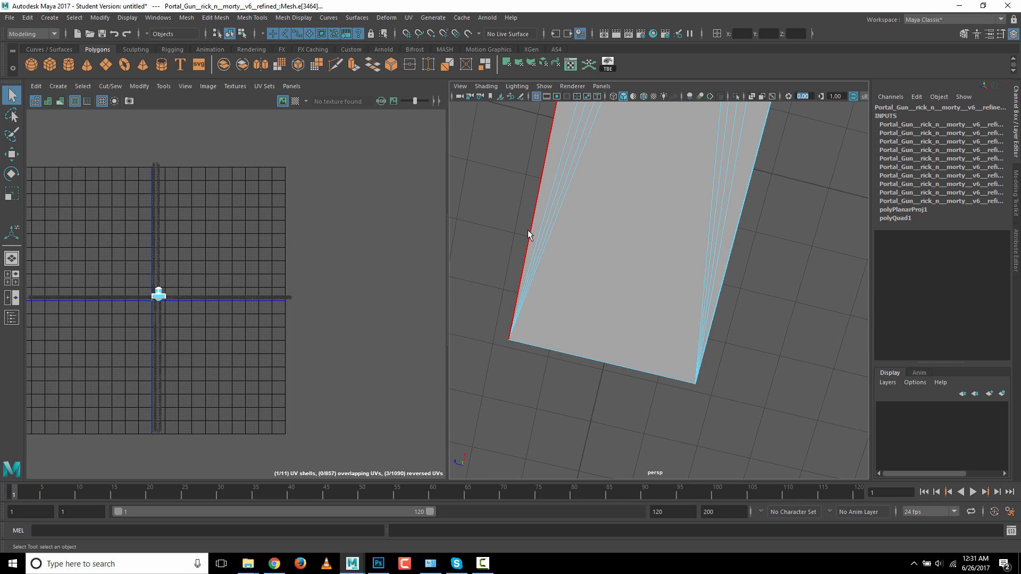
pyautogui.click(549, 350)
pyautogui.keyDown('alt'); pyautogui.moveTo(511, 383); pyautogui.dragTo(511, 439); pyautogui.keyUp('alt')
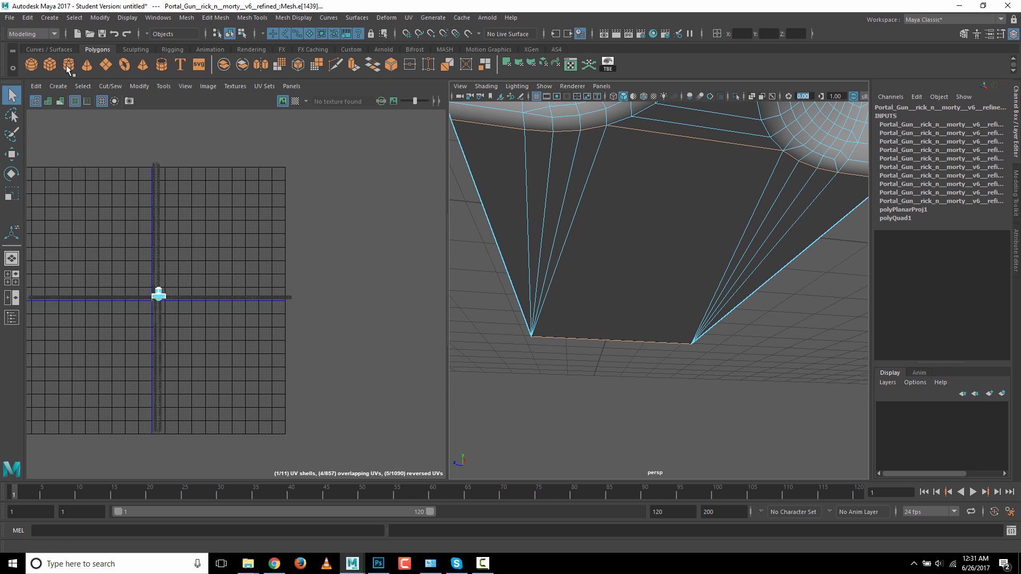
pyautogui.click(107, 86)
pyautogui.click(123, 141)
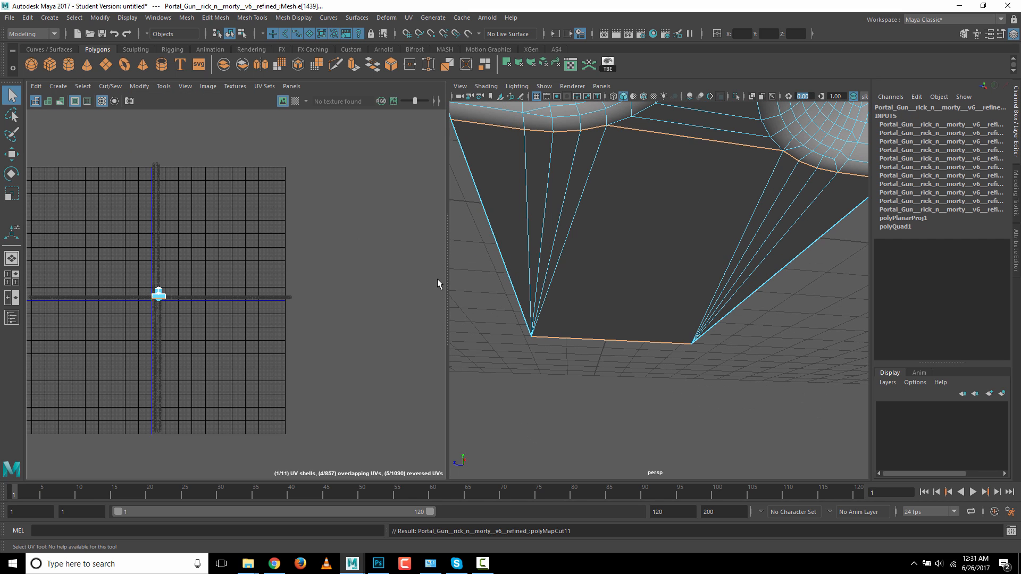
# - Clear the selection and select the first edges of a seam where the handle joins the gun body, beside the thin triangle fan
pyautogui.click(537, 368)
pyautogui.keyDown('alt'); pyautogui.moveTo(537, 369); pyautogui.dragTo(639, 349); pyautogui.keyUp('alt')
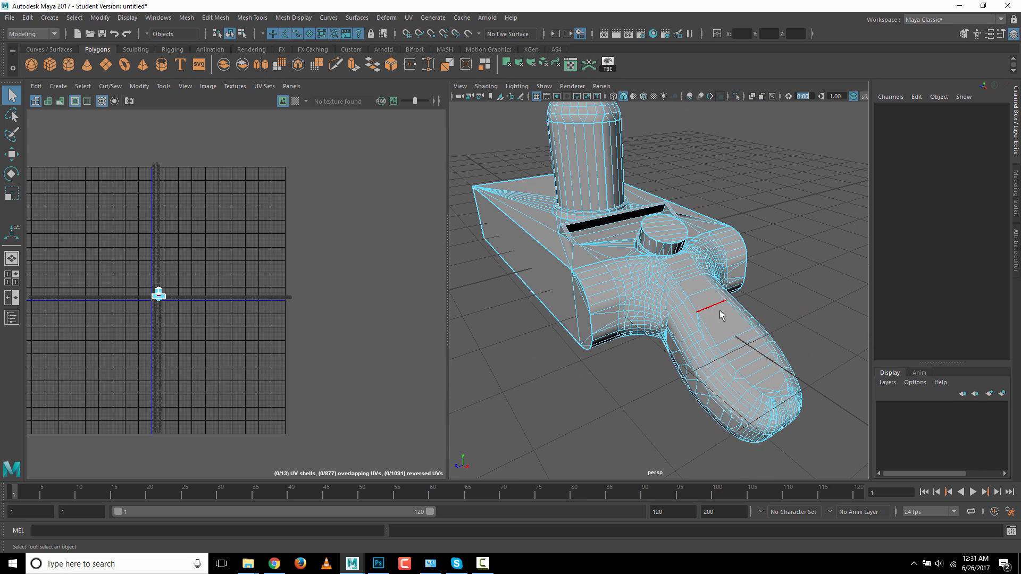
pyautogui.keyDown('alt'); pyautogui.moveTo(607, 412); pyautogui.dragTo(584, 394); pyautogui.keyUp('alt')
pyautogui.keyDown('alt'); pyautogui.moveTo(584, 389); pyautogui.dragTo(716, 381, button='right'); pyautogui.keyUp('alt')
pyautogui.keyDown('alt'); pyautogui.moveTo(717, 381); pyautogui.dragTo(636, 383, button='middle'); pyautogui.keyUp('alt')
pyautogui.keyDown('alt'); pyautogui.moveTo(635, 384); pyautogui.dragTo(649, 375); pyautogui.keyUp('alt')
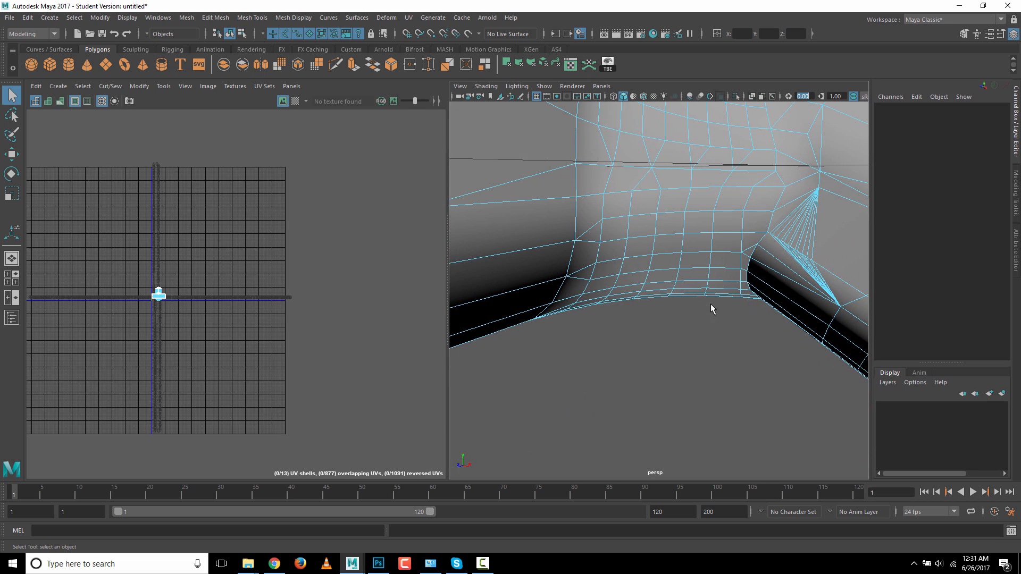
pyautogui.click(762, 237)
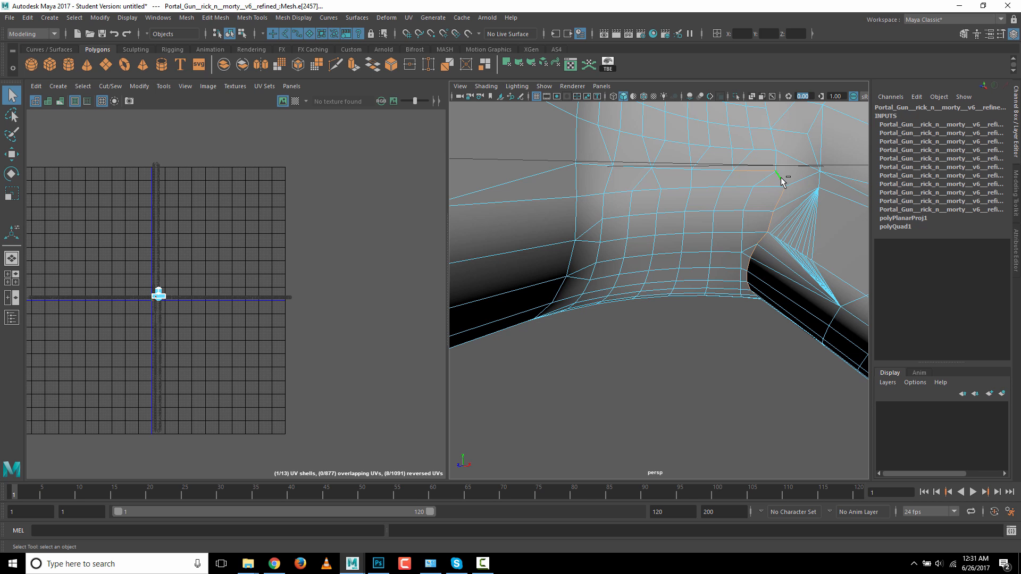
# - Extend the handle joint's seam selection around toward the underside of the gun
pyautogui.keyDown('alt'); pyautogui.moveTo(704, 340); pyautogui.dragTo(679, 364); pyautogui.keyUp('alt')
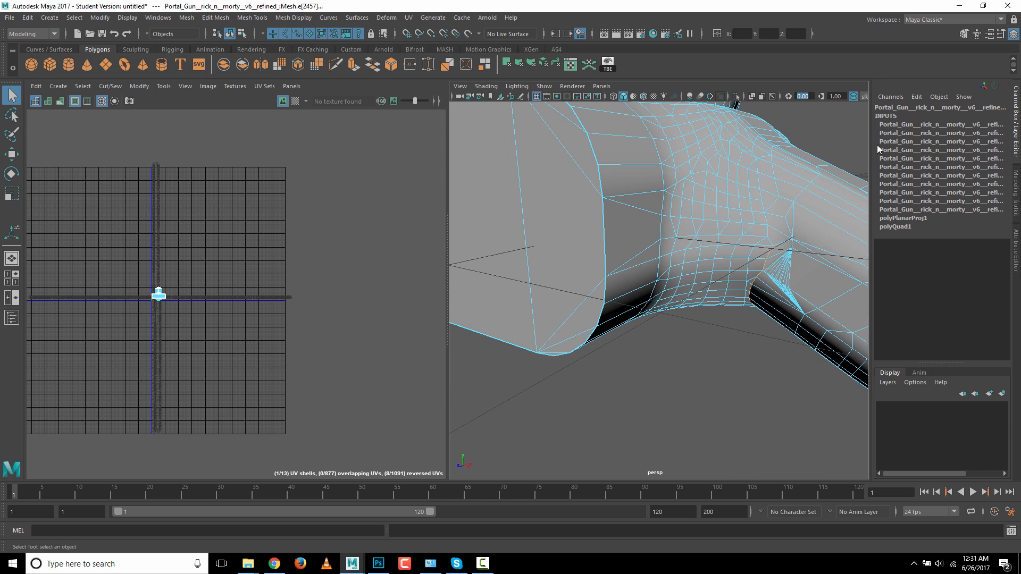
pyautogui.keyDown('alt'); pyautogui.moveTo(761, 341); pyautogui.dragTo(751, 317); pyautogui.keyUp('alt')
pyautogui.keyDown('alt'); pyautogui.moveTo(750, 312); pyautogui.dragTo(668, 340); pyautogui.keyUp('alt')
pyautogui.keyDown('alt'); pyautogui.moveTo(668, 340); pyautogui.dragTo(748, 340, button='right'); pyautogui.keyUp('alt')
pyautogui.moveTo(693, 301)
pyautogui.keyDown('alt'); pyautogui.mouseDown()
pyautogui.moveTo(688, 285)
pyautogui.moveTo(702, 289)
pyautogui.moveTo(686, 302)
pyautogui.mouseUp(); pyautogui.keyUp('alt')
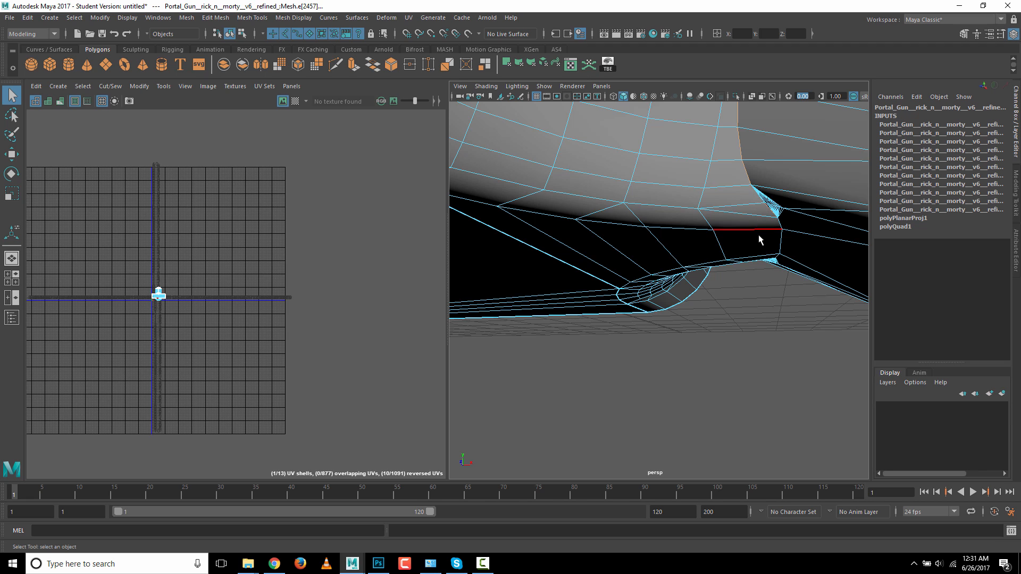
# - Add the body-side edges of the thin triangle fan on the underside of the handle joint to the seam selection
pyautogui.scroll(4, 787, 229)
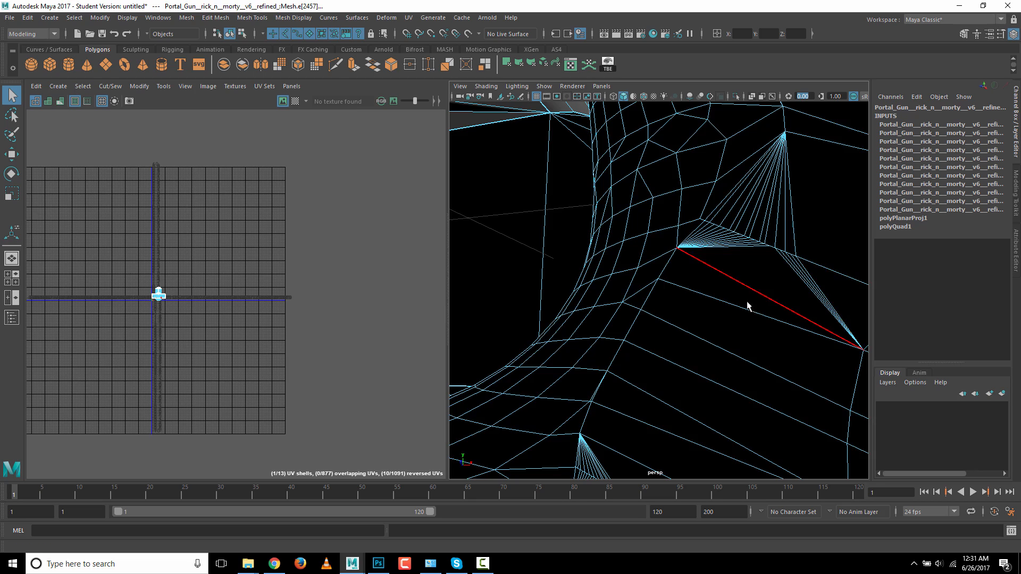
pyautogui.scroll(-6, 748, 306)
pyautogui.moveTo(703, 298)
pyautogui.keyDown('alt'); pyautogui.mouseDown()
pyautogui.moveTo(678, 293)
pyautogui.moveTo(695, 261)
pyautogui.mouseUp(); pyautogui.keyUp('alt')
pyautogui.keyDown('alt'); pyautogui.moveTo(612, 216); pyautogui.dragTo(820, 220, button='right'); pyautogui.keyUp('alt')
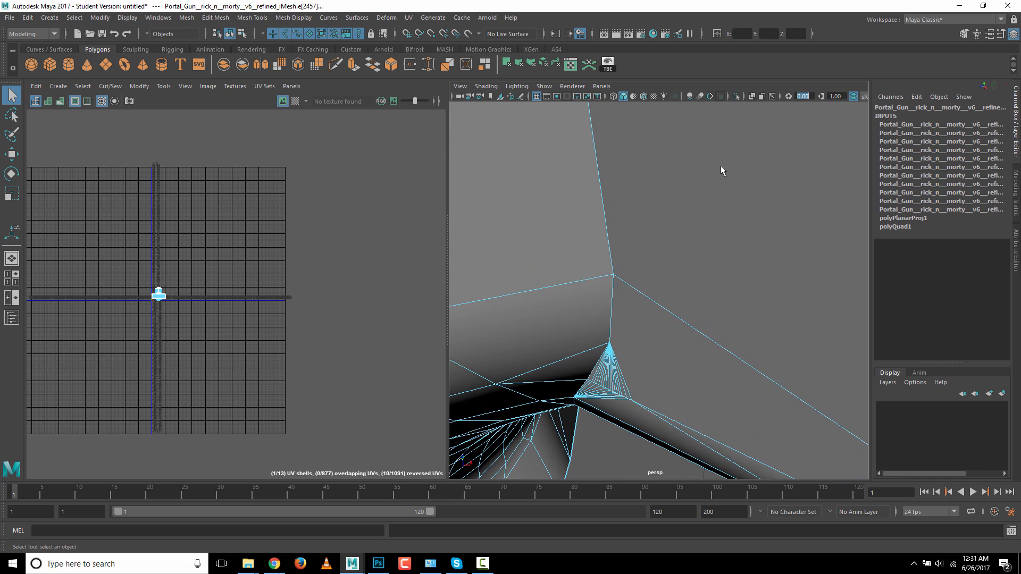
pyautogui.scroll(-5, 743, 210)
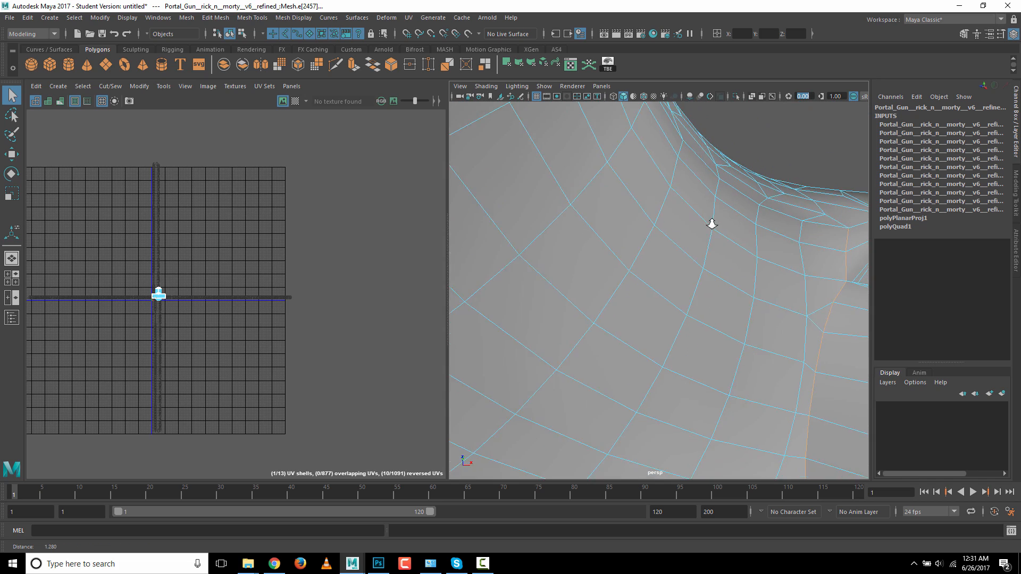
pyautogui.scroll(-3, 711, 224)
pyautogui.scroll(-3, 678, 224)
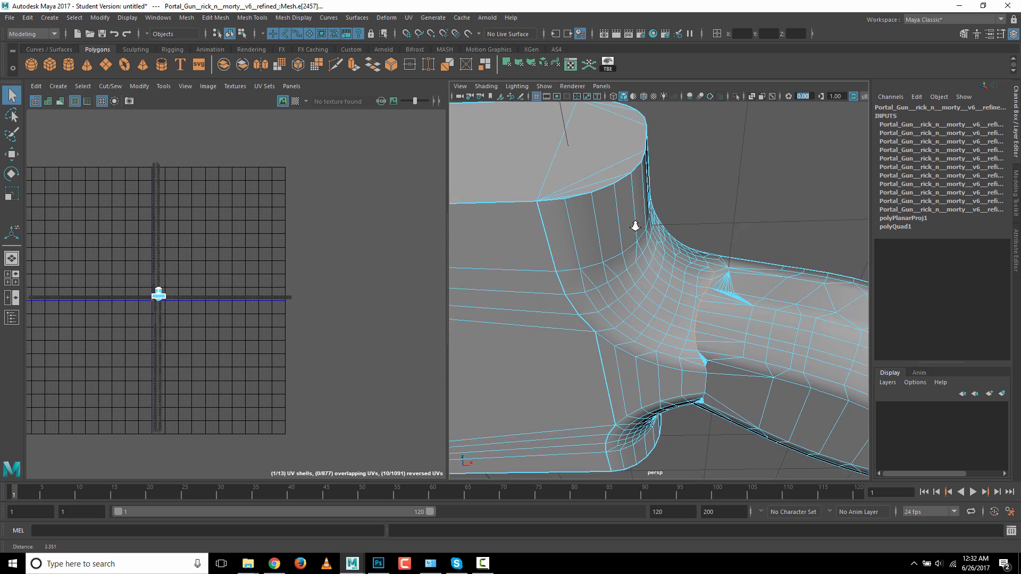
pyautogui.scroll(6, 695, 224)
pyautogui.scroll(5, 718, 246)
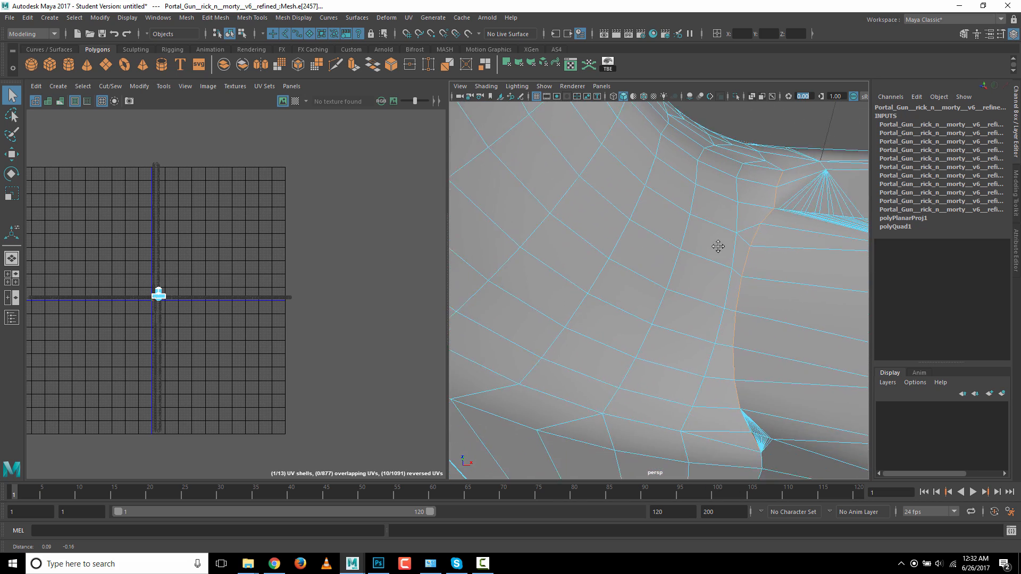
pyautogui.scroll(5, 670, 335)
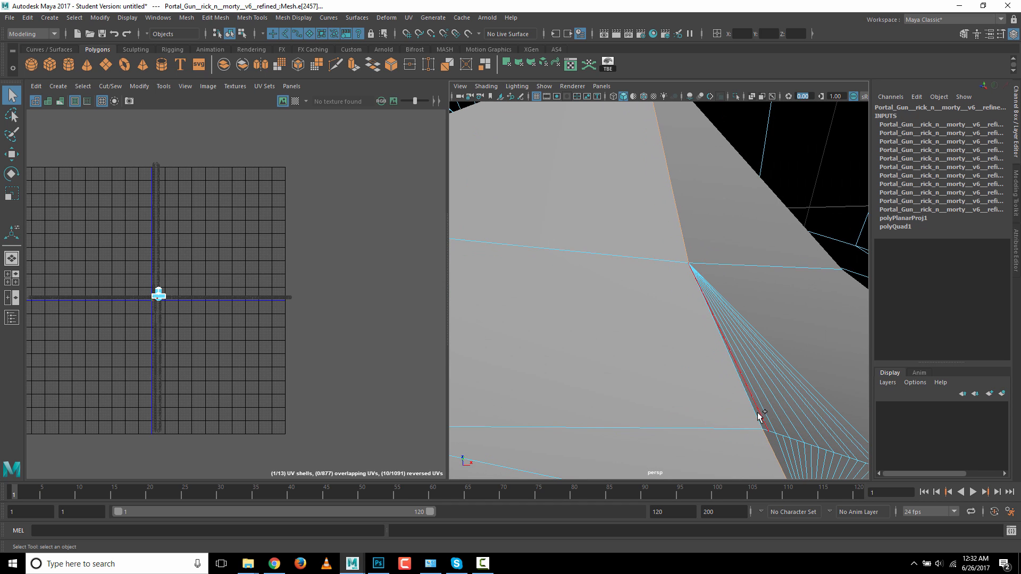
pyautogui.click(708, 429)
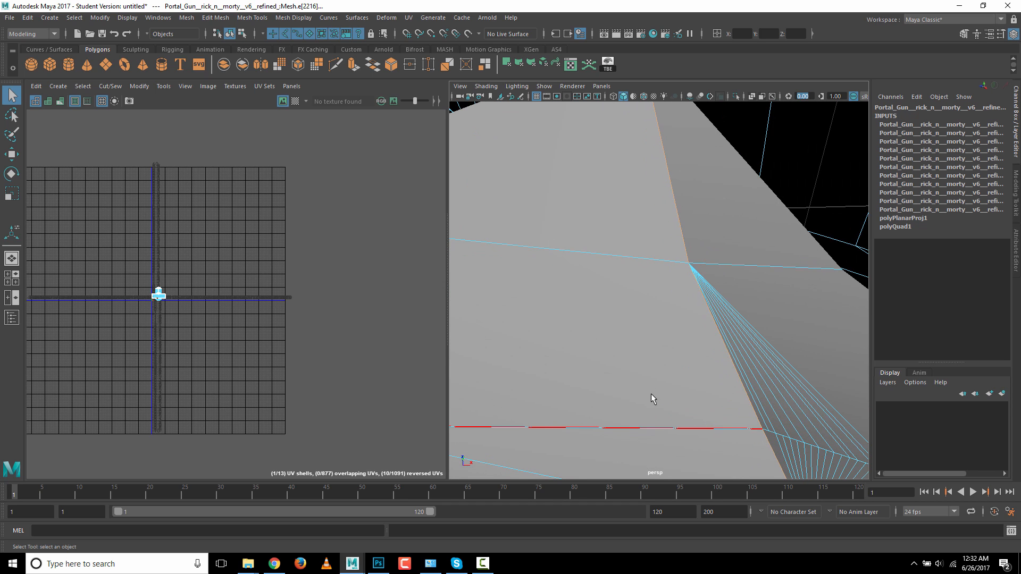
# - Continue the seam selection across the handle joint to the next triangle fan and along that fan's body-side edges
pyautogui.keyDown('alt'); pyautogui.moveTo(652, 395); pyautogui.dragTo(659, 343); pyautogui.keyUp('alt')
pyautogui.moveTo(659, 344)
pyautogui.keyDown('alt'); pyautogui.mouseDown(button='right')
pyautogui.moveTo(651, 361)
pyautogui.moveTo(623, 363)
pyautogui.moveTo(657, 365)
pyautogui.mouseUp(button='right'); pyautogui.keyUp('alt')
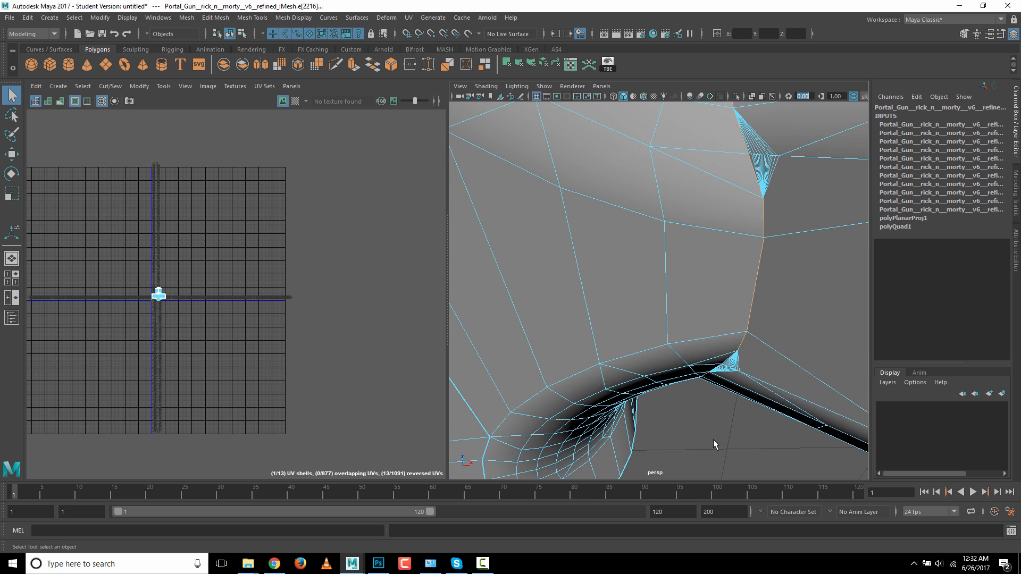
pyautogui.keyDown('alt'); pyautogui.moveTo(713, 440); pyautogui.dragTo(704, 390); pyautogui.keyUp('alt')
pyautogui.keyDown('alt'); pyautogui.moveTo(653, 363); pyautogui.dragTo(821, 365, button='right'); pyautogui.keyUp('alt')
pyautogui.keyDown('alt'); pyautogui.moveTo(821, 365); pyautogui.dragTo(774, 374, button='middle'); pyautogui.keyUp('alt')
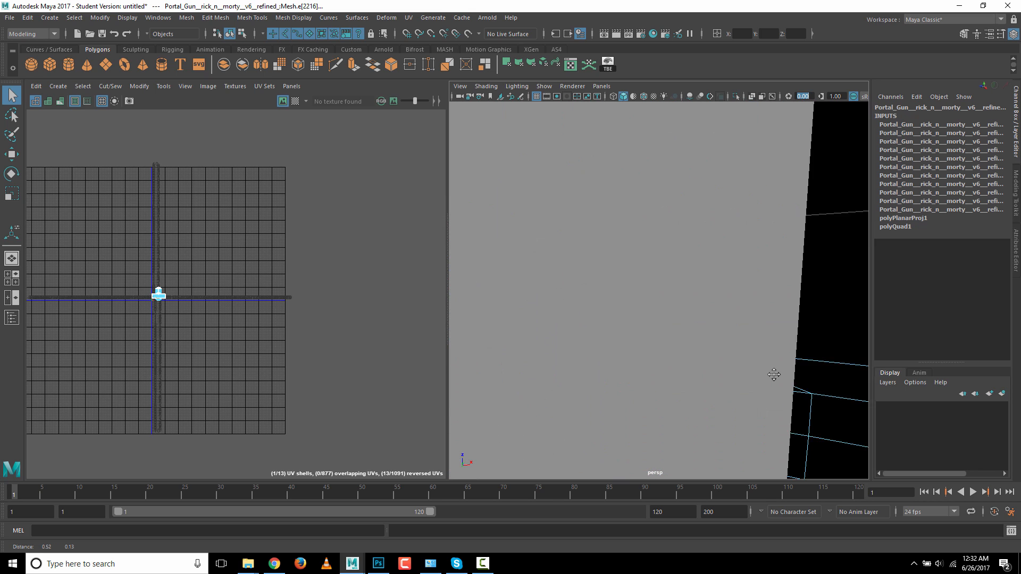
pyautogui.press('f')
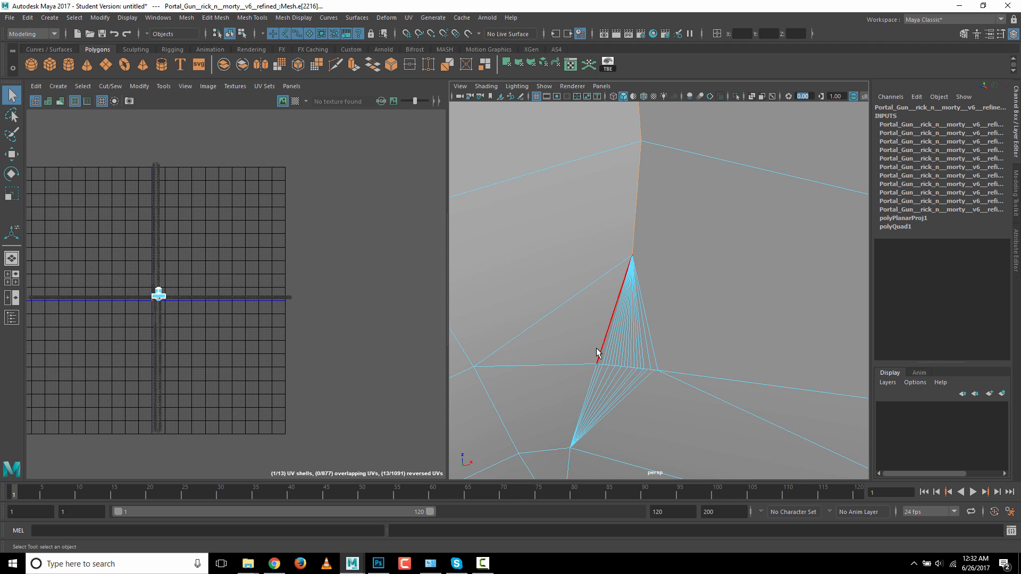
pyautogui.keyDown('shift'); pyautogui.click(587, 378); pyautogui.keyUp('shift')
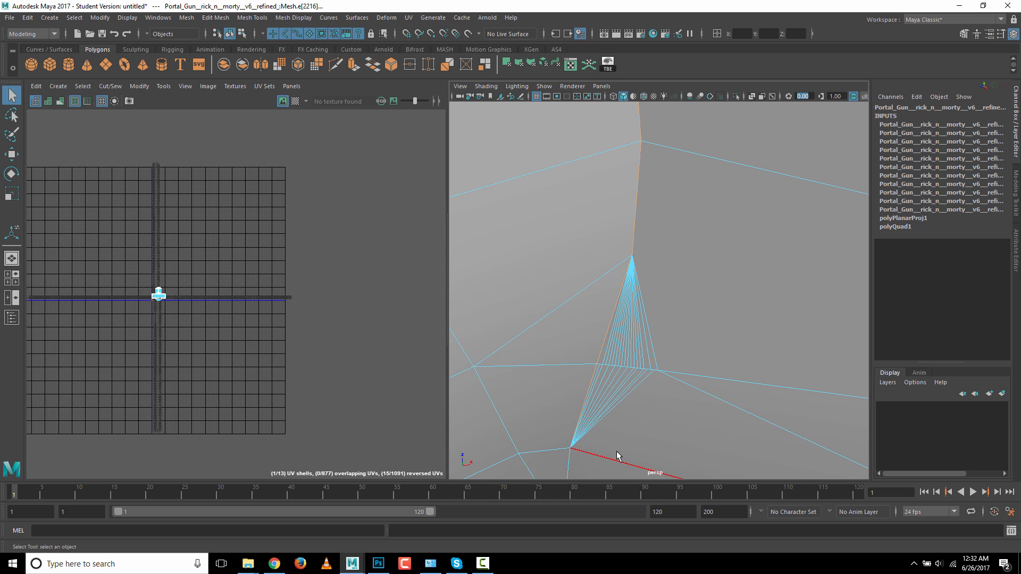
# - Extend the handle joint's seam selection past the thin triangle fan and around the joint to the fan on the next side
pyautogui.moveTo(617, 443)
pyautogui.keyDown('alt'); pyautogui.mouseDown(button='middle')
pyautogui.moveTo(617, 378)
pyautogui.moveTo(617, 427)
pyautogui.mouseUp(button='middle'); pyautogui.keyUp('alt')
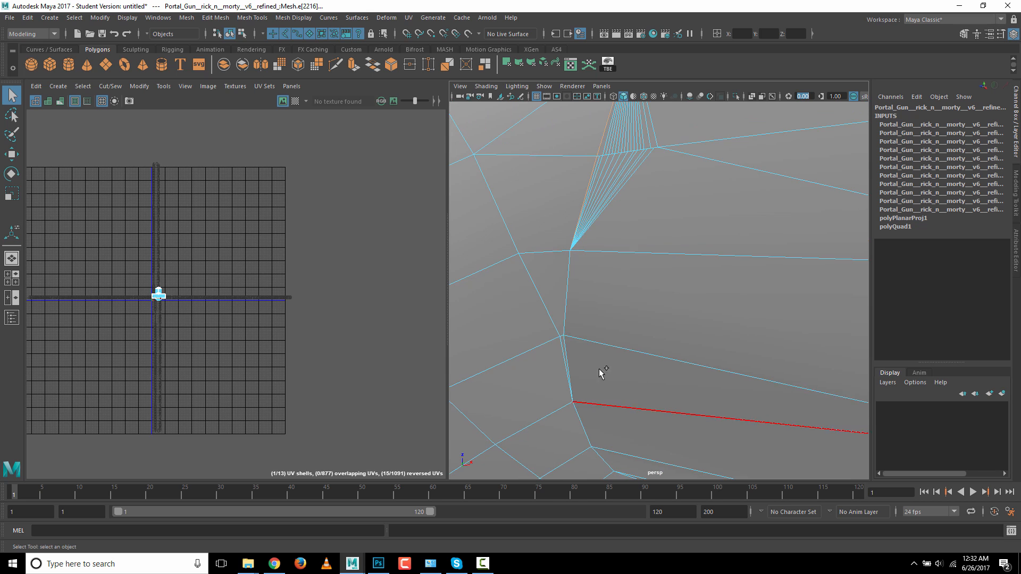
pyautogui.keyDown('shift'); pyautogui.click(566, 314); pyautogui.keyUp('shift')
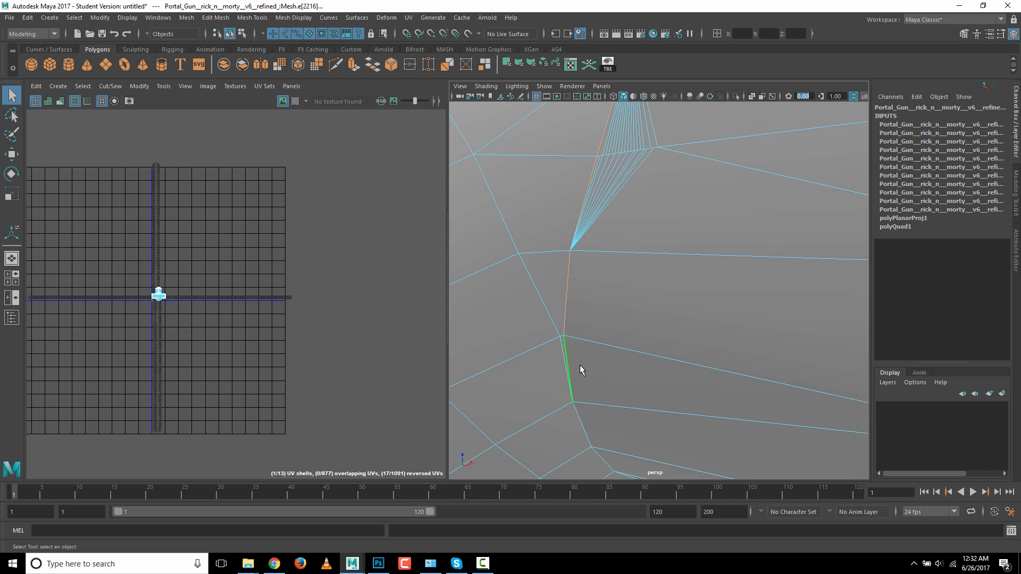
pyautogui.keyDown('alt'); pyautogui.moveTo(576, 347); pyautogui.dragTo(636, 254, button='middle'); pyautogui.keyUp('alt')
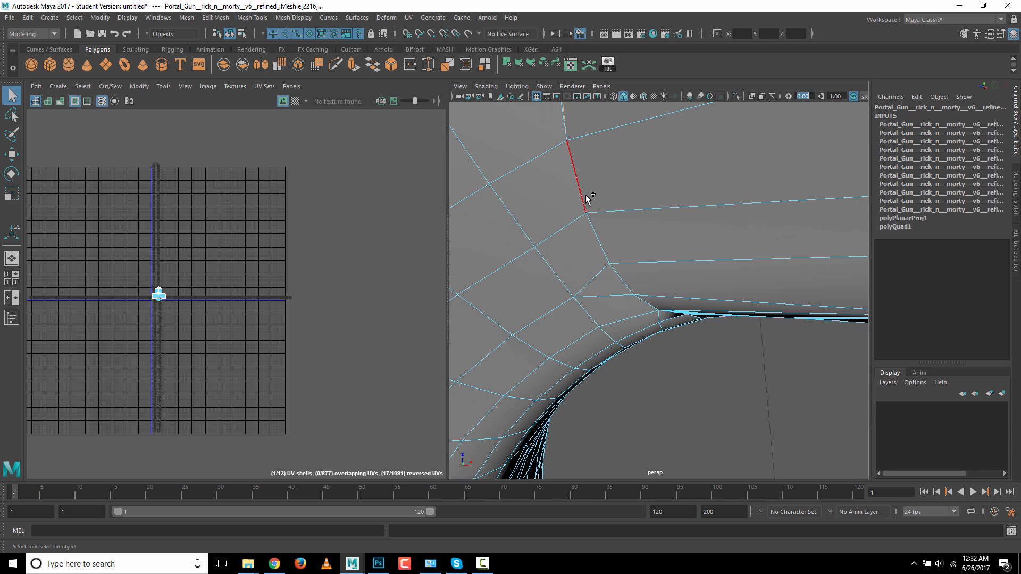
pyautogui.keyDown('alt'); pyautogui.moveTo(684, 341); pyautogui.dragTo(684, 289); pyautogui.keyUp('alt')
pyautogui.keyDown('alt'); pyautogui.moveTo(684, 289); pyautogui.dragTo(740, 378, button='right'); pyautogui.keyUp('alt')
pyautogui.moveTo(737, 422)
pyautogui.keyDown('alt'); pyautogui.mouseDown(button='middle')
pyautogui.moveTo(715, 399)
pyautogui.moveTo(727, 411)
pyautogui.mouseUp(button='middle'); pyautogui.keyUp('alt')
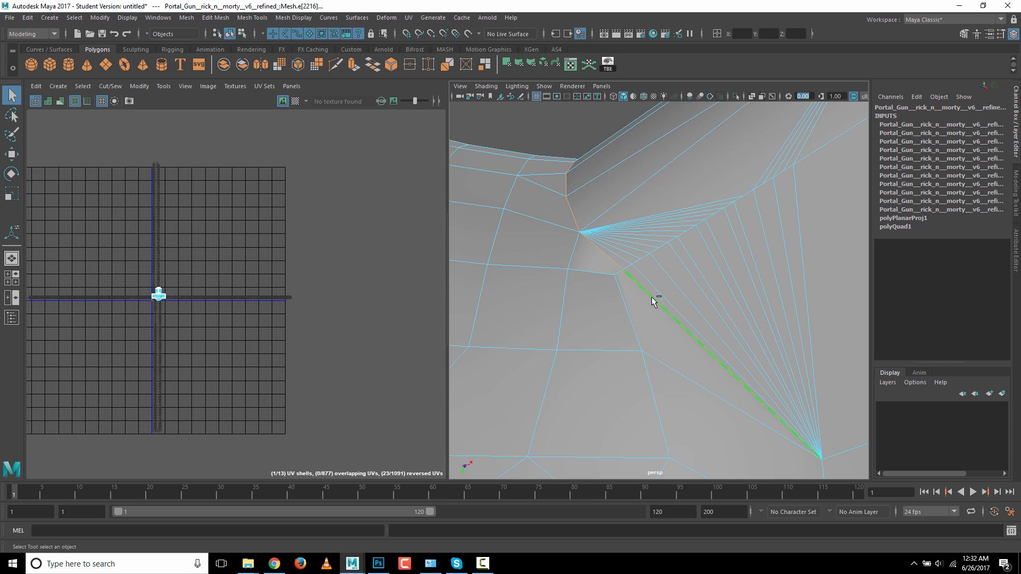
# - Add the edges running from the end of that triangle fan down the side of the handle joint to its lower edge
pyautogui.keyDown('alt'); pyautogui.moveTo(654, 299); pyautogui.dragTo(654, 357, button='middle'); pyautogui.keyUp('alt')
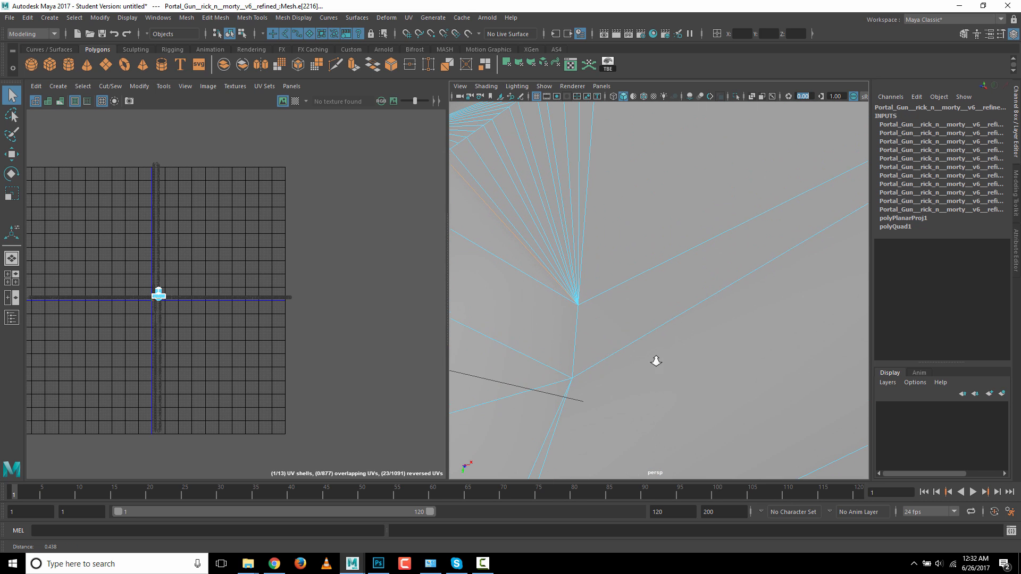
pyautogui.keyDown('shift'); pyautogui.click(580, 351); pyautogui.keyUp('shift')
pyautogui.keyDown('alt'); pyautogui.moveTo(703, 378); pyautogui.dragTo(674, 382, button='right'); pyautogui.keyUp('alt')
pyautogui.keyDown('alt'); pyautogui.moveTo(676, 387); pyautogui.dragTo(708, 305, button='middle'); pyautogui.keyUp('alt')
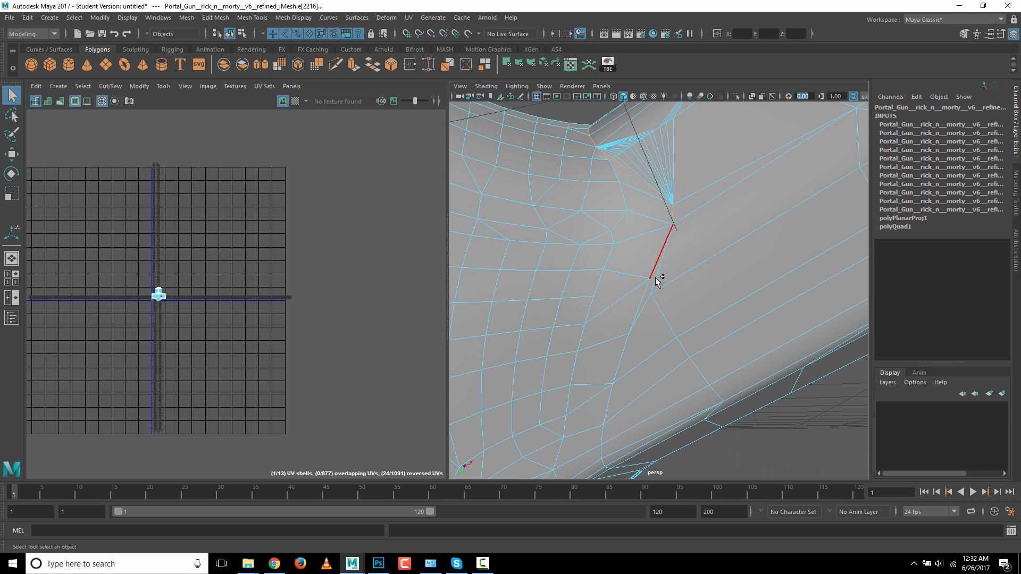
pyautogui.keyDown('shift'); pyautogui.click(632, 352); pyautogui.keyUp('shift')
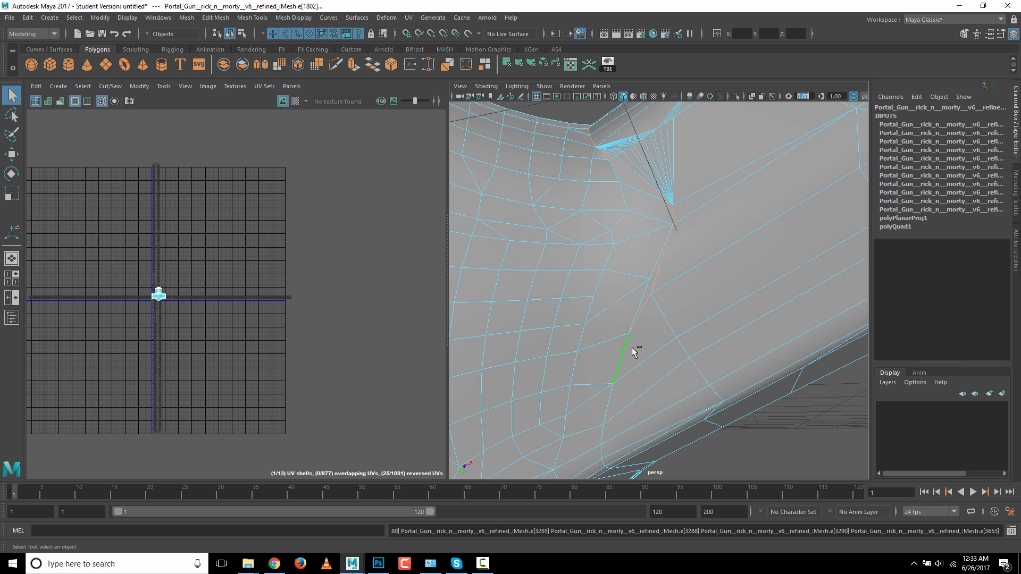
pyautogui.keyDown('shift'); pyautogui.click(610, 407); pyautogui.keyUp('shift')
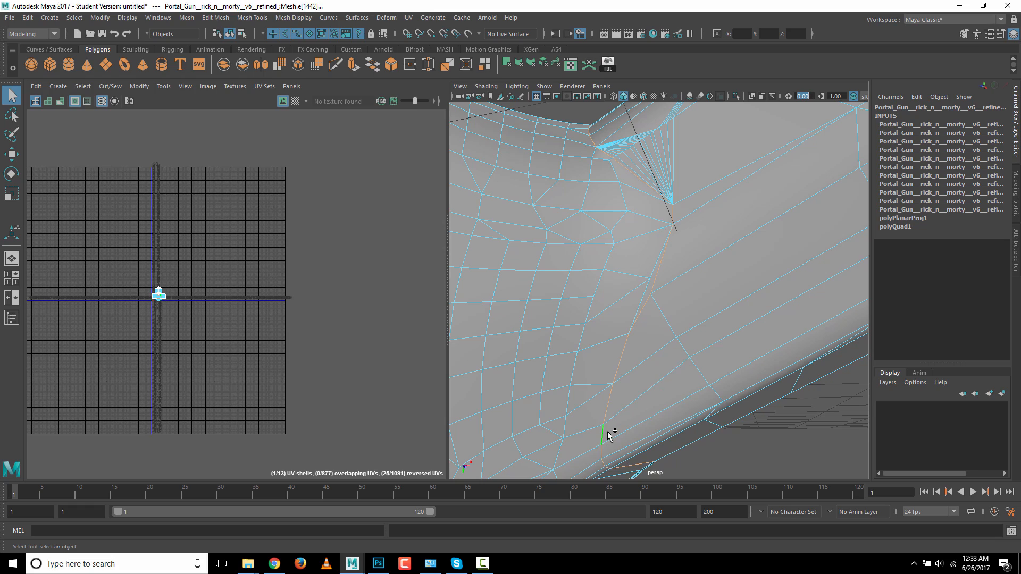
# - Inspect the handle joint's seam selection for gaps, using a wireframe side view and the shaded perspective view
pyautogui.keyDown('alt'); pyautogui.moveTo(728, 457); pyautogui.dragTo(548, 419); pyautogui.keyUp('alt')
pyautogui.keyDown('alt'); pyautogui.moveTo(547, 423); pyautogui.dragTo(563, 401, button='right'); pyautogui.keyUp('alt')
pyautogui.keyDown('alt'); pyautogui.moveTo(577, 399); pyautogui.dragTo(476, 459); pyautogui.keyUp('alt')
pyautogui.keyDown('alt'); pyautogui.moveTo(690, 336); pyautogui.dragTo(814, 332, button='middle'); pyautogui.keyUp('alt')
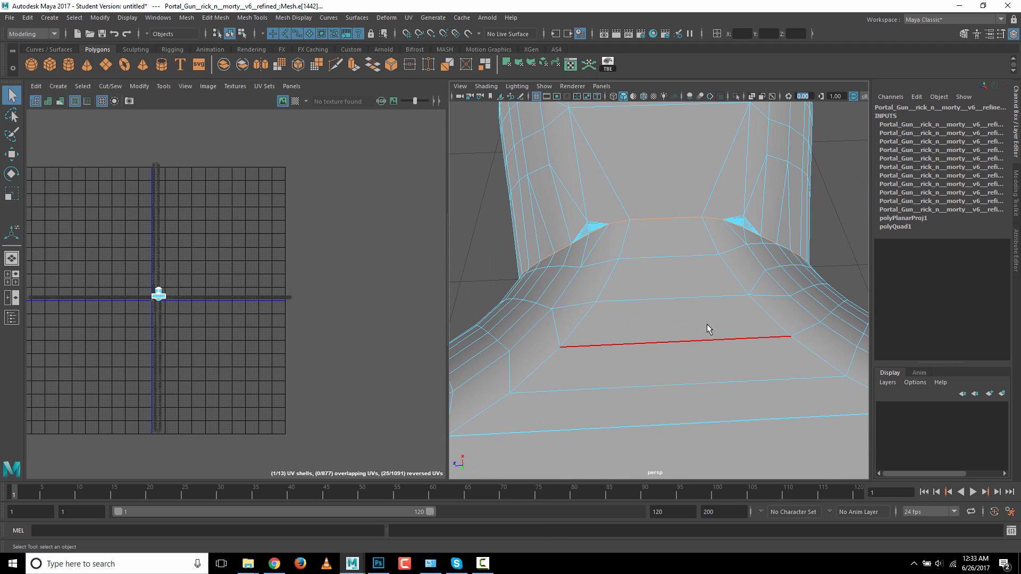
pyautogui.press('space')
pyautogui.moveTo(709, 324); pyautogui.dragTo(726, 343)
pyautogui.press('space')
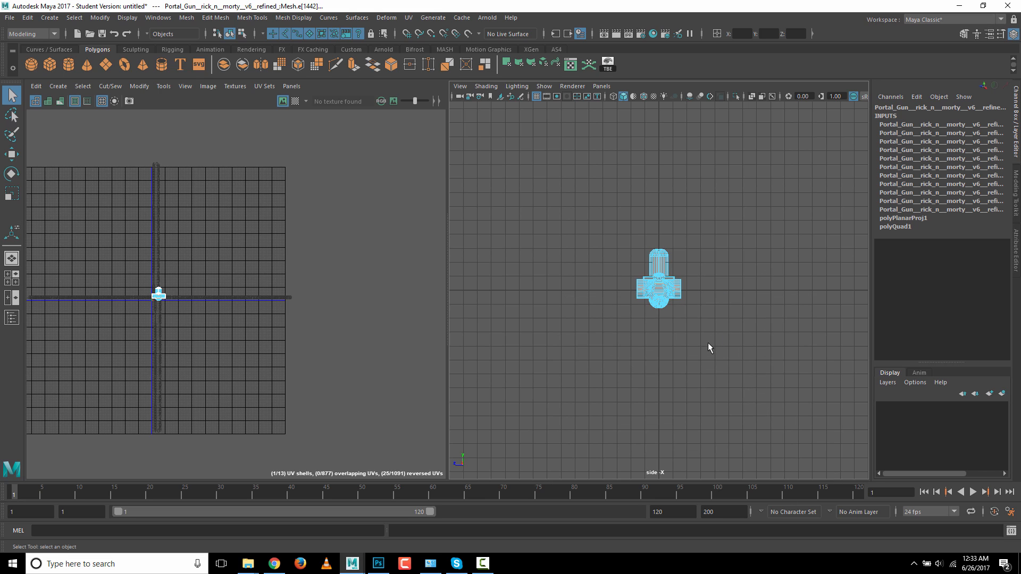
pyautogui.press('4')
pyautogui.keyDown('ctrl'); pyautogui.keyDown('alt'); pyautogui.moveTo(611, 242); pyautogui.dragTo(702, 326); pyautogui.keyUp('alt'); pyautogui.keyUp('ctrl')
pyautogui.keyDown('alt'); pyautogui.moveTo(649, 417); pyautogui.dragTo(802, 426, button='right'); pyautogui.keyUp('alt')
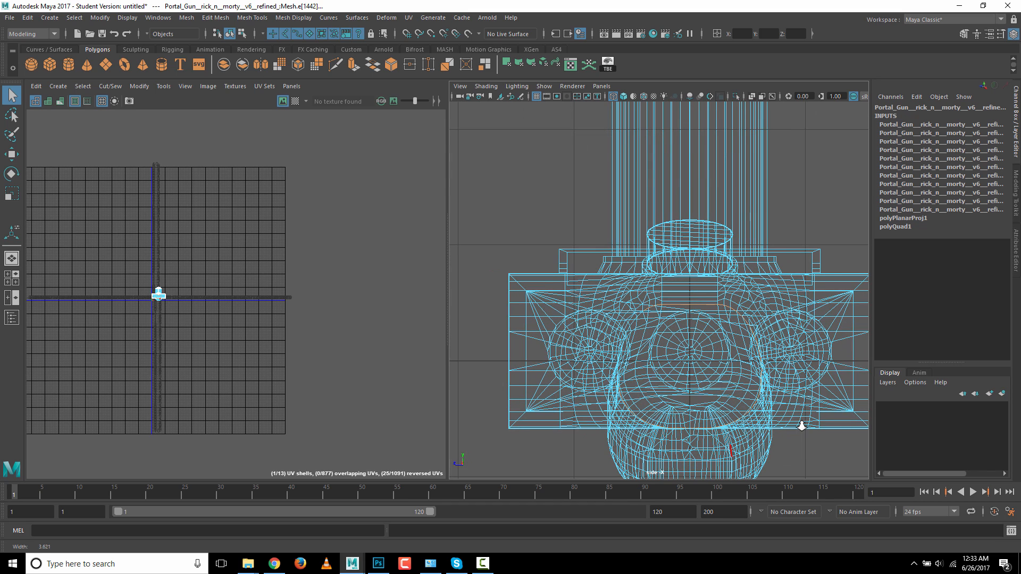
pyautogui.press('space')
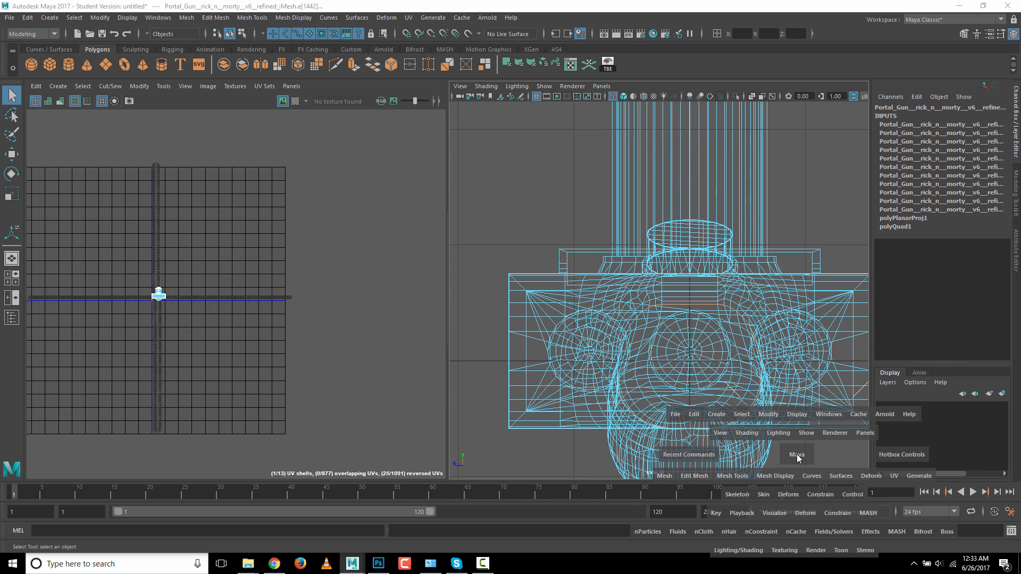
pyautogui.moveTo(797, 455); pyautogui.dragTo(775, 453)
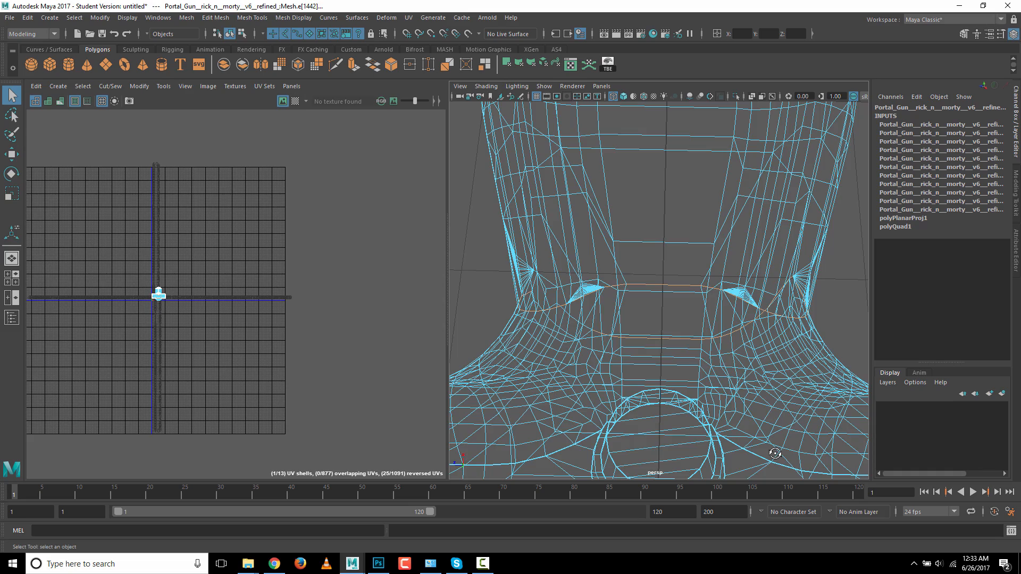
pyautogui.press('5')
pyautogui.moveTo(798, 351)
pyautogui.keyDown('alt'); pyautogui.mouseDown()
pyautogui.moveTo(759, 342)
pyautogui.moveTo(739, 386)
pyautogui.moveTo(806, 362)
pyautogui.moveTo(900, 301)
pyautogui.moveTo(813, 317)
pyautogui.moveTo(714, 307)
pyautogui.mouseUp(); pyautogui.keyUp('alt')
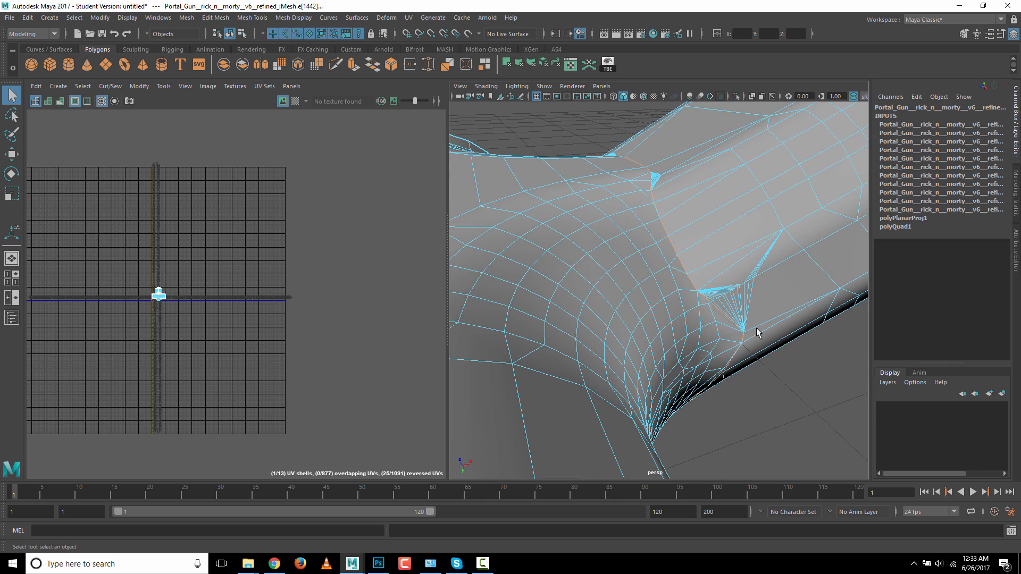
# - Add the missing edges below the triangle fan on the opposite side of the handle joint to close the seam loop
pyautogui.keyDown('alt'); pyautogui.moveTo(764, 409); pyautogui.dragTo(521, 390); pyautogui.keyUp('alt')
pyautogui.keyDown('alt'); pyautogui.moveTo(521, 390); pyautogui.dragTo(603, 384, button='right'); pyautogui.keyUp('alt')
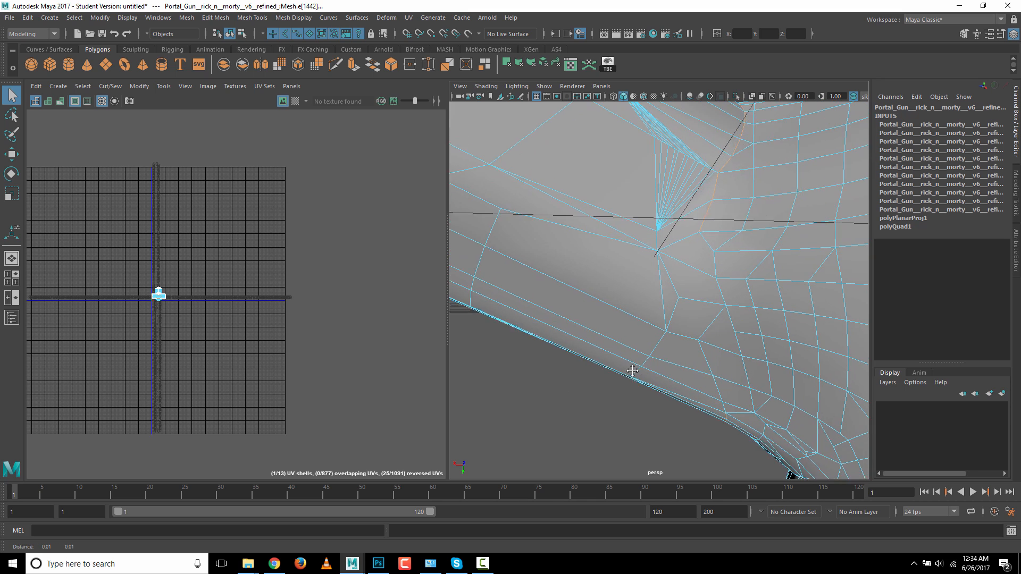
pyautogui.keyDown('alt'); pyautogui.moveTo(720, 224); pyautogui.dragTo(693, 275, button='middle'); pyautogui.keyUp('alt')
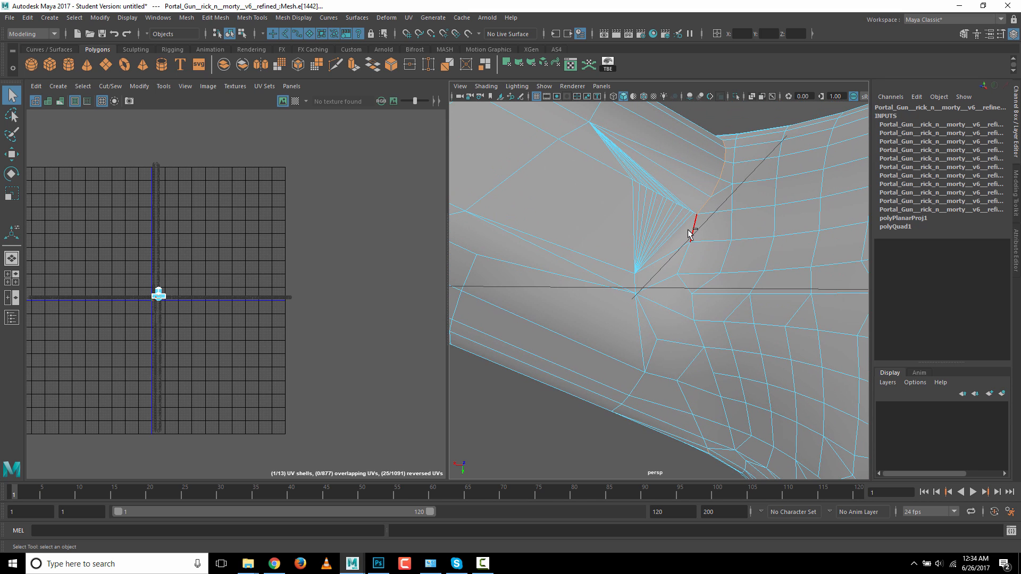
pyautogui.keyDown('alt'); pyautogui.moveTo(683, 291); pyautogui.dragTo(652, 340, button='middle'); pyautogui.keyUp('alt')
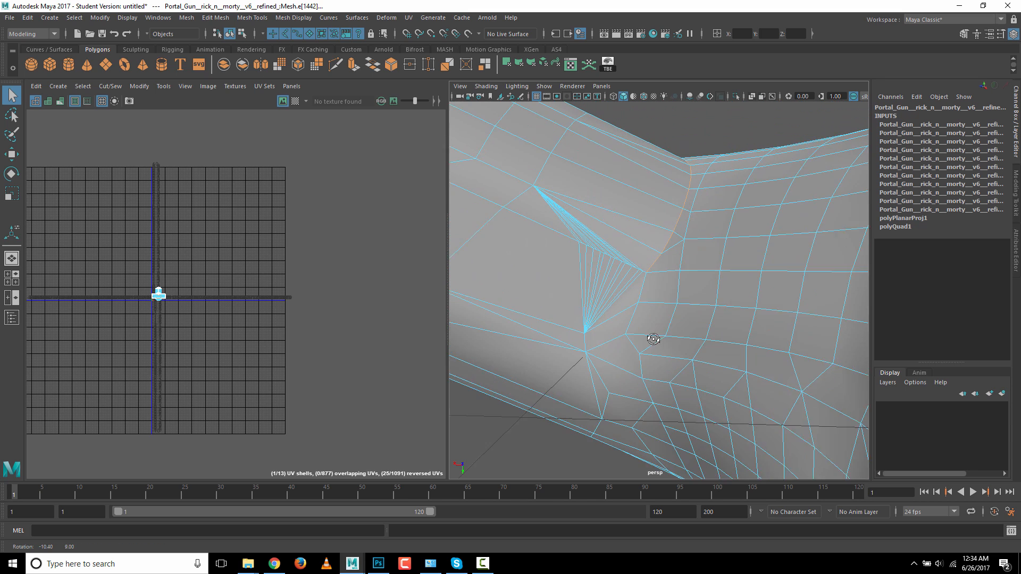
pyautogui.keyDown('alt'); pyautogui.moveTo(579, 359); pyautogui.dragTo(612, 355, button='right'); pyautogui.keyUp('alt')
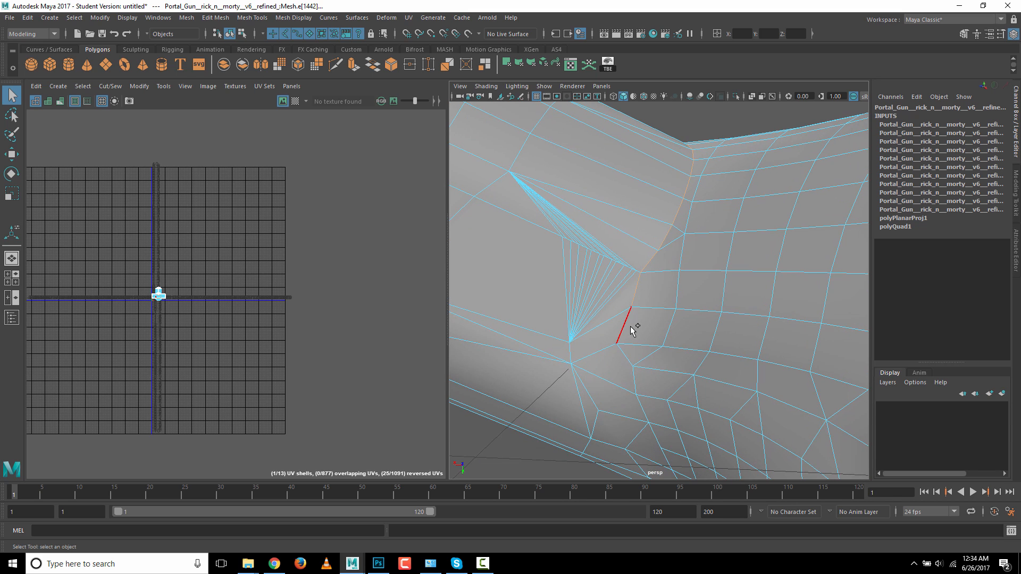
pyautogui.keyDown('alt'); pyautogui.moveTo(614, 381); pyautogui.dragTo(651, 320); pyautogui.keyUp('alt')
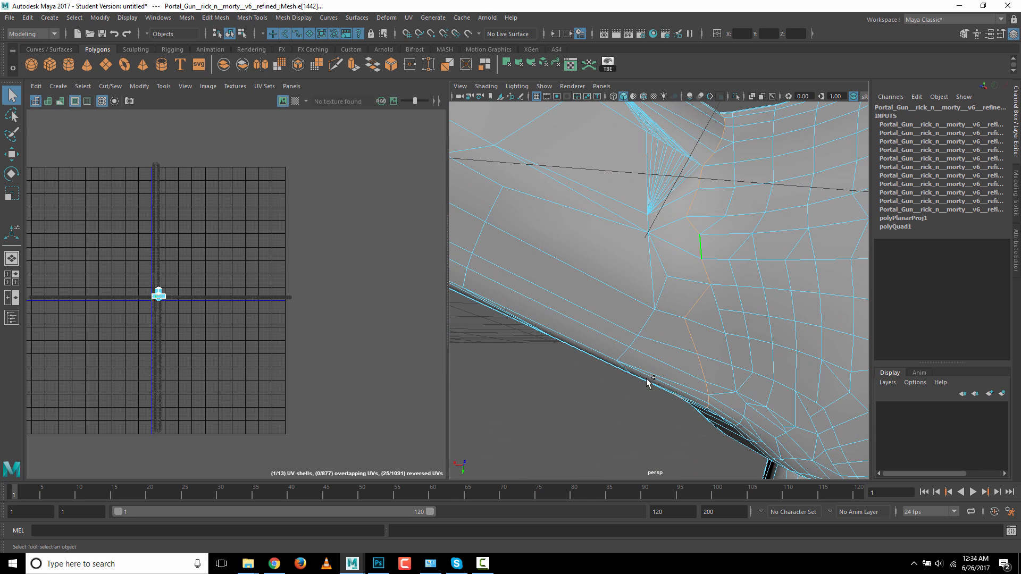
# - Cut the UVs along the selected handle joint loop and check the seam from all around the joint
pyautogui.keyDown('alt'); pyautogui.moveTo(583, 416); pyautogui.dragTo(715, 416, button='right'); pyautogui.keyUp('alt')
pyautogui.keyDown('alt'); pyautogui.moveTo(715, 416); pyautogui.dragTo(677, 473); pyautogui.keyUp('alt')
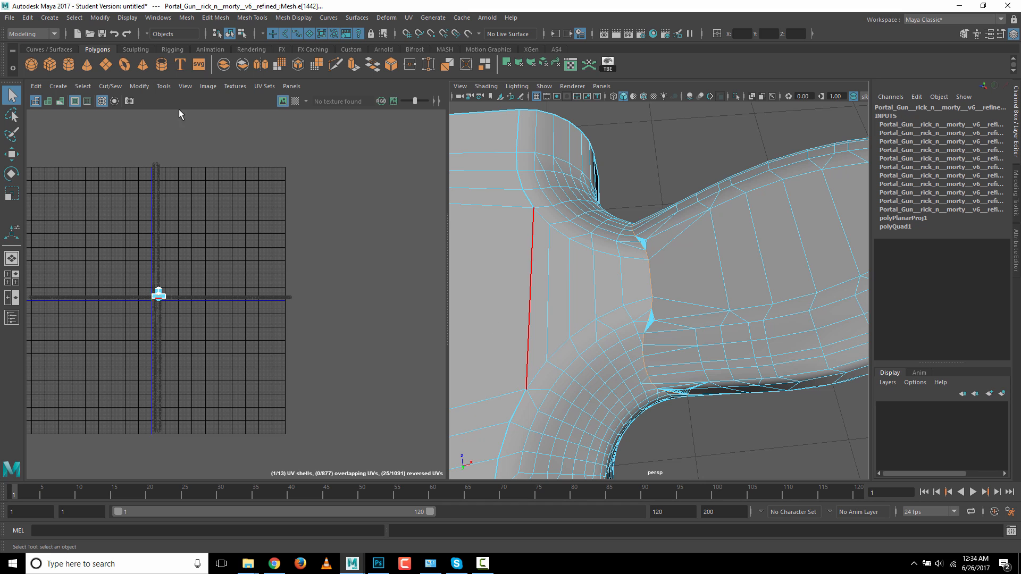
pyautogui.click(117, 88)
pyautogui.click(127, 142)
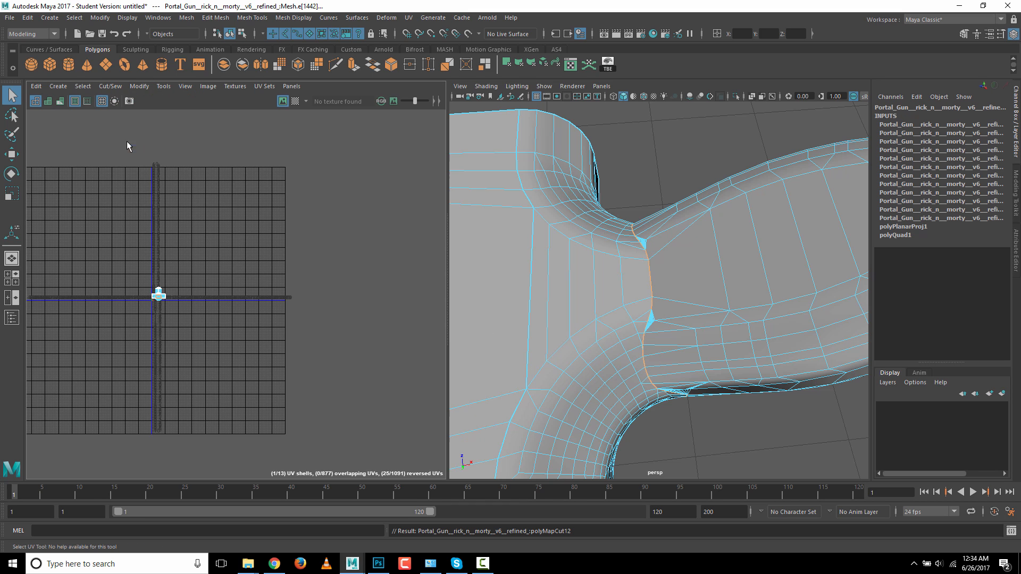
pyautogui.keyDown('alt'); pyautogui.moveTo(681, 241); pyautogui.dragTo(595, 329); pyautogui.keyUp('alt')
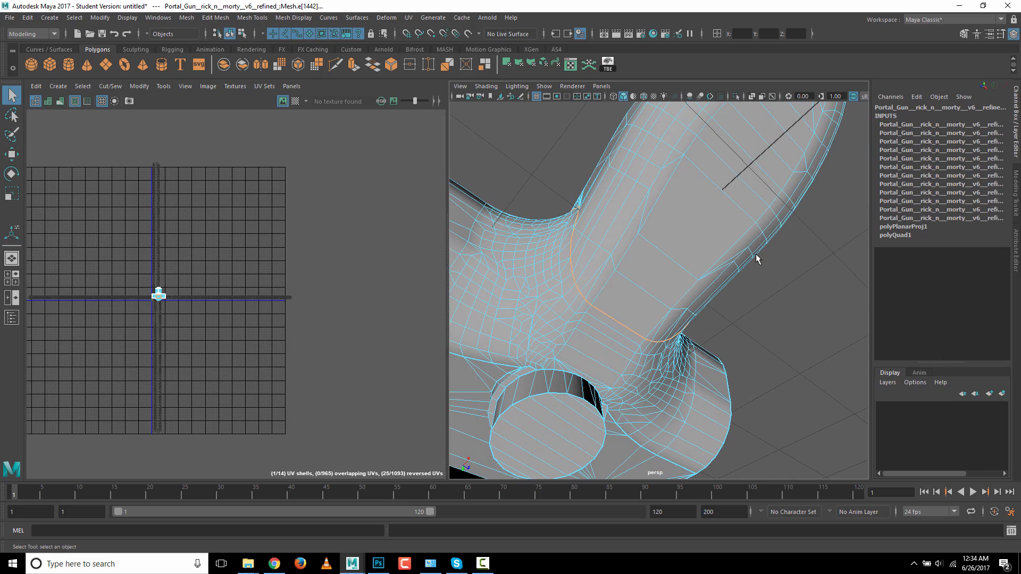
pyautogui.keyDown('alt'); pyautogui.moveTo(719, 302); pyautogui.dragTo(566, 361); pyautogui.keyUp('alt')
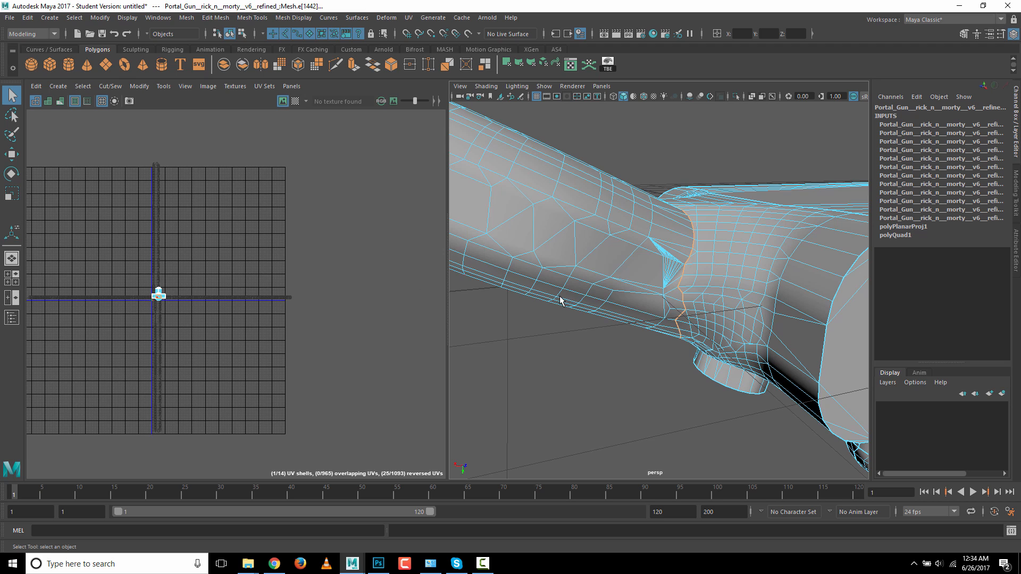
# - Clear the selection and select a lengthwise row of edges along the handle's side, starting at the cut joint seam
pyautogui.click(678, 303)
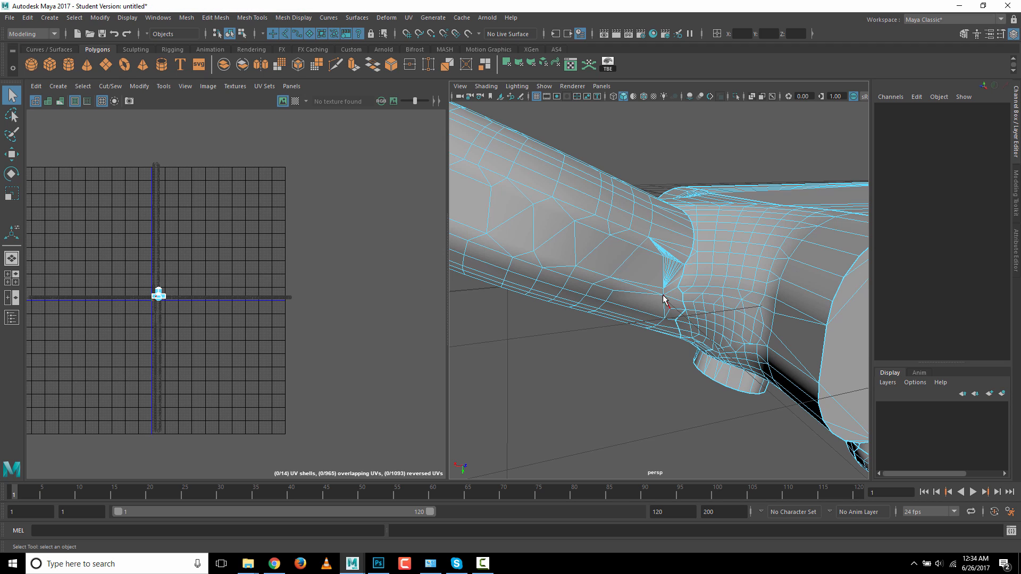
pyautogui.click(673, 297)
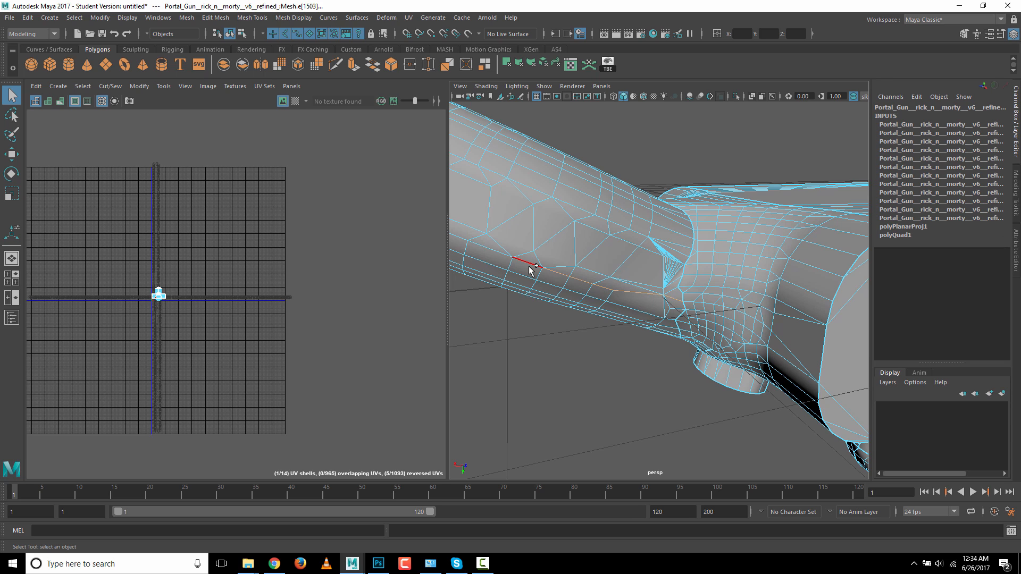
pyautogui.keyDown('alt'); pyautogui.moveTo(502, 349); pyautogui.dragTo(690, 404, button='middle'); pyautogui.keyUp('alt')
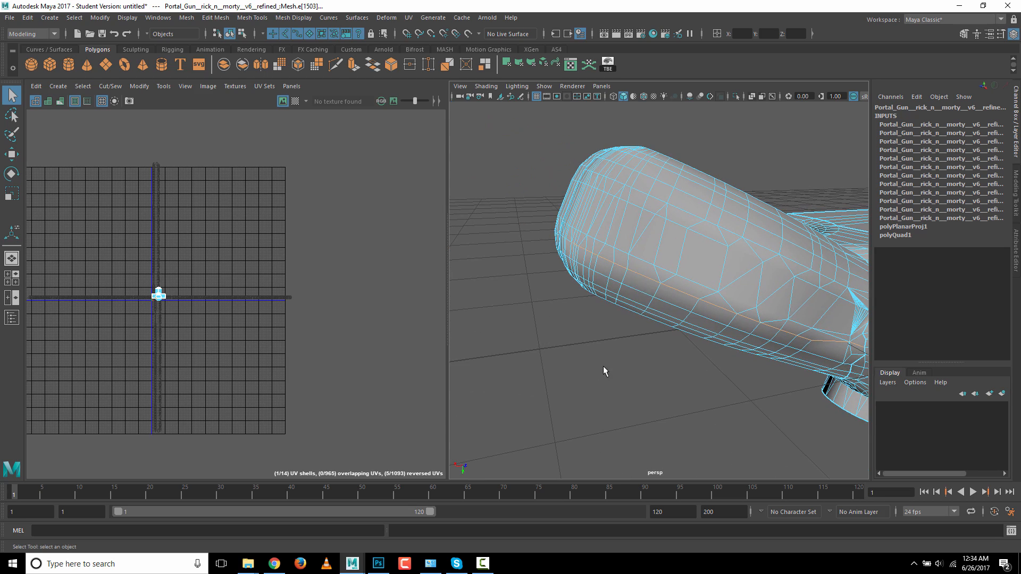
pyautogui.keyDown('alt'); pyautogui.moveTo(604, 368); pyautogui.dragTo(676, 372); pyautogui.keyUp('alt')
pyautogui.keyDown('alt'); pyautogui.moveTo(588, 363); pyautogui.dragTo(702, 360, button='right'); pyautogui.keyUp('alt')
# - Extend the lengthwise seam selection around the handle's rounded end and back along the opposite side to the joint
pyautogui.keyDown('alt'); pyautogui.moveTo(702, 360); pyautogui.dragTo(665, 399, button='middle'); pyautogui.keyUp('alt')
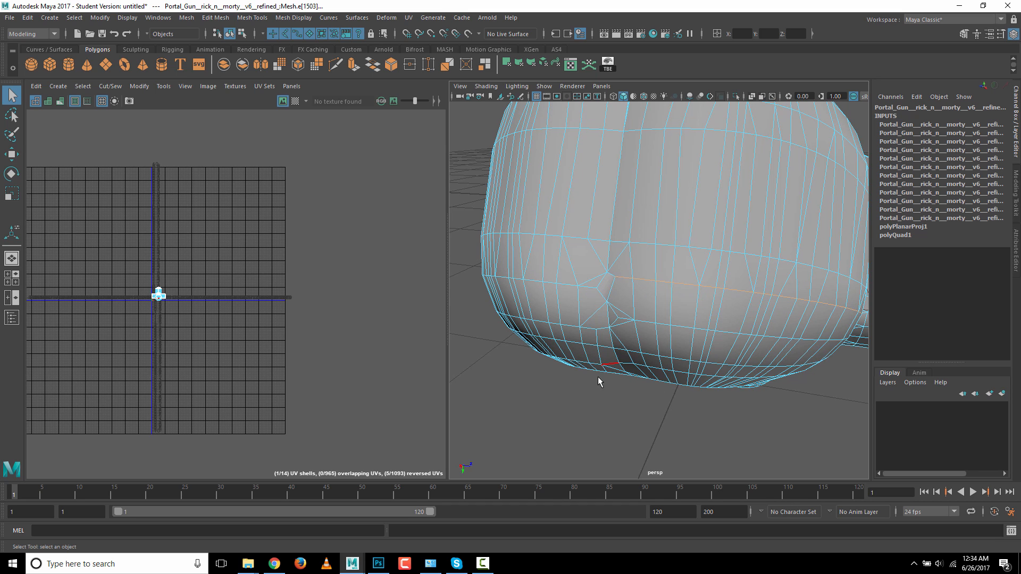
pyautogui.keyDown('alt'); pyautogui.moveTo(598, 377); pyautogui.dragTo(601, 388); pyautogui.keyUp('alt')
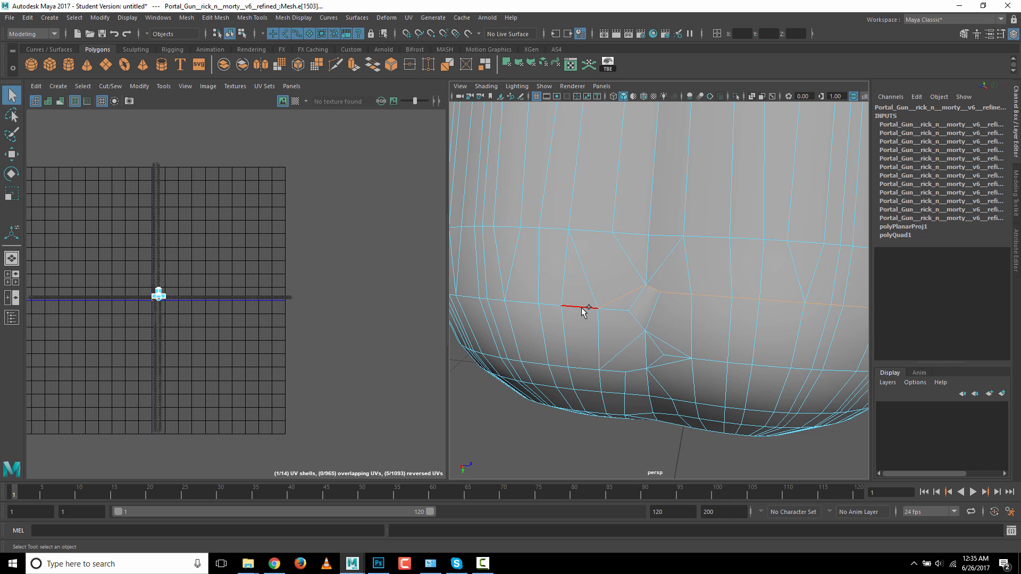
pyautogui.keyDown('alt'); pyautogui.moveTo(534, 393); pyautogui.dragTo(627, 359); pyautogui.keyUp('alt')
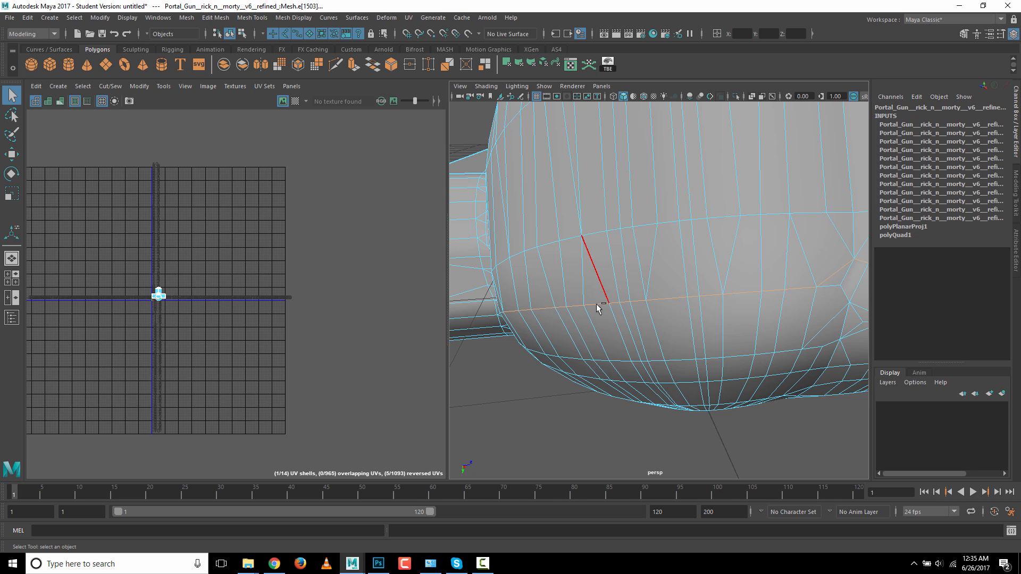
pyautogui.keyDown('alt'); pyautogui.moveTo(595, 304); pyautogui.dragTo(668, 330); pyautogui.keyUp('alt')
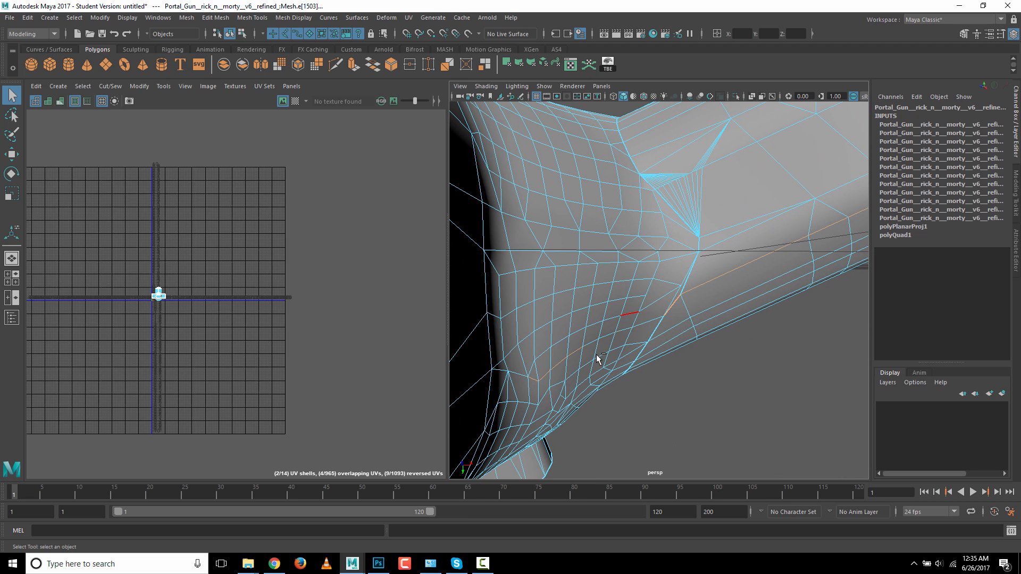
# - Deselect the stray edge on the joint seam and cut the UVs along the handle's lengthwise edges
pyautogui.moveTo(514, 409); pyautogui.dragTo(515, 408)
pyautogui.keyDown('alt'); pyautogui.moveTo(762, 378); pyautogui.dragTo(837, 395, button='right'); pyautogui.keyUp('alt')
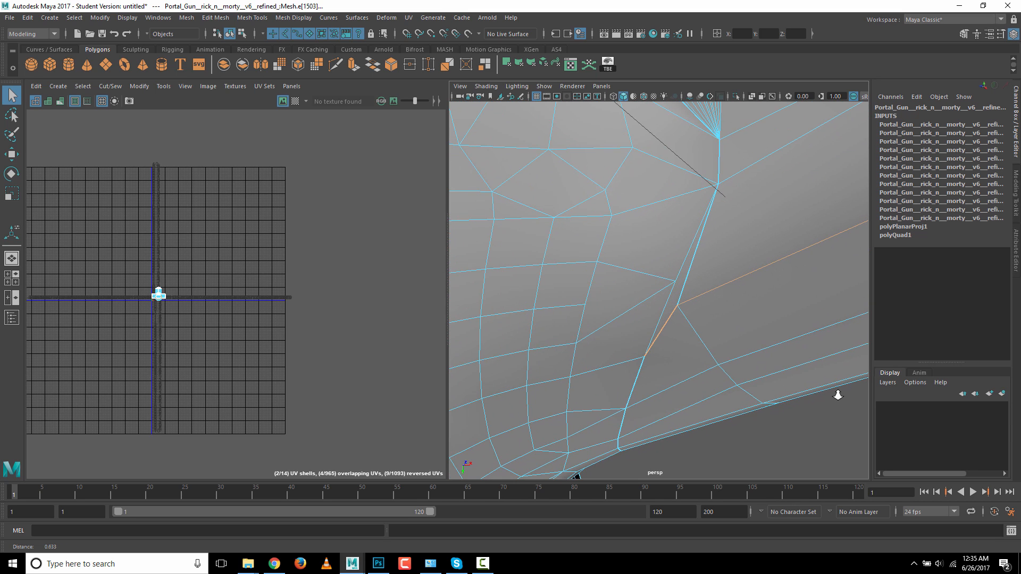
pyautogui.keyDown('ctrl'); pyautogui.click(662, 333); pyautogui.keyUp('ctrl')
pyautogui.click(110, 86)
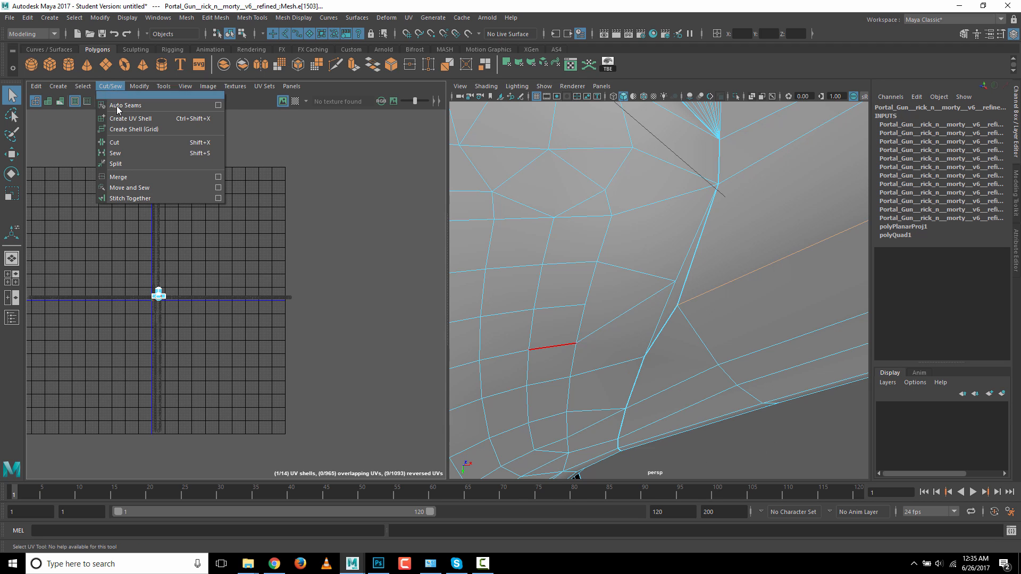
pyautogui.click(121, 142)
# - Add the lengthwise edge loops on both sides of the gun body to the selection, continuing from the handle's side seams
pyautogui.keyDown('alt'); pyautogui.moveTo(691, 398); pyautogui.dragTo(472, 355); pyautogui.keyUp('alt')
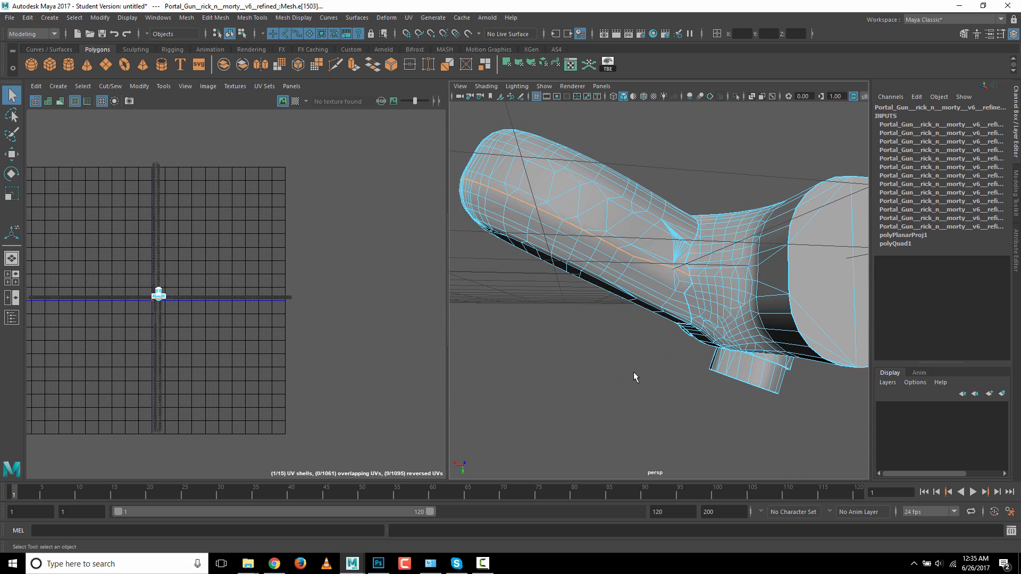
pyautogui.scroll(6, 625, 378)
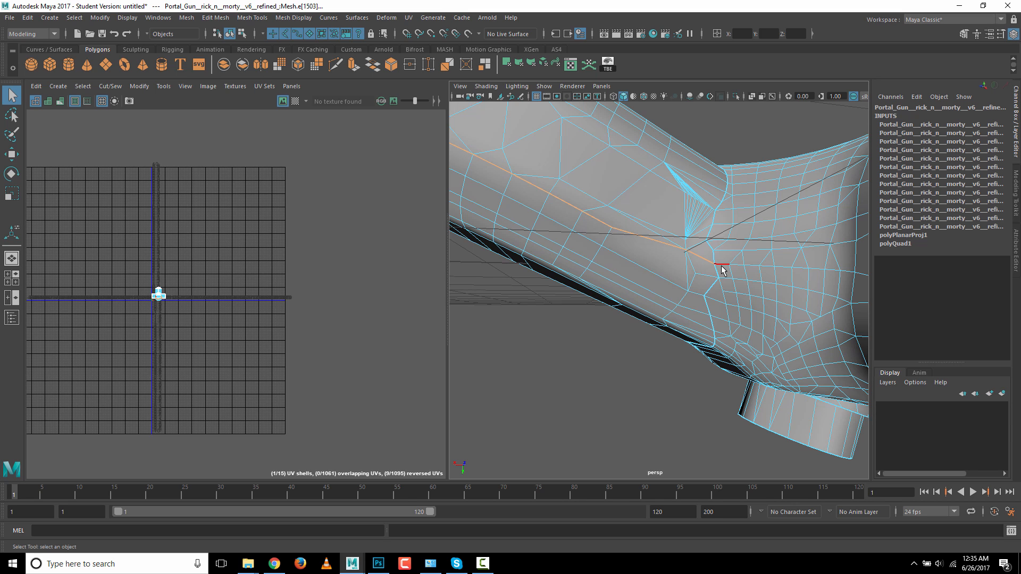
pyautogui.keyDown('shift'); pyautogui.doubleClick(721, 265); pyautogui.keyUp('shift')
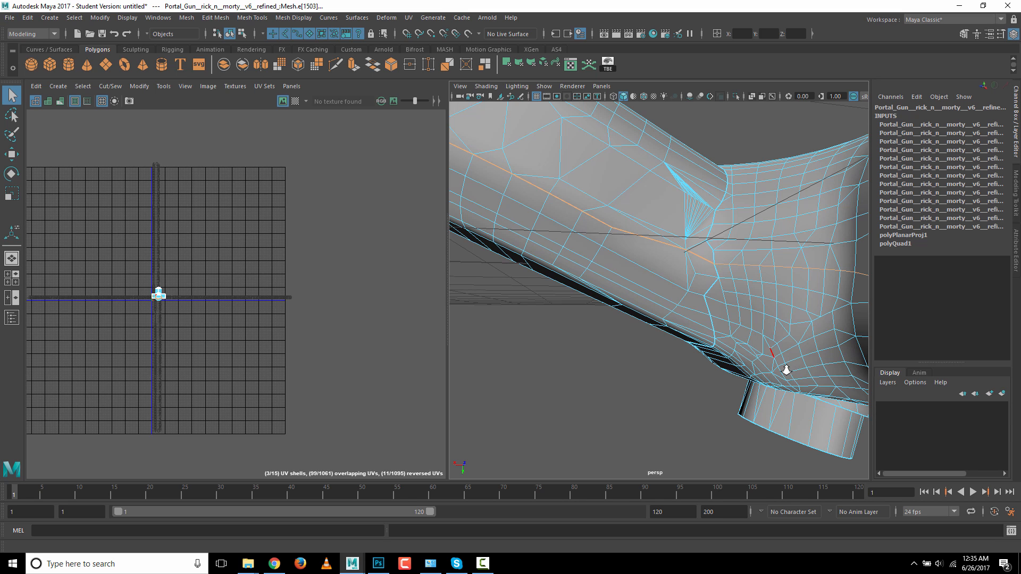
pyautogui.keyDown('alt'); pyautogui.moveTo(786, 371); pyautogui.dragTo(697, 374, button='right'); pyautogui.keyUp('alt')
pyautogui.keyDown('alt'); pyautogui.moveTo(721, 377); pyautogui.dragTo(908, 375); pyautogui.keyUp('alt')
pyautogui.keyDown('alt'); pyautogui.moveTo(671, 393); pyautogui.dragTo(969, 400, button='right'); pyautogui.keyUp('alt')
pyautogui.keyDown('alt'); pyautogui.moveTo(657, 376); pyautogui.dragTo(668, 376); pyautogui.keyUp('alt')
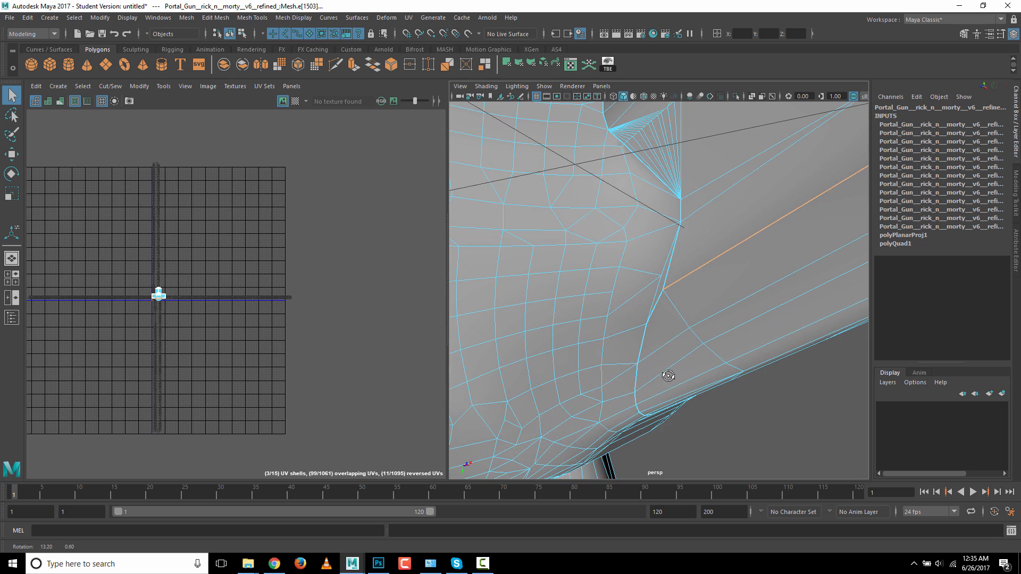
pyautogui.click(657, 317)
# - Check the selected side loops along the body up to its flared end and cut the UVs along them
pyautogui.keyDown('alt'); pyautogui.moveTo(652, 379); pyautogui.dragTo(502, 435, button='right'); pyautogui.keyUp('alt')
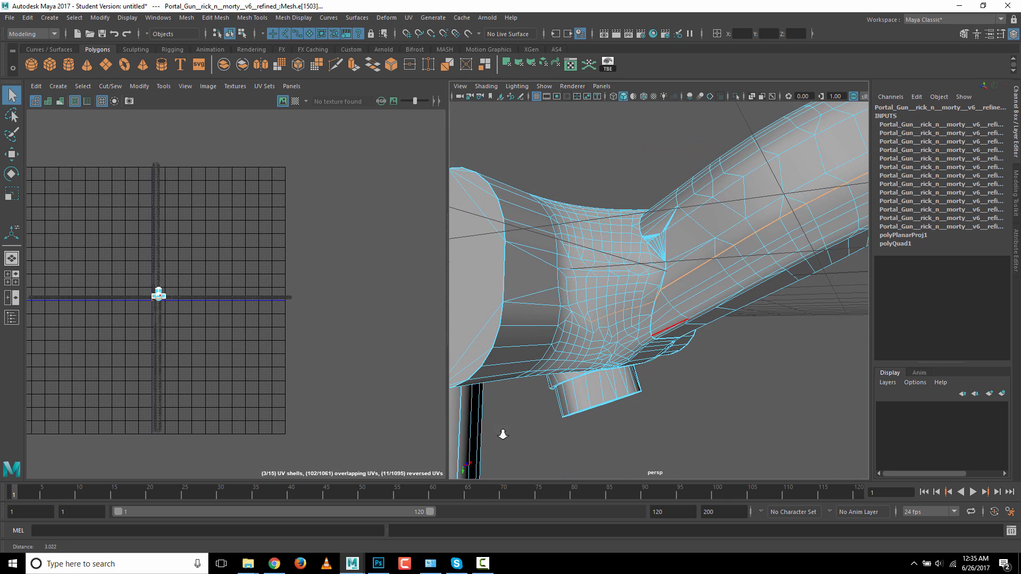
pyautogui.keyDown('alt'); pyautogui.moveTo(557, 412); pyautogui.dragTo(533, 420); pyautogui.keyUp('alt')
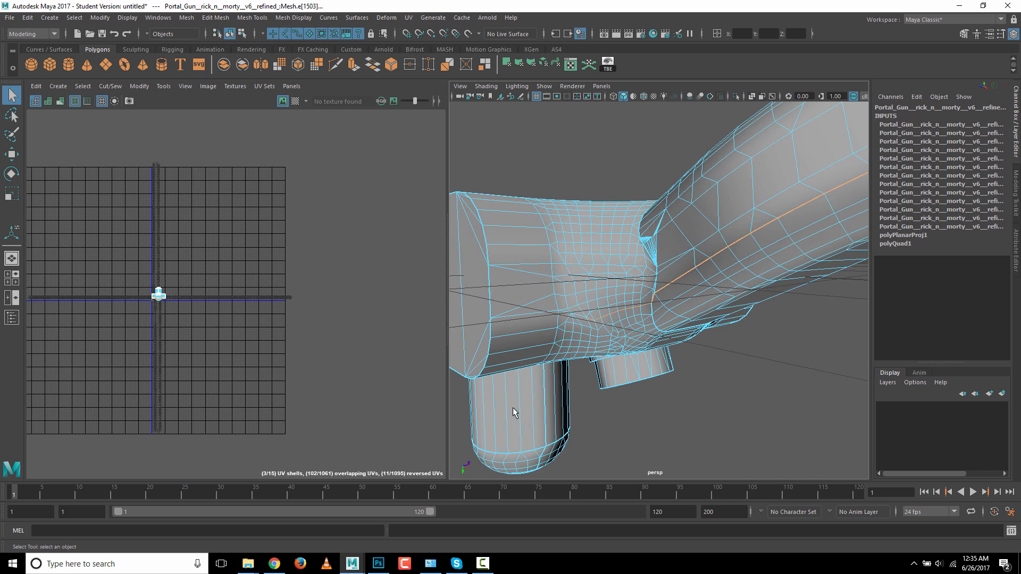
pyautogui.keyDown('alt'); pyautogui.moveTo(516, 414); pyautogui.dragTo(592, 403, button='right'); pyautogui.keyUp('alt')
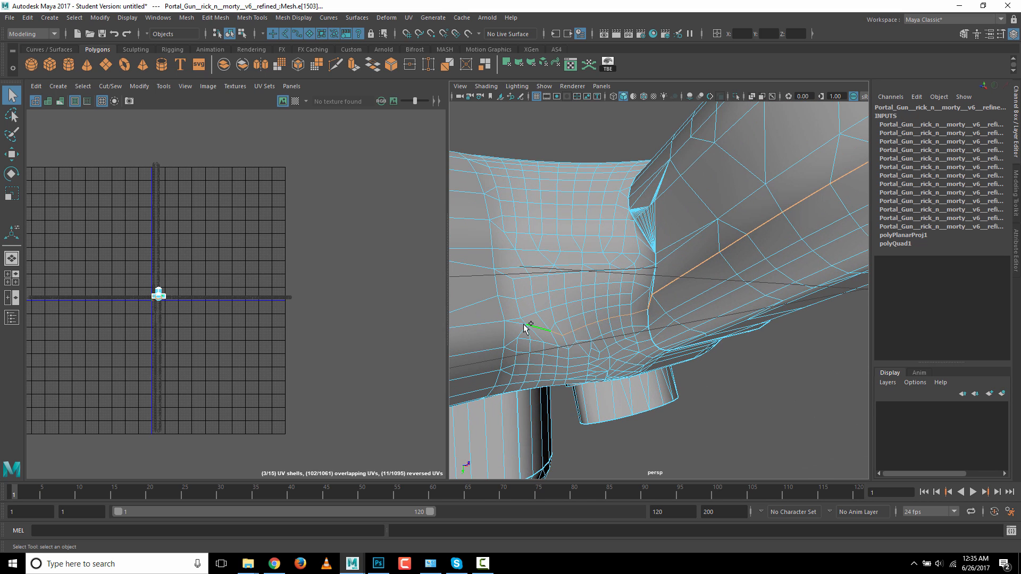
pyautogui.keyDown('alt'); pyautogui.moveTo(565, 410); pyautogui.dragTo(487, 254); pyautogui.keyUp('alt')
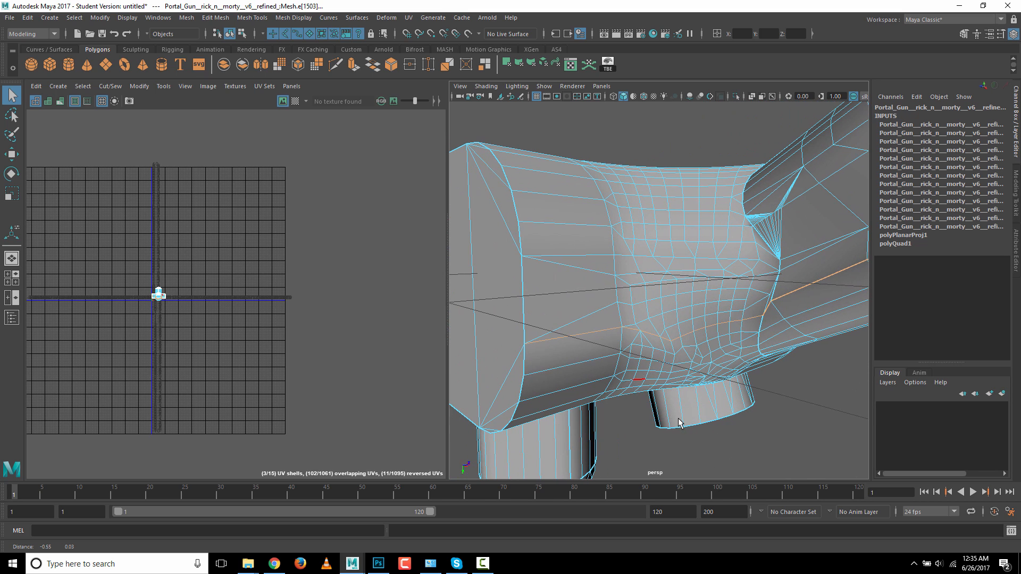
pyautogui.click(122, 85)
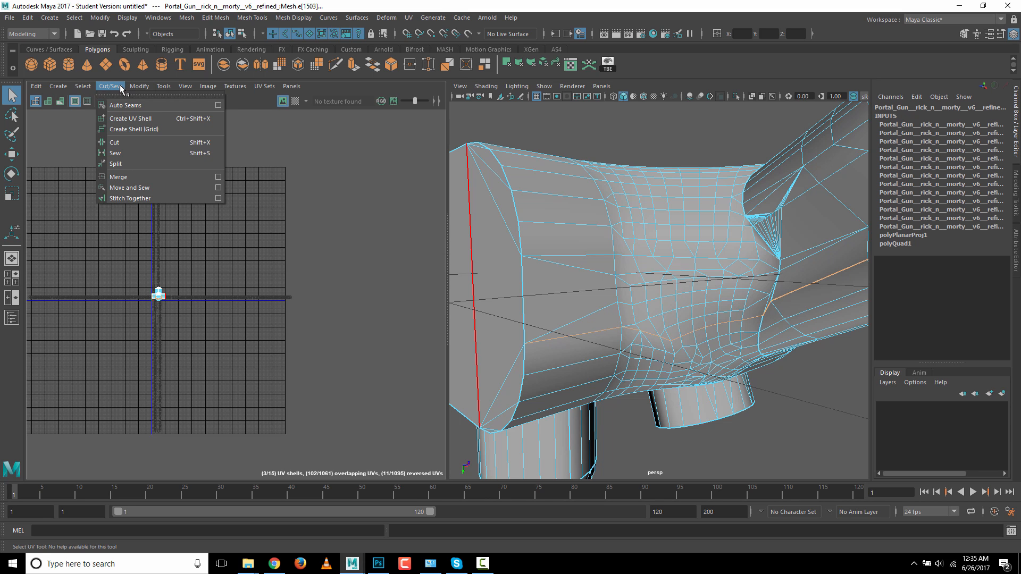
pyautogui.click(126, 140)
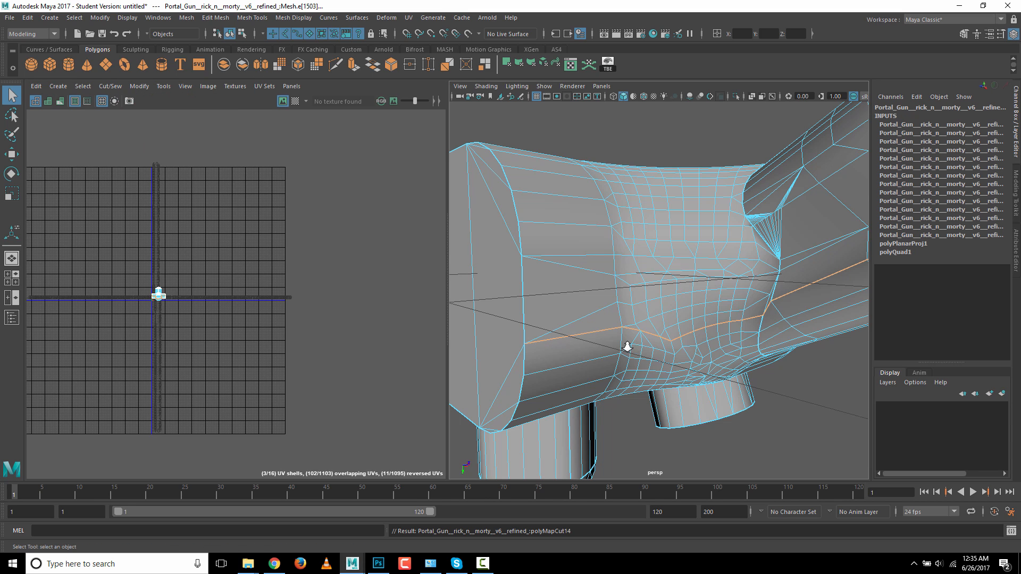
# - Select the inner rectangular edge loop where the front recess's walls meet its back face
pyautogui.keyDown('alt'); pyautogui.moveTo(627, 347); pyautogui.dragTo(639, 383); pyautogui.keyUp('alt')
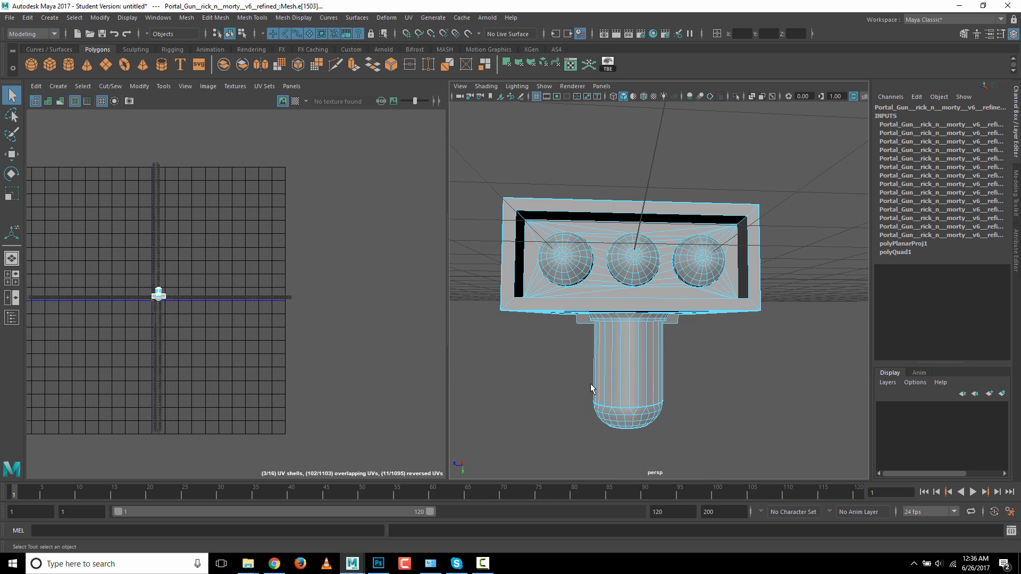
pyautogui.scroll(3, 569, 387)
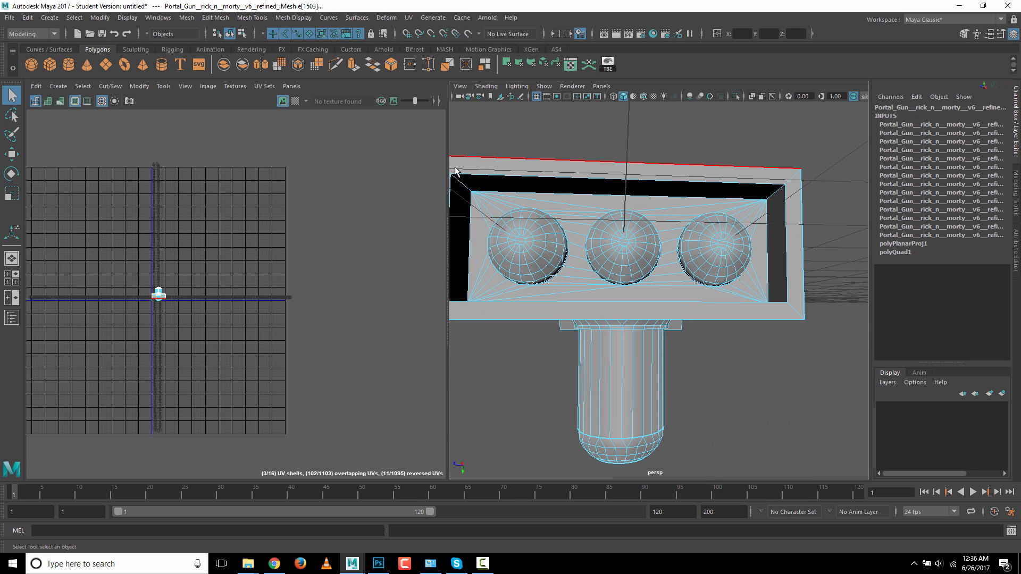
pyautogui.keyDown('alt'); pyautogui.moveTo(784, 350); pyautogui.dragTo(786, 352); pyautogui.keyUp('alt')
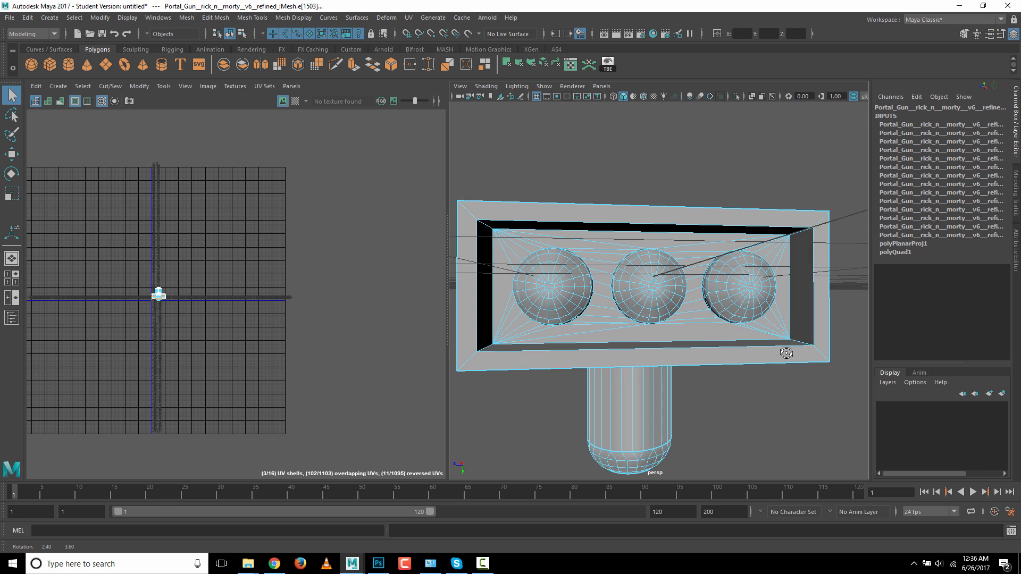
pyautogui.click(495, 290)
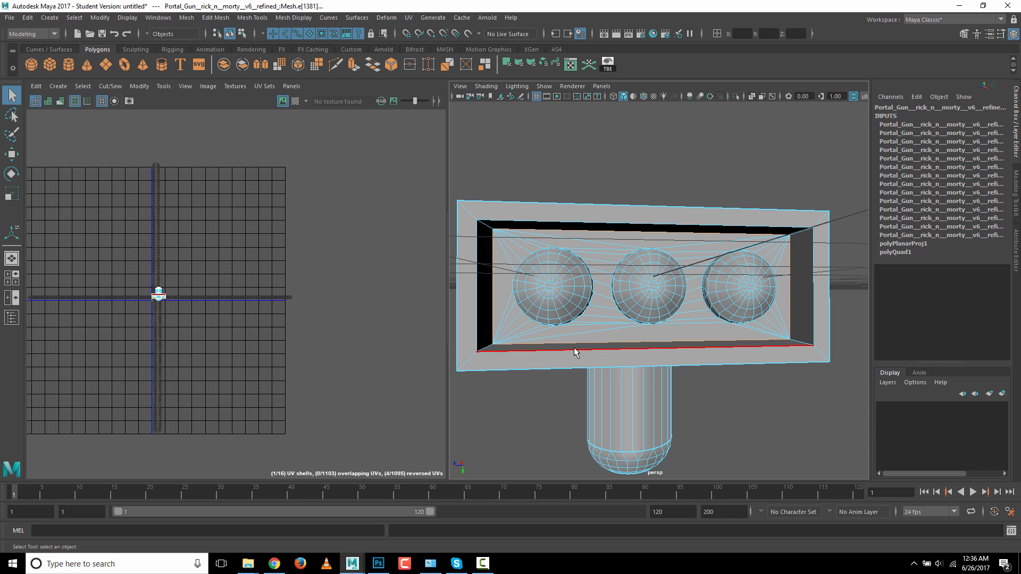
pyautogui.keyDown('alt'); pyautogui.moveTo(813, 429); pyautogui.dragTo(799, 430); pyautogui.keyUp('alt')
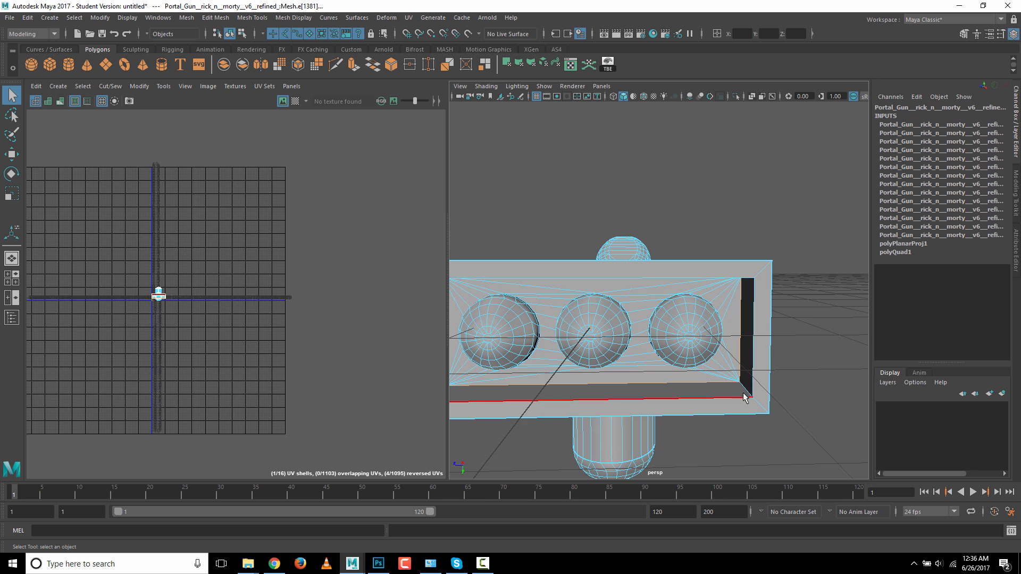
pyautogui.moveTo(743, 392)
pyautogui.keyDown('alt'); pyautogui.mouseDown()
pyautogui.moveTo(818, 404)
pyautogui.moveTo(725, 394)
pyautogui.mouseUp(); pyautogui.keyUp('alt')
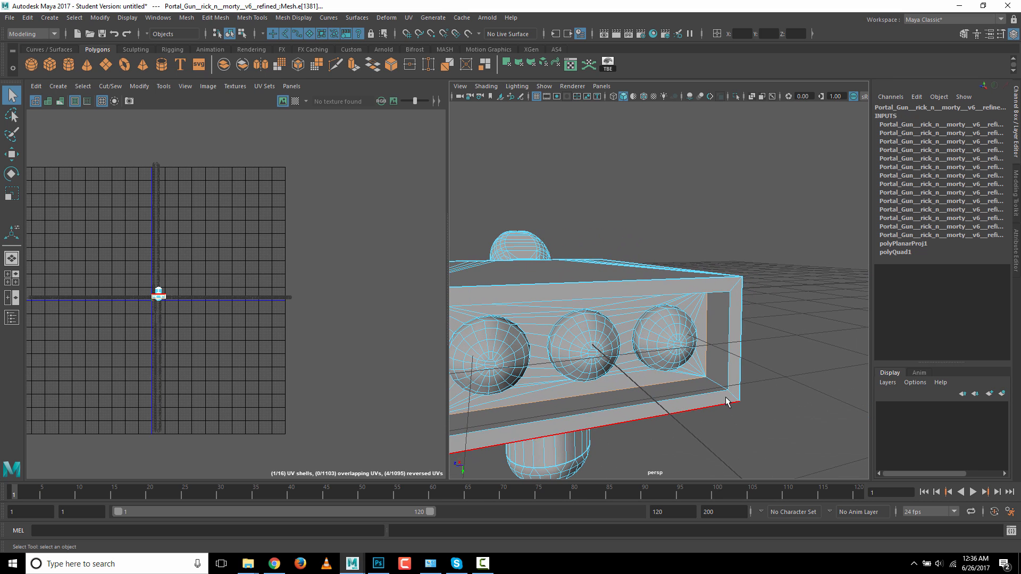
# - Add one lower corner depth edge of the recess to the selection and cut the UVs along the selected edges
pyautogui.keyDown('shift'); pyautogui.click(722, 390); pyautogui.keyUp('shift')
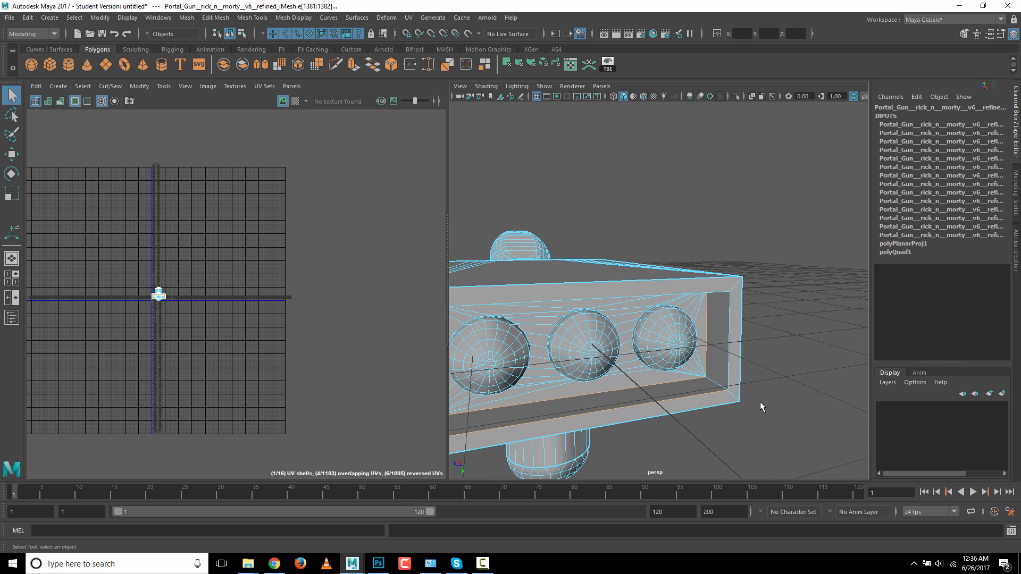
pyautogui.hotkey('ctrl', 'z')
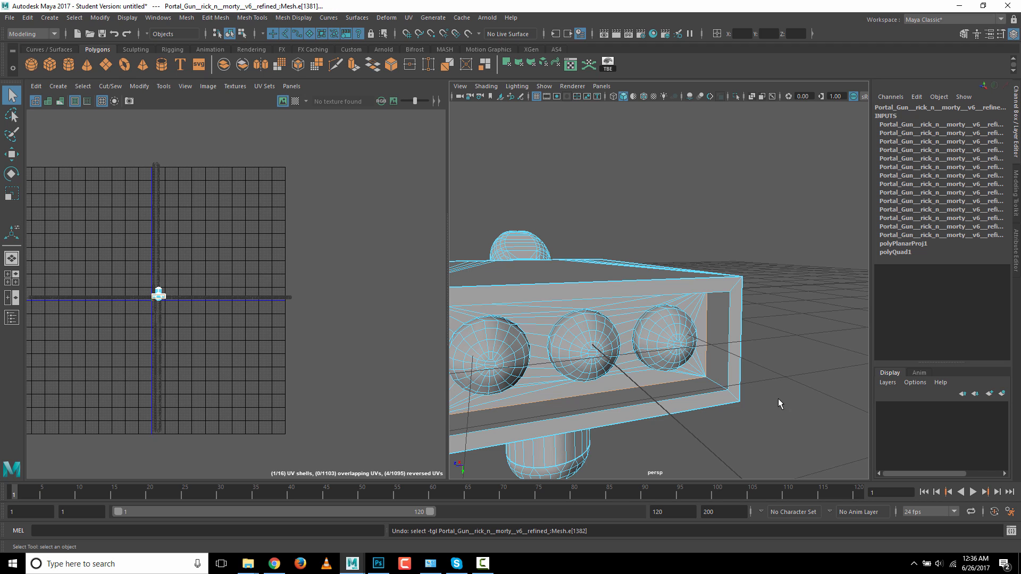
pyautogui.keyDown('shift'); pyautogui.click(712, 381); pyautogui.keyUp('shift')
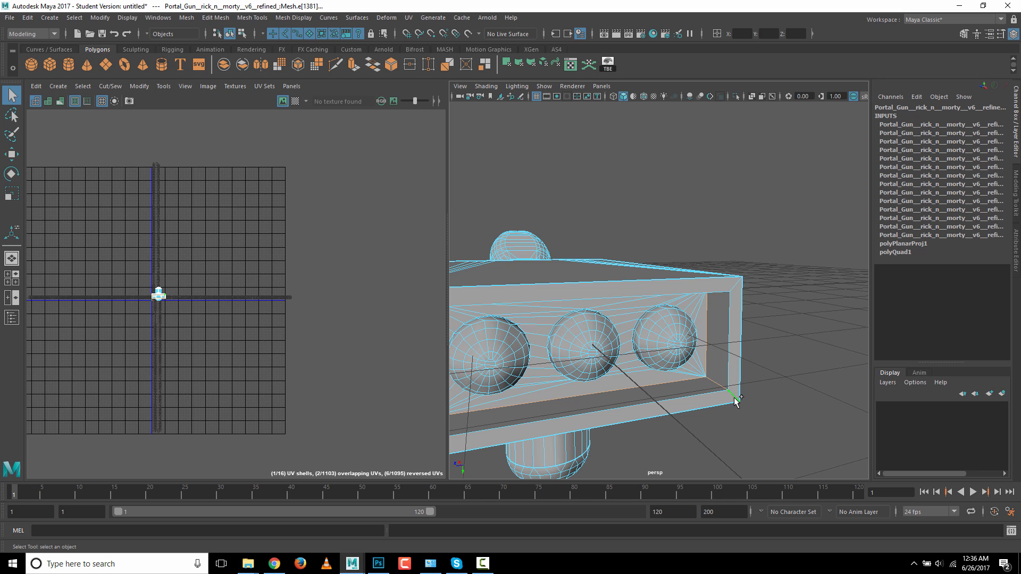
pyautogui.moveTo(784, 423)
pyautogui.keyDown('alt'); pyautogui.mouseDown()
pyautogui.moveTo(783, 397)
pyautogui.moveTo(748, 409)
pyautogui.mouseUp(); pyautogui.keyUp('alt')
pyautogui.press('4')
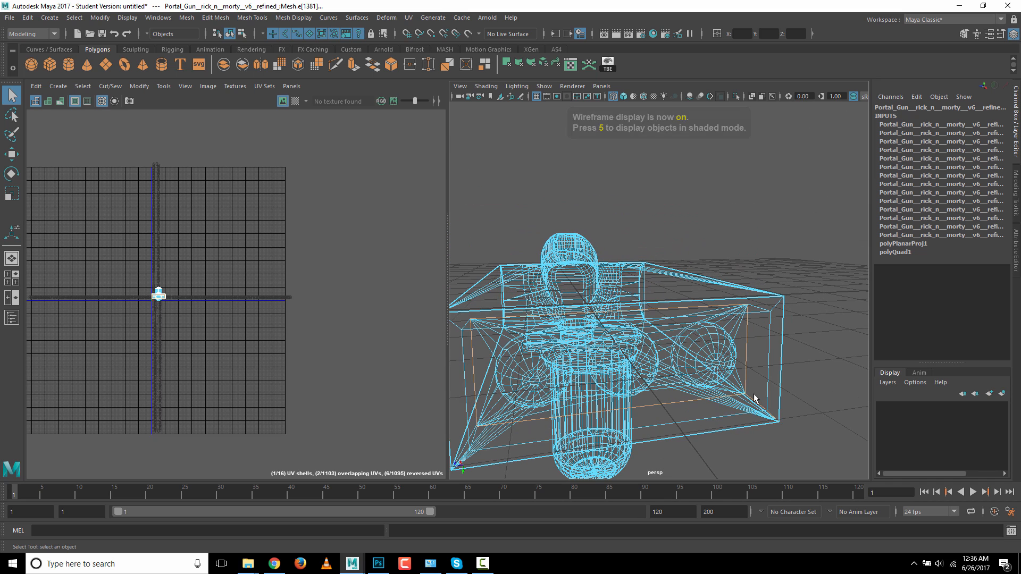
pyautogui.press('5')
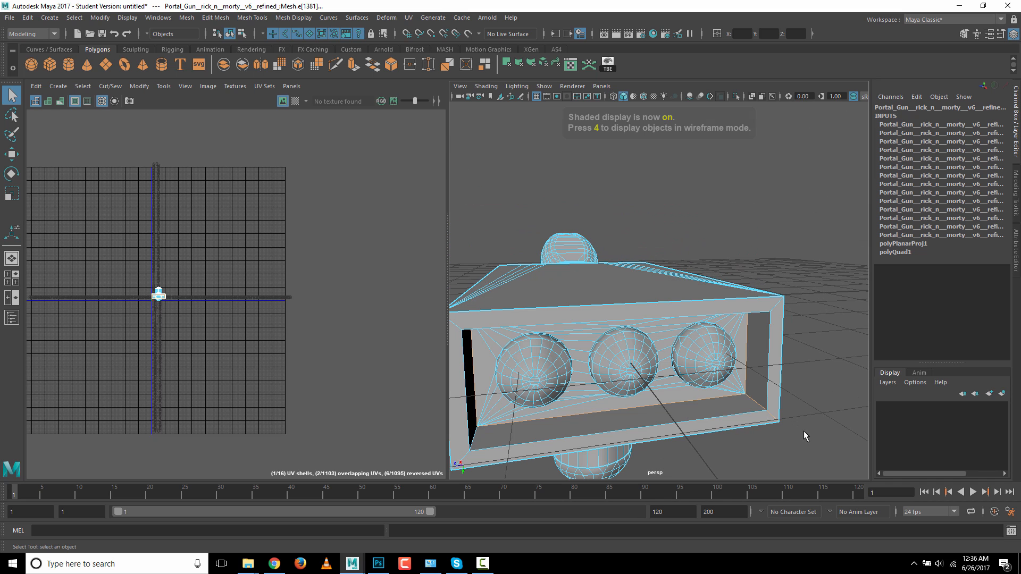
pyautogui.click(114, 84)
pyautogui.click(114, 139)
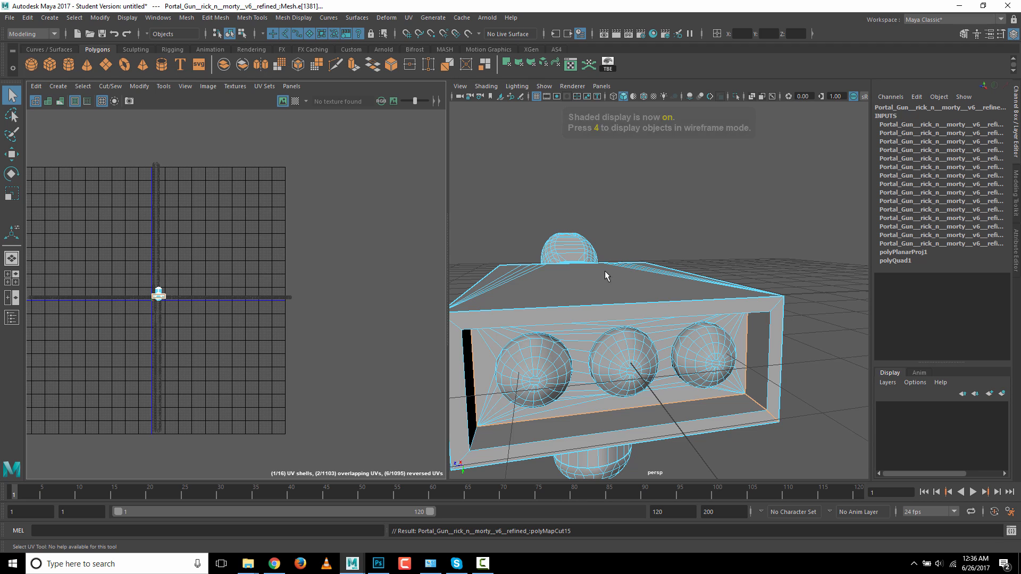
# - Select the edges where the end sphere meets the recess's back face and check them in wireframe
pyautogui.keyDown('alt'); pyautogui.moveTo(605, 270); pyautogui.dragTo(647, 319); pyautogui.keyUp('alt')
pyautogui.keyDown('alt'); pyautogui.moveTo(528, 301); pyautogui.dragTo(592, 304, button='right'); pyautogui.keyUp('alt')
pyautogui.keyDown('alt'); pyautogui.moveTo(555, 266); pyautogui.dragTo(559, 272); pyautogui.keyUp('alt')
pyautogui.click(628, 354)
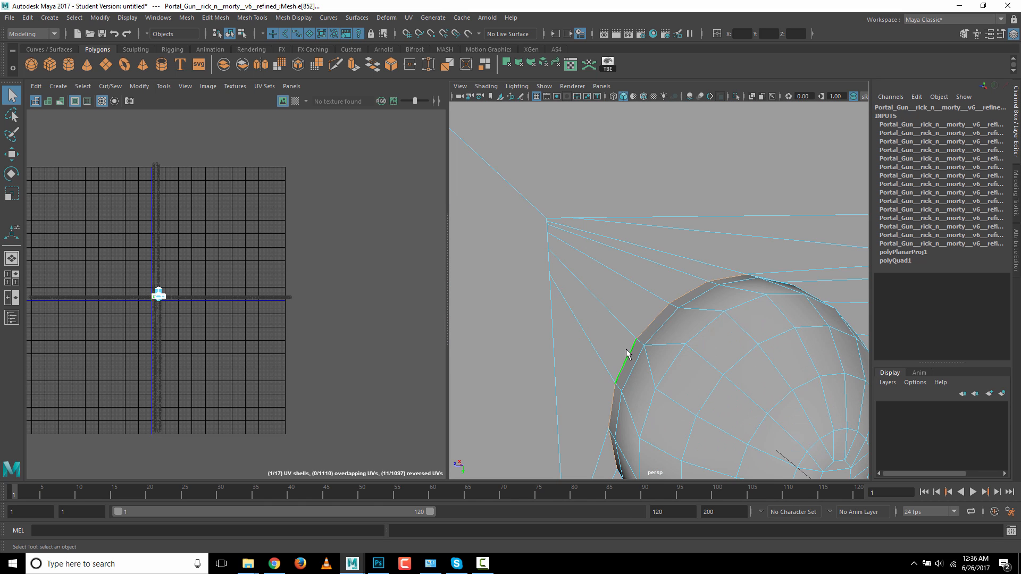
pyautogui.press('4')
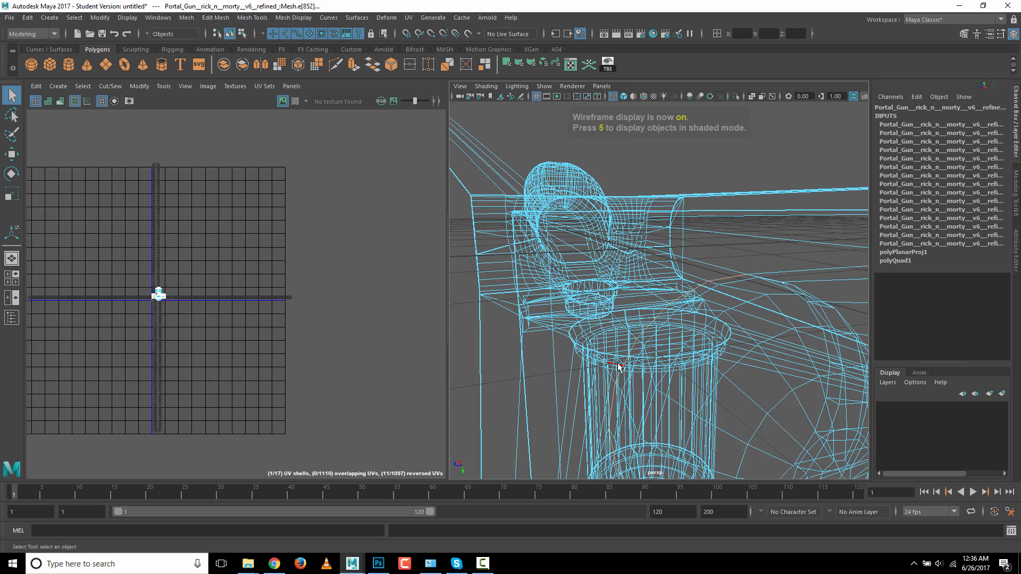
pyautogui.keyDown('alt'); pyautogui.moveTo(702, 381); pyautogui.dragTo(659, 383); pyautogui.keyUp('alt')
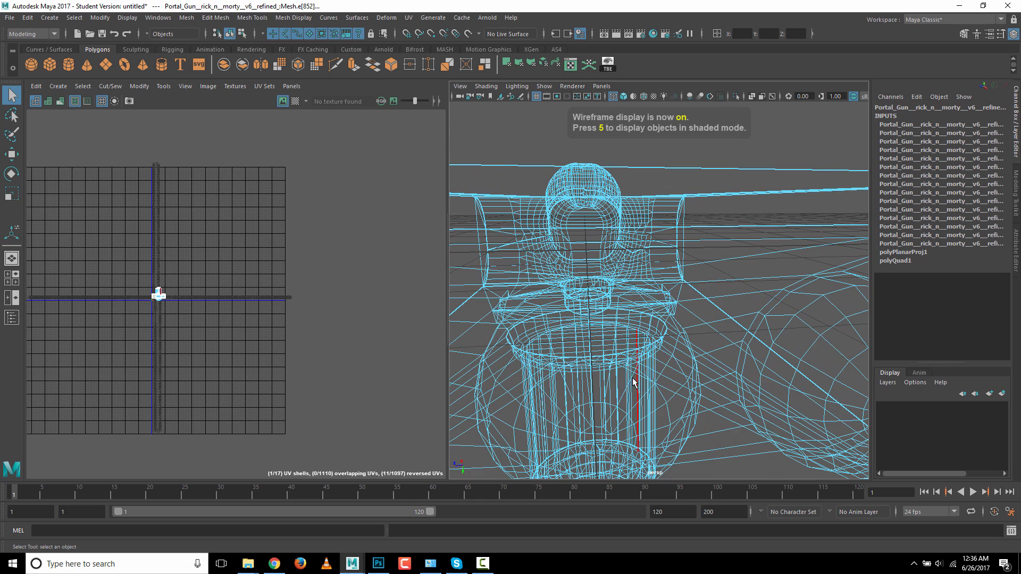
# - Return to shaded display, frame the end sphere and complete its base edge selection around the underside
pyautogui.press('5')
pyautogui.moveTo(613, 346)
pyautogui.keyDown('alt'); pyautogui.mouseDown()
pyautogui.moveTo(659, 333)
pyautogui.moveTo(674, 344)
pyautogui.mouseUp(); pyautogui.keyUp('alt')
pyautogui.press('f')
pyautogui.keyDown('alt'); pyautogui.moveTo(719, 374); pyautogui.dragTo(633, 394); pyautogui.keyUp('alt')
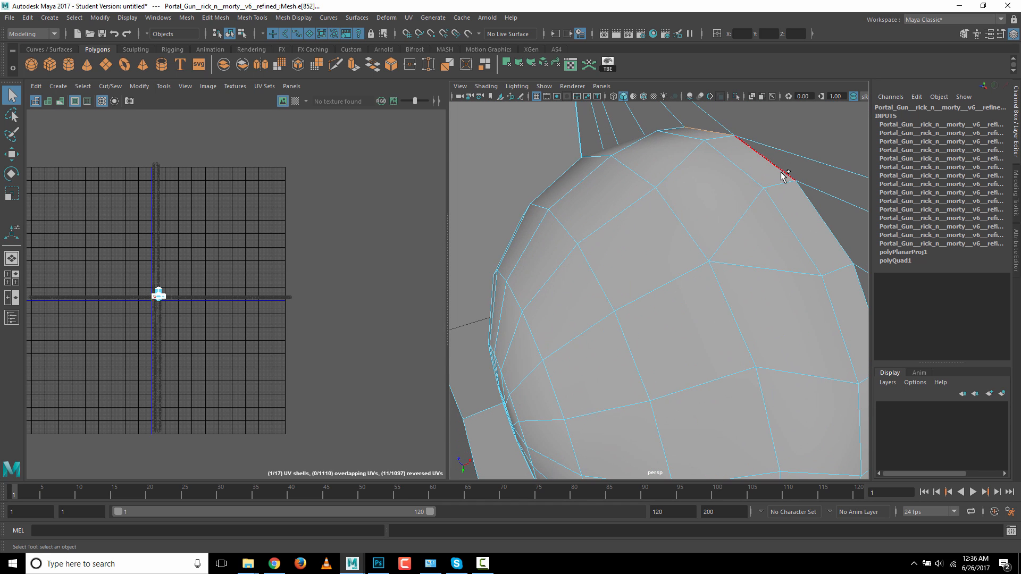
pyautogui.keyDown('alt'); pyautogui.moveTo(773, 342); pyautogui.dragTo(768, 298, button='middle'); pyautogui.keyUp('alt')
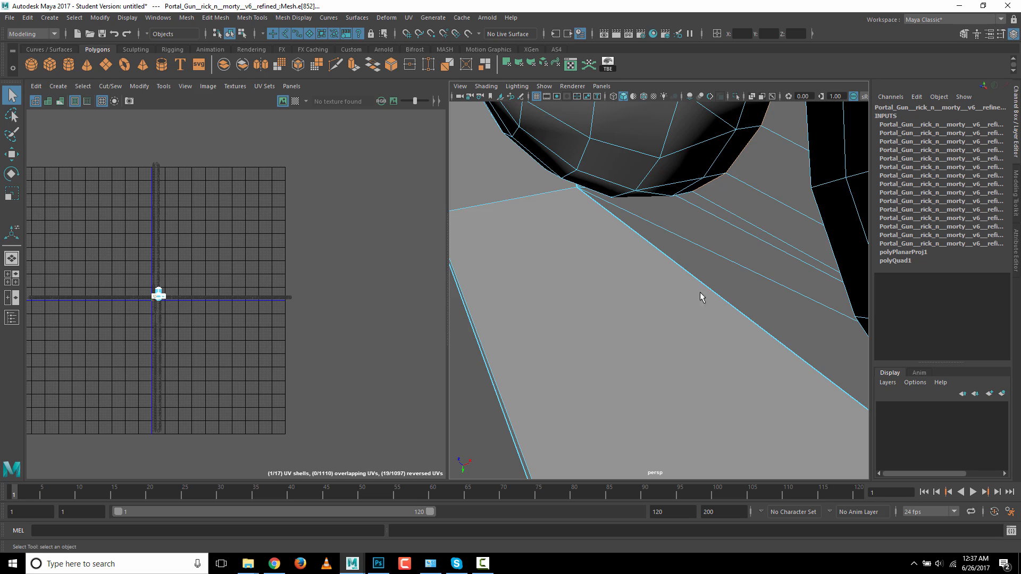
pyautogui.keyDown('alt'); pyautogui.moveTo(700, 297); pyautogui.dragTo(713, 319); pyautogui.keyUp('alt')
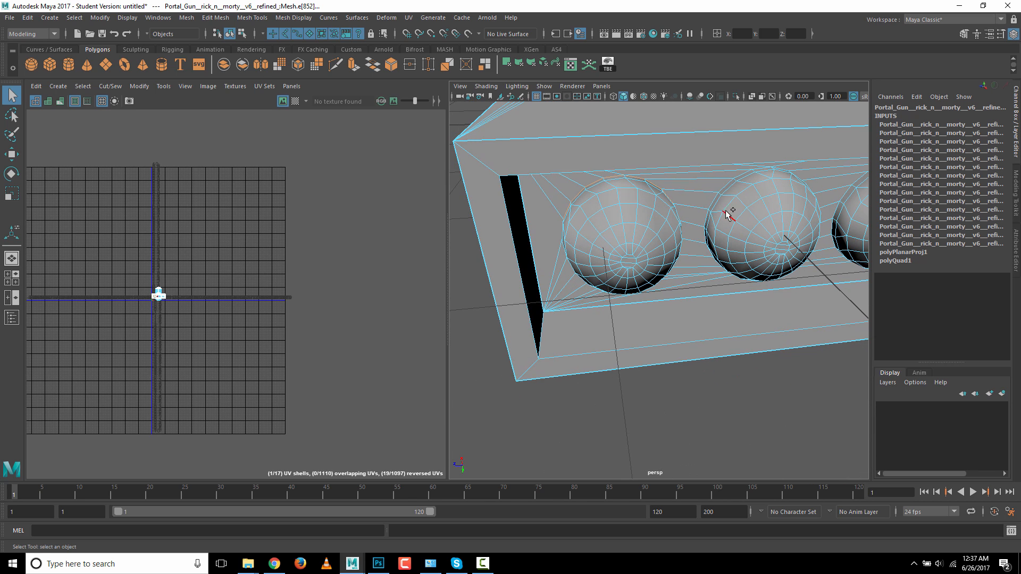
pyautogui.hotkey('ctrl', 'z')
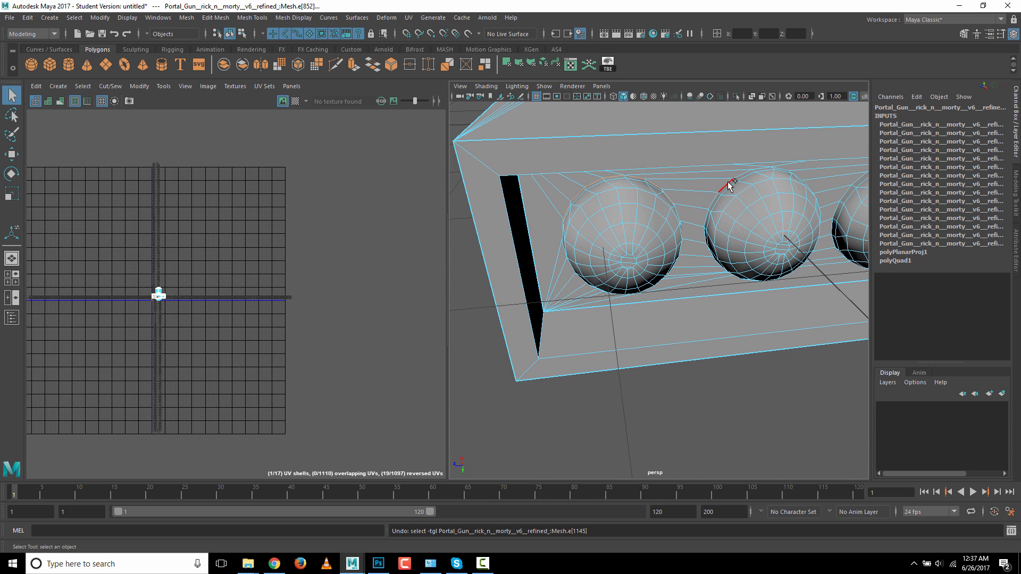
pyautogui.keyDown('shift'); pyautogui.doubleClick(728, 186); pyautogui.keyUp('shift')
pyautogui.hotkey('ctrl', 'z')
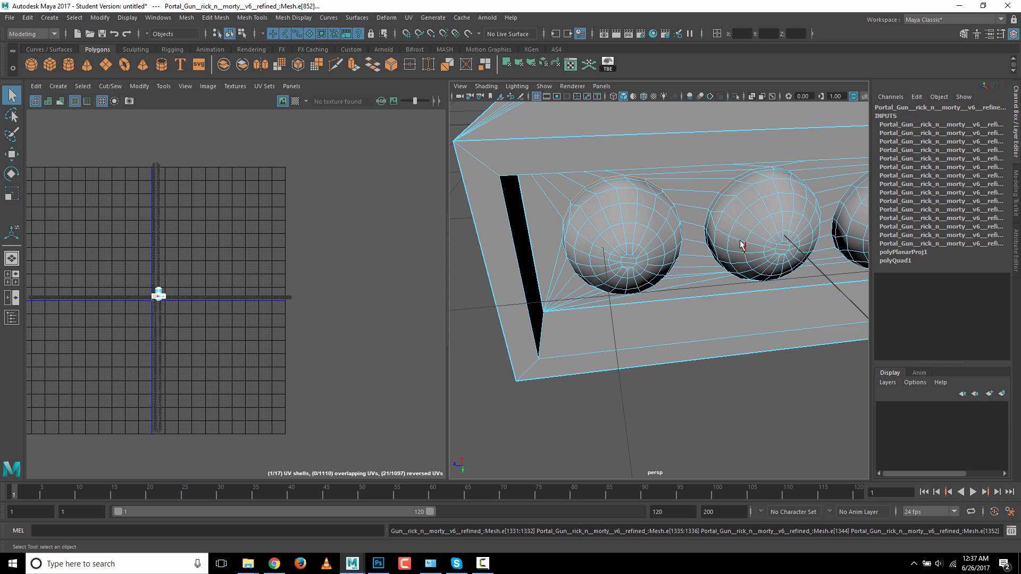
pyautogui.hotkey('ctrl', 'z')
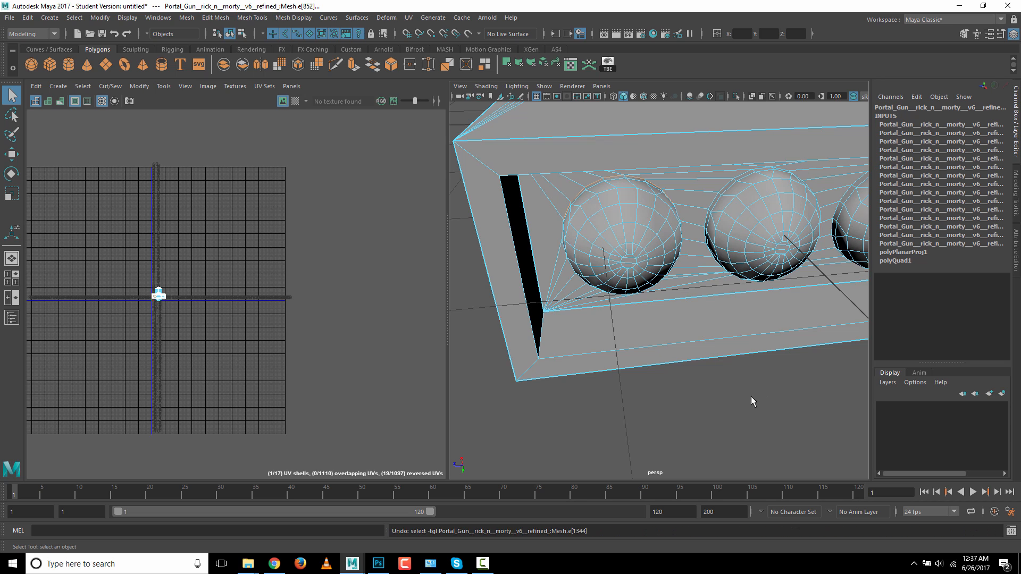
# - Cut the UVs along the end sphere's base edges and clear the selection
pyautogui.keyDown('alt'); pyautogui.moveTo(751, 396); pyautogui.dragTo(775, 369); pyautogui.keyUp('alt')
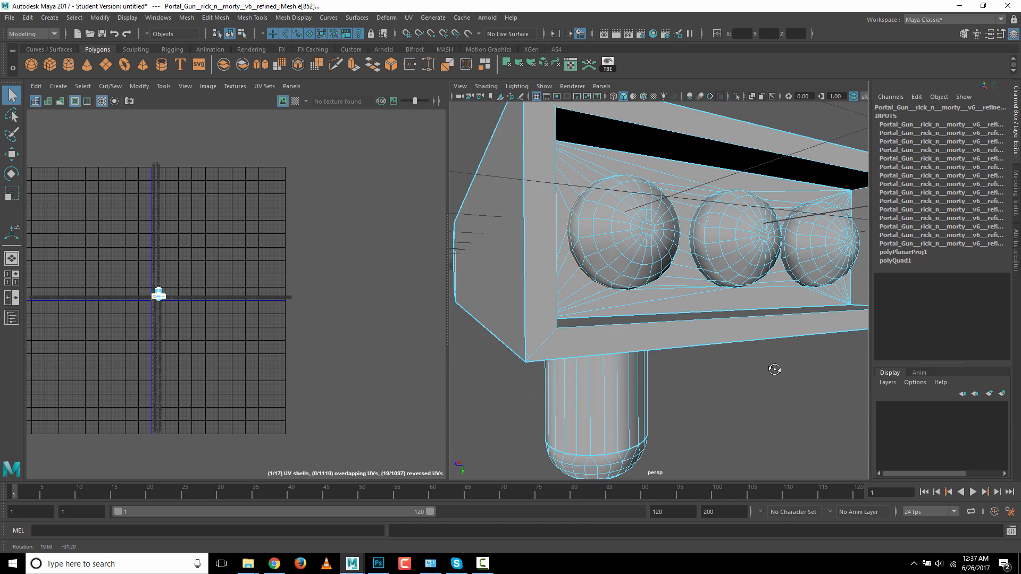
pyautogui.click(128, 91)
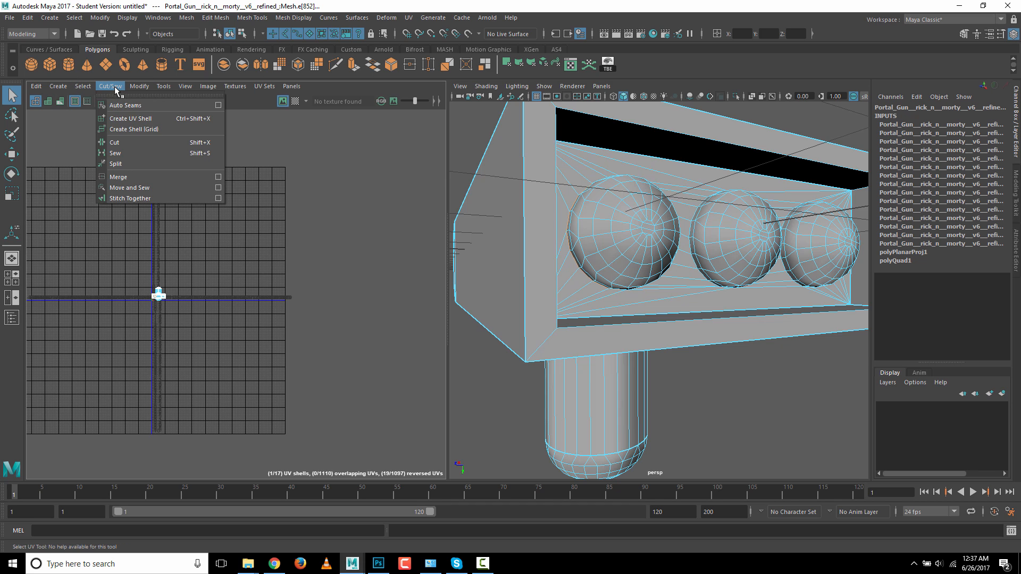
pyautogui.click(124, 143)
pyautogui.click(729, 375)
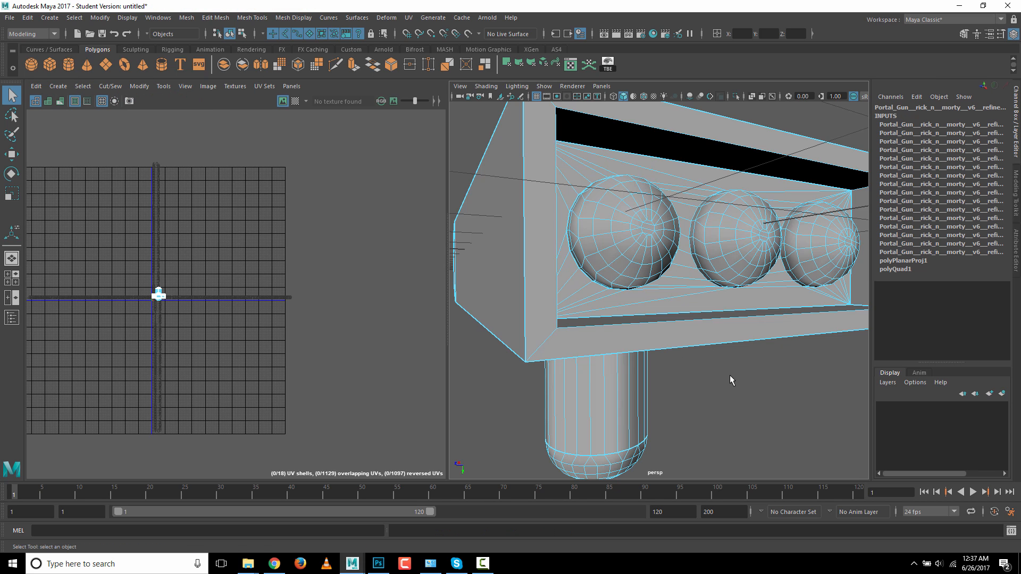
pyautogui.keyDown('alt'); pyautogui.moveTo(730, 375); pyautogui.dragTo(732, 389); pyautogui.keyUp('alt')
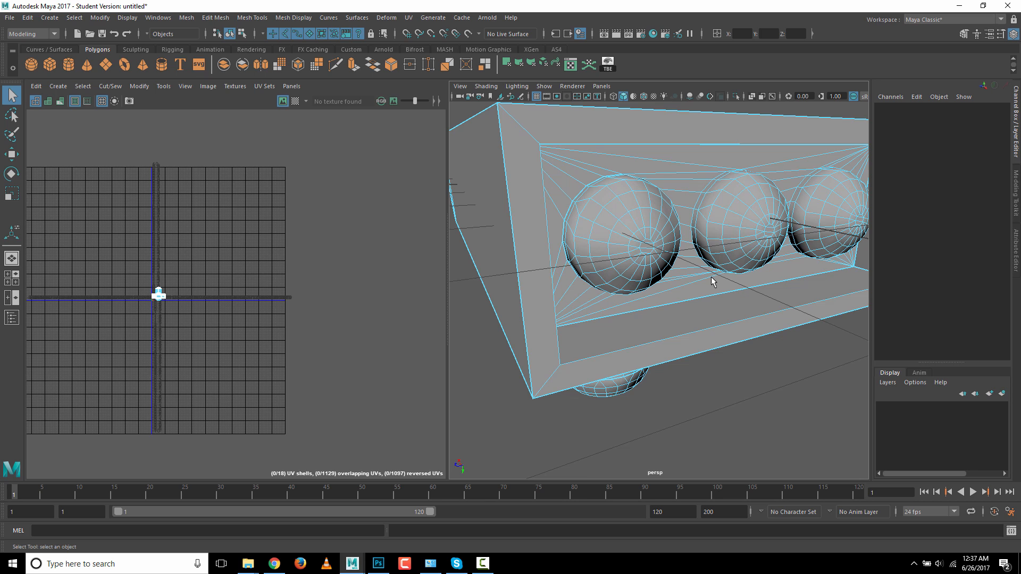
# - Select the edges where the middle sphere meets the recess's back face and cut the UVs along them
pyautogui.click(696, 202)
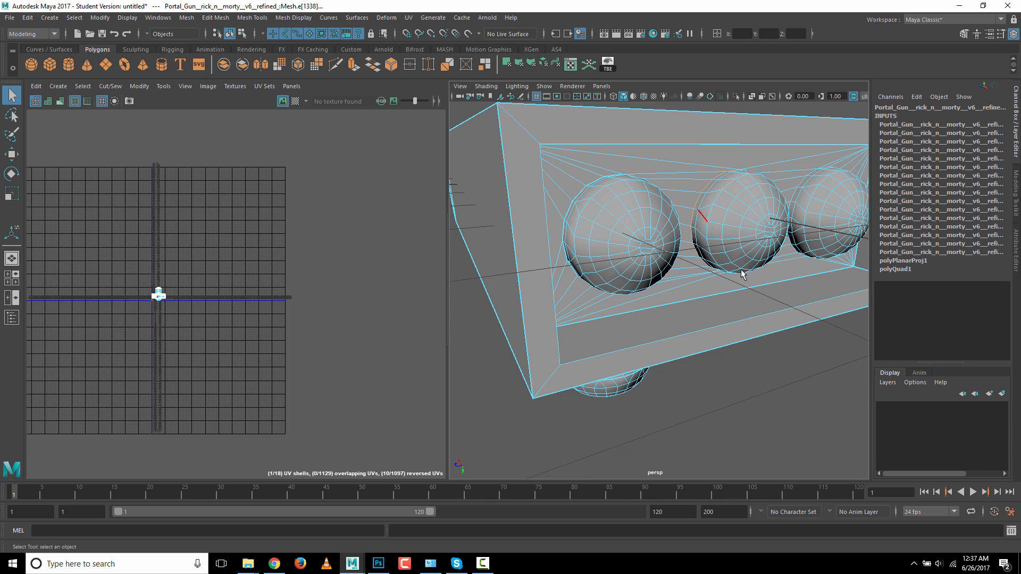
pyautogui.keyDown('alt'); pyautogui.moveTo(800, 356); pyautogui.dragTo(705, 359); pyautogui.keyUp('alt')
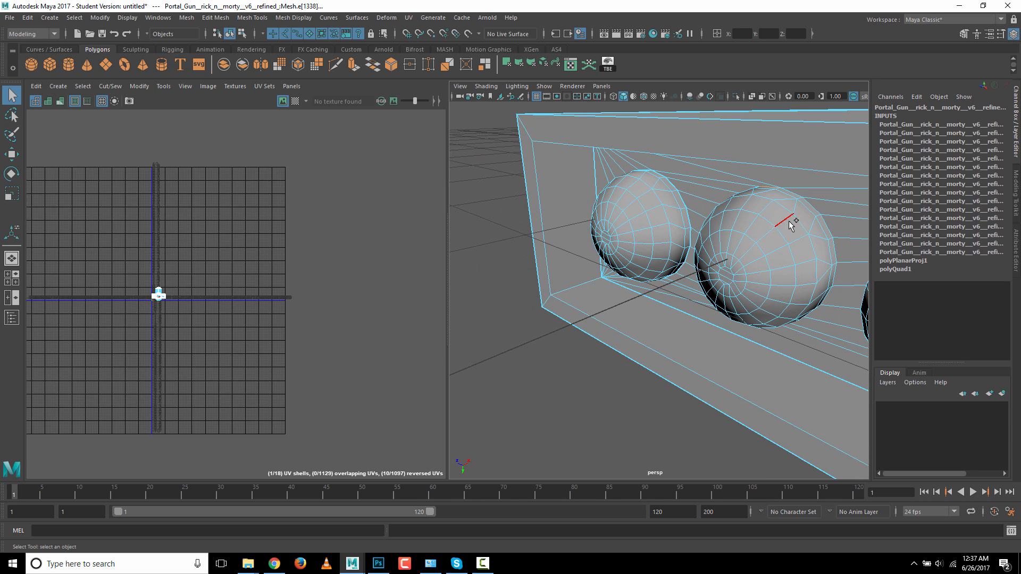
pyautogui.keyDown('alt'); pyautogui.moveTo(814, 237); pyautogui.dragTo(815, 236); pyautogui.keyUp('alt')
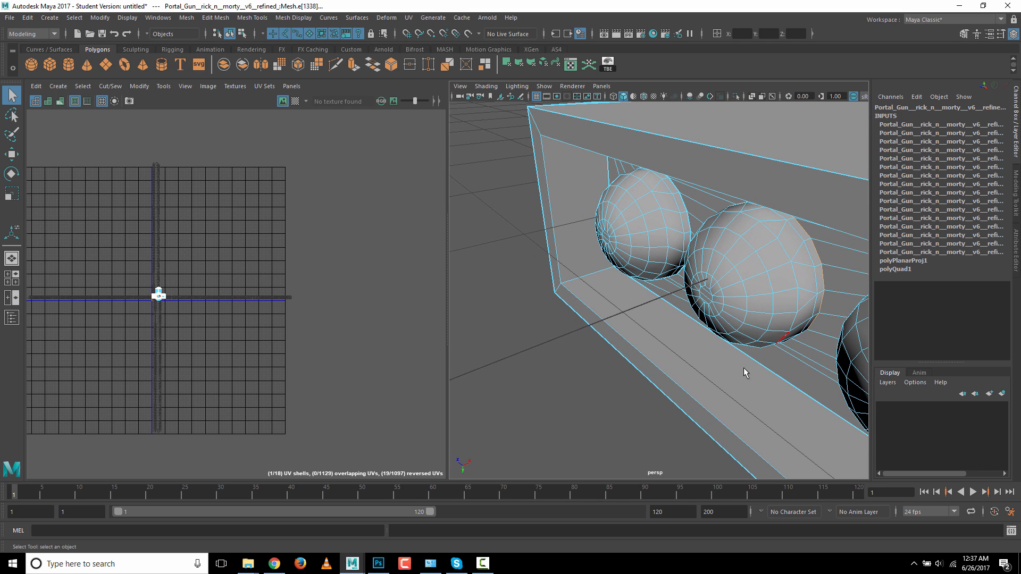
pyautogui.keyDown('alt'); pyautogui.moveTo(744, 353); pyautogui.dragTo(794, 313); pyautogui.keyUp('alt')
pyautogui.keyDown('alt'); pyautogui.moveTo(717, 351); pyautogui.dragTo(775, 348, button='right'); pyautogui.keyUp('alt')
pyautogui.press('4')
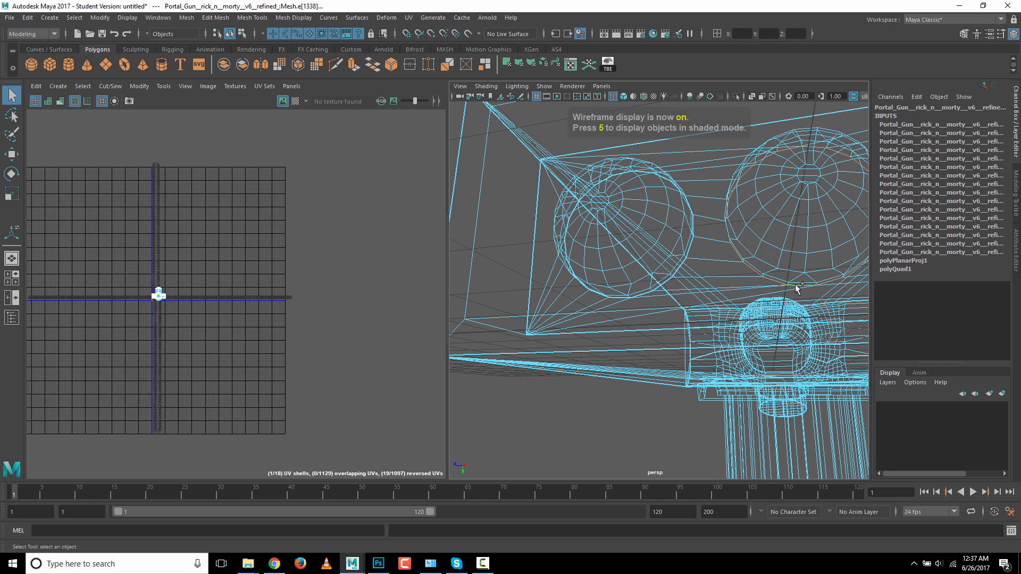
pyautogui.keyDown('alt'); pyautogui.moveTo(652, 344); pyautogui.dragTo(746, 325); pyautogui.keyUp('alt')
pyautogui.keyDown('alt'); pyautogui.moveTo(589, 322); pyautogui.dragTo(695, 324, button='right'); pyautogui.keyUp('alt')
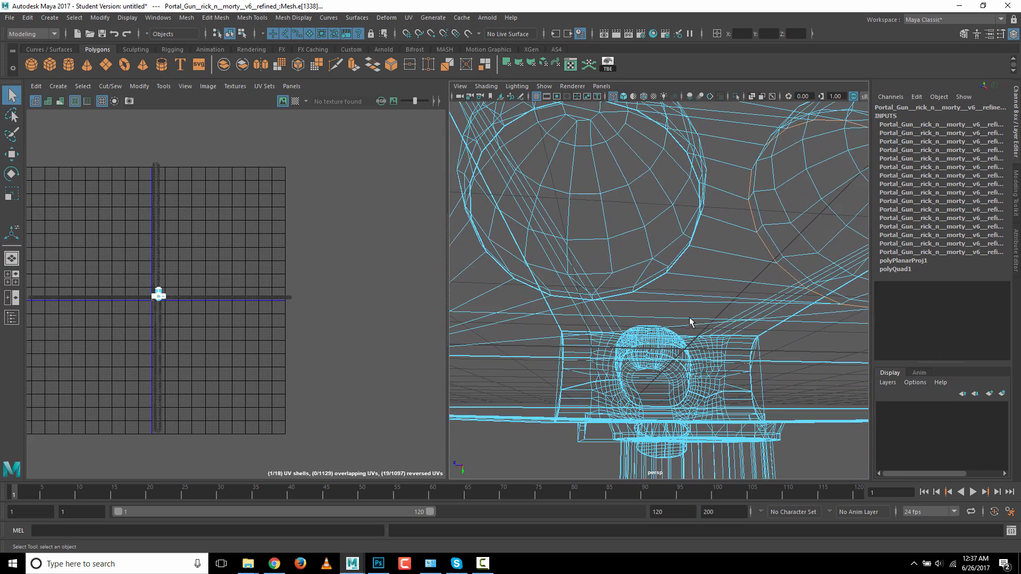
pyautogui.click(110, 86)
pyautogui.click(120, 141)
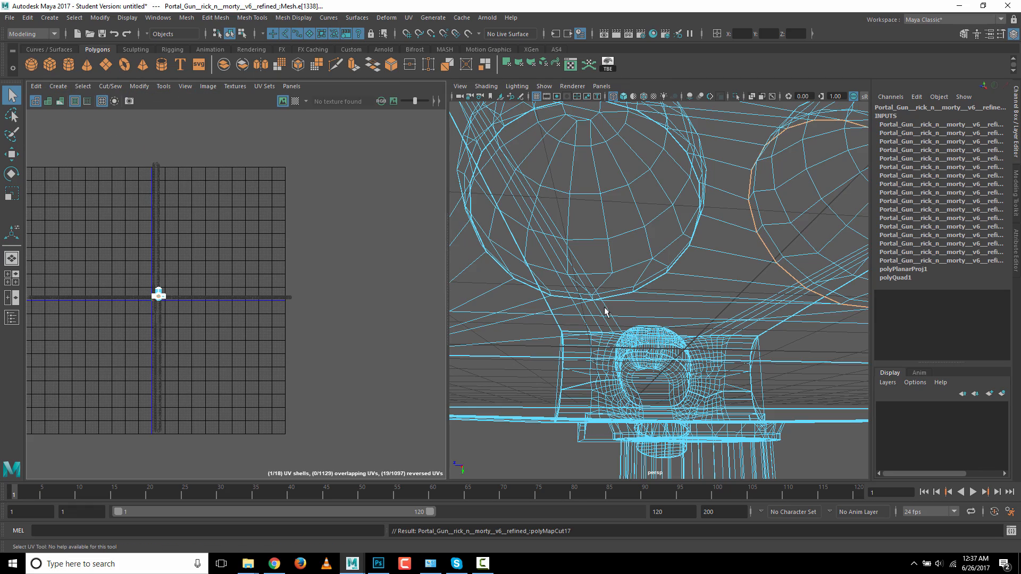
# - Select the base edge ring of the remaining uncut end sphere and cut the UVs along it
pyautogui.keyDown('alt'); pyautogui.moveTo(604, 308); pyautogui.dragTo(177, 311, button='middle'); pyautogui.keyUp('alt')
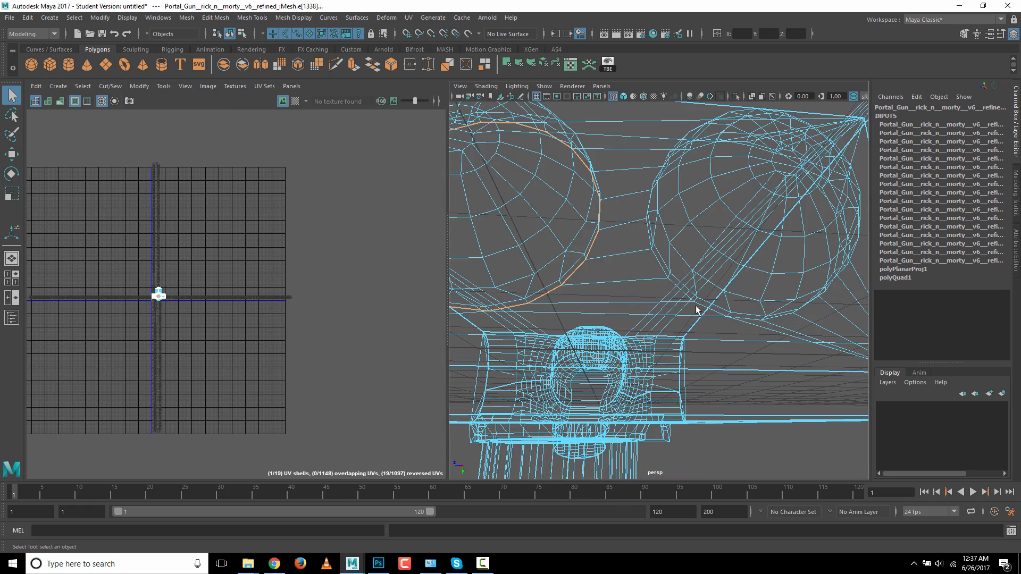
pyautogui.click(657, 268)
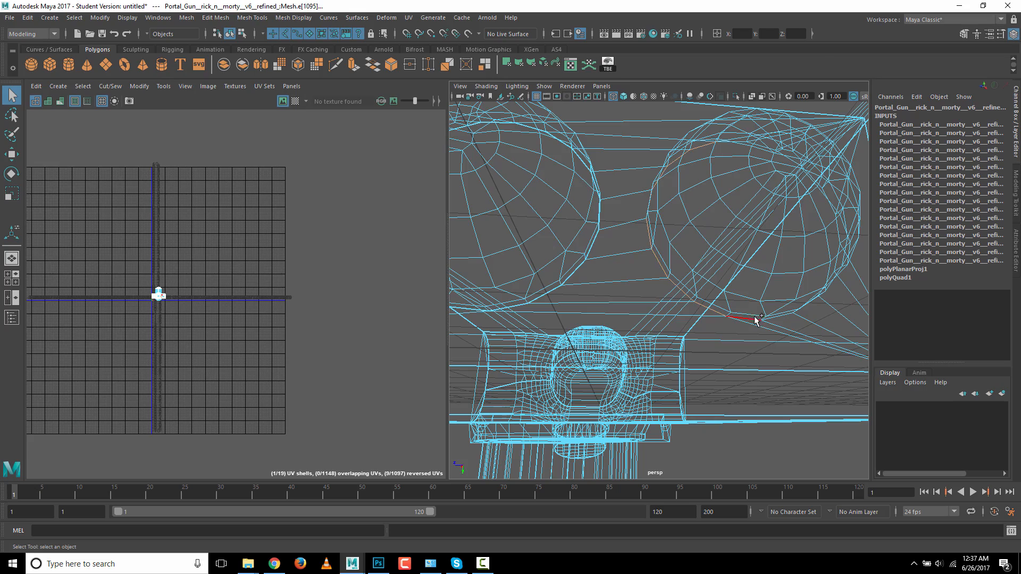
pyautogui.keyDown('alt'); pyautogui.moveTo(827, 326); pyautogui.dragTo(857, 318); pyautogui.keyUp('alt')
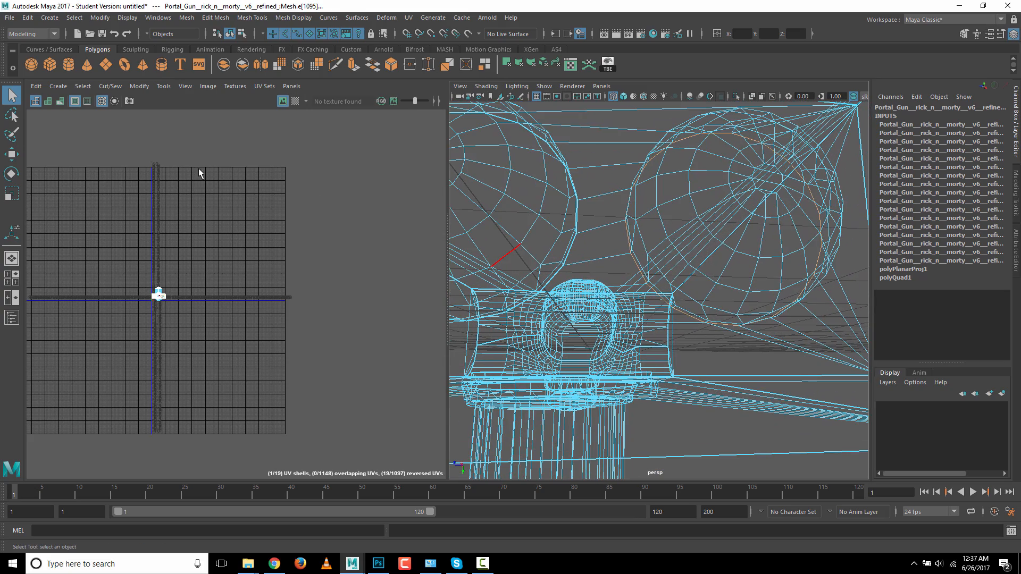
pyautogui.click(117, 88)
pyautogui.click(121, 142)
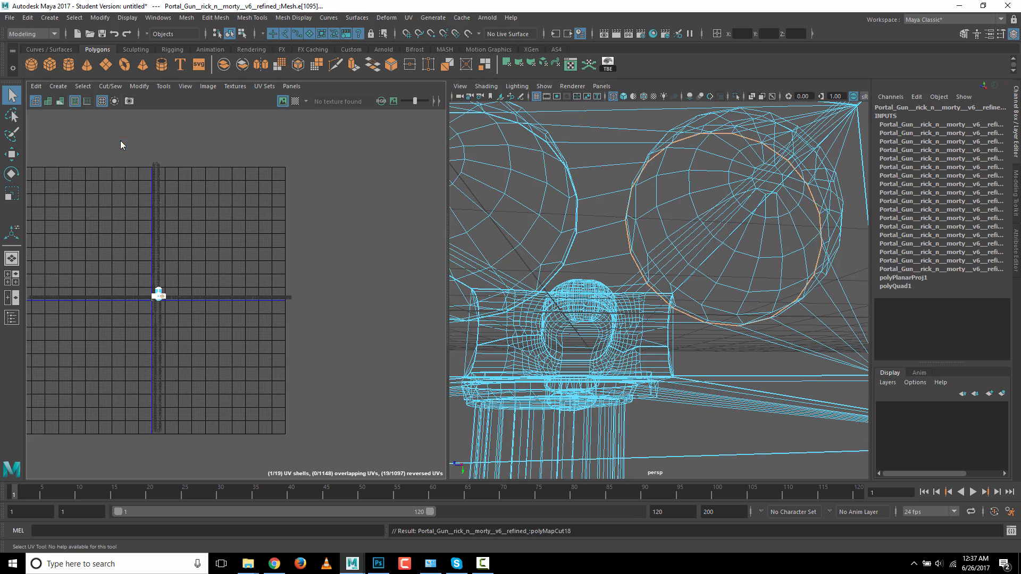
# - Return to shaded display and cut the UVs along one edge line from the first end sphere's front cap down to its base
pyautogui.keyDown('alt'); pyautogui.moveTo(729, 386); pyautogui.dragTo(524, 414, button='right'); pyautogui.keyUp('alt')
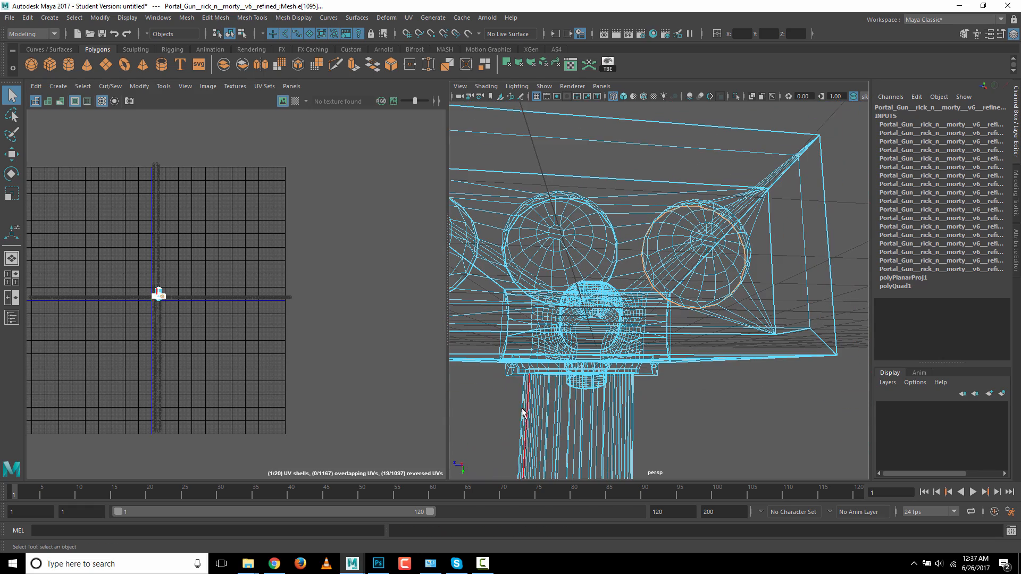
pyautogui.keyDown('alt'); pyautogui.moveTo(606, 377); pyautogui.dragTo(615, 355); pyautogui.keyUp('alt')
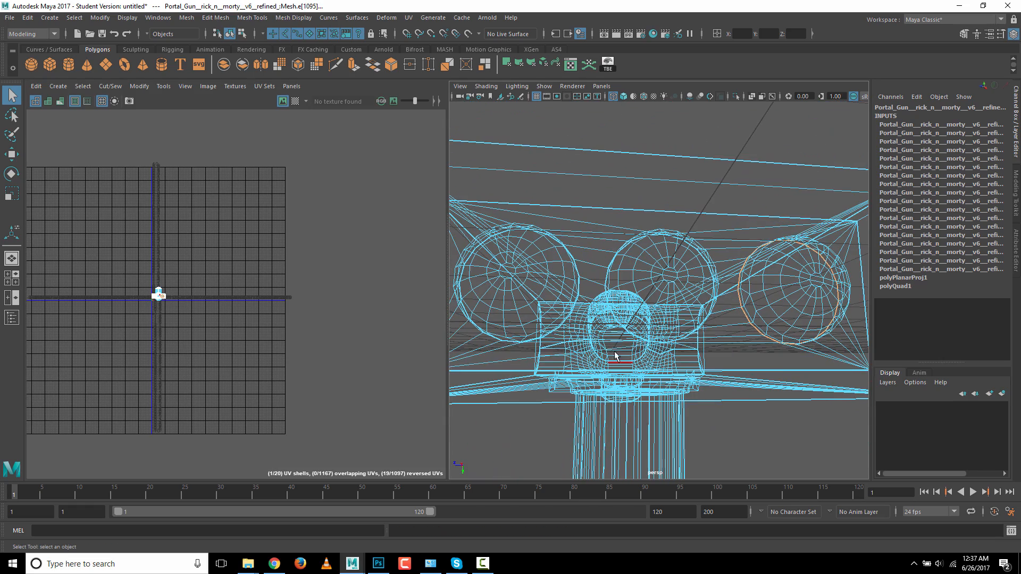
pyautogui.press('5')
pyautogui.moveTo(524, 367)
pyautogui.keyDown('alt'); pyautogui.mouseDown()
pyautogui.moveTo(570, 336)
pyautogui.moveTo(545, 334)
pyautogui.moveTo(527, 314)
pyautogui.moveTo(510, 331)
pyautogui.mouseUp(); pyautogui.keyUp('alt')
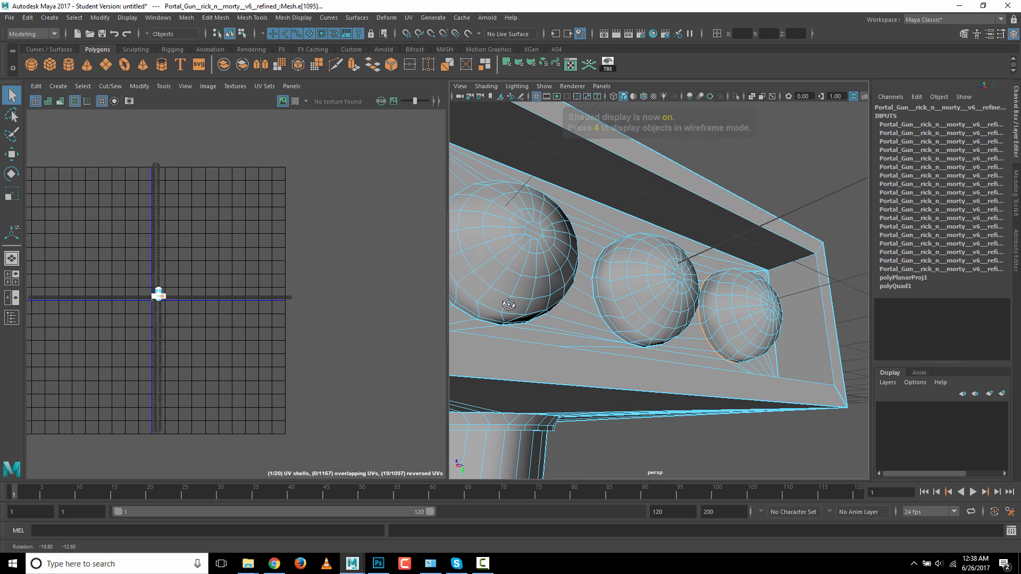
pyautogui.keyDown('alt'); pyautogui.moveTo(429, 333); pyautogui.dragTo(570, 333, button='right'); pyautogui.keyUp('alt')
pyautogui.press('space')
pyautogui.moveTo(472, 353)
pyautogui.keyDown('alt'); pyautogui.mouseDown()
pyautogui.moveTo(497, 312)
pyautogui.moveTo(487, 309)
pyautogui.mouseUp(); pyautogui.keyUp('alt')
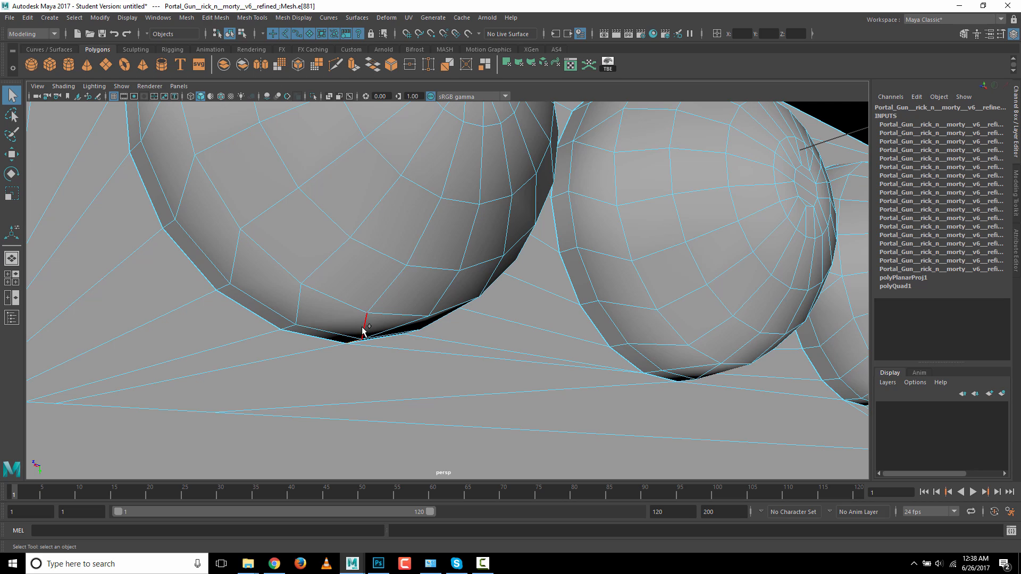
pyautogui.keyDown('alt'); pyautogui.moveTo(479, 313); pyautogui.dragTo(444, 322); pyautogui.keyUp('alt')
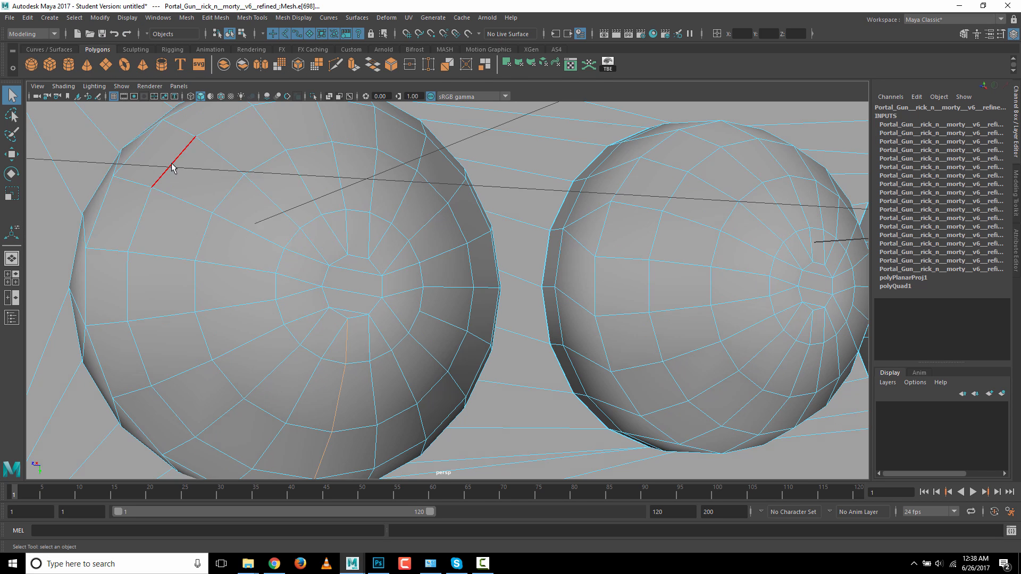
pyautogui.press('space')
pyautogui.click(110, 86)
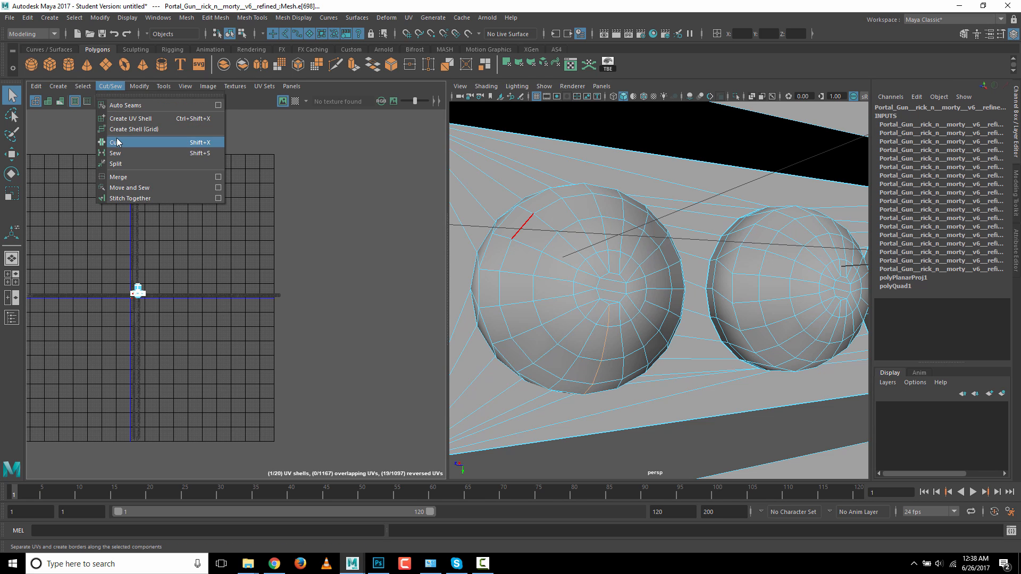
pyautogui.click(176, 141)
# - Select an edge line from the middle sphere's front cap down to its base and cut the UVs along it
pyautogui.press('space')
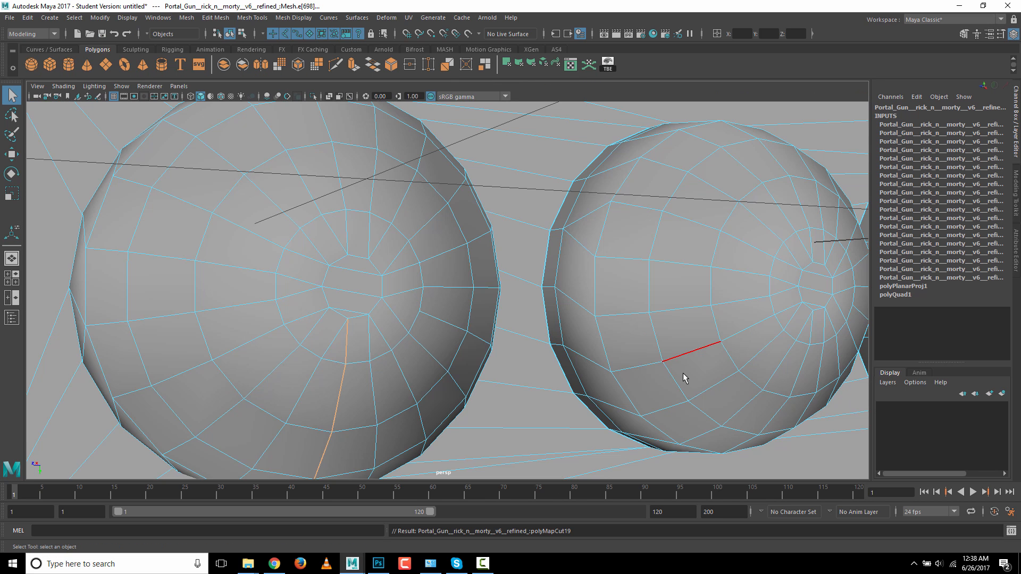
pyautogui.keyDown('alt'); pyautogui.moveTo(682, 373); pyautogui.dragTo(495, 285); pyautogui.keyUp('alt')
pyautogui.keyDown('alt'); pyautogui.moveTo(723, 353); pyautogui.dragTo(572, 341); pyautogui.keyUp('alt')
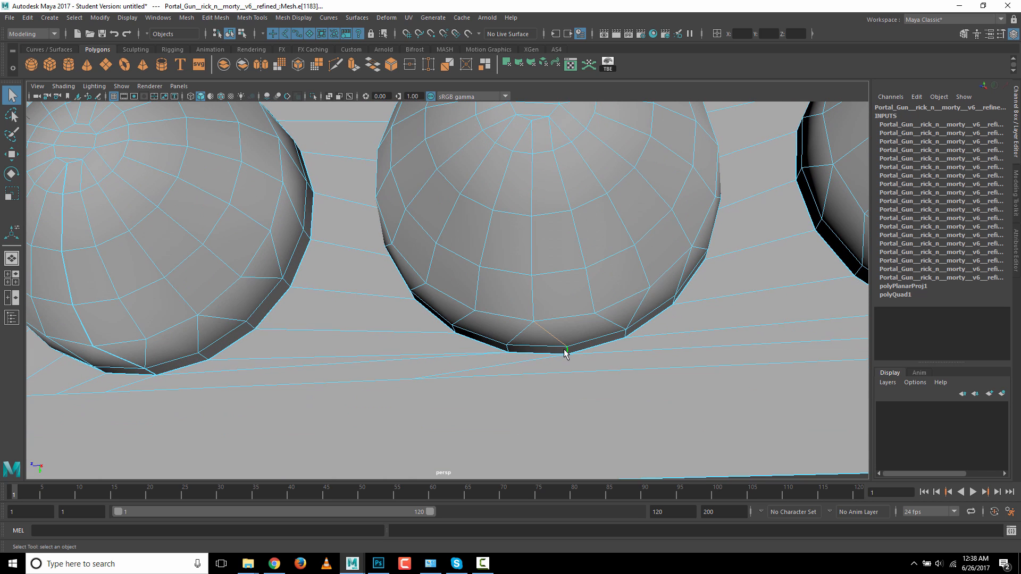
pyautogui.keyDown('alt'); pyautogui.moveTo(553, 291); pyautogui.dragTo(560, 372); pyautogui.keyUp('alt')
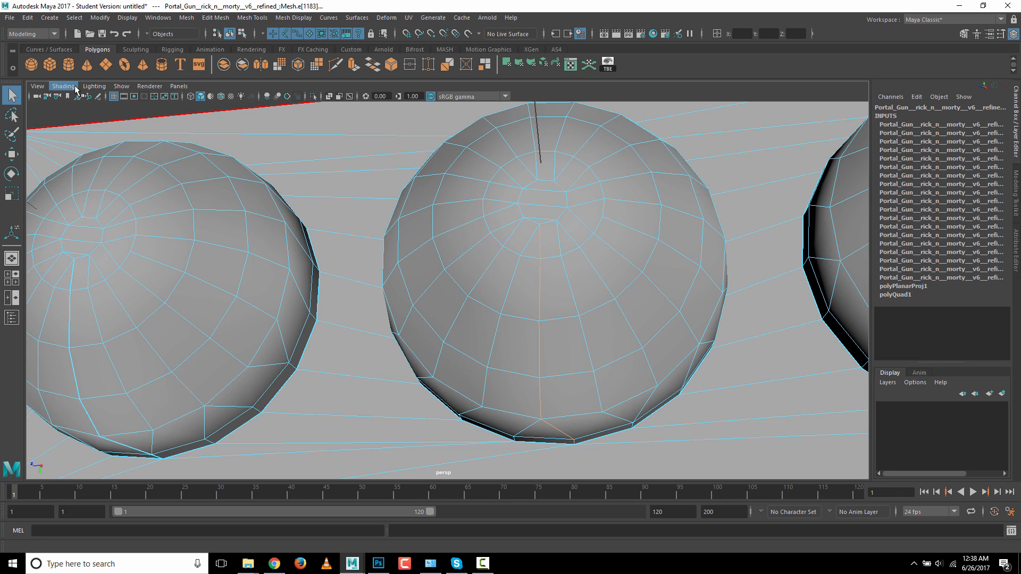
pyautogui.press('space')
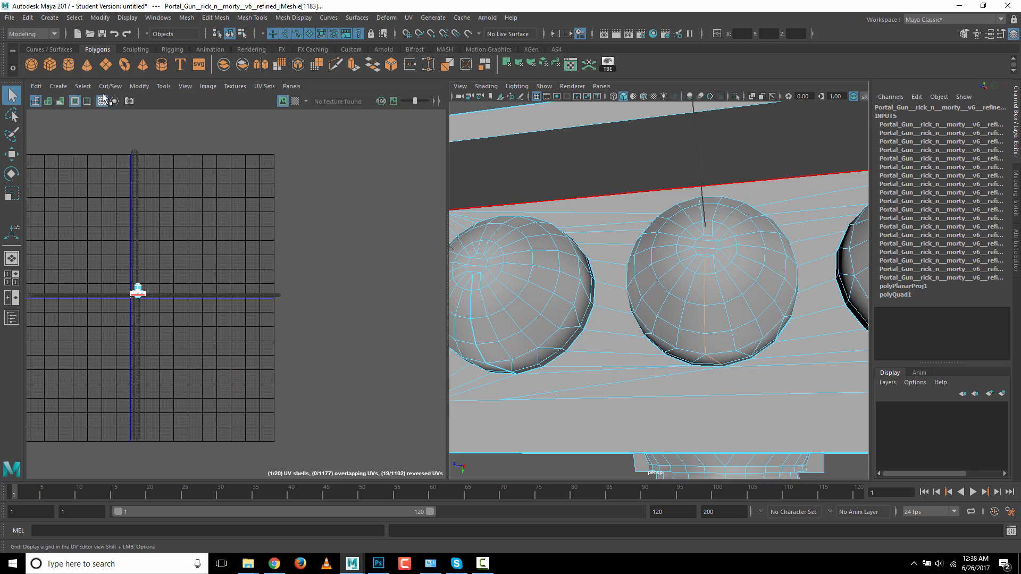
pyautogui.click(110, 85)
pyautogui.click(121, 145)
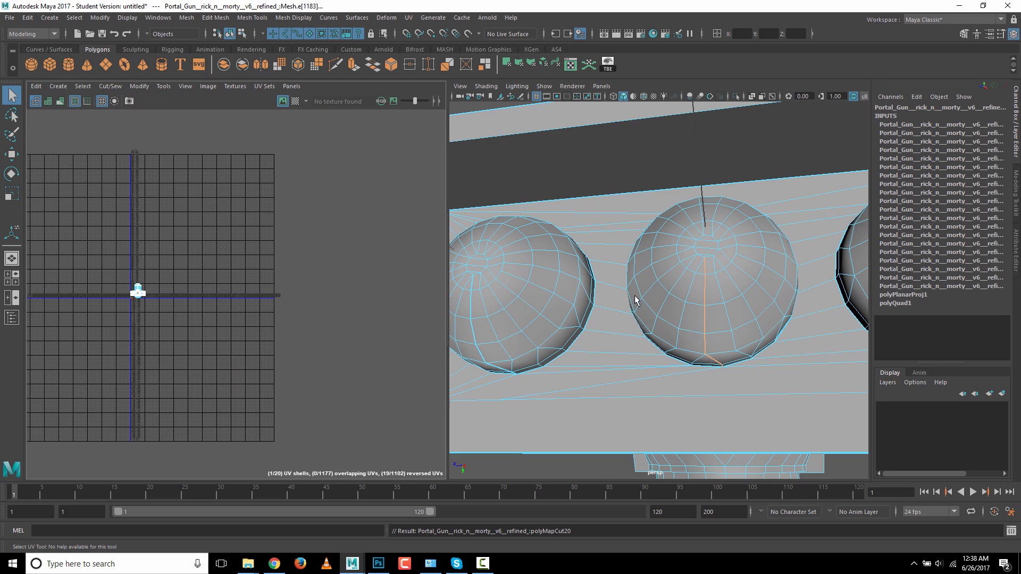
# - Select an edge line from the opposite end sphere's front cap down to its base and cut the UVs along it
pyautogui.press('space')
pyautogui.scroll(3, 585, 319)
pyautogui.keyDown('alt'); pyautogui.moveTo(544, 325); pyautogui.dragTo(319, 312, button='middle'); pyautogui.keyUp('alt')
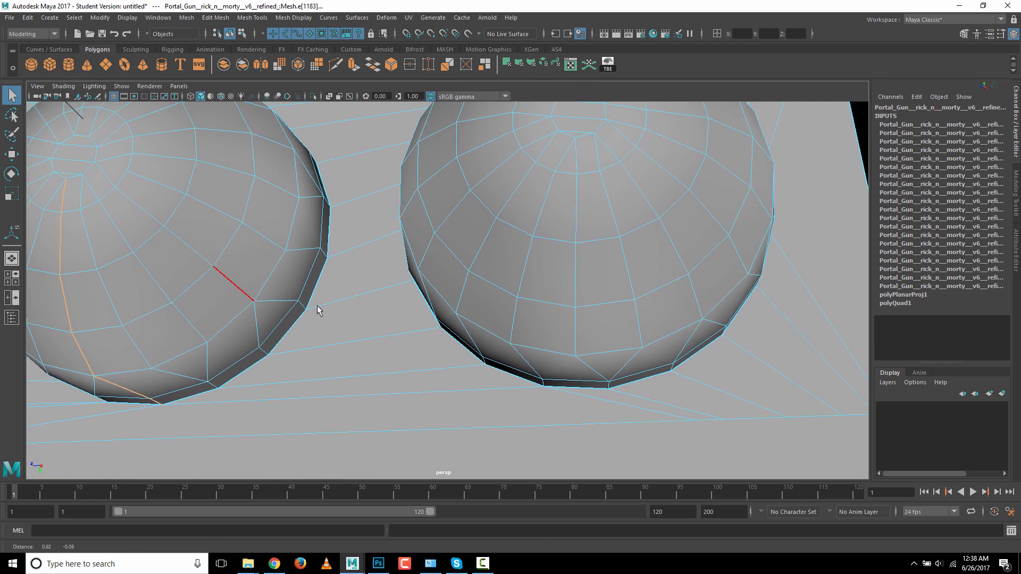
pyautogui.keyDown('alt'); pyautogui.moveTo(657, 375); pyautogui.dragTo(665, 399); pyautogui.keyUp('alt')
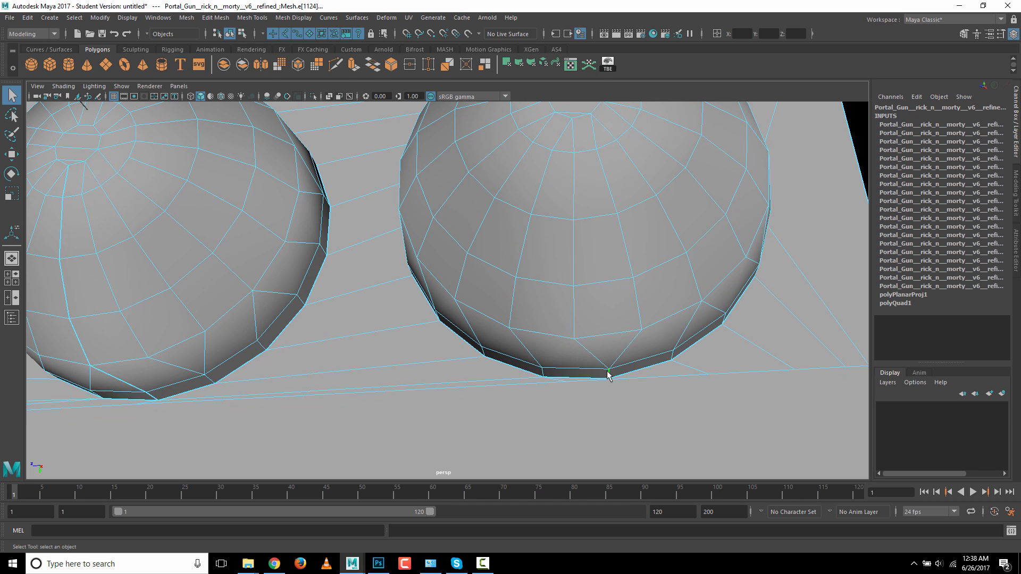
pyautogui.keyDown('alt'); pyautogui.moveTo(601, 307); pyautogui.dragTo(594, 266); pyautogui.keyUp('alt')
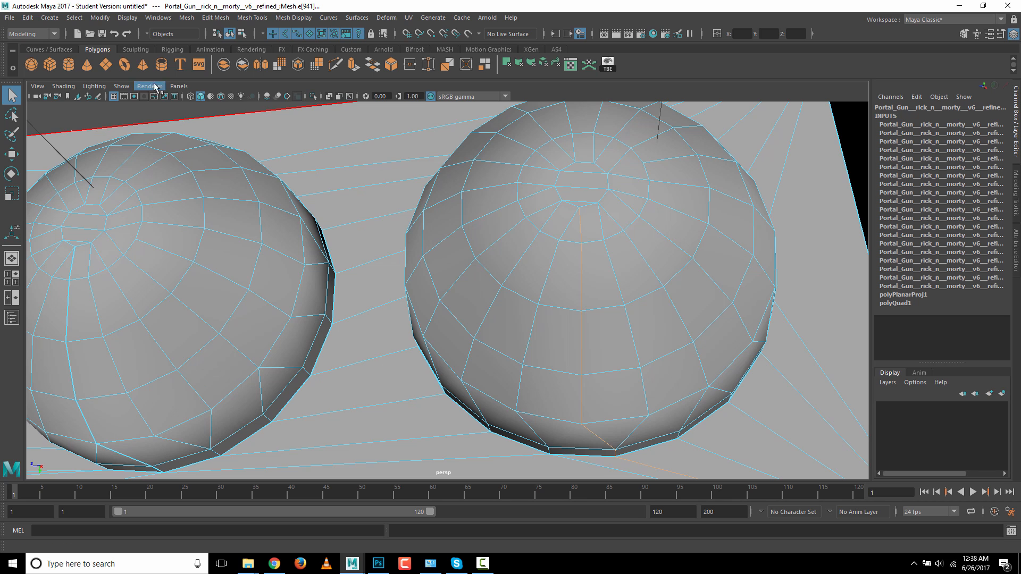
pyautogui.press('space')
pyautogui.click(108, 87)
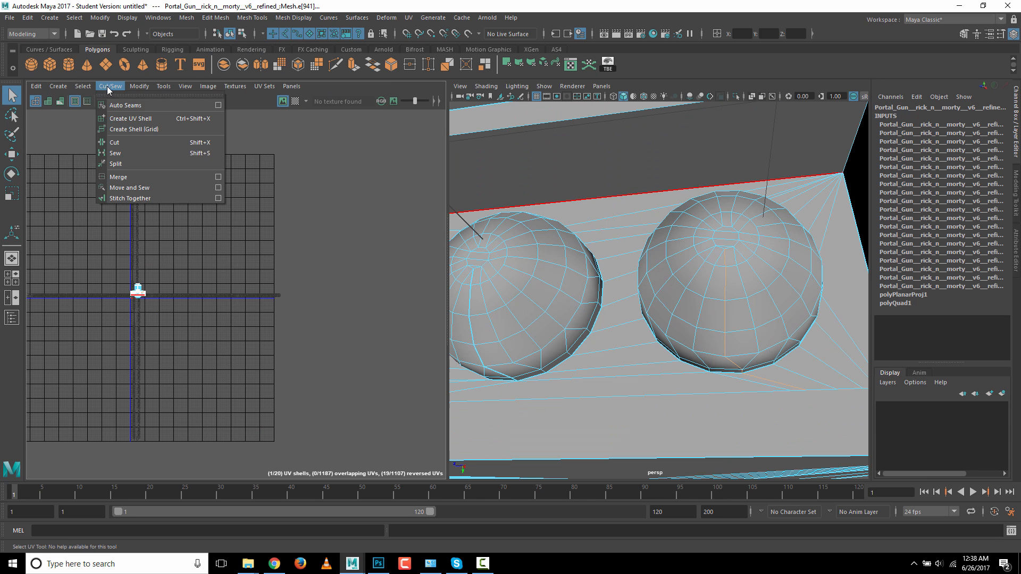
pyautogui.click(117, 142)
# - Switch back to object mode and select the whole portal gun mesh
pyautogui.press('space')
pyautogui.scroll(-5, 585, 266)
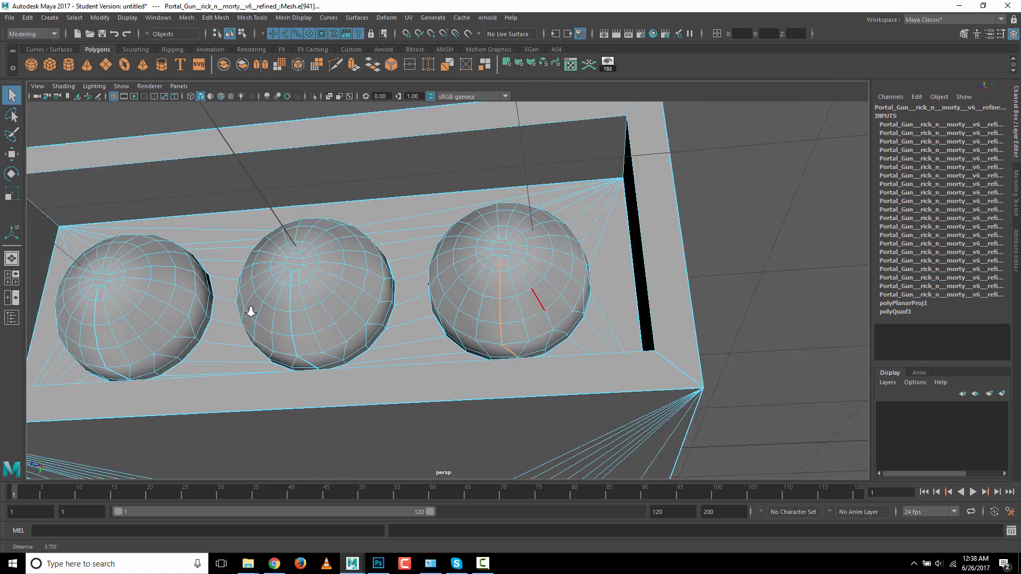
pyautogui.rightClick(562, 257)
pyautogui.click(616, 308)
pyautogui.click(671, 296)
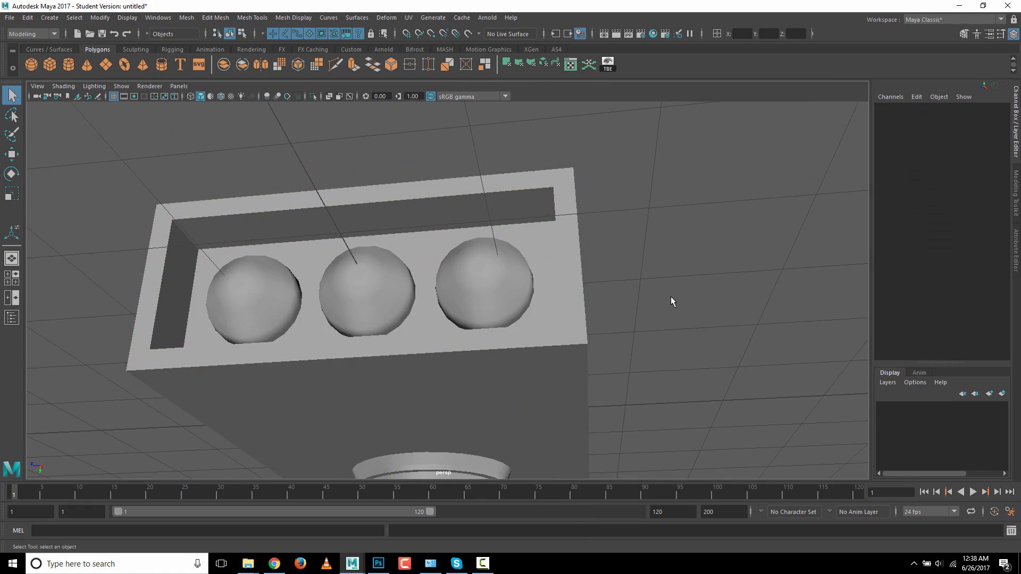
pyautogui.keyDown('alt'); pyautogui.moveTo(672, 296); pyautogui.dragTo(717, 321); pyautogui.keyUp('alt')
pyautogui.click(620, 366)
pyautogui.keyDown('alt'); pyautogui.moveTo(717, 321); pyautogui.dragTo(285, 337, button='right'); pyautogui.keyUp('alt')
pyautogui.keyDown('alt'); pyautogui.moveTo(285, 337); pyautogui.dragTo(682, 460); pyautogui.keyUp('alt')
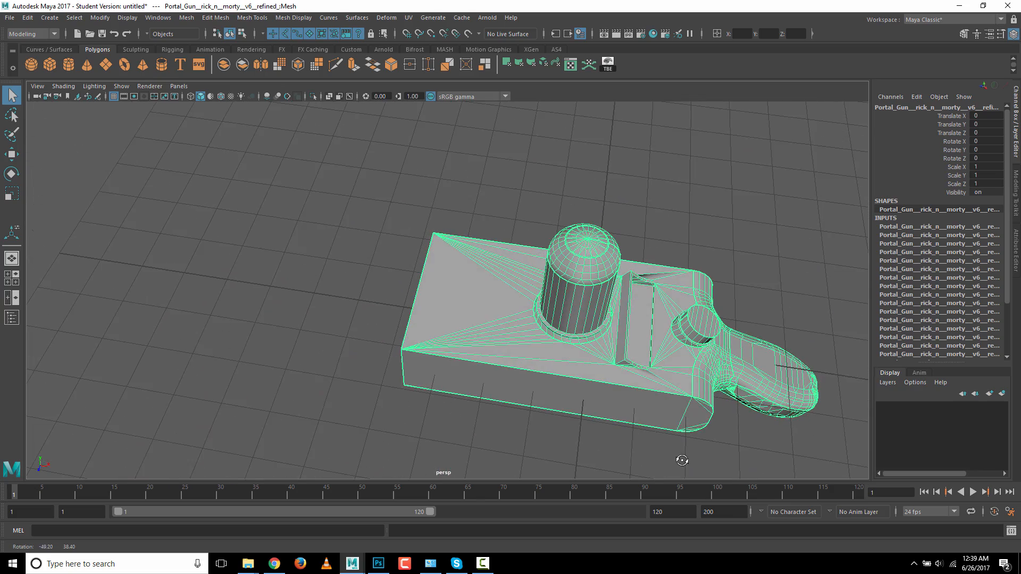
# - Save the scene under the file name gun as Maya ASCII in the default project's scenes folder
pyautogui.click(9, 17)
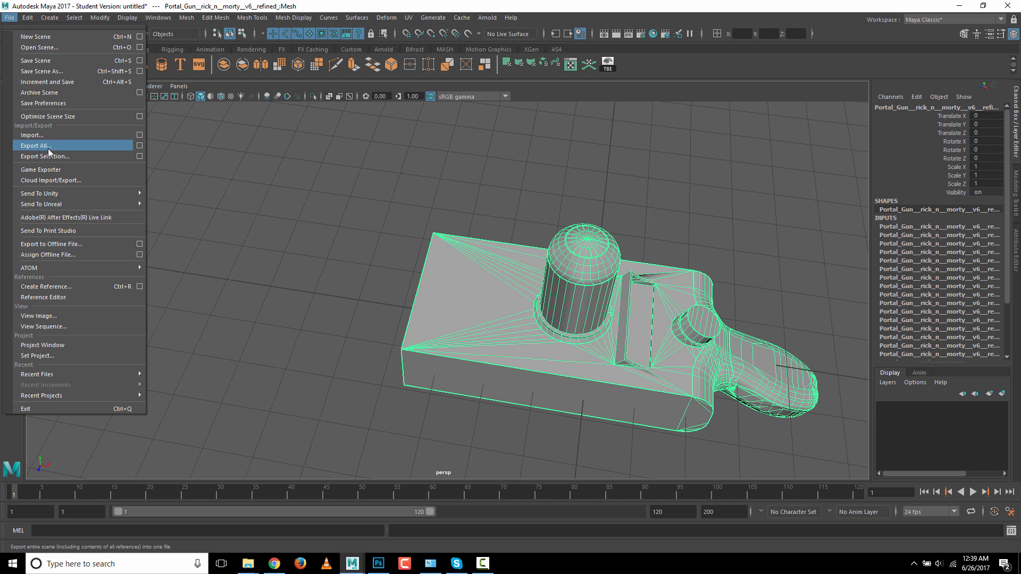
pyautogui.click(41, 71)
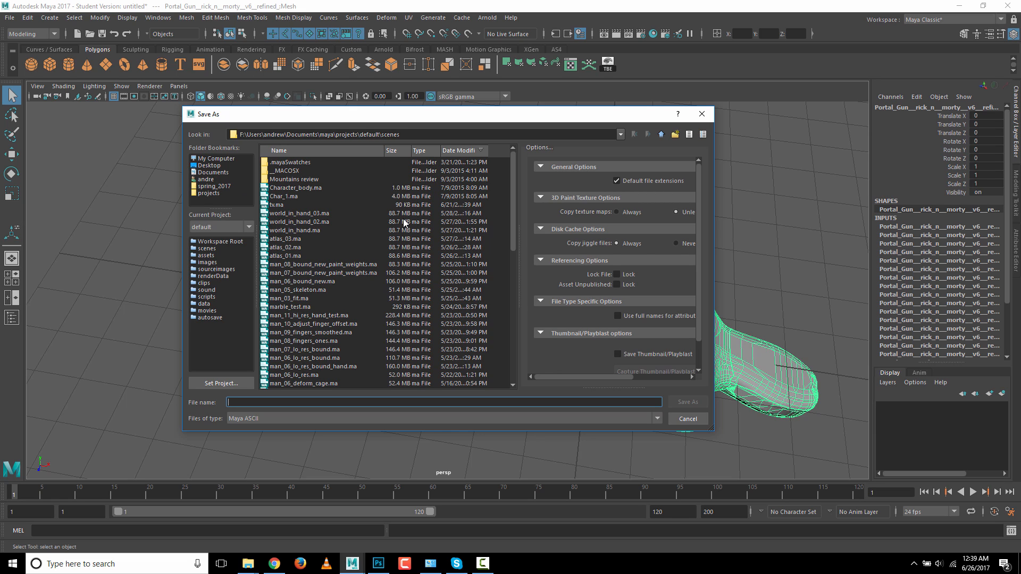
pyautogui.write('gun')
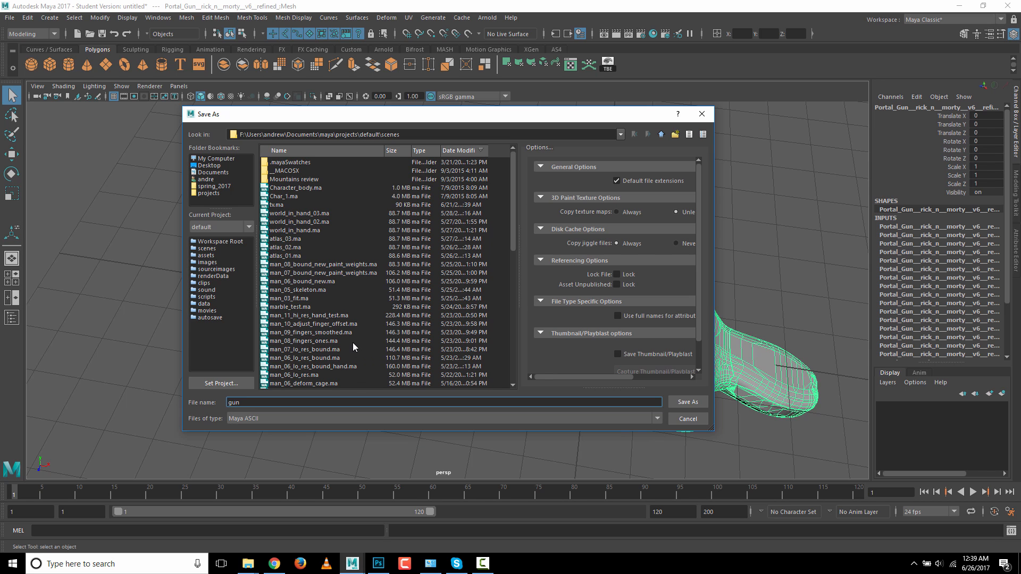
pyautogui.press('Return')
pyautogui.press('Return')
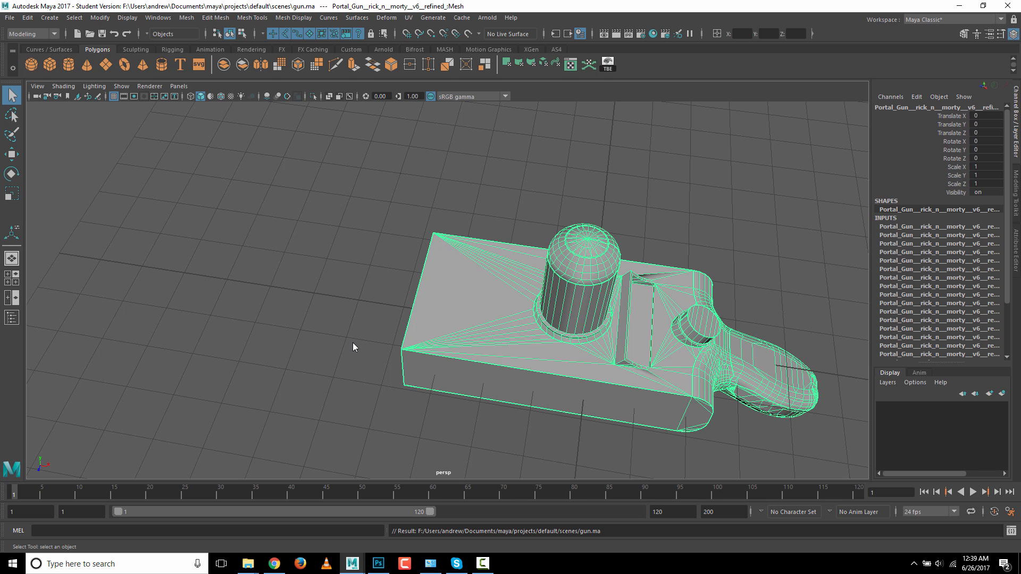
# - Frame the gun's UVs in the UV Editor and switch the mesh to UV component mode
pyautogui.press('space')
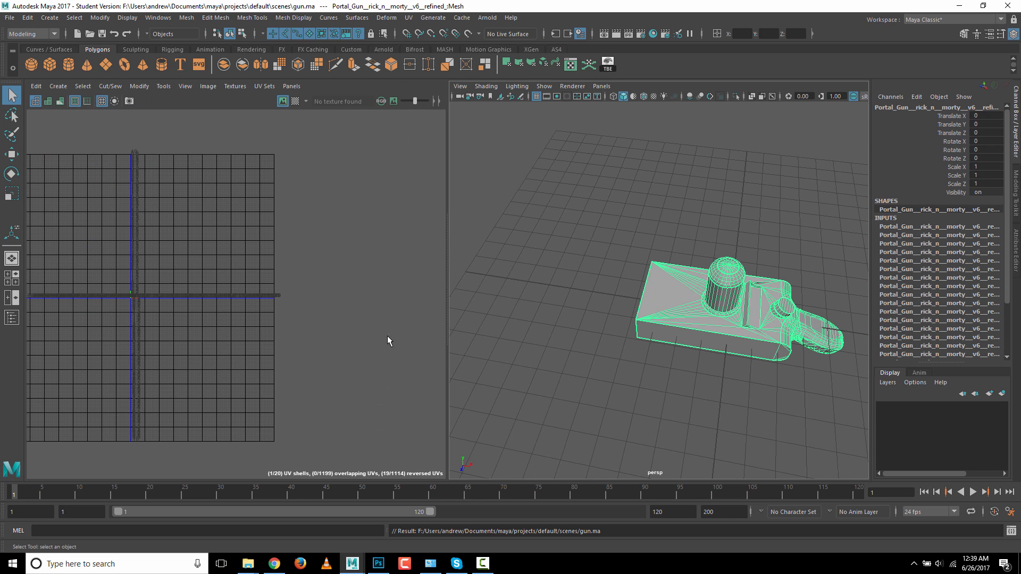
pyautogui.click(172, 281)
pyautogui.press('f')
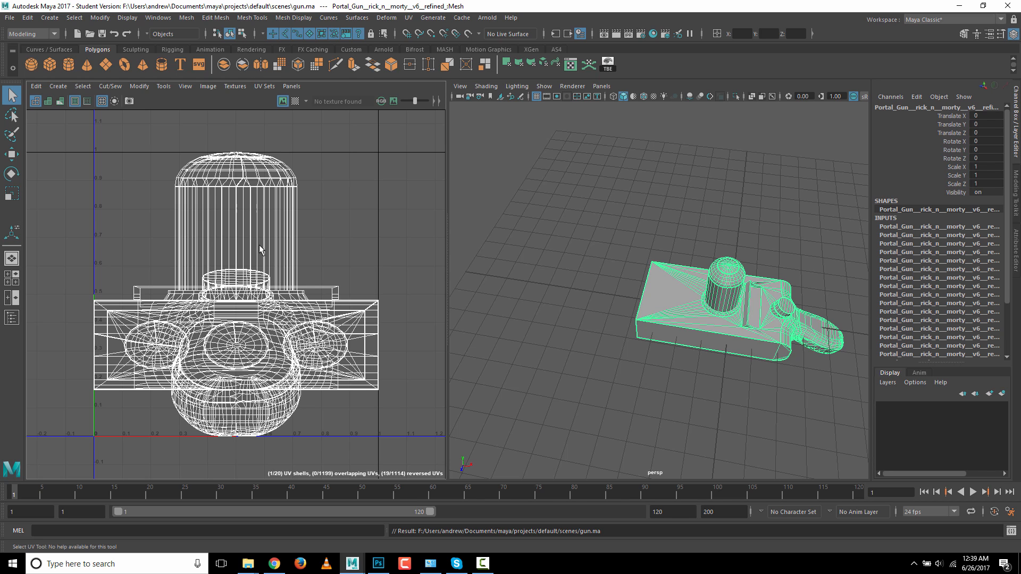
pyautogui.moveTo(673, 257); pyautogui.dragTo(749, 254, button='right')
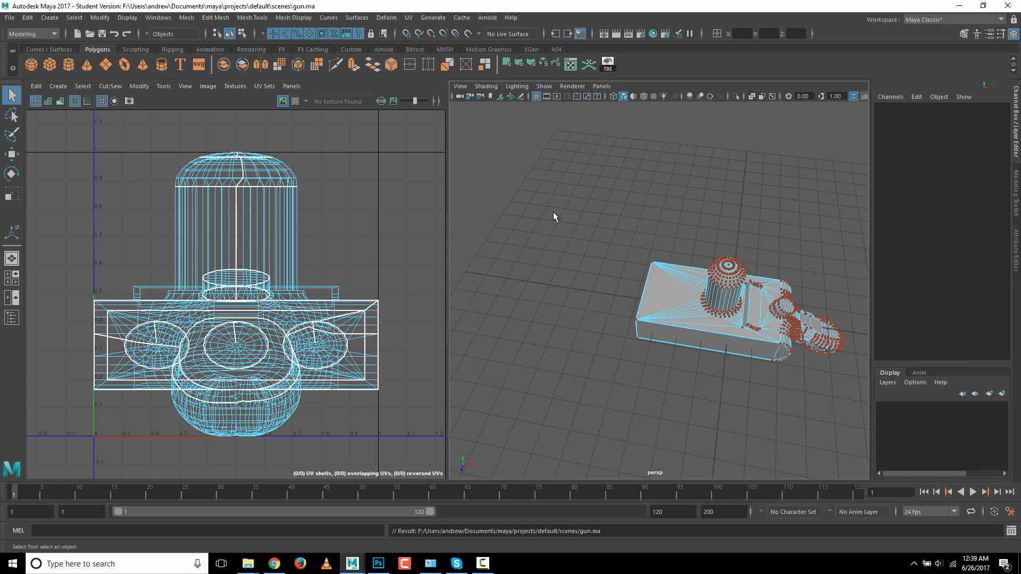
# - Select all the gun's UVs, reset the Unfold options to their defaults and unfold them with the Unfold3D method
pyautogui.moveTo(556, 196); pyautogui.dragTo(868, 428)
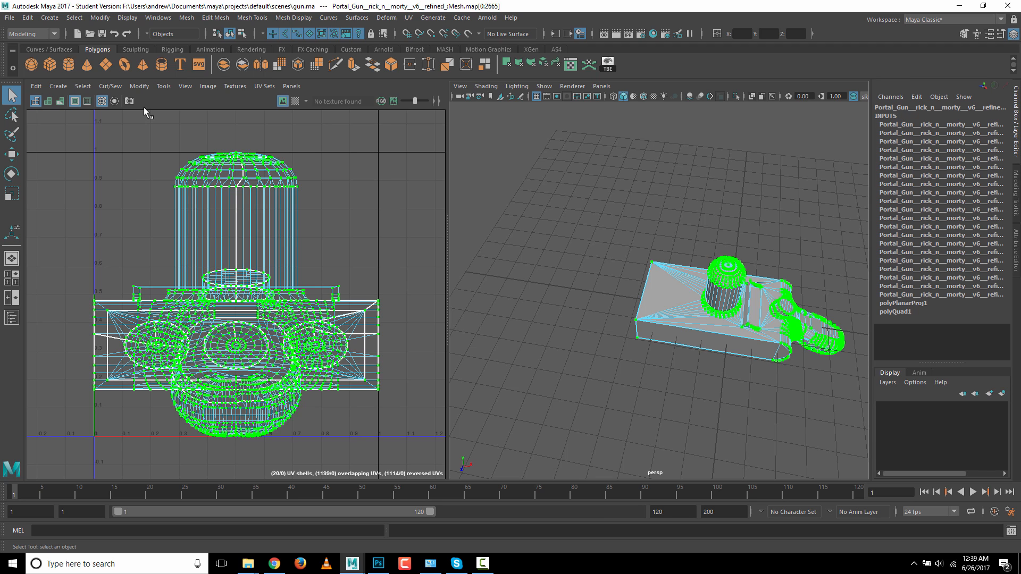
pyautogui.click(147, 90)
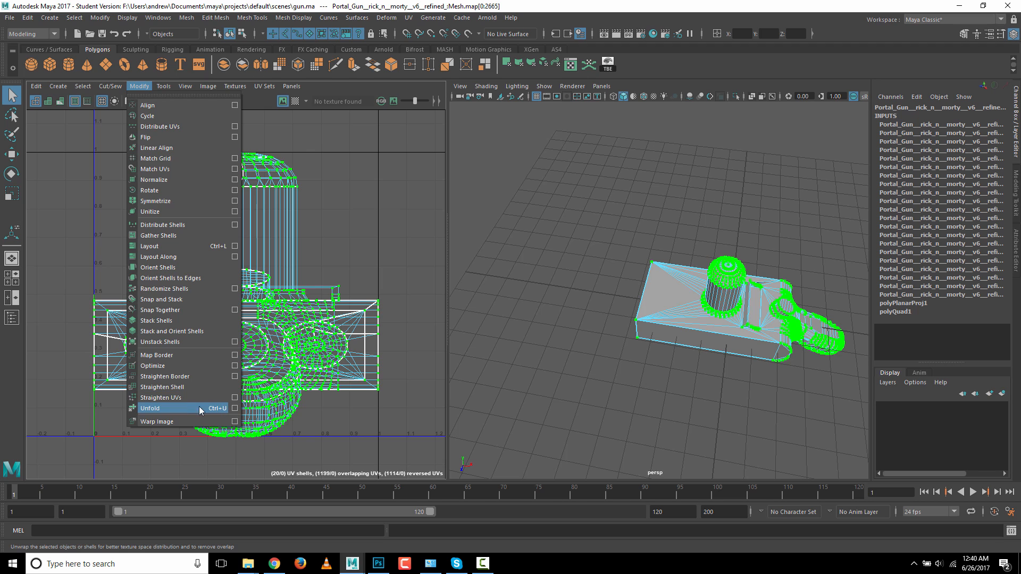
pyautogui.click(235, 408)
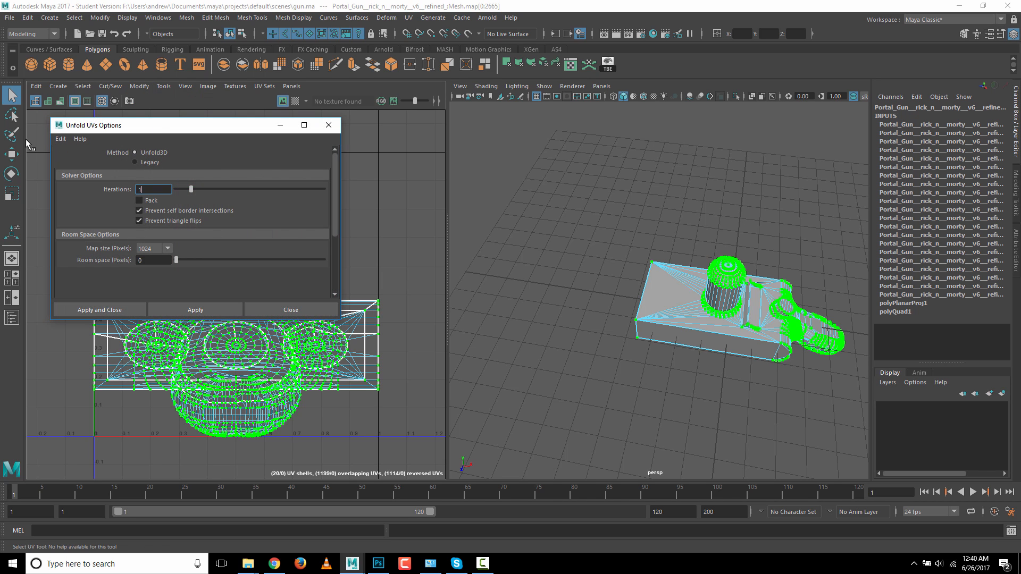
pyautogui.click(59, 140)
pyautogui.click(67, 161)
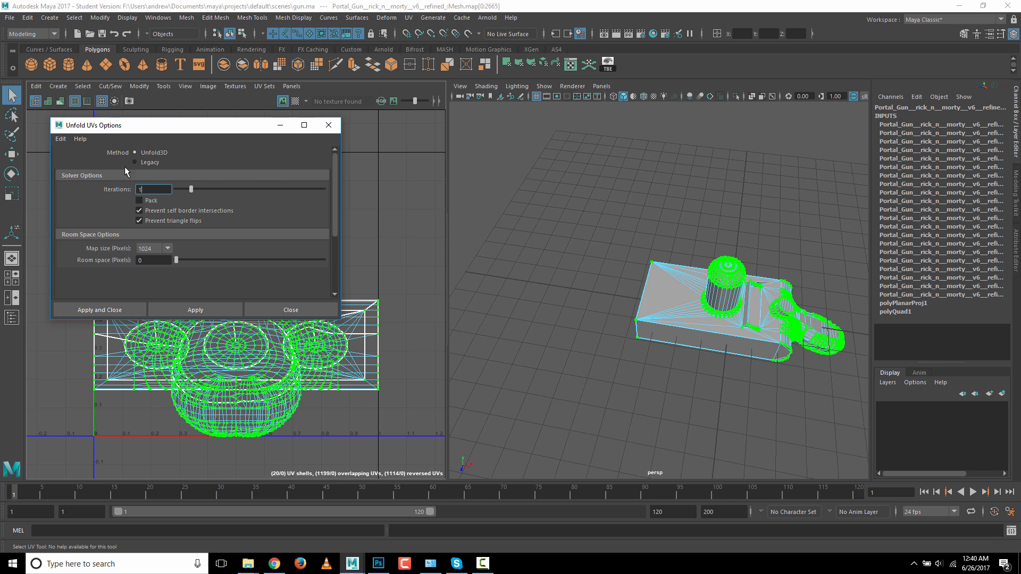
pyautogui.click(106, 311)
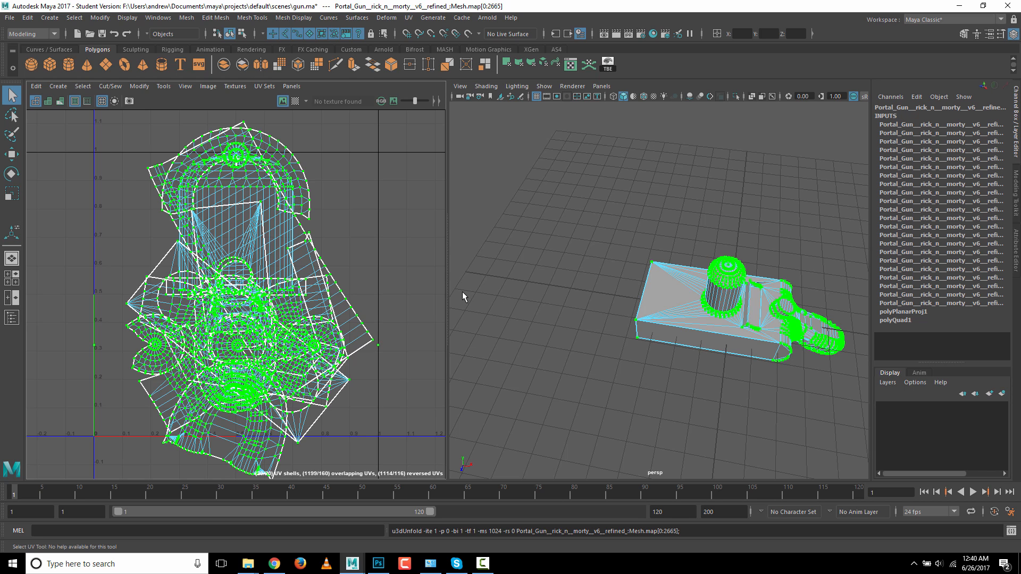
# - Switch the UV Editor to UV shell selection and move the large rectangular cylinder-side shell out of the overlapping pile
pyautogui.click(434, 258)
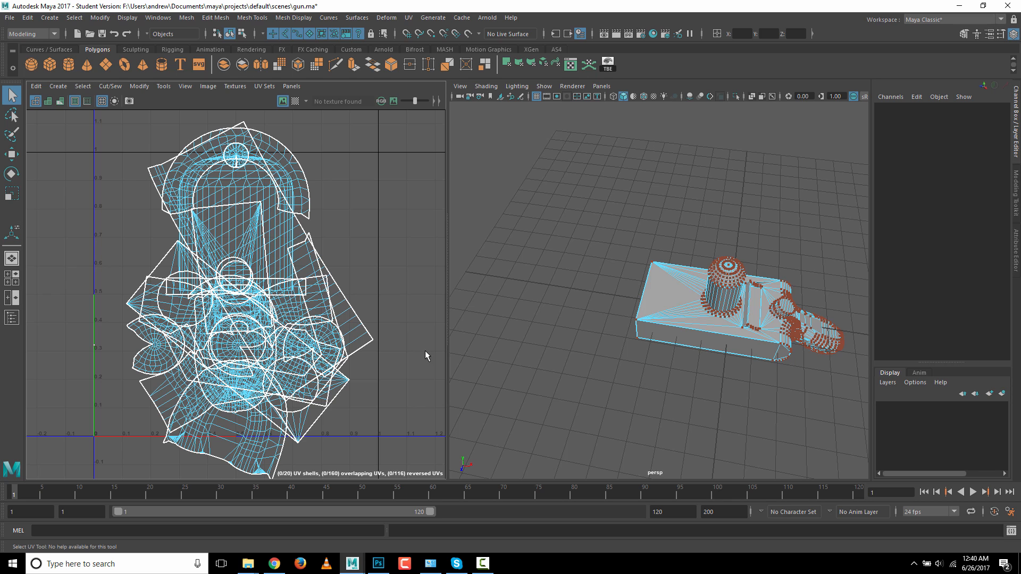
pyautogui.rightClick(354, 321)
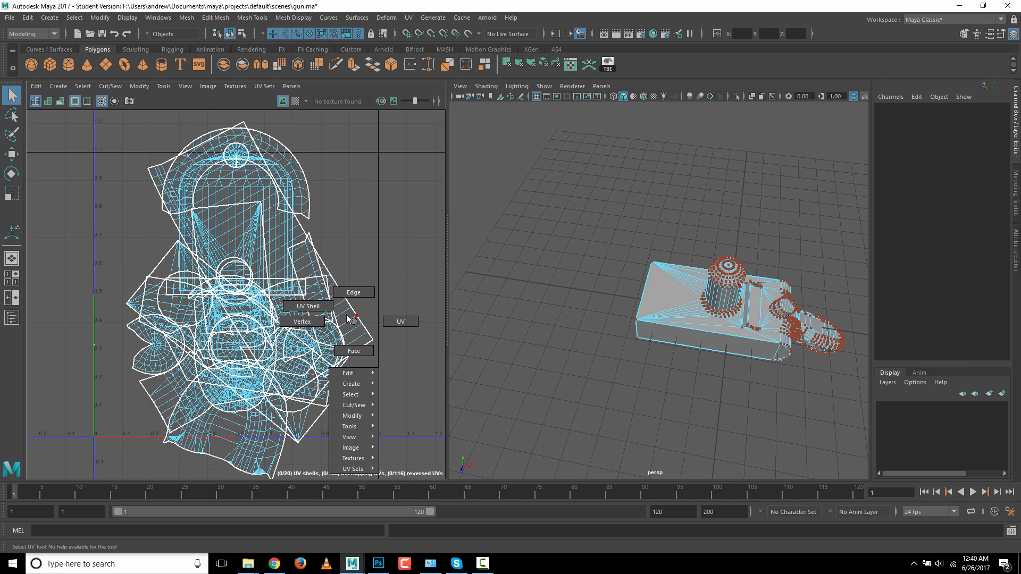
pyautogui.click(308, 306)
pyautogui.click(354, 319)
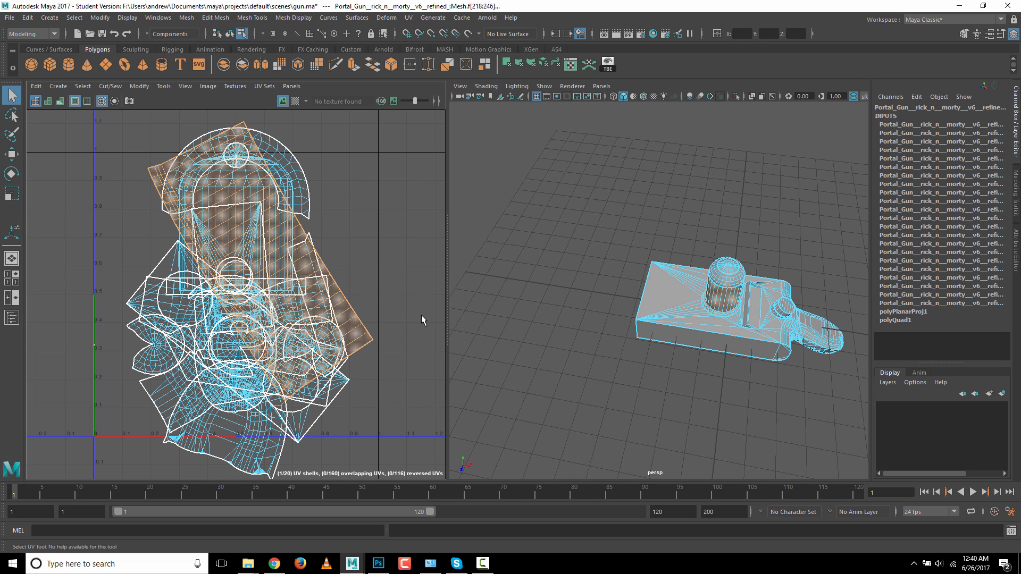
pyautogui.press('w')
pyautogui.moveTo(390, 258); pyautogui.dragTo(565, 213, button='middle')
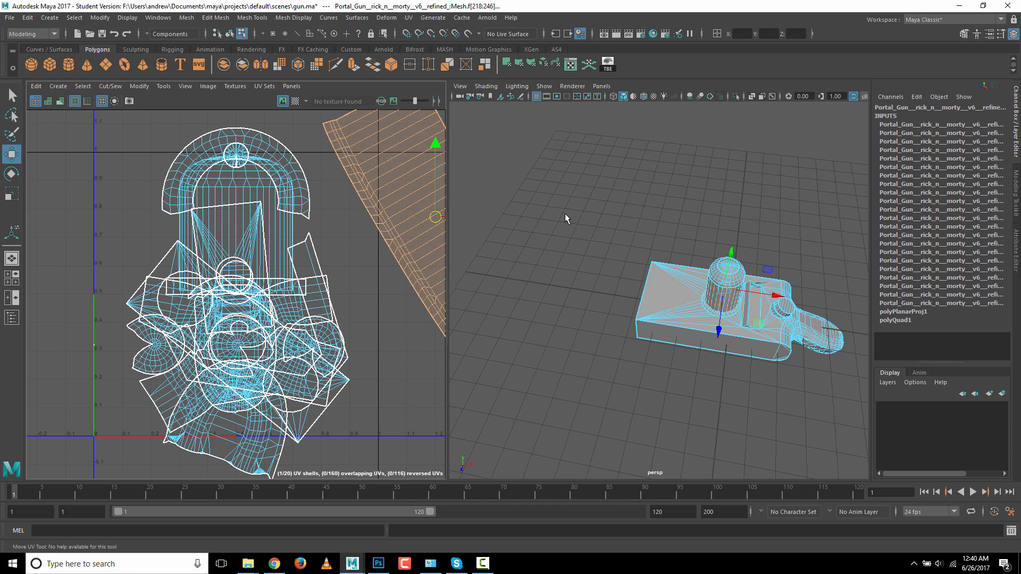
# - Move the arched strip, dome-topped cylinder, flat top plate and three-hole plate shells clear of the overlapping pile
pyautogui.click(299, 196)
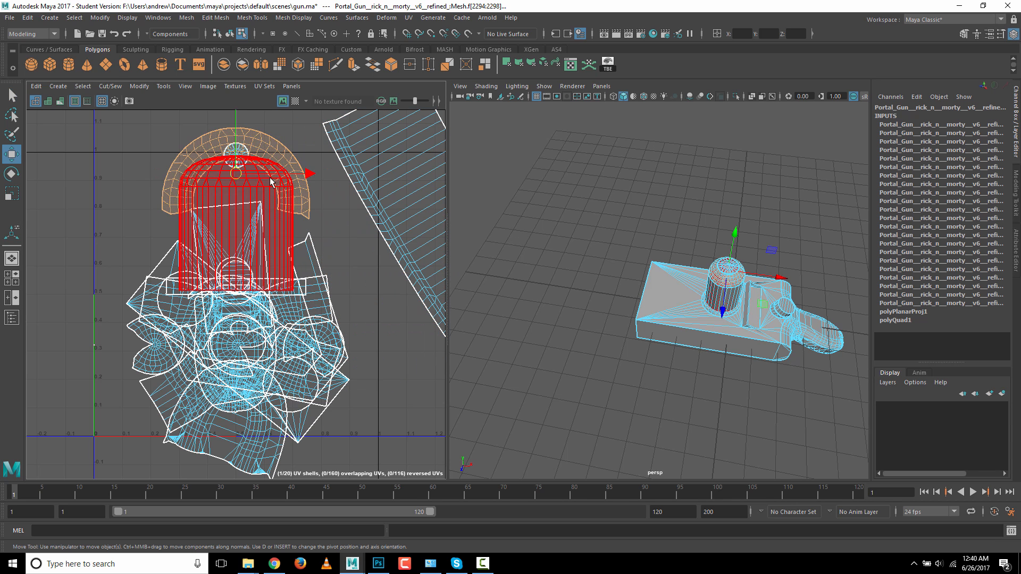
pyautogui.moveTo(271, 182); pyautogui.dragTo(271, 126, button='middle')
pyautogui.click(250, 222)
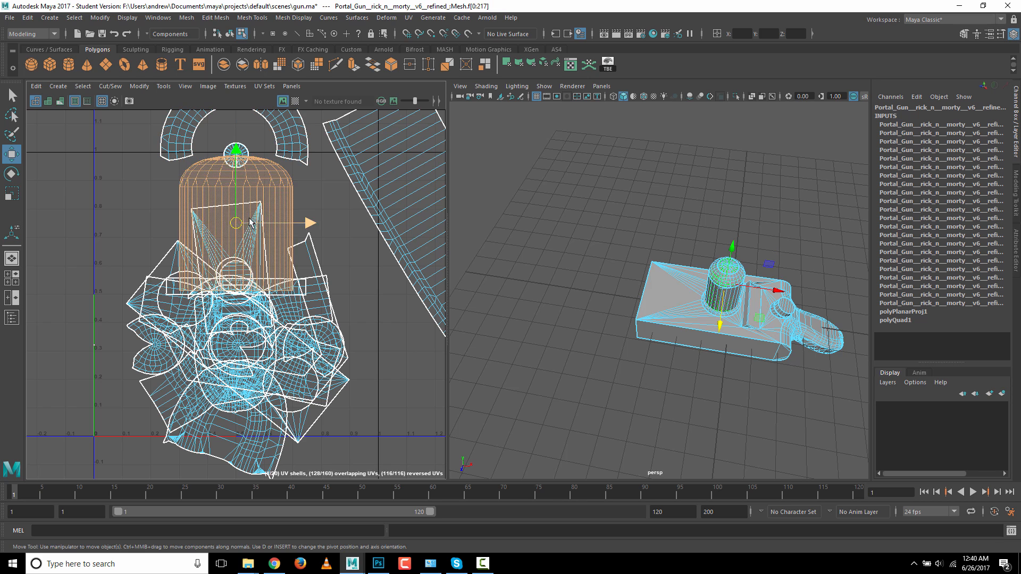
pyautogui.moveTo(250, 222); pyautogui.dragTo(69, 191, button='middle')
pyautogui.click(231, 237)
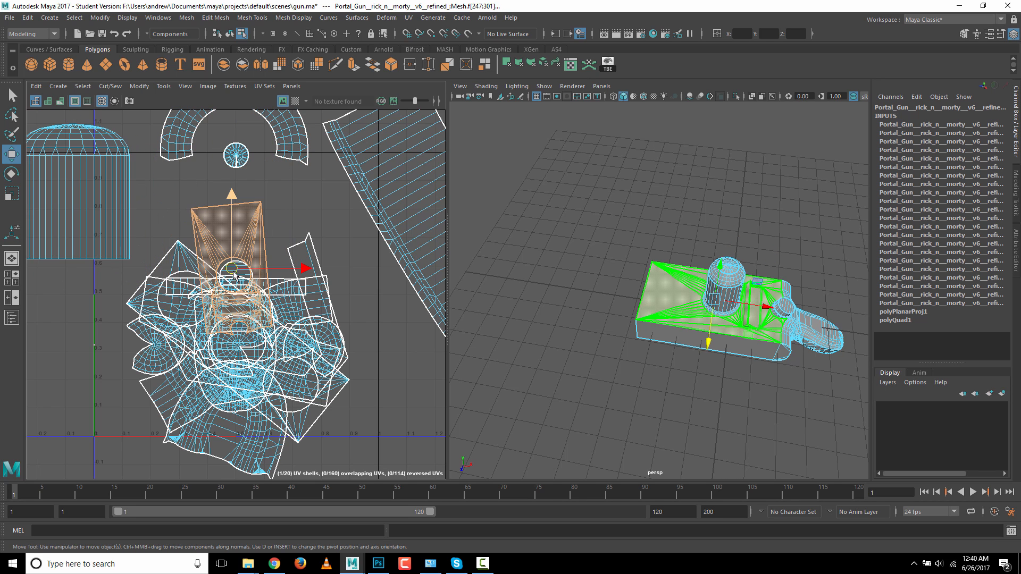
pyautogui.moveTo(234, 274); pyautogui.dragTo(59, 379, button='middle')
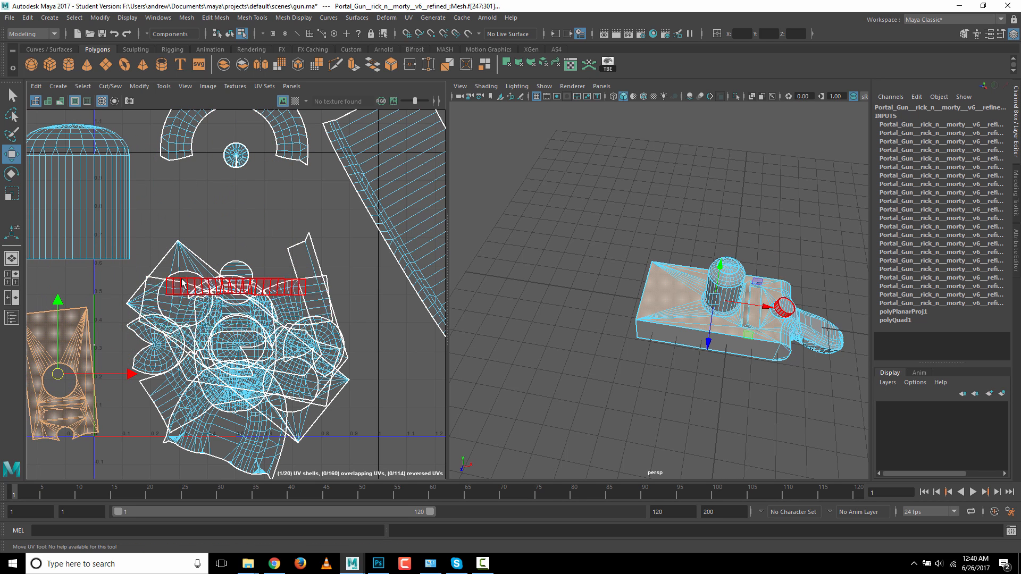
pyautogui.click(198, 273)
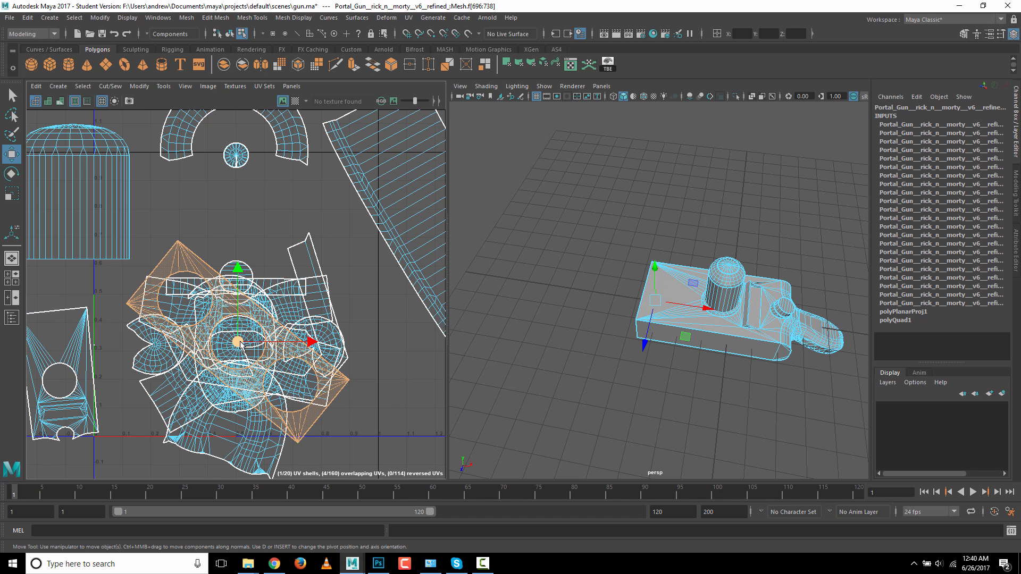
pyautogui.moveTo(240, 345); pyautogui.dragTo(197, 211)
# - Select all the UV shells and lay them out automatically within the 0 to 1 UV square
pyautogui.scroll(-3, 375, 359)
pyautogui.scroll(-2, 375, 357)
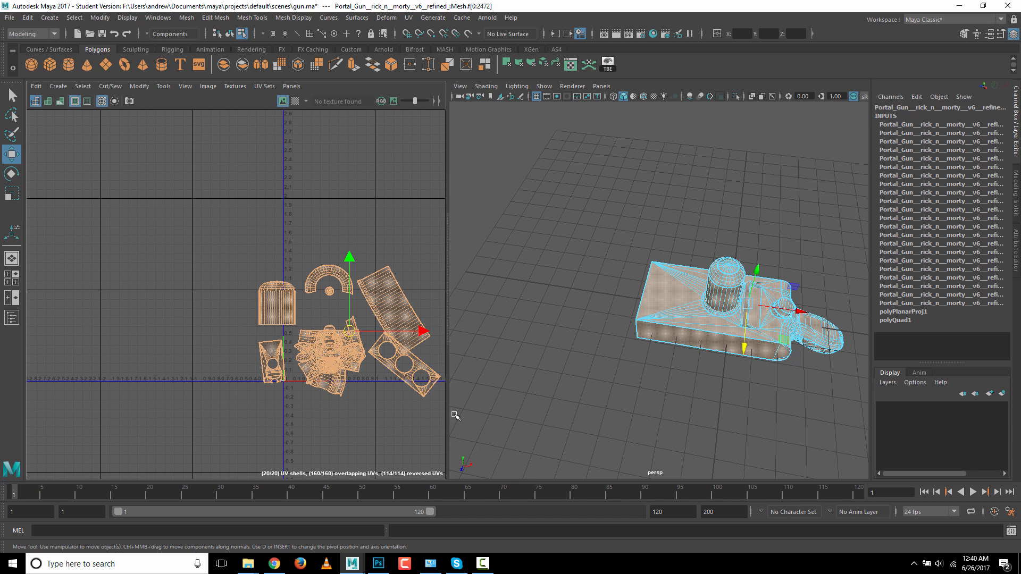
pyautogui.click(140, 86)
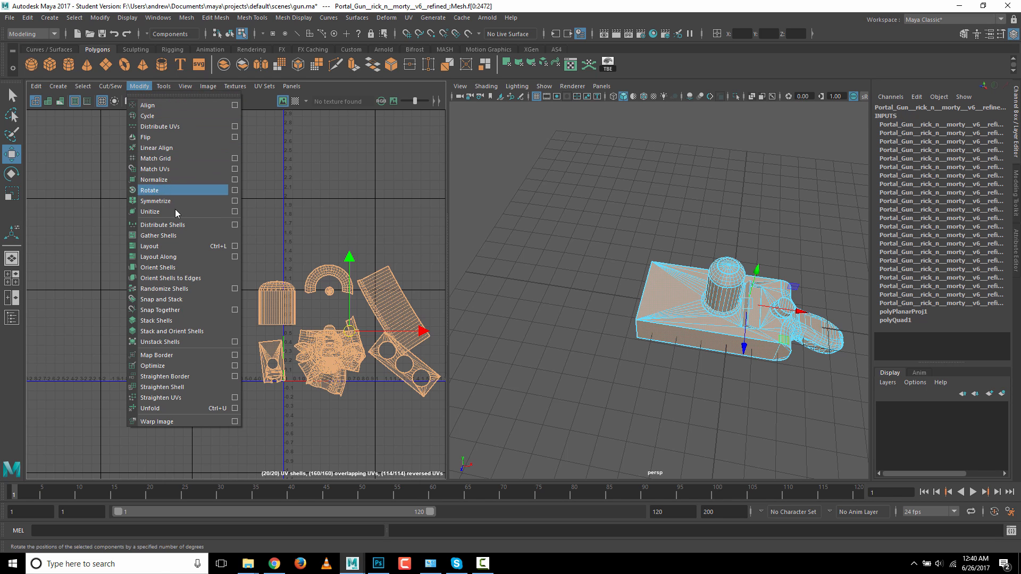
pyautogui.click(175, 246)
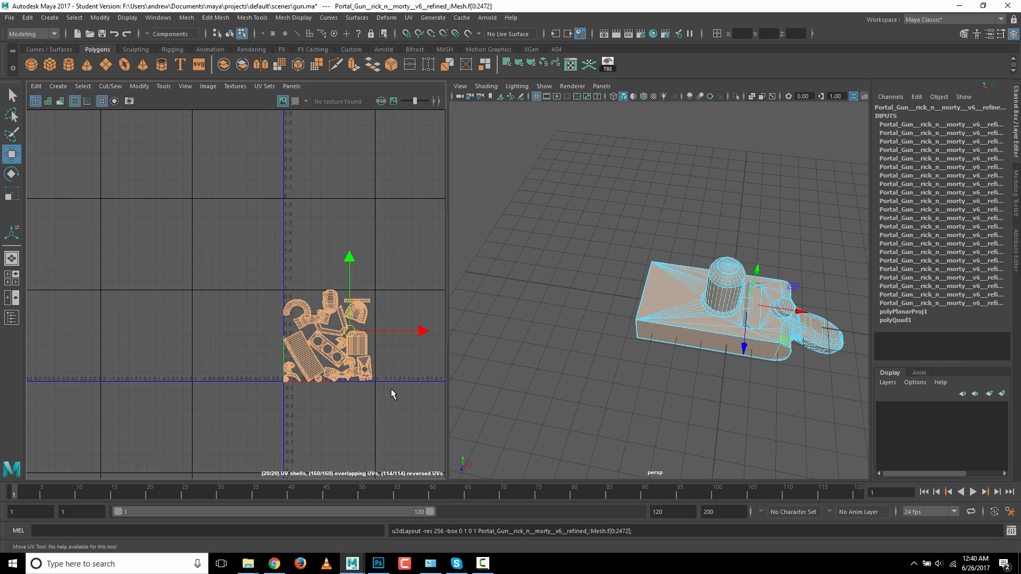
# - Move the rounded fan-shaped shell away from the thin straight strip it touches
pyautogui.keyDown('alt'); pyautogui.moveTo(381, 387); pyautogui.dragTo(318, 326, button='middle'); pyautogui.keyUp('alt')
pyautogui.keyDown('alt'); pyautogui.moveTo(208, 318); pyautogui.dragTo(572, 320, button='right'); pyautogui.keyUp('alt')
pyautogui.keyDown('alt'); pyautogui.moveTo(378, 299); pyautogui.dragTo(267, 309, button='middle'); pyautogui.keyUp('alt')
pyautogui.keyDown('alt'); pyautogui.moveTo(257, 262); pyautogui.dragTo(240, 296, button='middle'); pyautogui.keyUp('alt')
pyautogui.keyDown('alt'); pyautogui.moveTo(167, 240); pyautogui.dragTo(591, 263, button='right'); pyautogui.keyUp('alt')
pyautogui.click(243, 201)
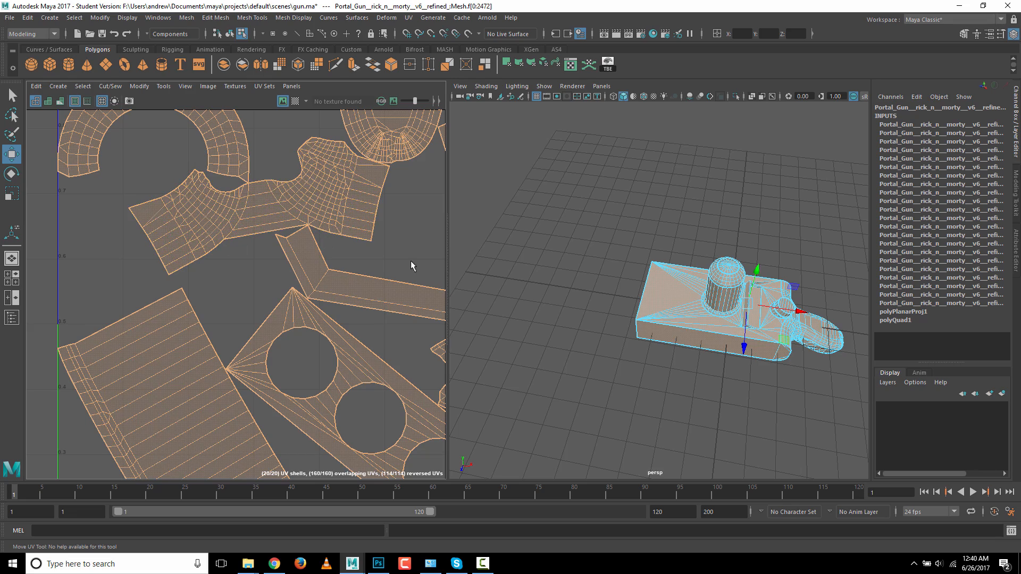
pyautogui.keyDown('alt'); pyautogui.moveTo(426, 258); pyautogui.dragTo(129, 328, button='middle'); pyautogui.keyUp('alt')
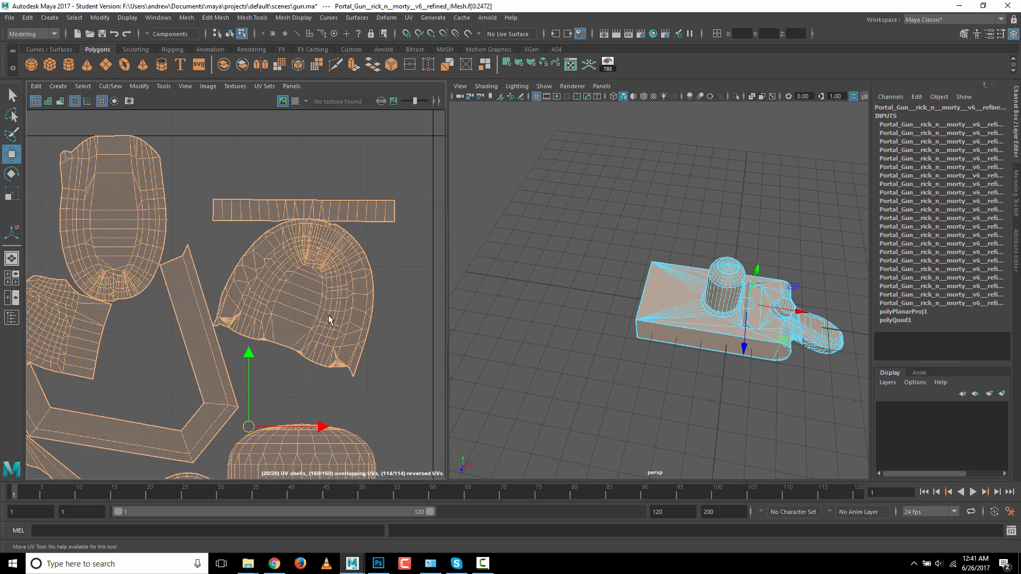
pyautogui.click(301, 306)
pyautogui.moveTo(294, 301); pyautogui.dragTo(320, 333)
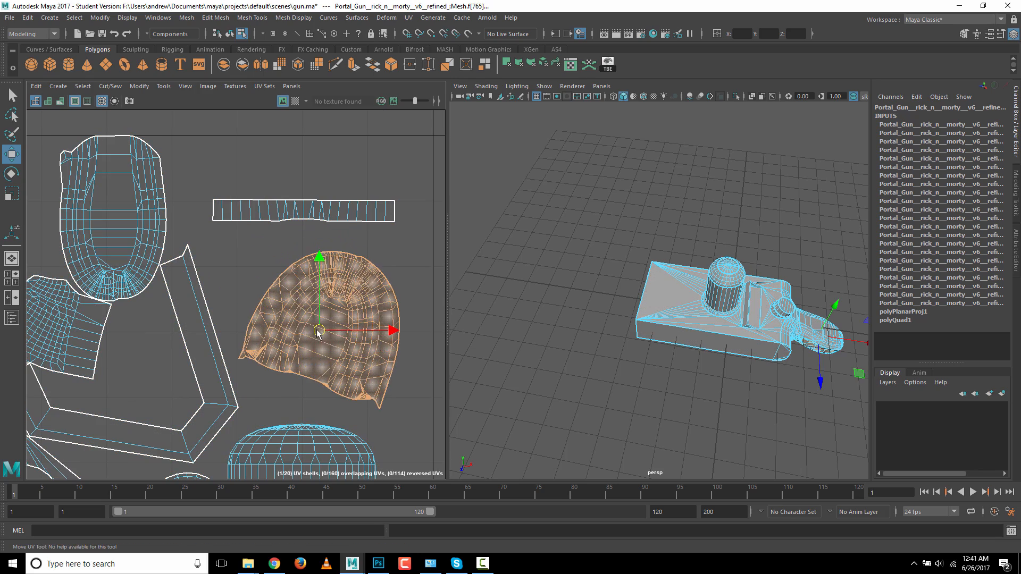
# - Move the arched strip shell away from the wavy shell beneath it so a gap separates them
pyautogui.keyDown('alt'); pyautogui.moveTo(249, 304); pyautogui.dragTo(305, 303, button='middle'); pyautogui.keyUp('alt')
pyautogui.keyDown('alt'); pyautogui.moveTo(221, 298); pyautogui.dragTo(338, 222, button='middle'); pyautogui.keyUp('alt')
pyautogui.click(228, 234)
pyautogui.keyDown('alt'); pyautogui.moveTo(179, 209); pyautogui.dragTo(327, 258, button='middle'); pyautogui.keyUp('alt')
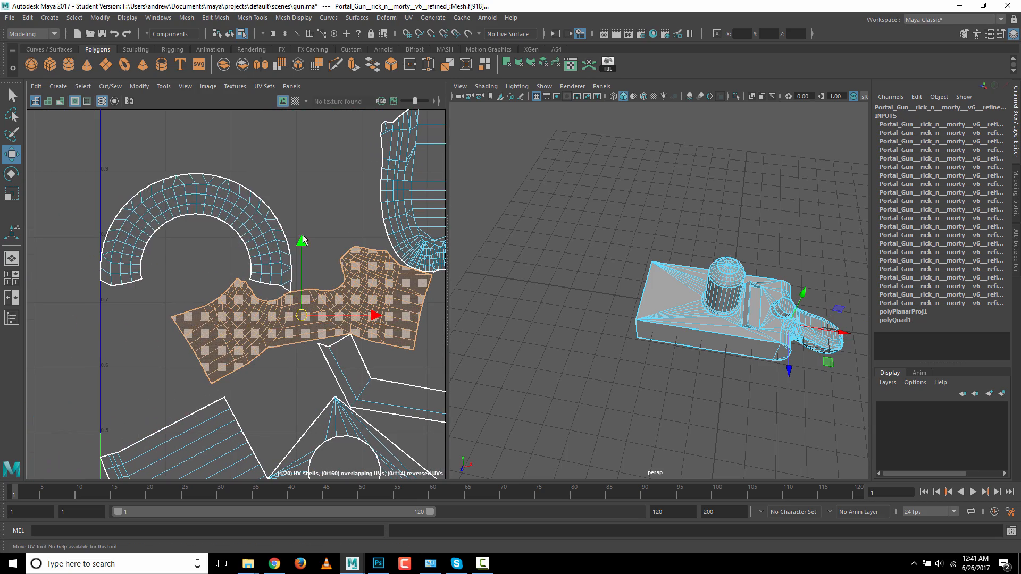
pyautogui.click(233, 216)
pyautogui.moveTo(197, 236); pyautogui.dragTo(238, 184)
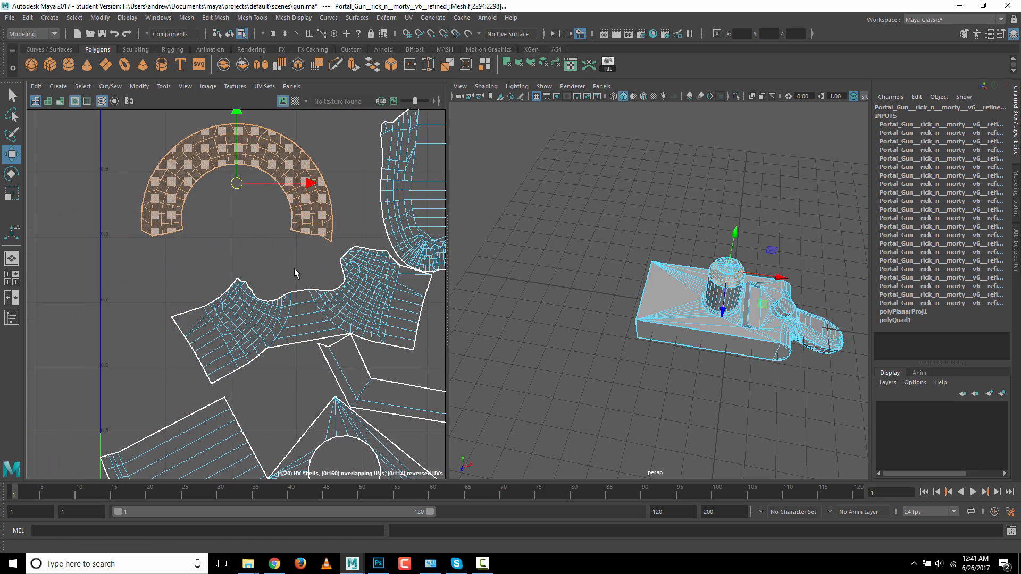
# - Check the spacing of the remaining shells in the UV square, selecting the wing-shaped shell near the lower border
pyautogui.keyDown('alt'); pyautogui.moveTo(295, 268); pyautogui.dragTo(197, 162, button='middle'); pyautogui.keyUp('alt')
pyautogui.keyDown('alt'); pyautogui.moveTo(300, 246); pyautogui.dragTo(86, 267, button='right'); pyautogui.keyUp('alt')
pyautogui.keyDown('alt'); pyautogui.moveTo(352, 338); pyautogui.dragTo(236, 250, button='middle'); pyautogui.keyUp('alt')
pyautogui.click(290, 354)
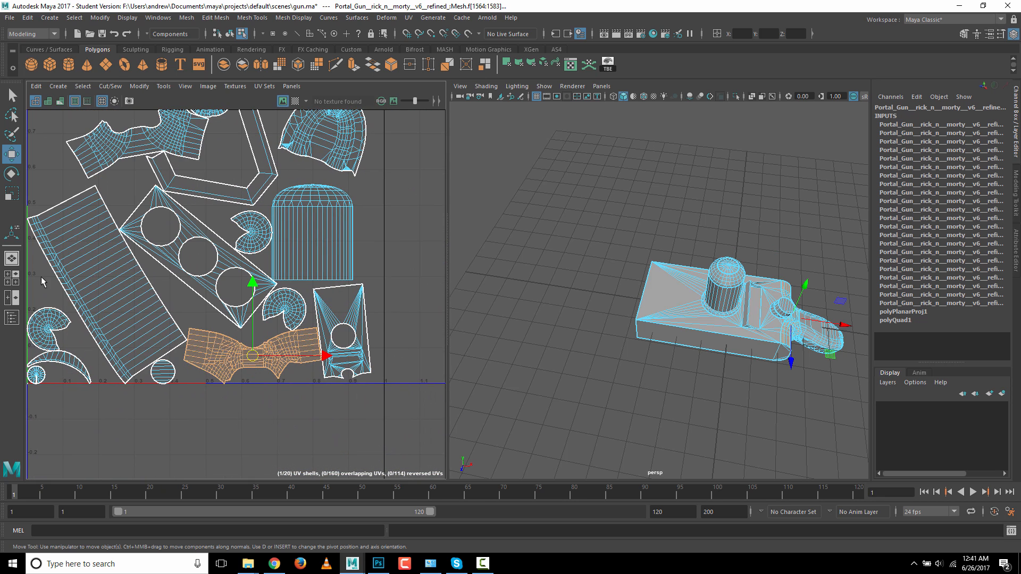
pyautogui.keyDown('alt'); pyautogui.moveTo(179, 283); pyautogui.dragTo(195, 457, button='middle'); pyautogui.keyUp('alt')
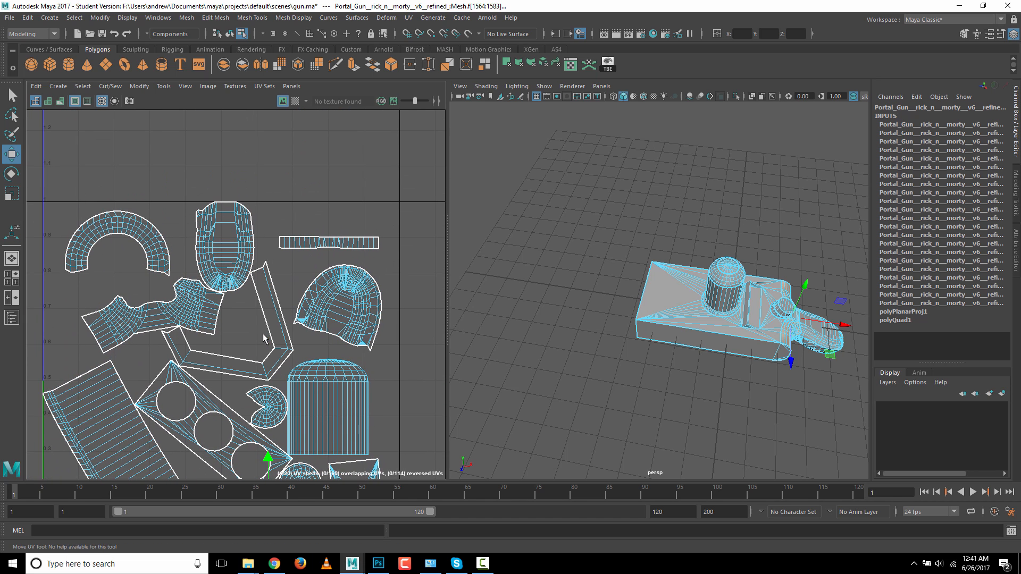
# - Display the checker map on the unwrapped portal gun and examine the pattern on its top, sides and underside
pyautogui.click(246, 330)
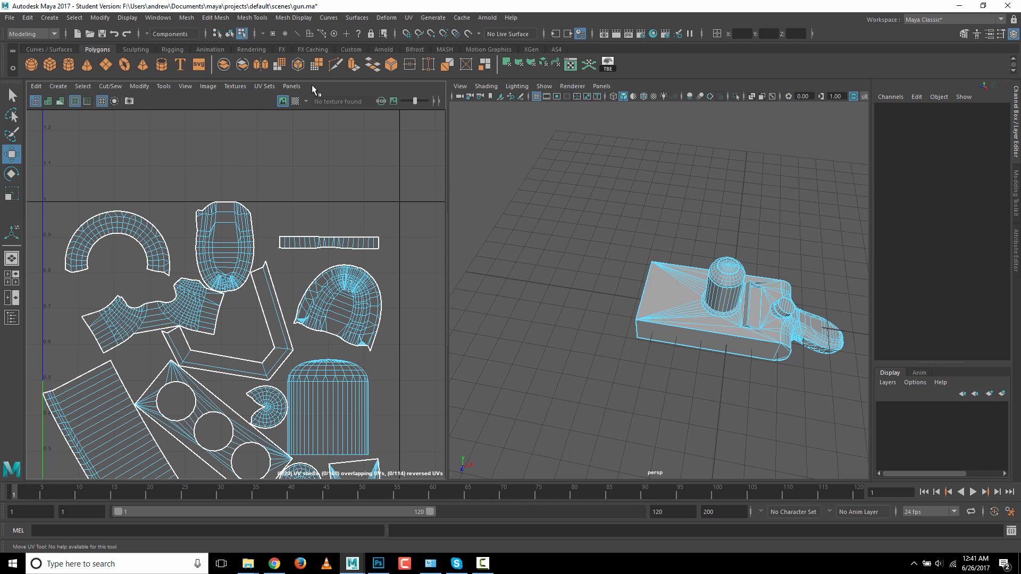
pyautogui.click(296, 102)
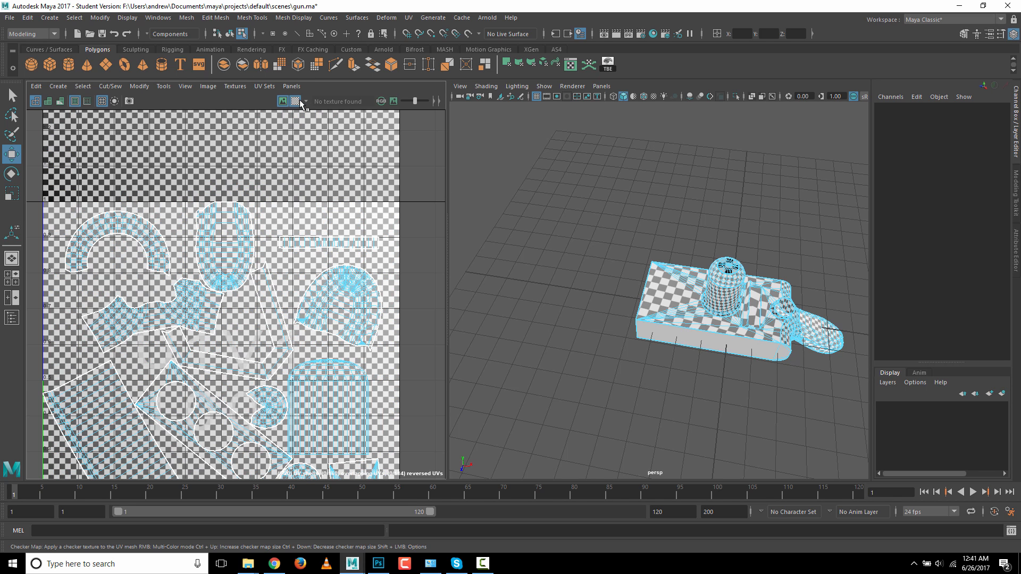
pyautogui.keyDown('alt'); pyautogui.moveTo(565, 416); pyautogui.dragTo(537, 378); pyautogui.keyUp('alt')
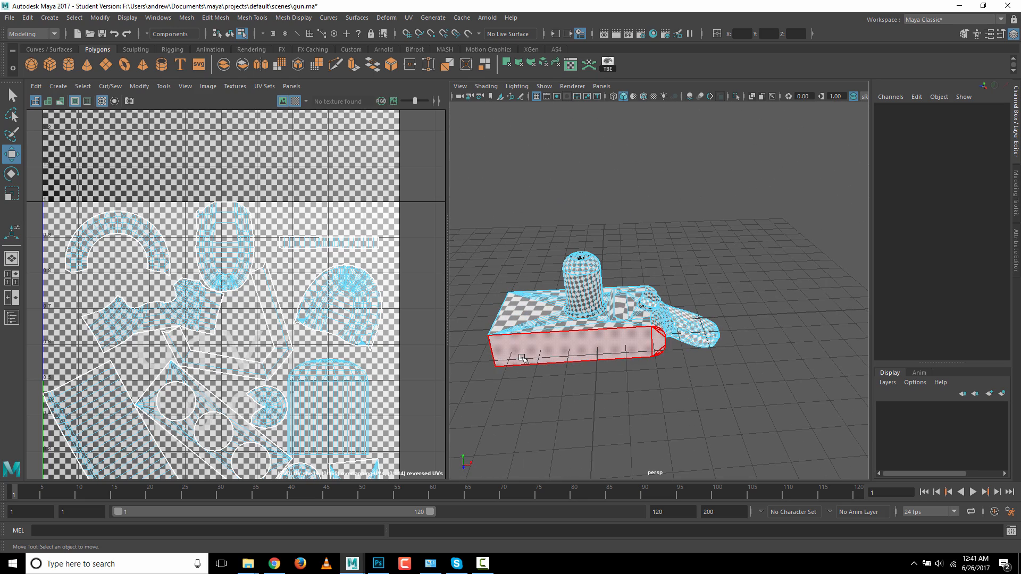
pyautogui.keyDown('alt'); pyautogui.moveTo(521, 358); pyautogui.dragTo(641, 363, button='middle'); pyautogui.keyUp('alt')
pyautogui.keyDown('alt'); pyautogui.moveTo(602, 428); pyautogui.dragTo(515, 417); pyautogui.keyUp('alt')
pyautogui.keyDown('alt'); pyautogui.moveTo(515, 417); pyautogui.dragTo(734, 410, button='right'); pyautogui.keyUp('alt')
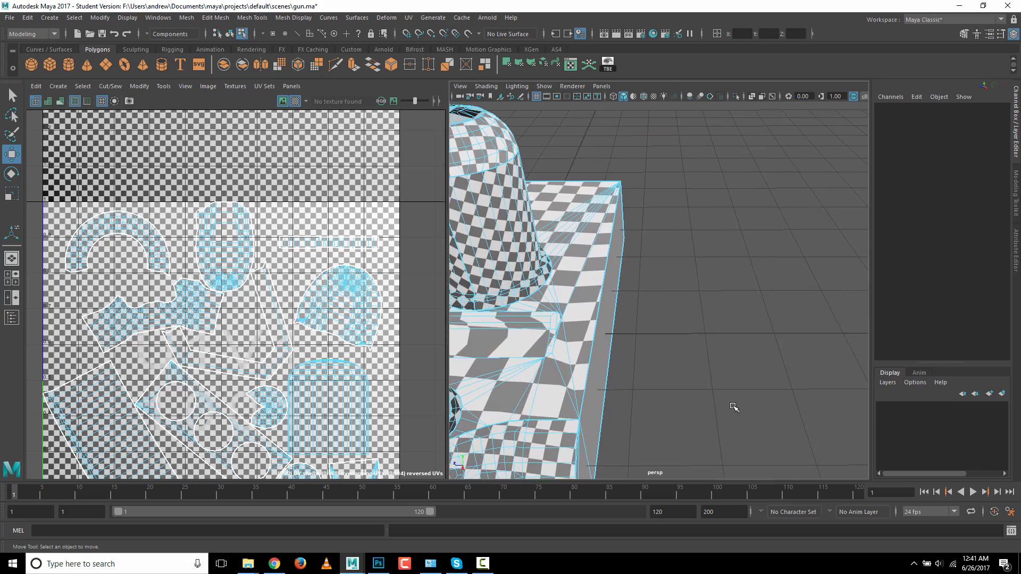
pyautogui.keyDown('alt'); pyautogui.moveTo(711, 383); pyautogui.dragTo(615, 388); pyautogui.keyUp('alt')
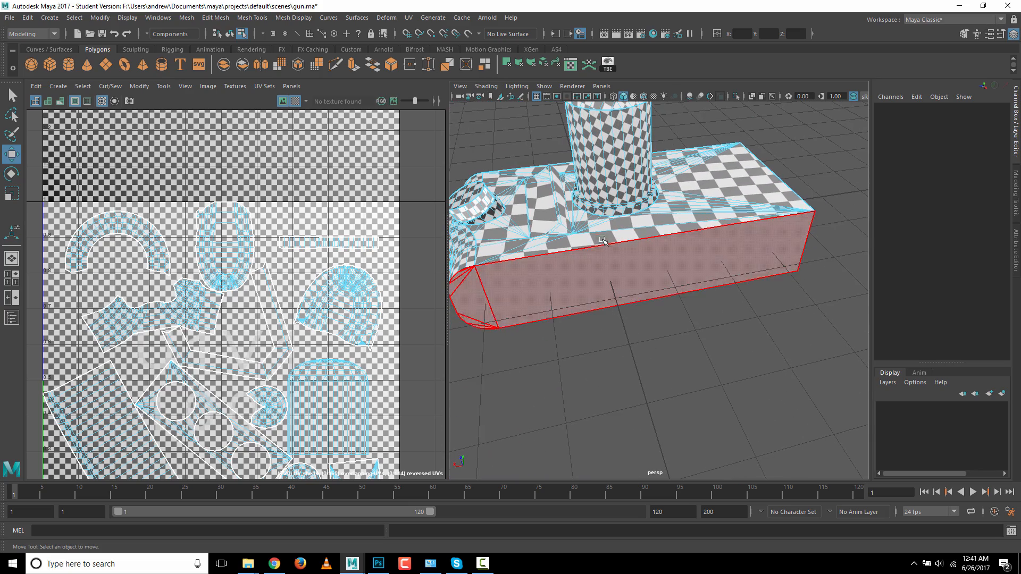
pyautogui.keyDown('alt'); pyautogui.moveTo(602, 237); pyautogui.dragTo(649, 359); pyautogui.keyUp('alt')
pyautogui.keyDown('alt'); pyautogui.moveTo(648, 359); pyautogui.dragTo(686, 424, button='right'); pyautogui.keyUp('alt')
pyautogui.keyDown('alt'); pyautogui.moveTo(632, 392); pyautogui.dragTo(745, 406); pyautogui.keyUp('alt')
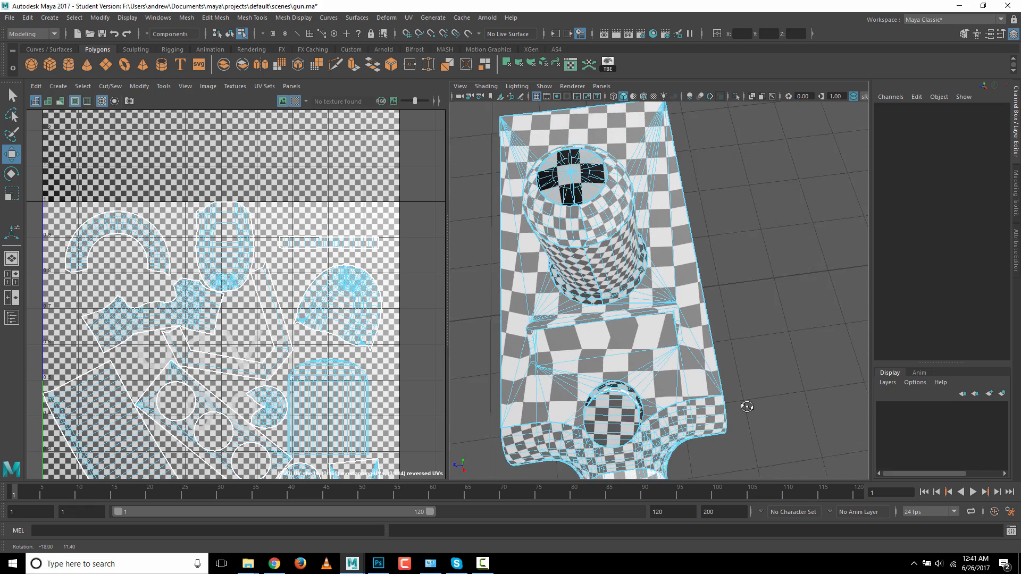
pyautogui.keyDown('alt'); pyautogui.moveTo(564, 352); pyautogui.dragTo(665, 358); pyautogui.keyUp('alt')
# - Try to move the UVs of the gun body's large underside face away from the UV origin
pyautogui.click(659, 354)
pyautogui.keyDown('alt'); pyautogui.moveTo(649, 397); pyautogui.dragTo(564, 403, button='right'); pyautogui.keyUp('alt')
pyautogui.press('a')
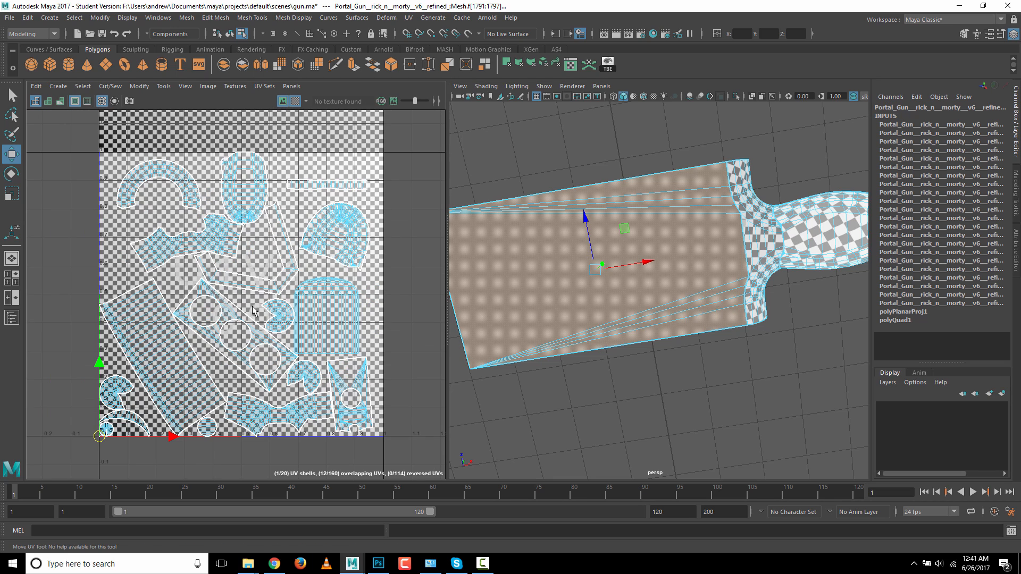
pyautogui.moveTo(99, 435)
pyautogui.mouseDown()
pyautogui.moveTo(87, 394)
pyautogui.moveTo(154, 436)
pyautogui.moveTo(83, 448)
pyautogui.mouseUp()
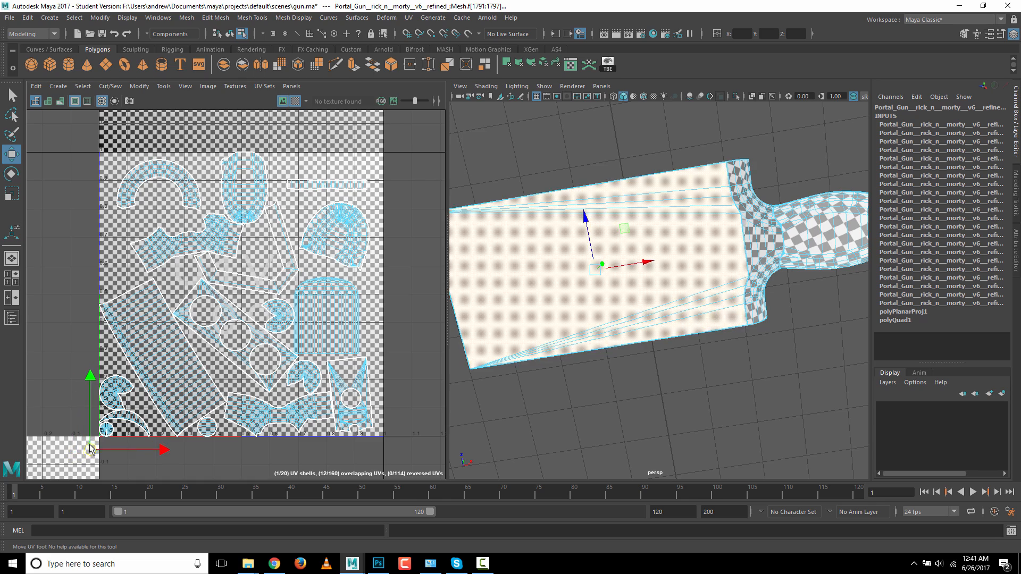
pyautogui.hotkey('ctrl', 'z')
# - Try to move the UVs of the gun body's flat side panel into the middle of the UV layout
pyautogui.keyDown('alt'); pyautogui.moveTo(640, 390); pyautogui.dragTo(538, 407); pyautogui.keyUp('alt')
pyautogui.click(640, 291)
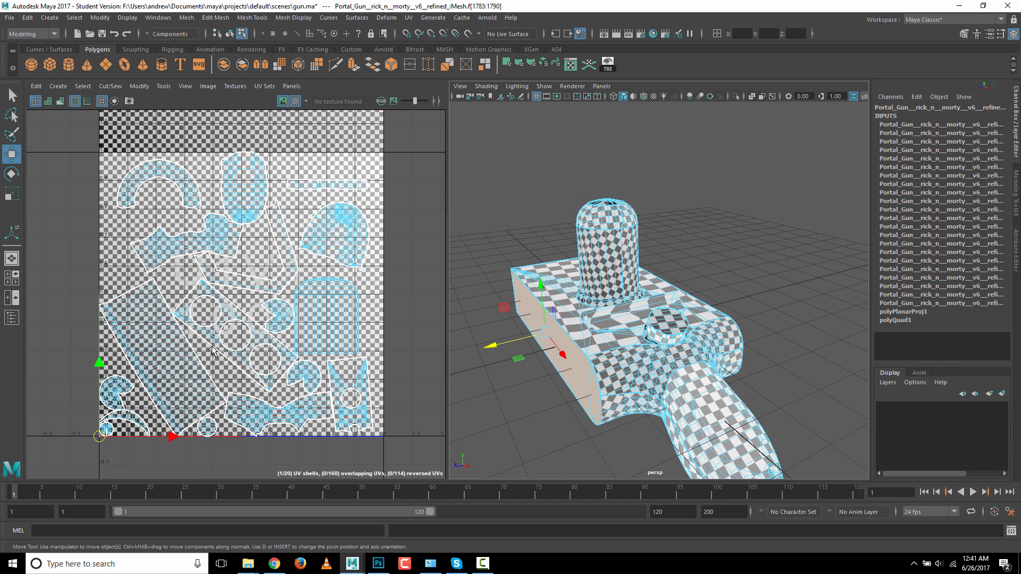
pyautogui.moveTo(99, 440); pyautogui.dragTo(343, 167)
pyautogui.hotkey('ctrl', 'z')
pyautogui.hotkey('ctrl', 'z')
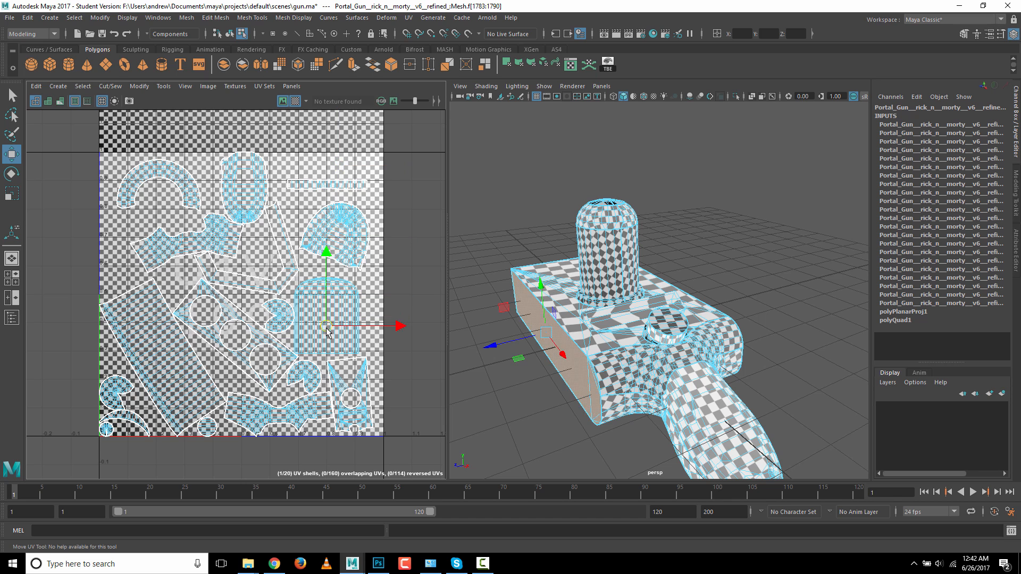
# - Convert the face selection on the gun body's side panels to UVs and clear the selection
pyautogui.keyDown('alt'); pyautogui.moveTo(554, 423); pyautogui.dragTo(583, 405); pyautogui.keyUp('alt')
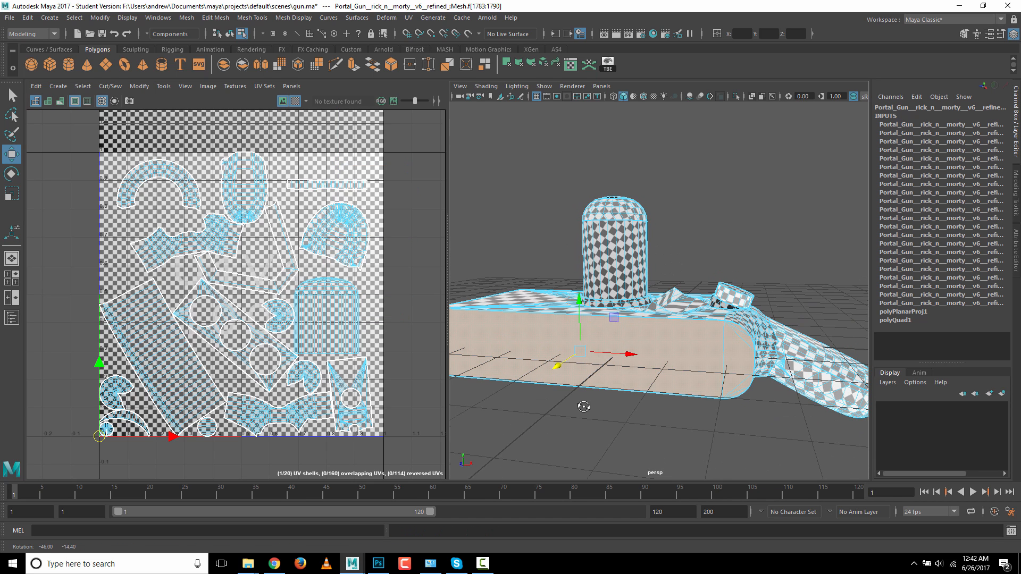
pyautogui.click(584, 404)
pyautogui.moveTo(656, 257); pyautogui.dragTo(656, 381, button='right')
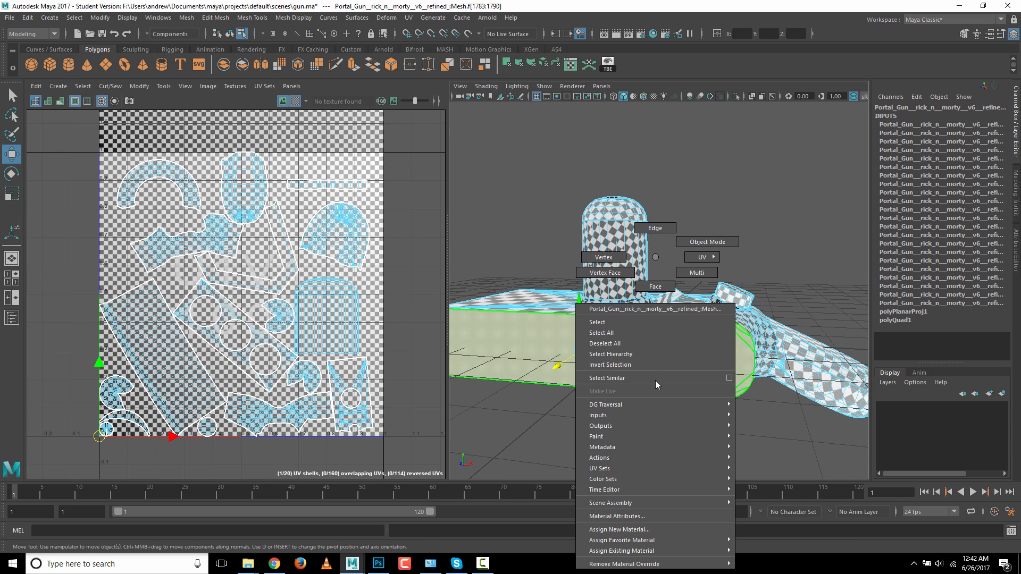
pyautogui.click(655, 381)
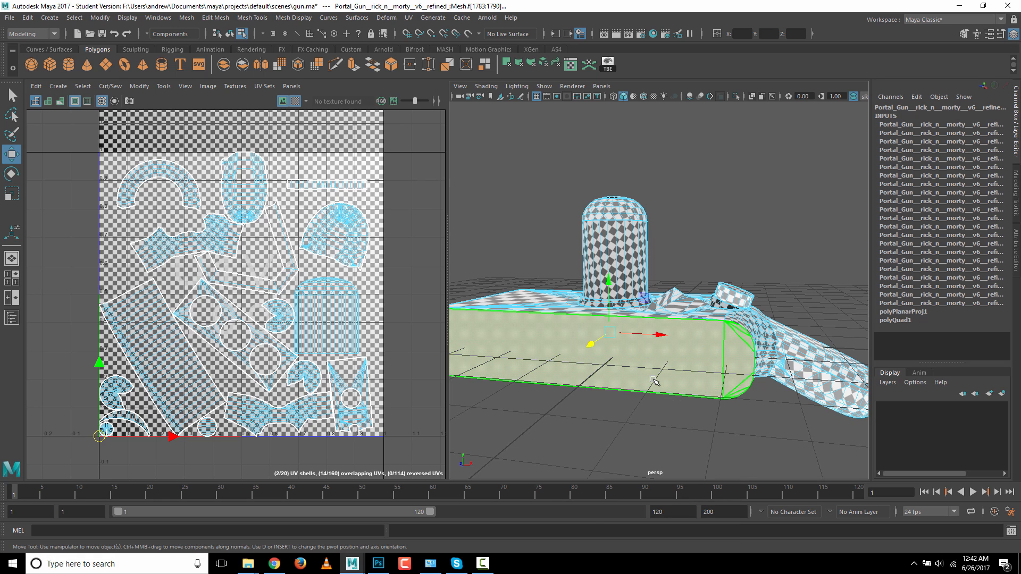
pyautogui.keyDown('ctrl'); pyautogui.rightClick(656, 378); pyautogui.keyUp('ctrl')
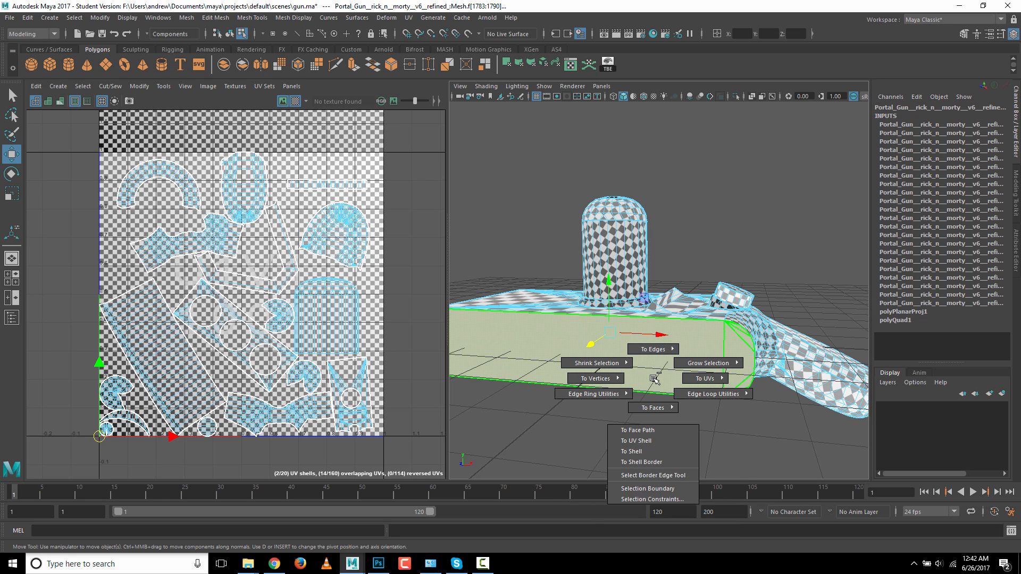
pyautogui.click(698, 379)
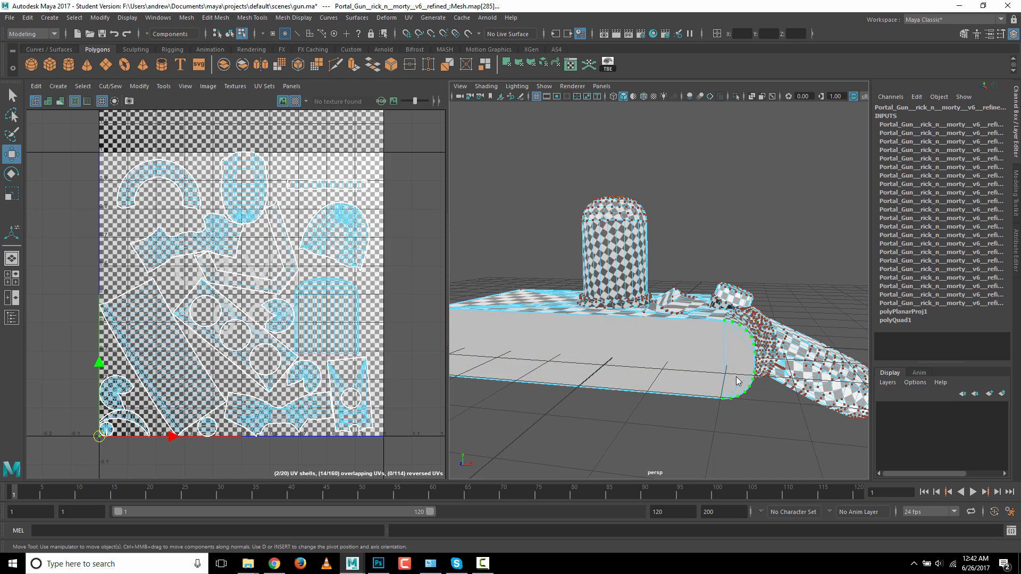
pyautogui.keyDown('alt'); pyautogui.moveTo(623, 457); pyautogui.dragTo(449, 462); pyautogui.keyUp('alt')
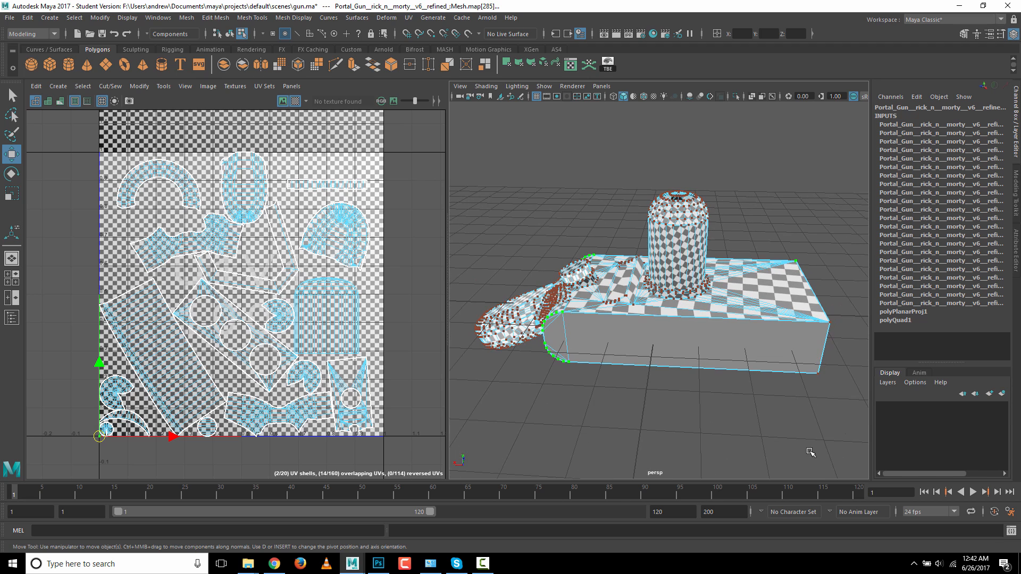
pyautogui.keyDown('alt'); pyautogui.moveTo(810, 414); pyautogui.dragTo(737, 391); pyautogui.keyUp('alt')
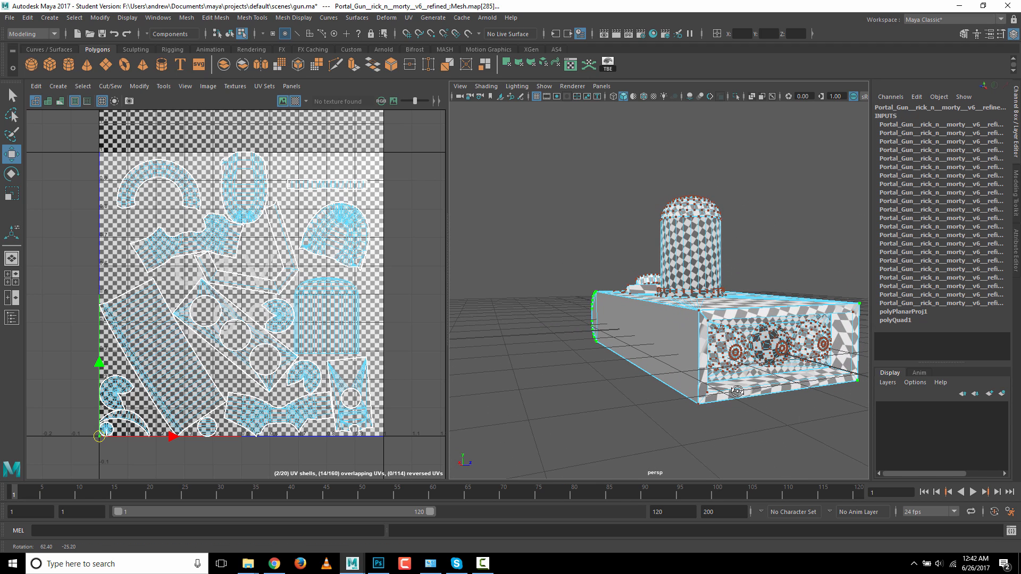
pyautogui.click(649, 445)
pyautogui.keyDown('alt'); pyautogui.moveTo(649, 445); pyautogui.dragTo(560, 424); pyautogui.keyUp('alt')
# - Select the gun body's side panel as a UV shell and try to unfold it
pyautogui.rightClick(611, 258)
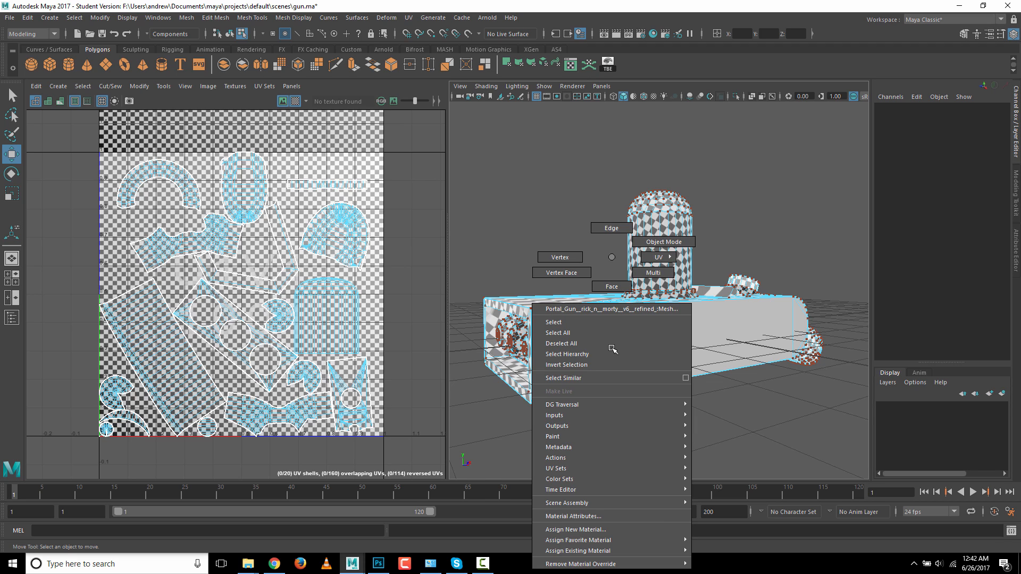
pyautogui.click(660, 263)
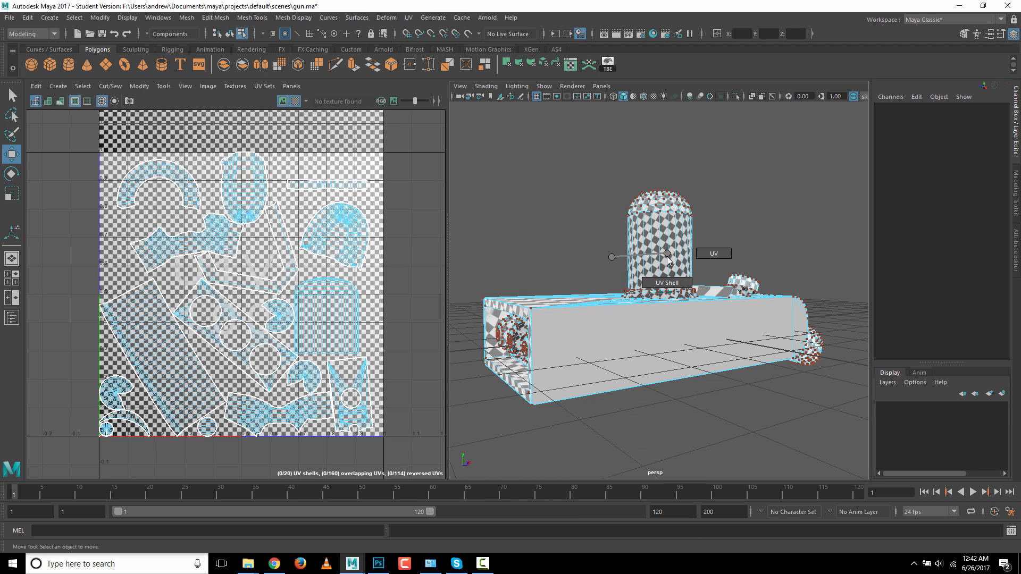
pyautogui.click(653, 327)
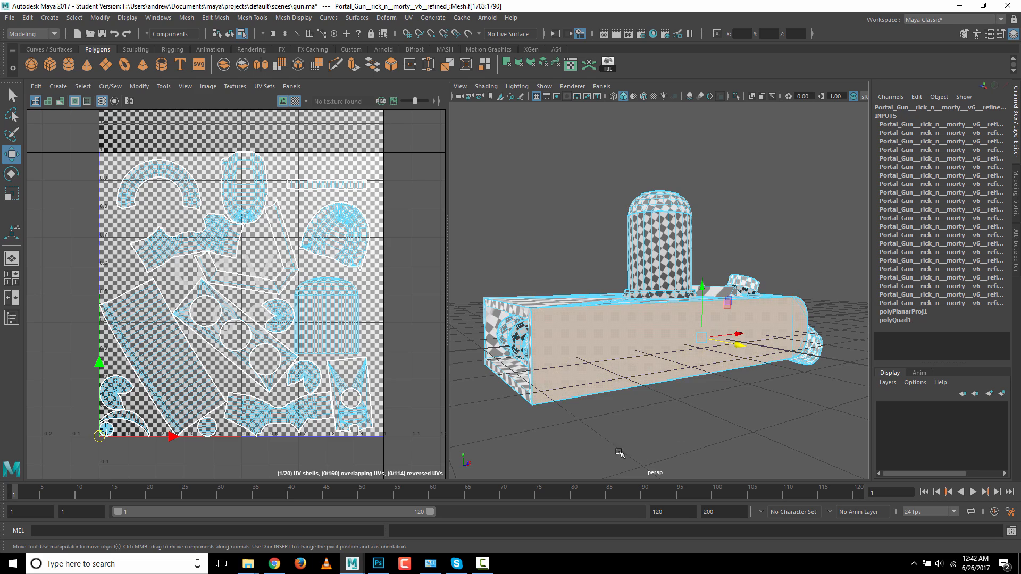
pyautogui.moveTo(587, 448)
pyautogui.keyDown('alt'); pyautogui.mouseDown()
pyautogui.moveTo(744, 444)
pyautogui.moveTo(754, 473)
pyautogui.moveTo(581, 459)
pyautogui.mouseUp(); pyautogui.keyUp('alt')
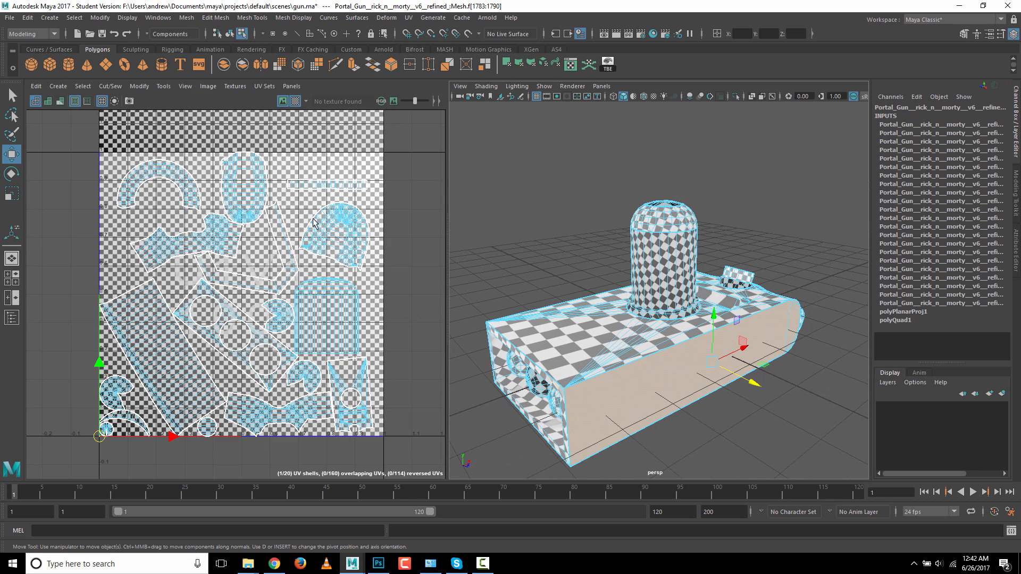
pyautogui.click(139, 86)
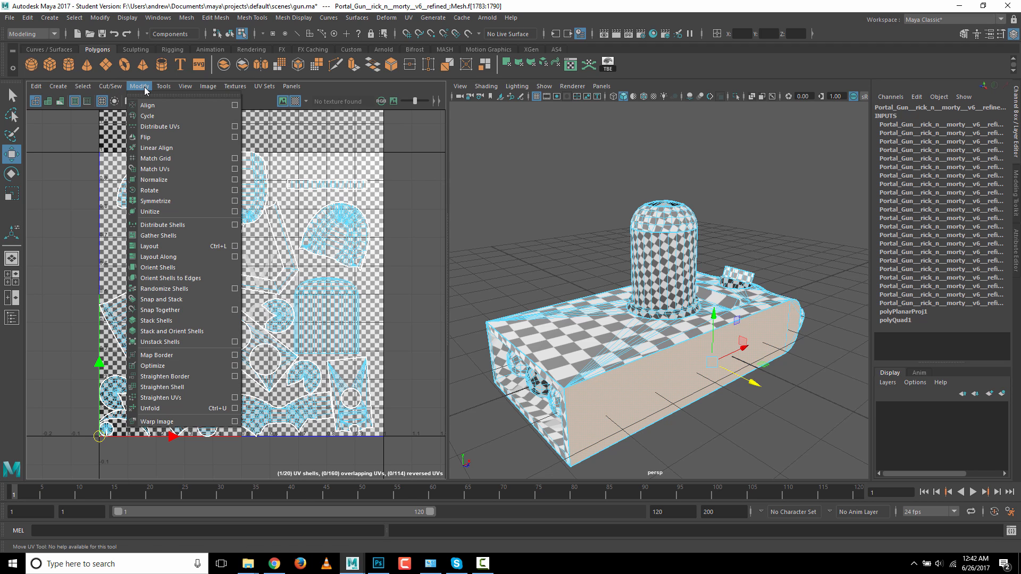
pyautogui.click(171, 409)
pyautogui.click(174, 413)
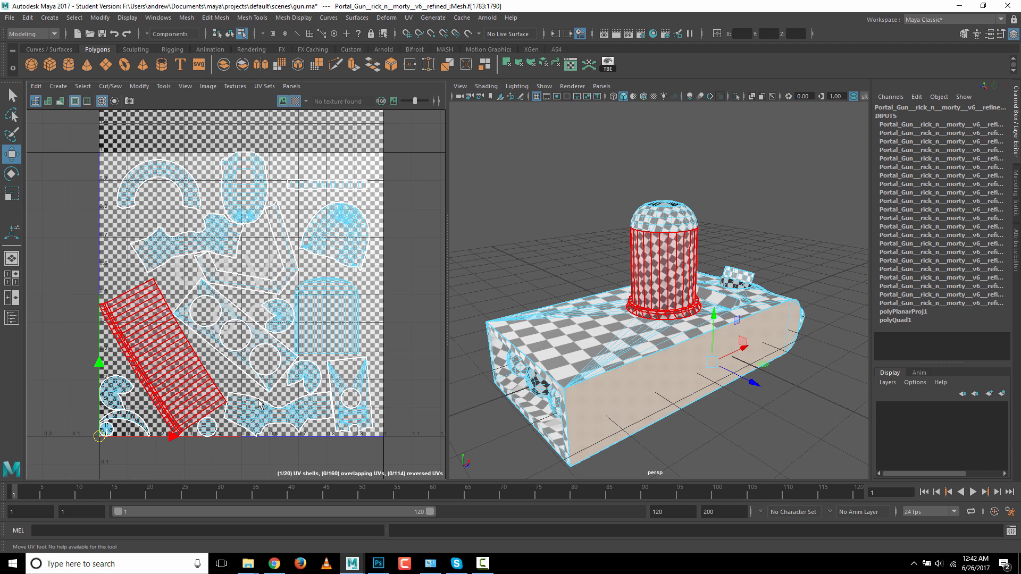
pyautogui.click(741, 413)
pyautogui.click(677, 382)
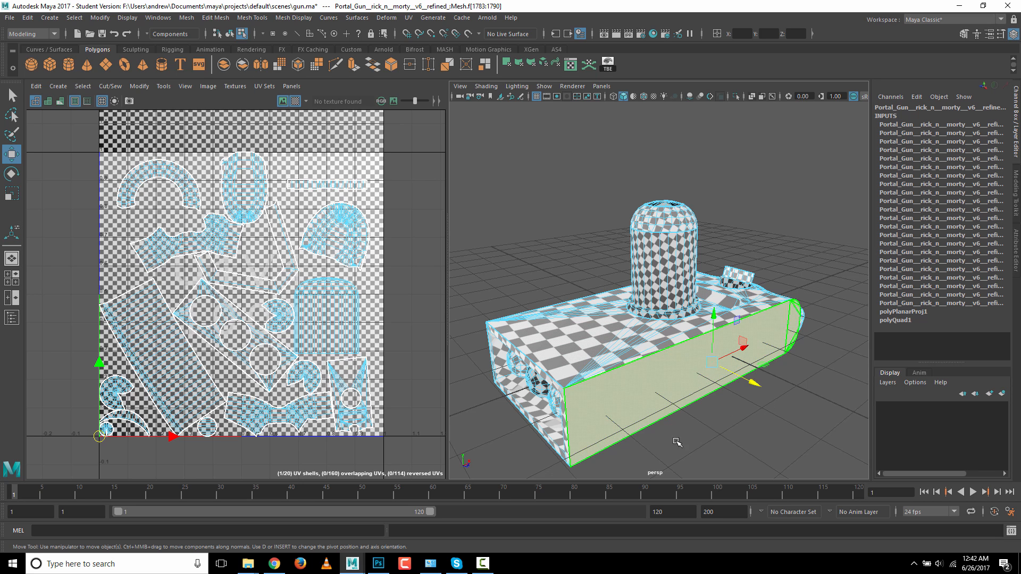
# - In edge mode, select the straight upper, end and lower border edges of the gun body's side panel
pyautogui.keyDown('alt'); pyautogui.moveTo(770, 439); pyautogui.dragTo(795, 365); pyautogui.keyUp('alt')
pyautogui.moveTo(634, 323); pyautogui.dragTo(637, 250, button='right')
pyautogui.keyDown('alt'); pyautogui.moveTo(746, 344); pyautogui.dragTo(704, 376); pyautogui.keyUp('alt')
pyautogui.press('space')
pyautogui.keyDown('alt'); pyautogui.moveTo(456, 362); pyautogui.dragTo(450, 288); pyautogui.keyUp('alt')
pyautogui.click(451, 294)
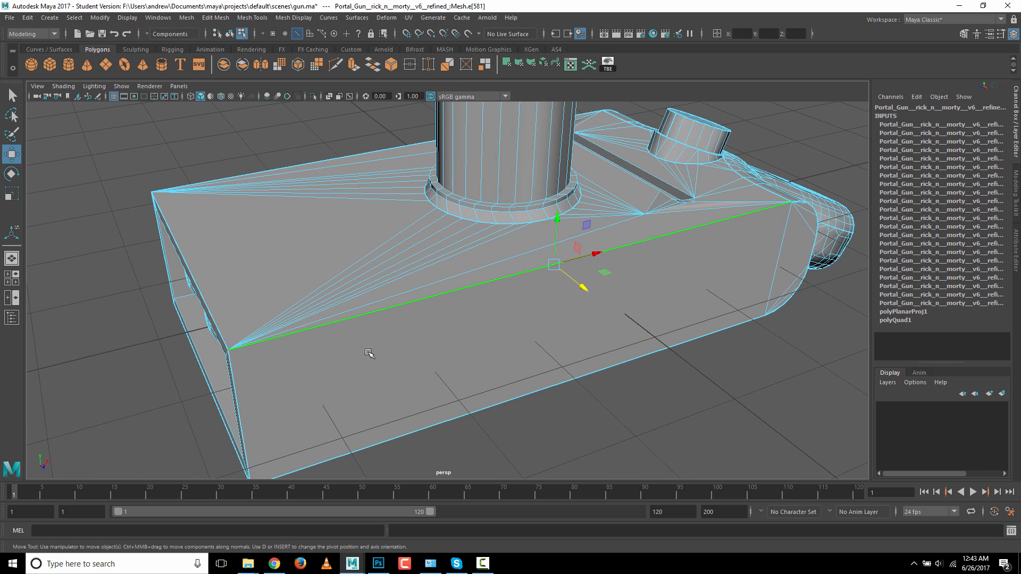
pyautogui.keyDown('shift'); pyautogui.click(243, 379); pyautogui.keyUp('shift')
pyautogui.keyDown('shift'); pyautogui.click(537, 412); pyautogui.keyUp('shift')
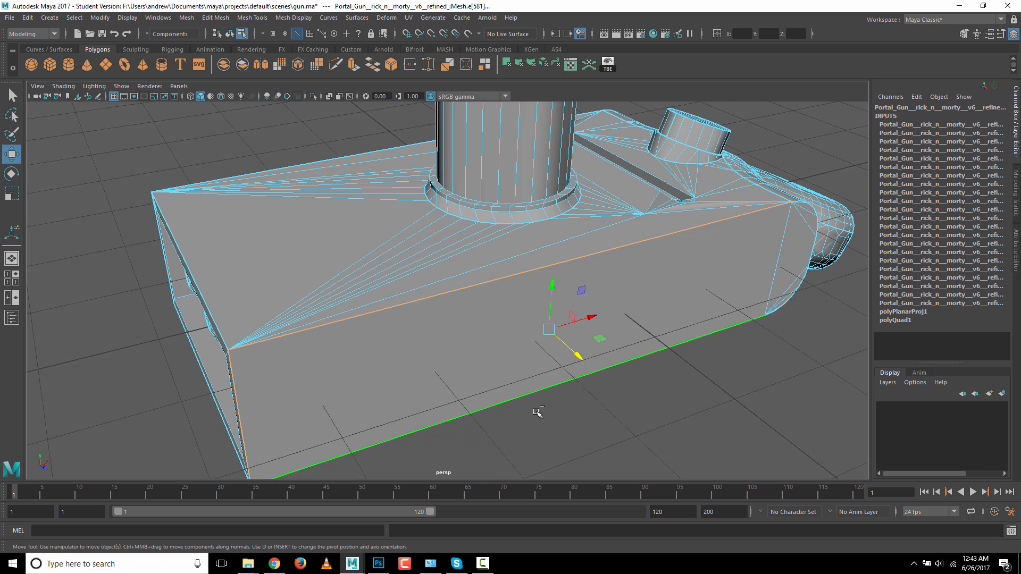
# - Add the border edges around the side panel's rounded end near the handle to the edge selection
pyautogui.keyDown('alt'); pyautogui.moveTo(537, 412); pyautogui.dragTo(599, 393); pyautogui.keyUp('alt')
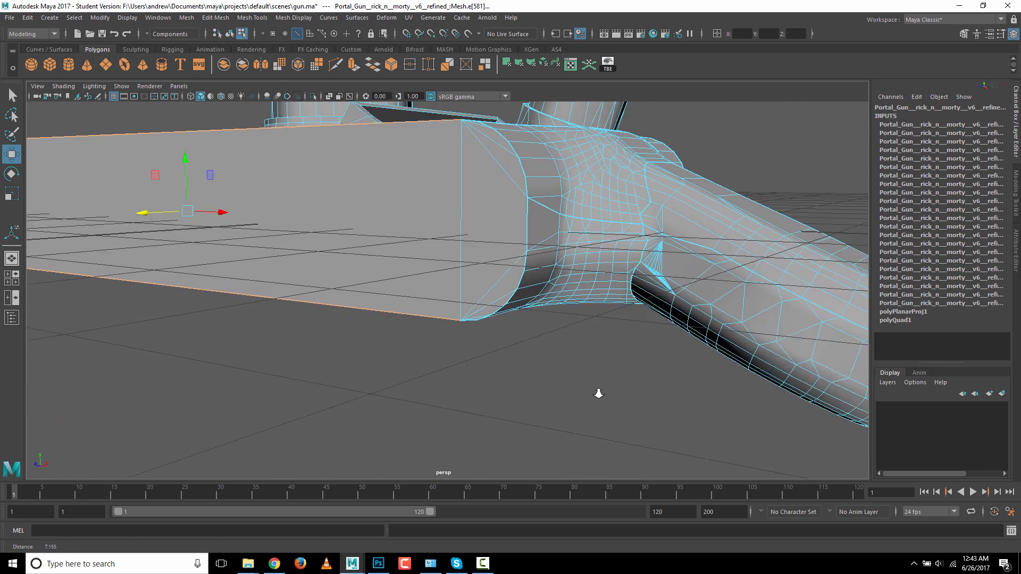
pyautogui.scroll(5, 599, 393)
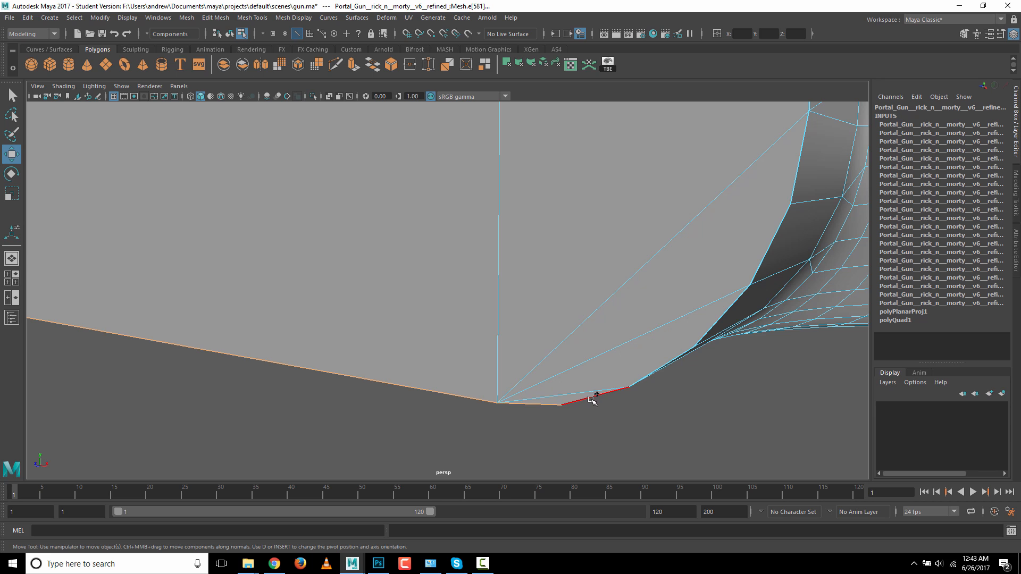
pyautogui.keyDown('alt'); pyautogui.moveTo(745, 427); pyautogui.dragTo(729, 424); pyautogui.keyUp('alt')
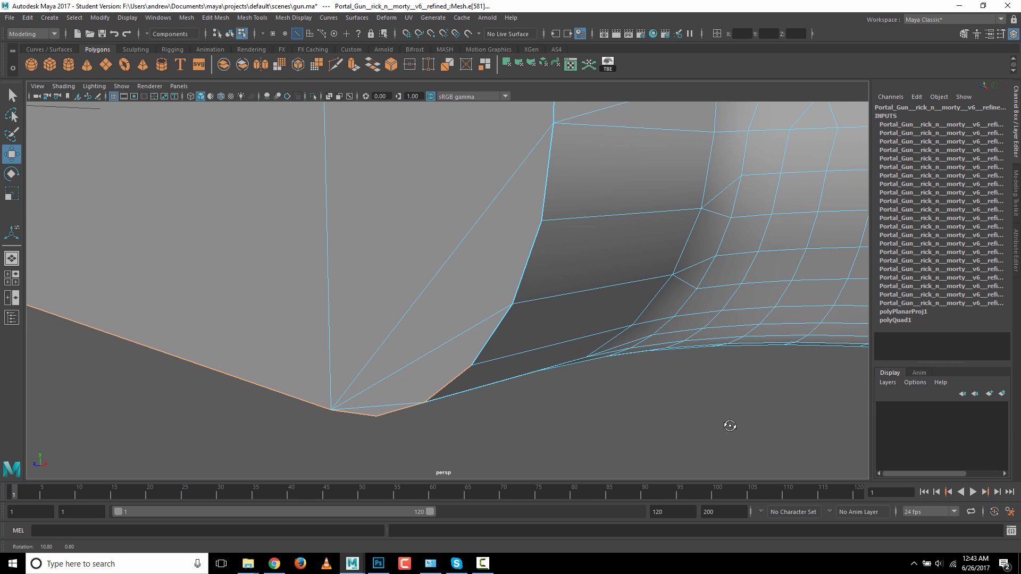
pyautogui.keyDown('alt'); pyautogui.moveTo(579, 280); pyautogui.dragTo(586, 442, button='middle'); pyautogui.keyUp('alt')
pyautogui.keyDown('shift'); pyautogui.click(567, 385); pyautogui.keyUp('shift')
pyautogui.keyDown('shift'); pyautogui.click(566, 303); pyautogui.keyUp('shift')
pyautogui.keyDown('alt'); pyautogui.moveTo(542, 290); pyautogui.dragTo(588, 489, button='middle'); pyautogui.keyUp('alt')
pyautogui.keyDown('shift'); pyautogui.click(679, 414); pyautogui.keyUp('shift')
pyautogui.keyDown('shift'); pyautogui.click(664, 343); pyautogui.keyUp('shift')
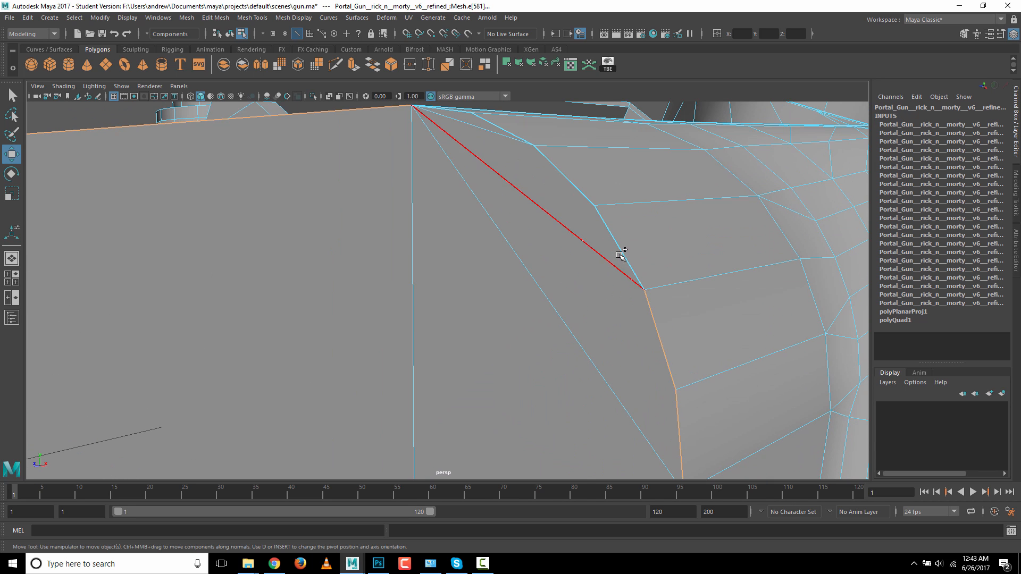
pyautogui.keyDown('shift'); pyautogui.click(599, 213); pyautogui.keyUp('shift')
pyautogui.keyDown('shift'); pyautogui.click(576, 186); pyautogui.keyUp('shift')
# - Cut the UVs along the selected border edges of the side panel
pyautogui.keyDown('alt'); pyautogui.moveTo(576, 186); pyautogui.dragTo(625, 277); pyautogui.keyUp('alt')
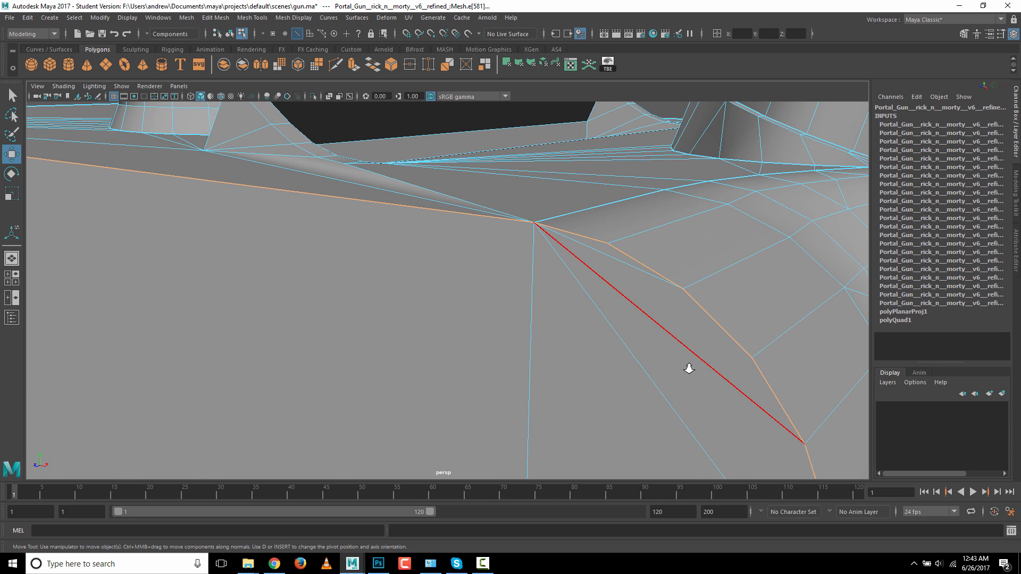
pyautogui.keyDown('alt'); pyautogui.moveTo(687, 363); pyautogui.dragTo(377, 364, button='right'); pyautogui.keyUp('alt')
pyautogui.press('space')
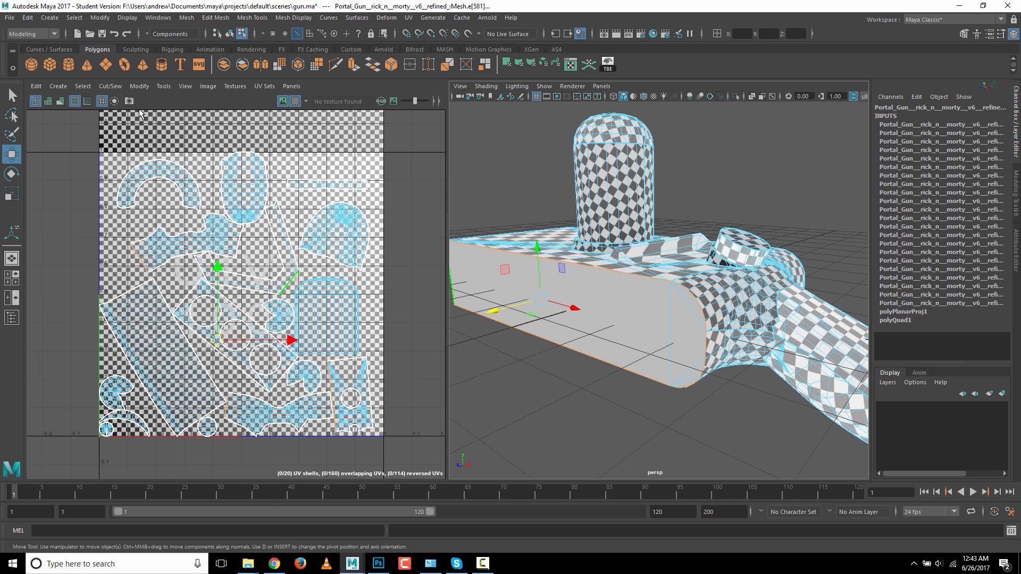
pyautogui.keyDown('shift'); pyautogui.moveTo(139, 113); pyautogui.dragTo(117, 143, button='right'); pyautogui.keyUp('shift')
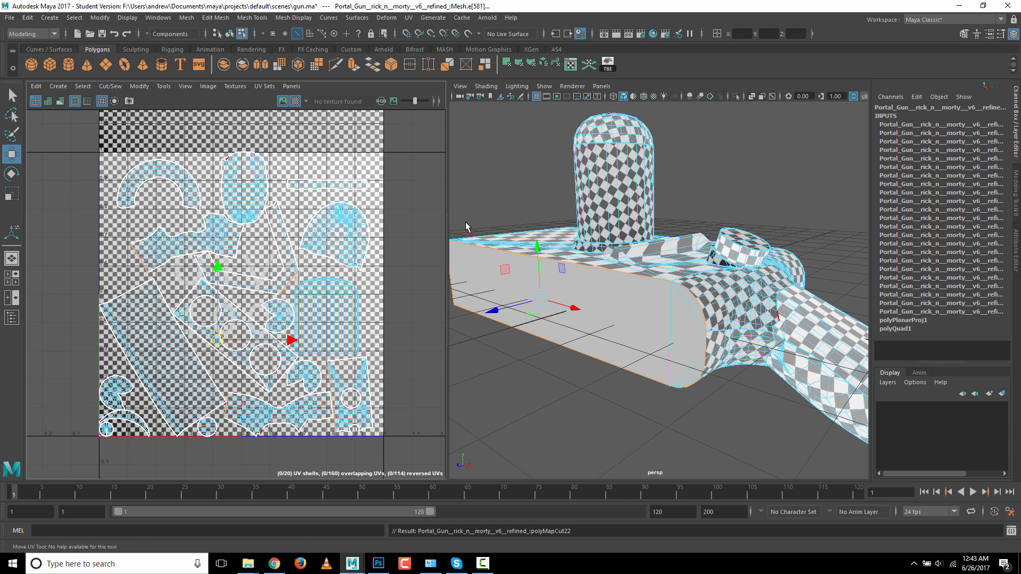
# - Select the straight upper, end and lower border edges of the side panel on the opposite side of the gun body
pyautogui.keyDown('alt'); pyautogui.moveTo(510, 217); pyautogui.dragTo(527, 219); pyautogui.keyUp('alt')
pyautogui.keyDown('alt'); pyautogui.moveTo(530, 219); pyautogui.dragTo(740, 239, button='middle'); pyautogui.keyUp('alt')
pyautogui.keyDown('alt'); pyautogui.moveTo(829, 341); pyautogui.dragTo(638, 333); pyautogui.keyUp('alt')
pyautogui.keyDown('alt'); pyautogui.moveTo(713, 376); pyautogui.dragTo(577, 374, button='right'); pyautogui.keyUp('alt')
pyautogui.click(736, 327)
pyautogui.keyDown('shift'); pyautogui.click(712, 344); pyautogui.keyUp('shift')
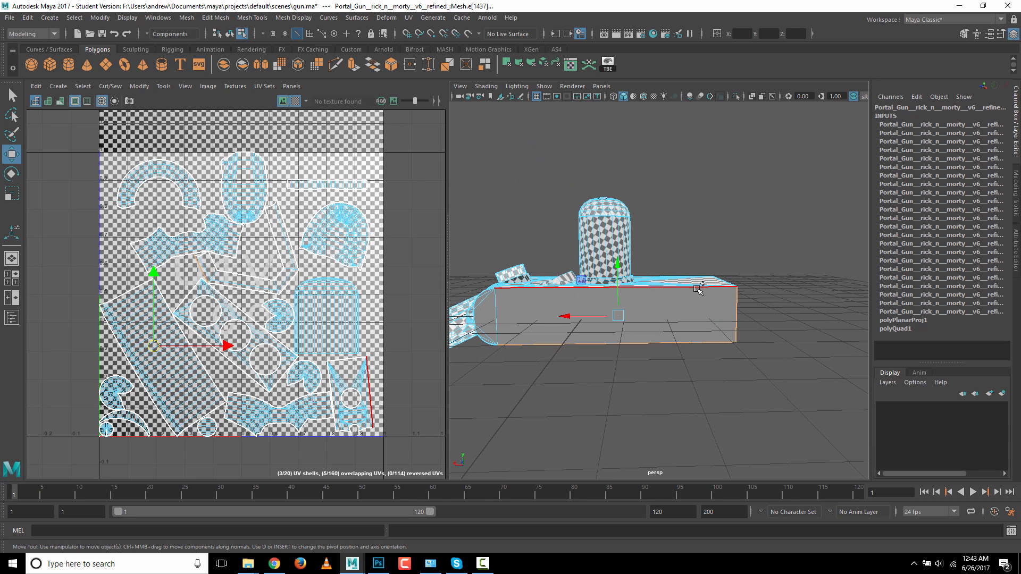
pyautogui.keyDown('shift'); pyautogui.click(702, 288); pyautogui.keyUp('shift')
# - Add the border edges around the opposite side panel's rounded end near the handle to the edge selection
pyautogui.keyDown('alt'); pyautogui.moveTo(565, 366); pyautogui.dragTo(701, 375, button='middle'); pyautogui.keyUp('alt')
pyautogui.keyDown('alt'); pyautogui.moveTo(700, 375); pyautogui.dragTo(765, 380, button='right'); pyautogui.keyUp('alt')
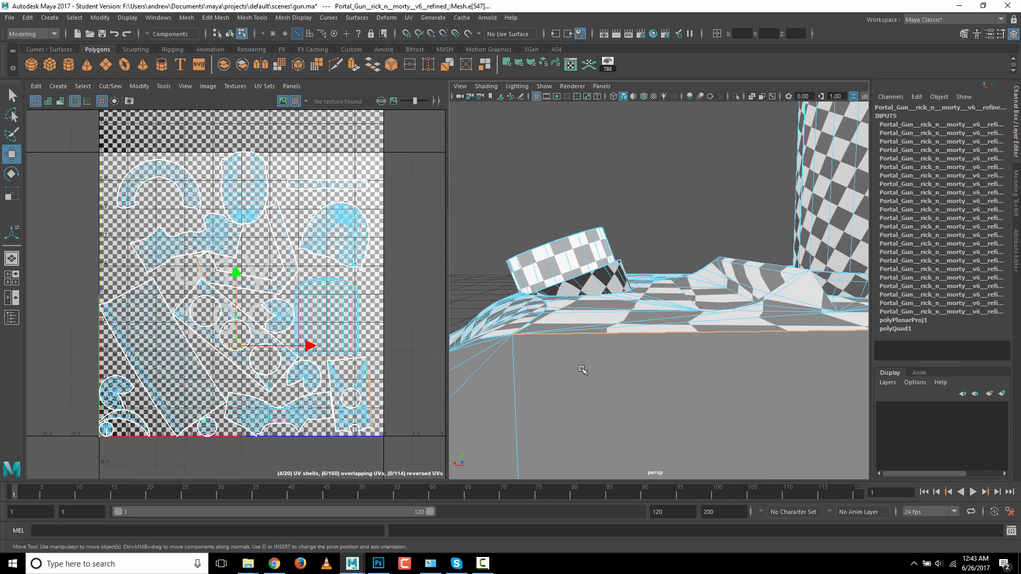
pyautogui.keyDown('alt'); pyautogui.moveTo(585, 371); pyautogui.dragTo(664, 373); pyautogui.keyUp('alt')
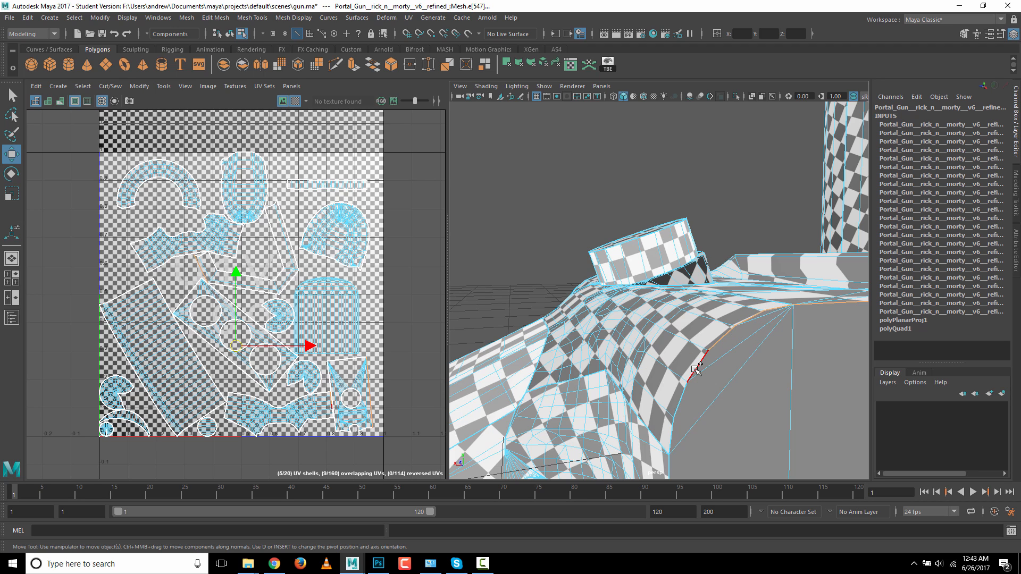
pyautogui.keyDown('shift'); pyautogui.click(685, 400); pyautogui.keyUp('shift')
pyautogui.keyDown('alt'); pyautogui.moveTo(692, 426); pyautogui.dragTo(652, 370); pyautogui.keyUp('alt')
pyautogui.keyDown('alt'); pyautogui.moveTo(661, 268); pyautogui.dragTo(659, 278); pyautogui.keyUp('alt')
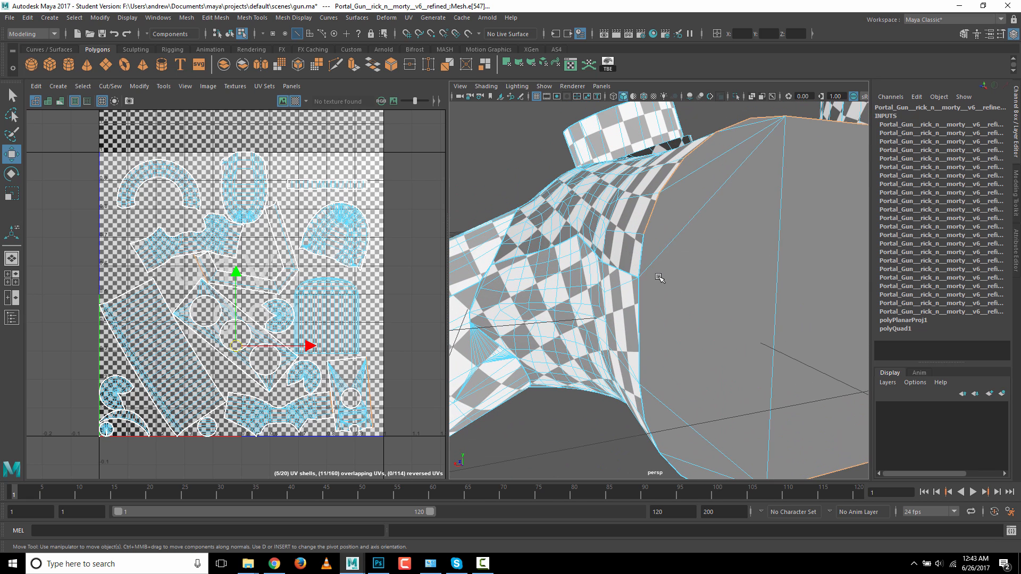
pyautogui.keyDown('shift'); pyautogui.click(650, 305); pyautogui.keyUp('shift')
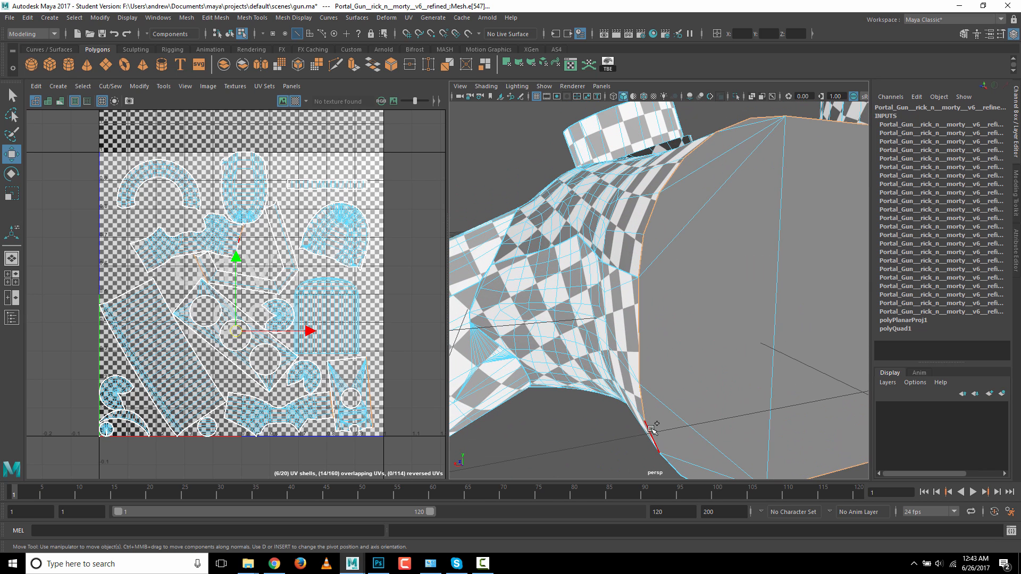
pyautogui.keyDown('alt'); pyautogui.moveTo(659, 434); pyautogui.dragTo(599, 324); pyautogui.keyUp('alt')
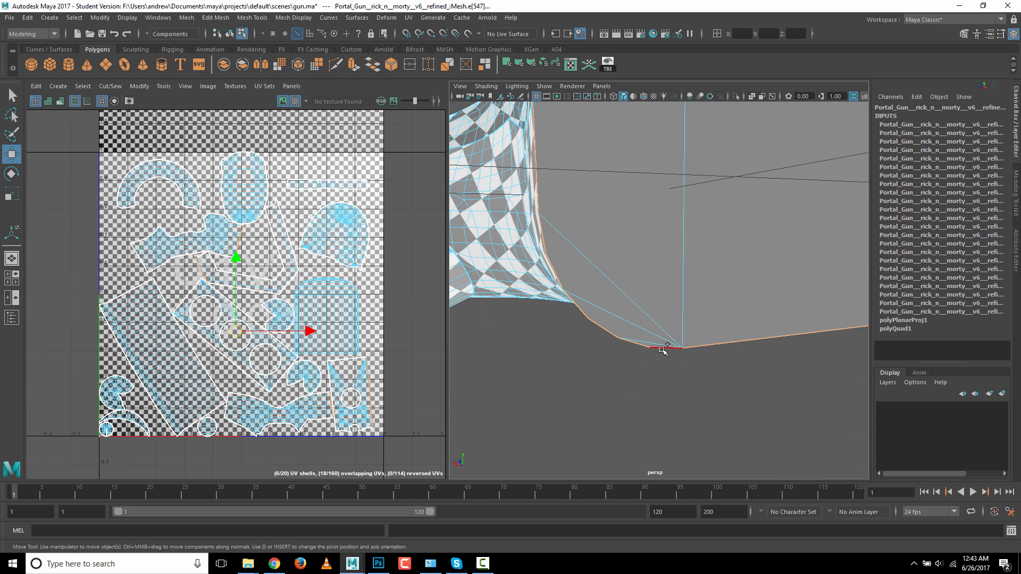
# - Cut the UVs along the opposite side panel's selected border edges and return to object mode
pyautogui.keyDown('alt'); pyautogui.moveTo(686, 407); pyautogui.dragTo(622, 406, button='right'); pyautogui.keyUp('alt')
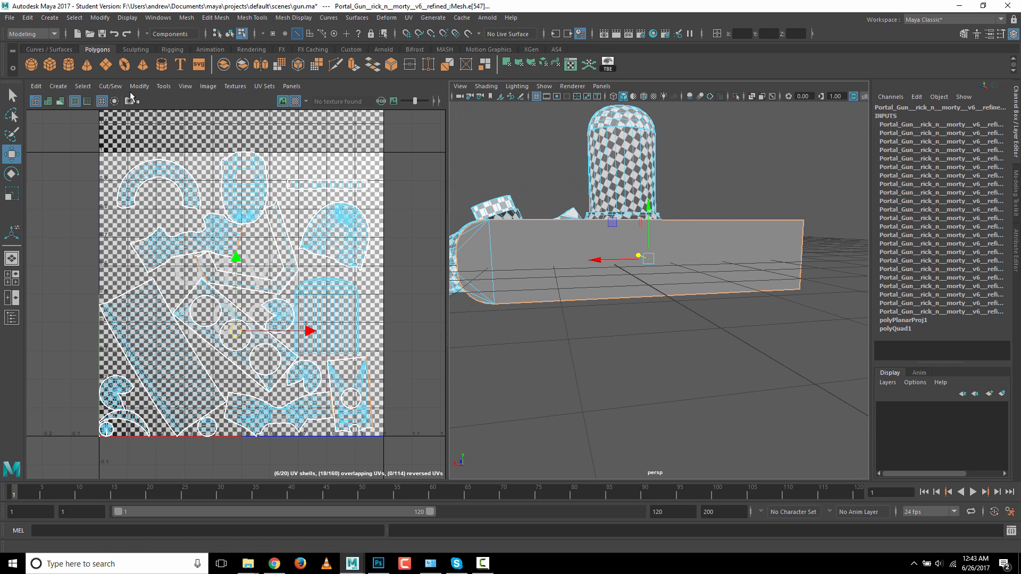
pyautogui.click(110, 87)
pyautogui.click(133, 131)
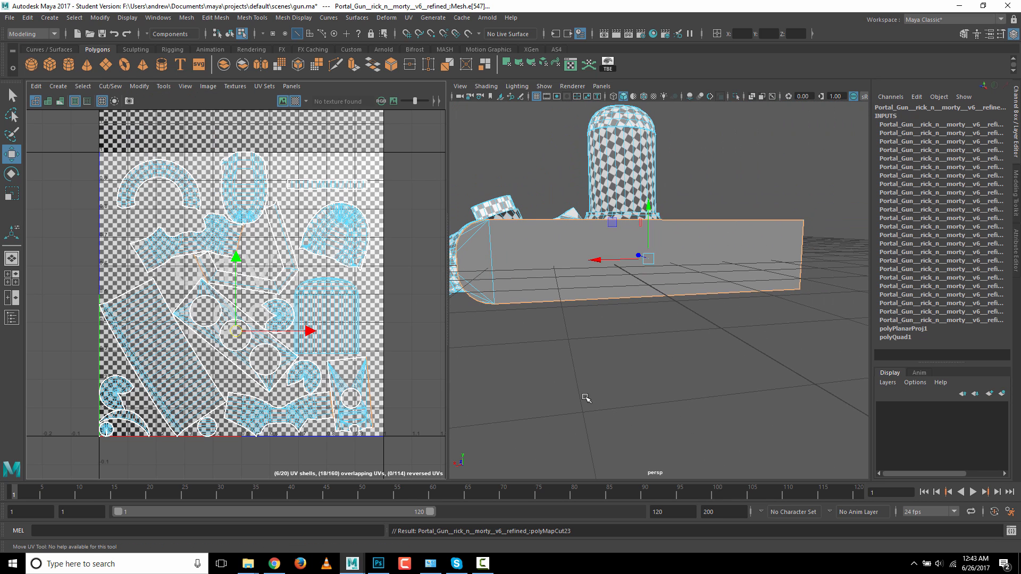
pyautogui.keyDown('alt'); pyautogui.moveTo(658, 394); pyautogui.dragTo(617, 258); pyautogui.keyUp('alt')
pyautogui.moveTo(617, 257); pyautogui.dragTo(674, 243, button='right')
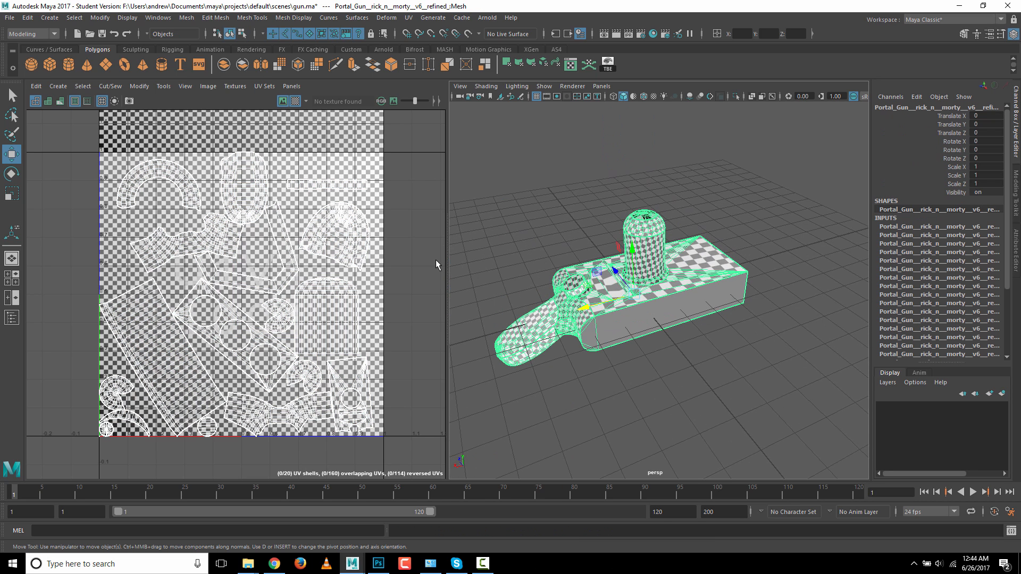
# - Select all of the gun's UVs, unfold them and lay out the shells again
pyautogui.rightClick(671, 314)
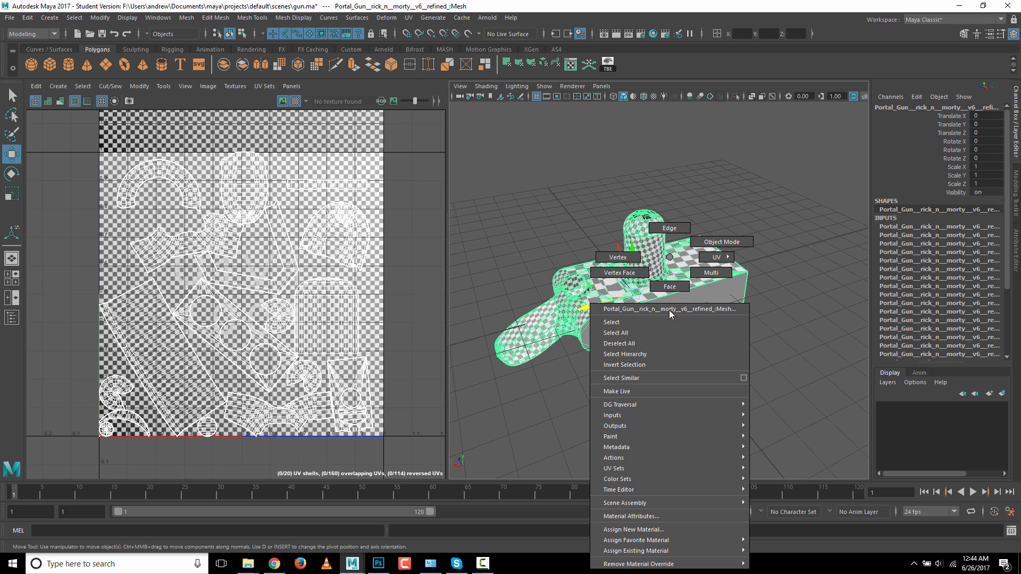
pyautogui.moveTo(717, 257)
pyautogui.click(764, 252)
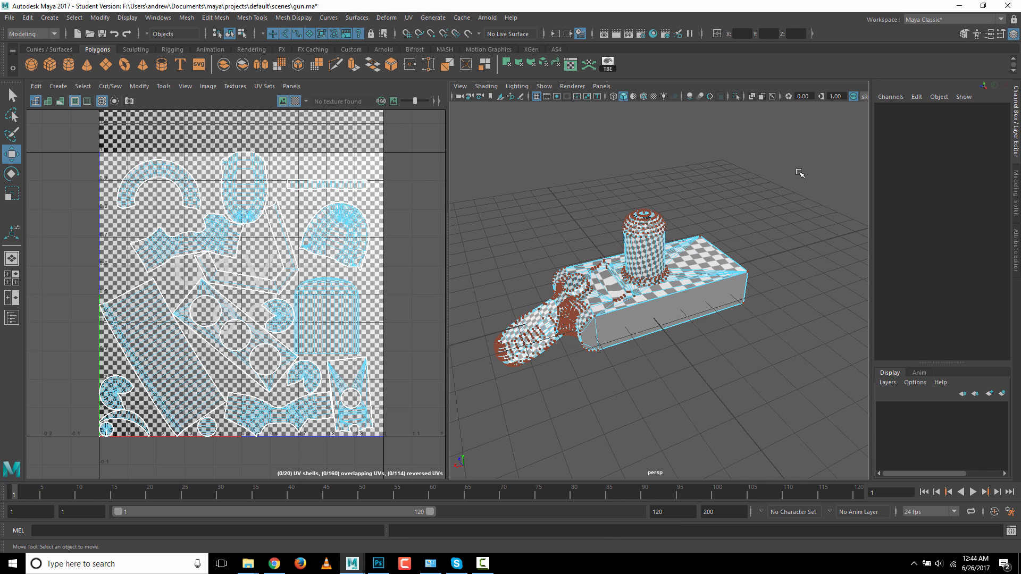
pyautogui.moveTo(801, 156); pyautogui.dragTo(456, 472)
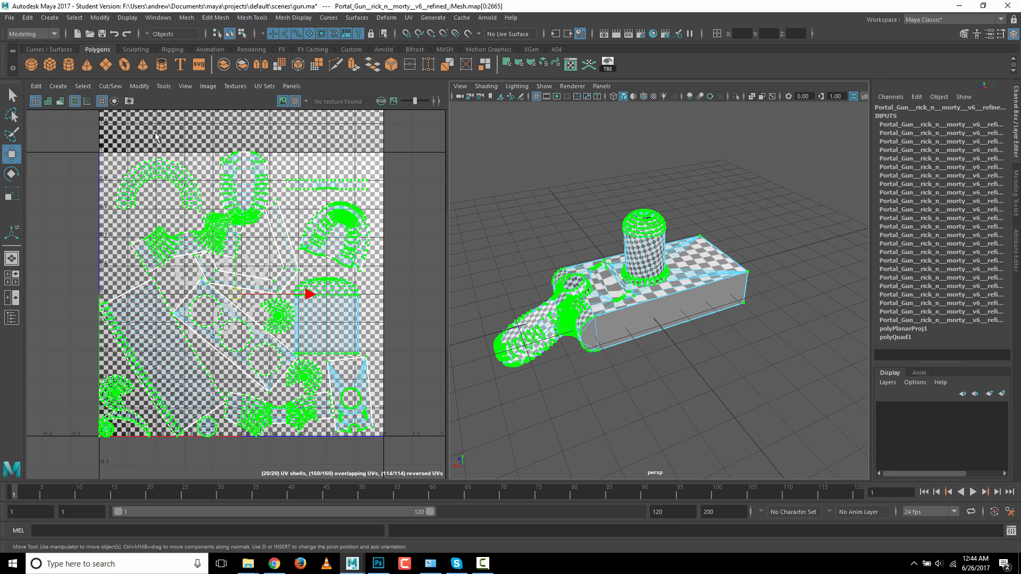
pyautogui.click(139, 86)
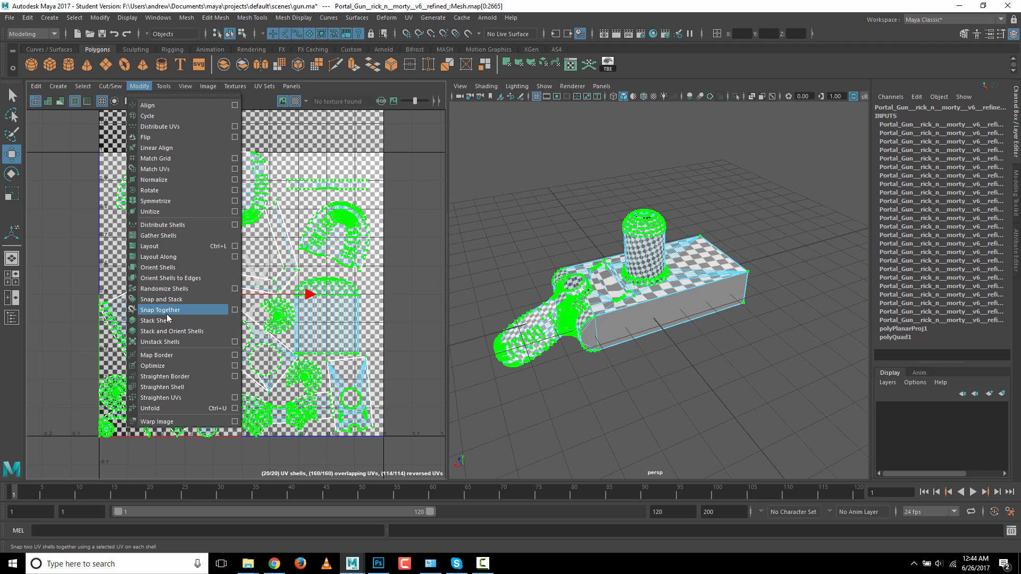
pyautogui.click(170, 409)
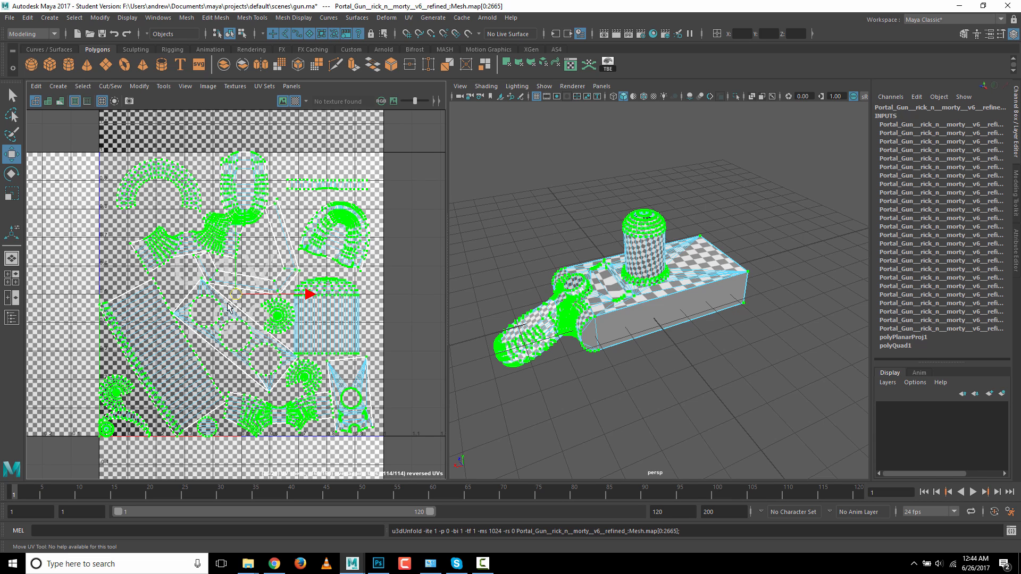
pyautogui.click(142, 87)
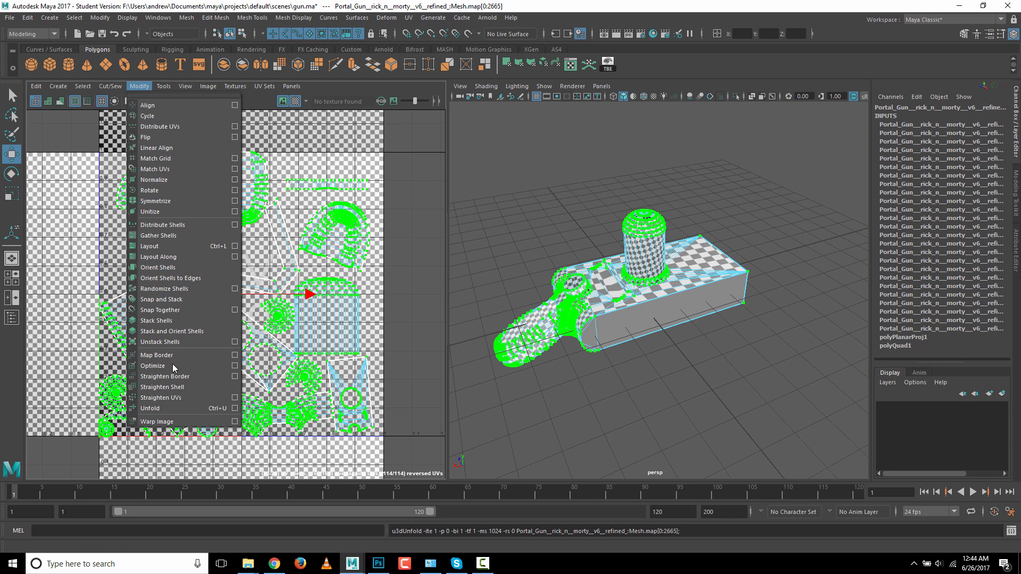
pyautogui.click(175, 246)
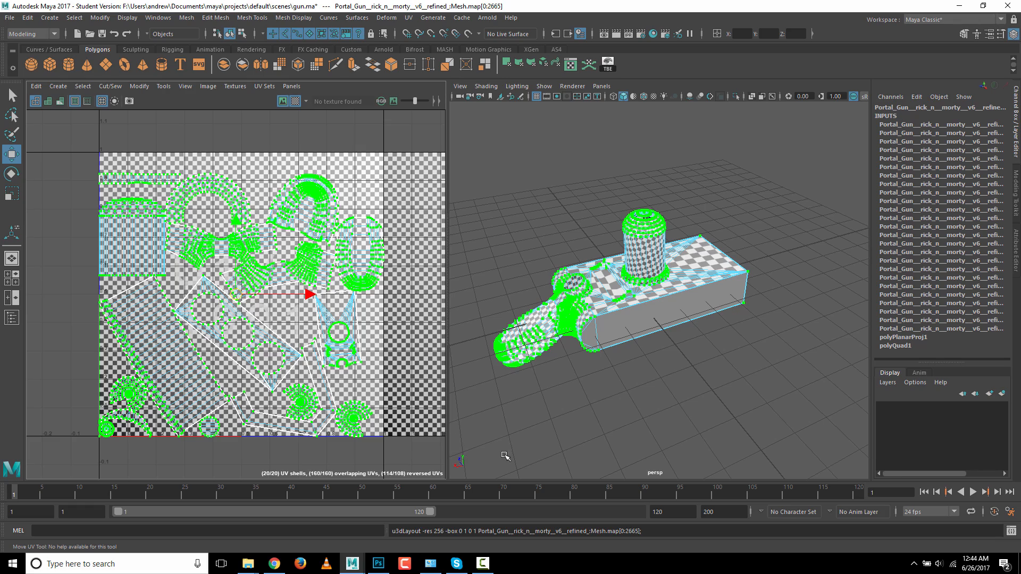
# - Return to object mode and inspect the checker pattern on the gun's body, front recess with its spheres, and underside
pyautogui.click(545, 428)
pyautogui.keyDown('alt'); pyautogui.moveTo(545, 426); pyautogui.dragTo(554, 398); pyautogui.keyUp('alt')
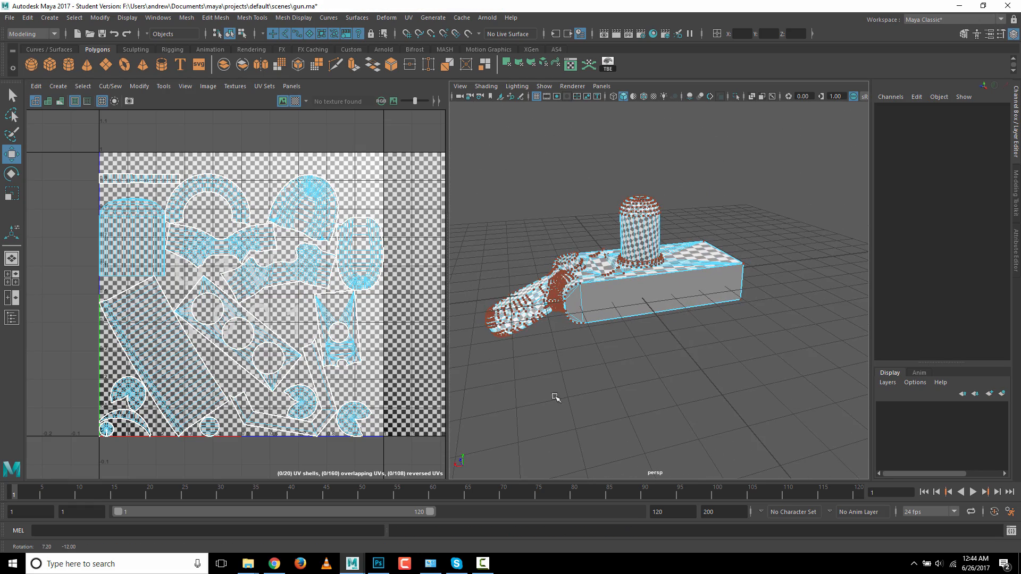
pyautogui.keyDown('alt'); pyautogui.moveTo(666, 408); pyautogui.dragTo(533, 443); pyautogui.keyUp('alt')
pyautogui.moveTo(627, 289); pyautogui.dragTo(676, 239, button='right')
pyautogui.click(607, 322)
pyautogui.keyDown('alt'); pyautogui.moveTo(597, 366); pyautogui.dragTo(598, 413); pyautogui.keyUp('alt')
pyautogui.click(631, 326)
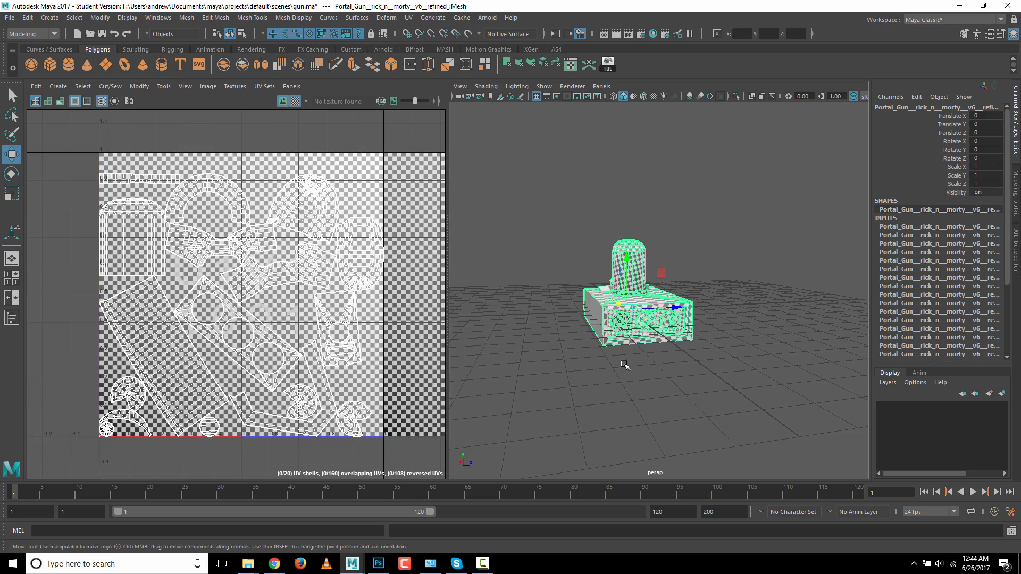
pyautogui.keyDown('alt'); pyautogui.moveTo(562, 388); pyautogui.dragTo(851, 379, button='right'); pyautogui.keyUp('alt')
pyautogui.keyDown('alt'); pyautogui.moveTo(666, 431); pyautogui.dragTo(669, 356); pyautogui.keyUp('alt')
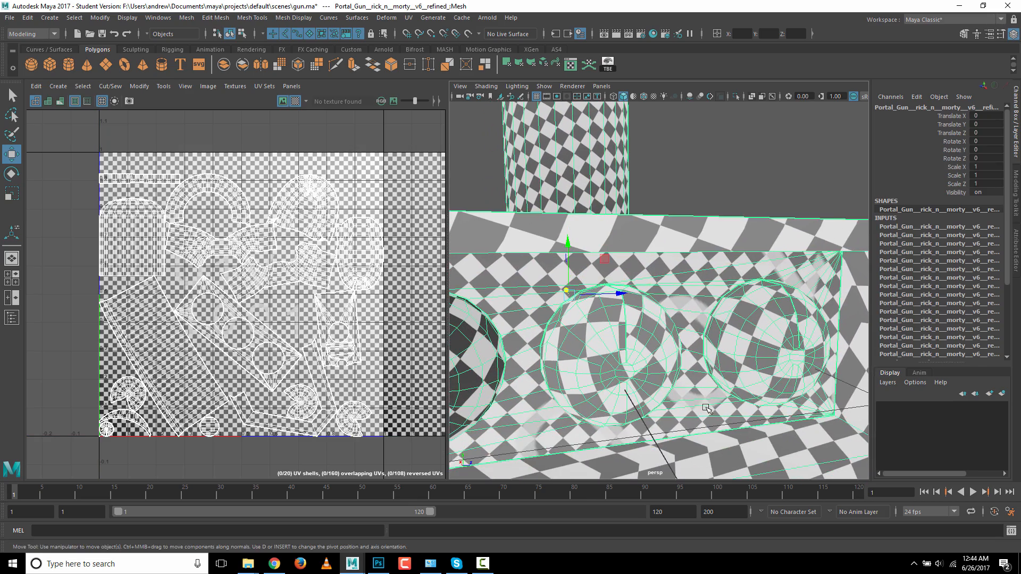
pyautogui.keyDown('alt'); pyautogui.moveTo(713, 402); pyautogui.dragTo(660, 410, button='right'); pyautogui.keyUp('alt')
pyautogui.keyDown('alt'); pyautogui.moveTo(660, 409); pyautogui.dragTo(687, 430); pyautogui.keyUp('alt')
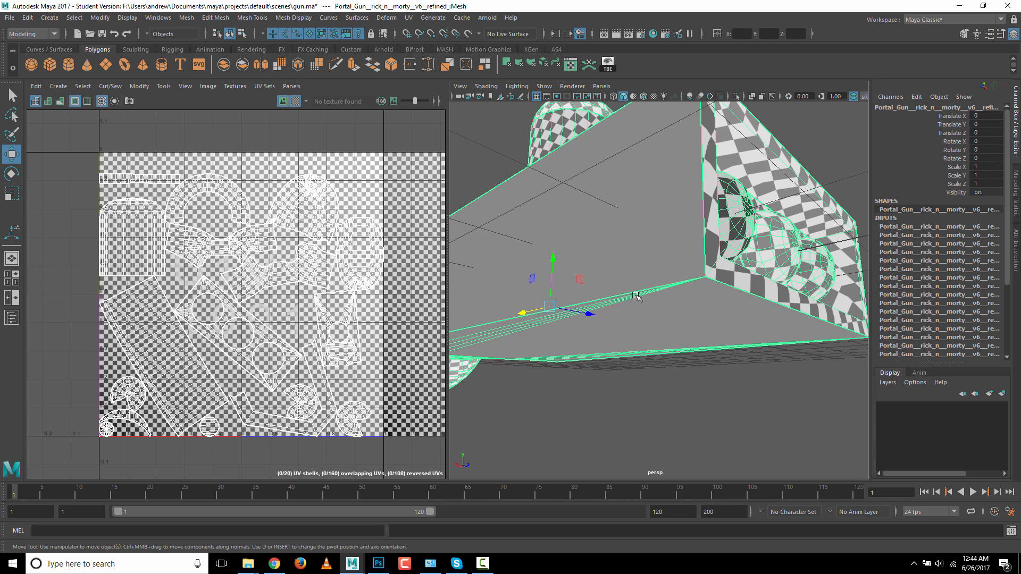
# - Select the gun body's side panel as a UV shell and try to scale up its UVs
pyautogui.rightClick(607, 254)
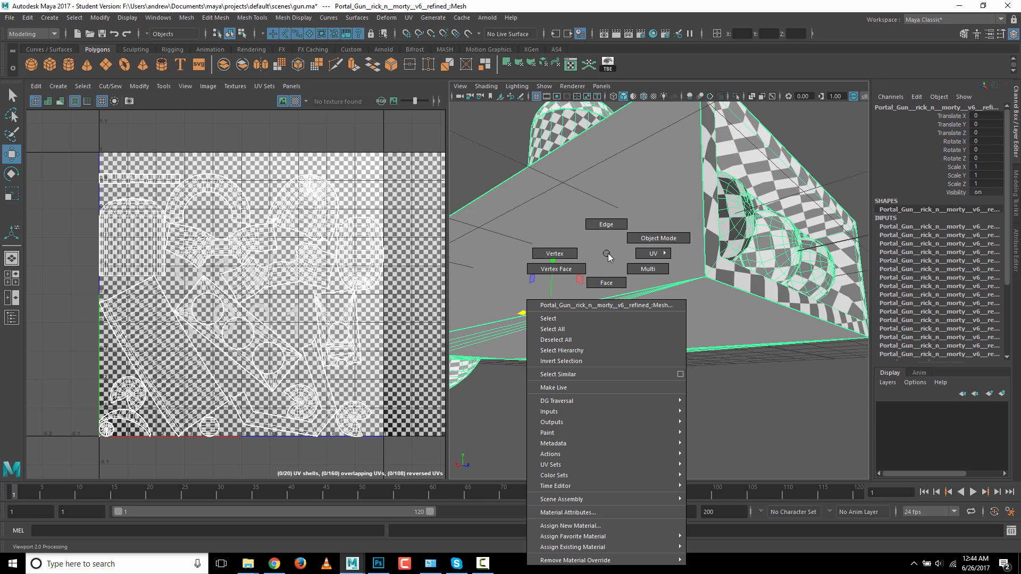
pyautogui.click(634, 255)
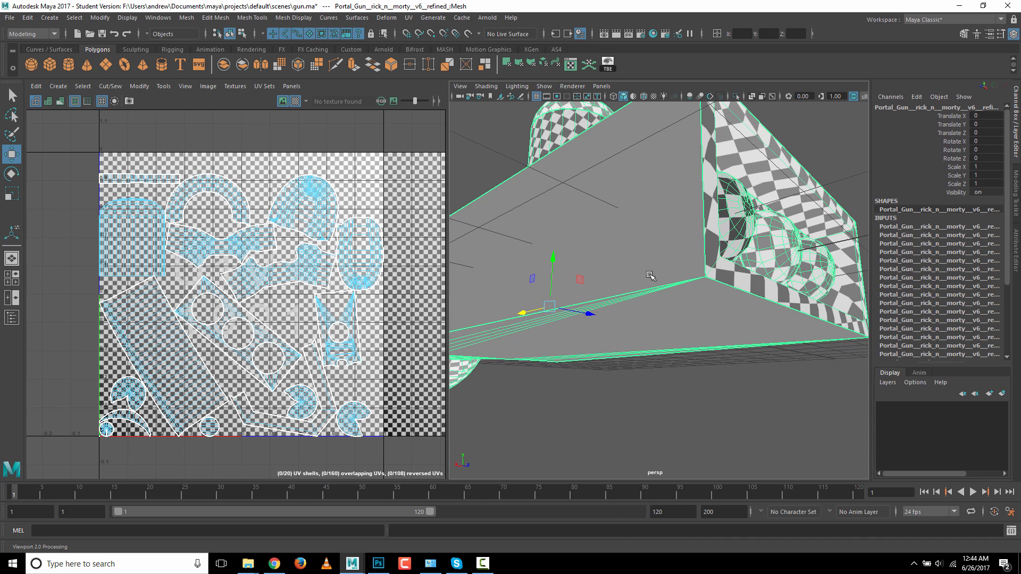
pyautogui.click(631, 256)
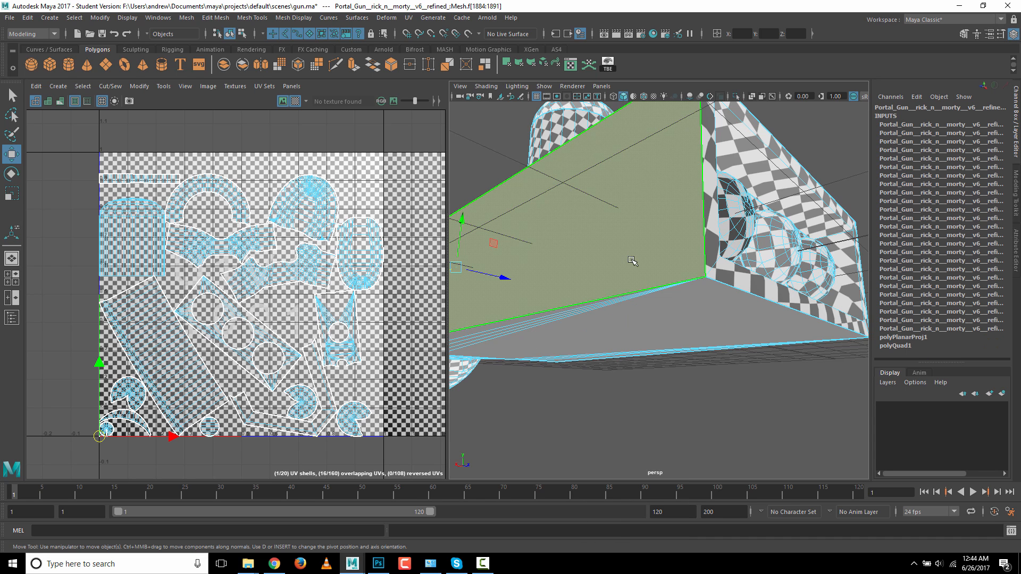
pyautogui.keyDown('alt'); pyautogui.moveTo(632, 261); pyautogui.dragTo(578, 349); pyautogui.keyUp('alt')
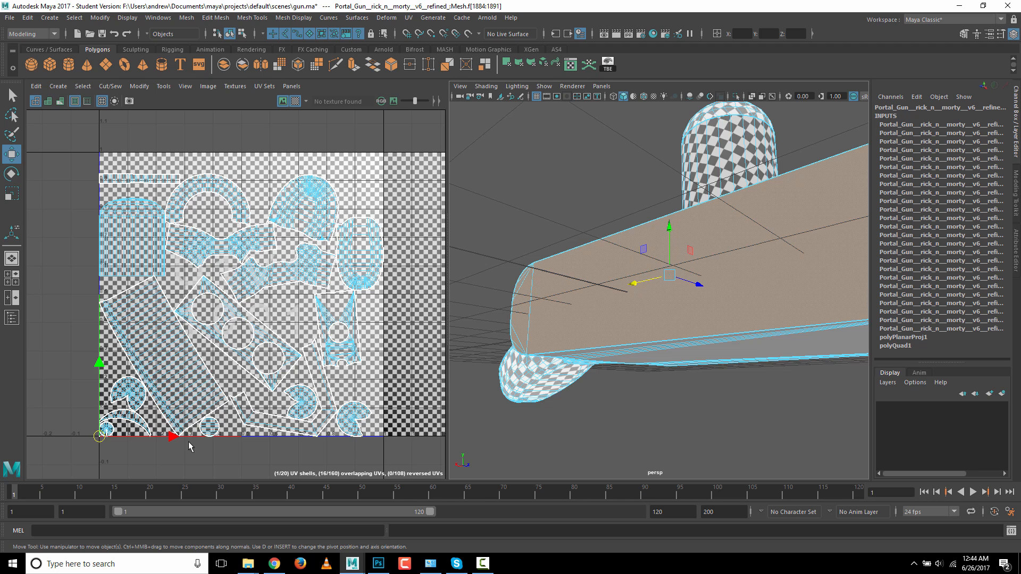
pyautogui.press('r')
pyautogui.moveTo(103, 439); pyautogui.dragTo(196, 432)
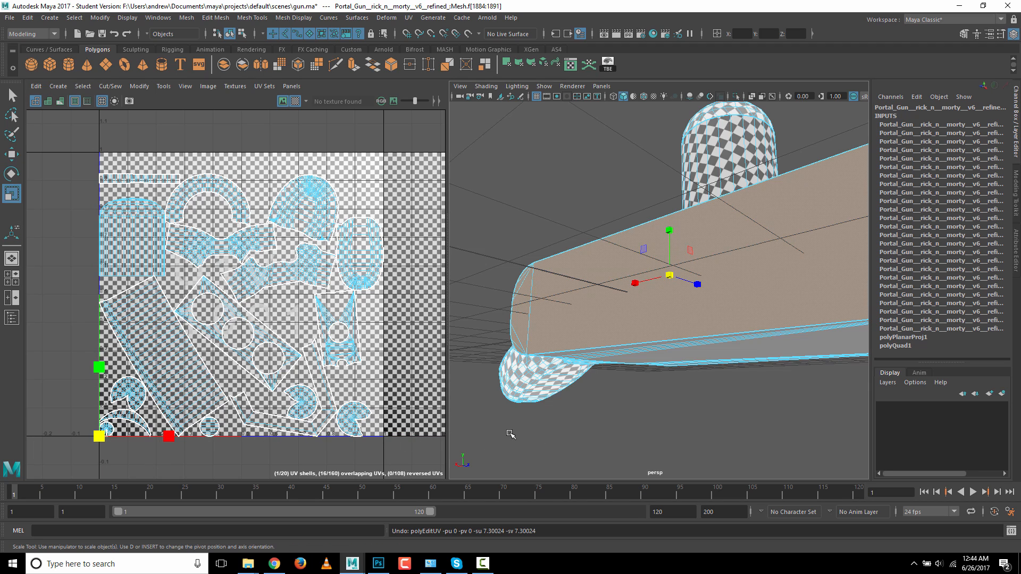
# - Check the checker coverage on the gun's underside and top, and turn off the checker map display
pyautogui.keyDown('alt'); pyautogui.moveTo(598, 379); pyautogui.dragTo(666, 349); pyautogui.keyUp('alt')
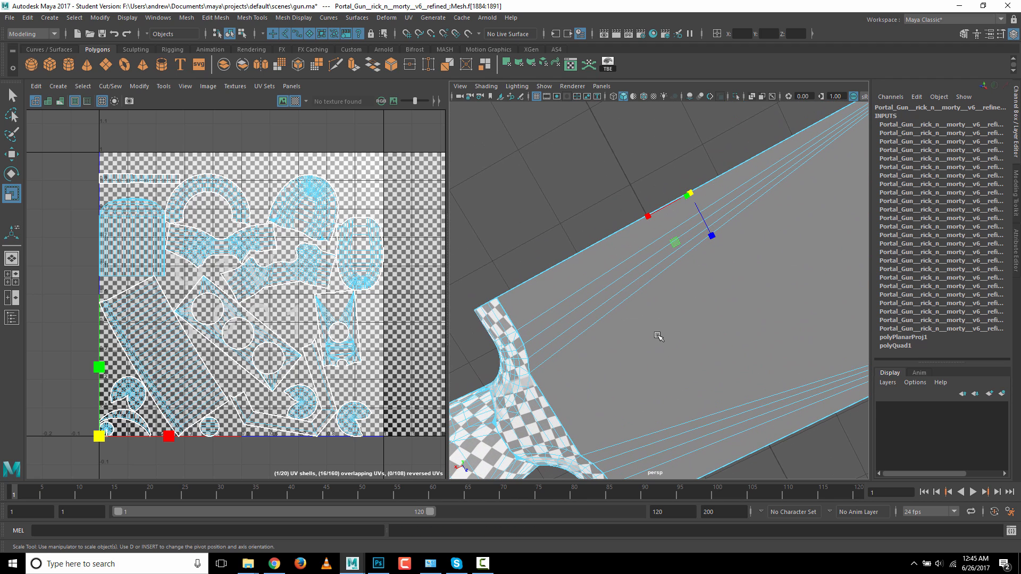
pyautogui.keyDown('alt'); pyautogui.moveTo(674, 330); pyautogui.dragTo(698, 359); pyautogui.keyUp('alt')
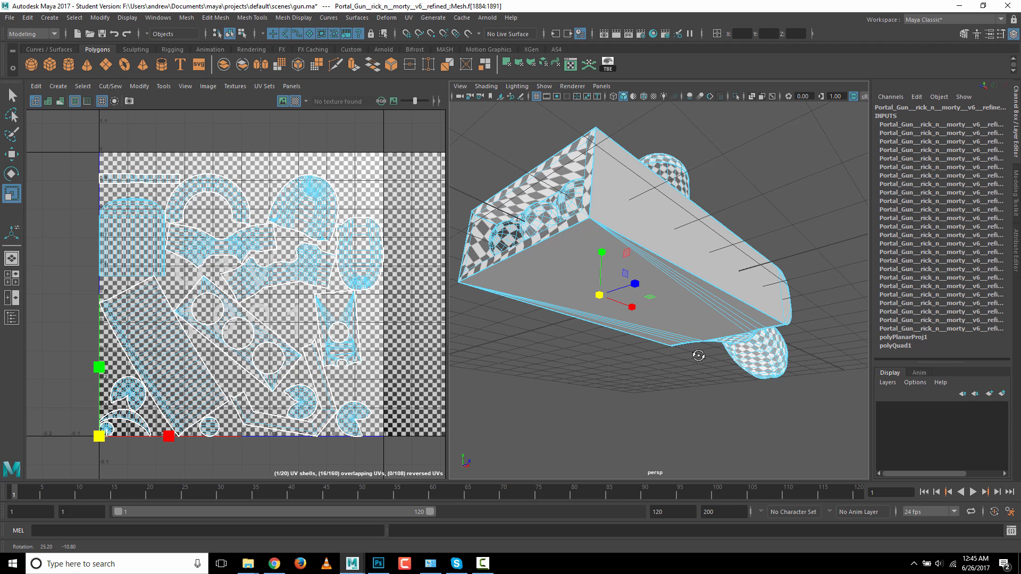
pyautogui.keyDown('alt'); pyautogui.moveTo(699, 355); pyautogui.dragTo(530, 402); pyautogui.keyUp('alt')
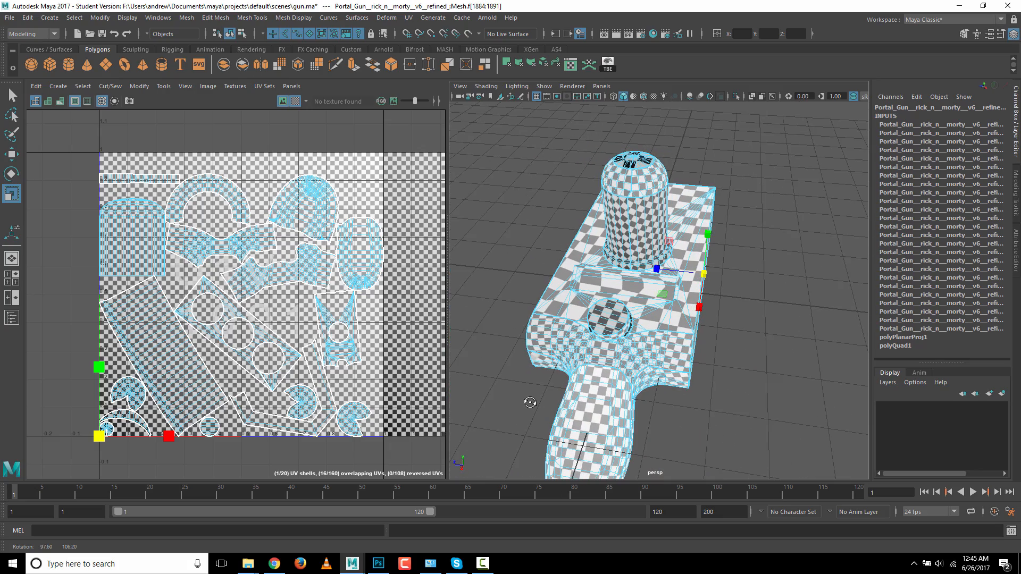
pyautogui.click(295, 101)
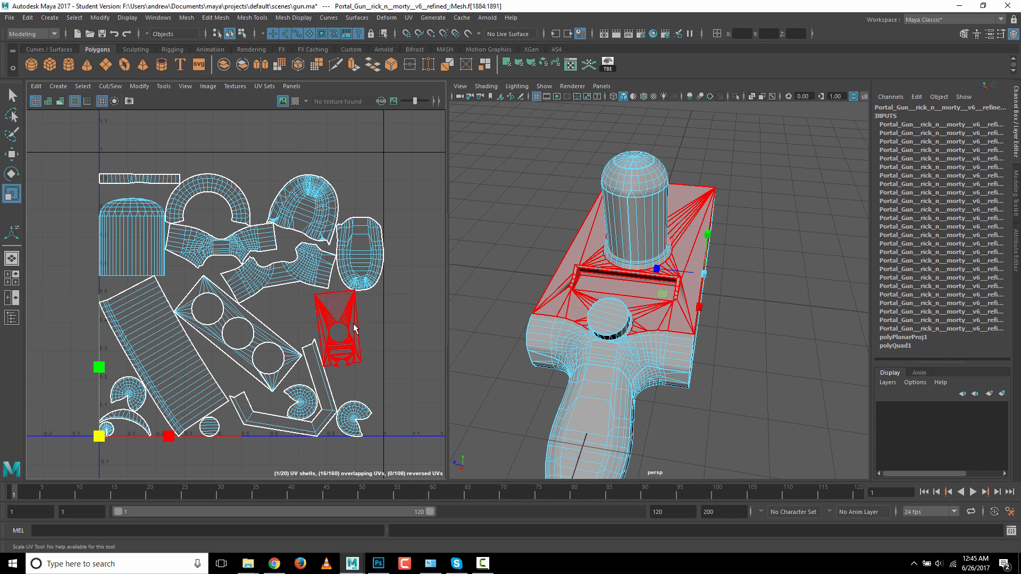
# - Compare the laid-out UV shells with the gun's parts and select the gun body's side panel as a shell
pyautogui.keyDown('alt'); pyautogui.moveTo(353, 324); pyautogui.dragTo(341, 312, button='middle'); pyautogui.keyUp('alt')
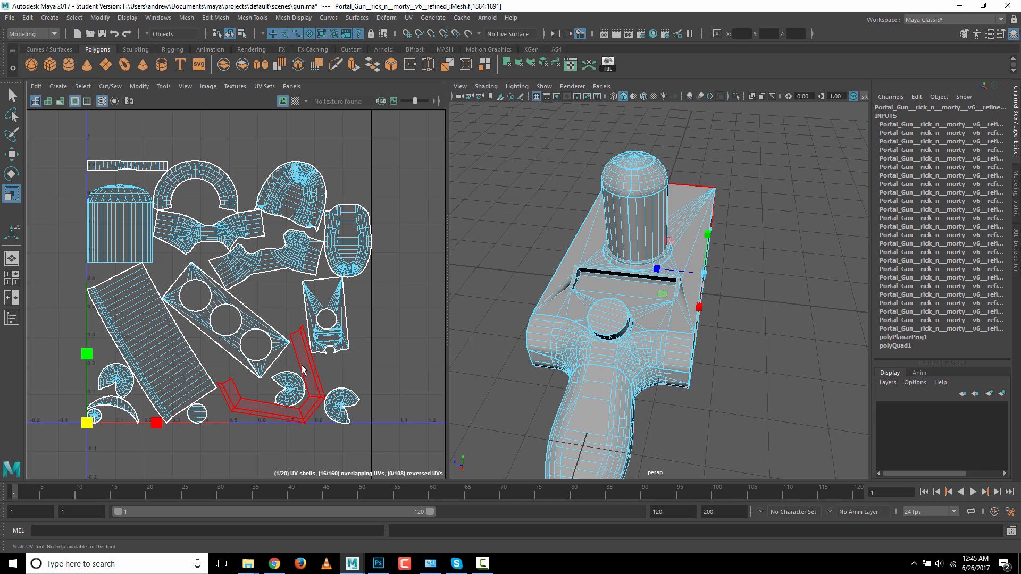
pyautogui.keyDown('alt'); pyautogui.moveTo(472, 389); pyautogui.dragTo(243, 353); pyautogui.keyUp('alt')
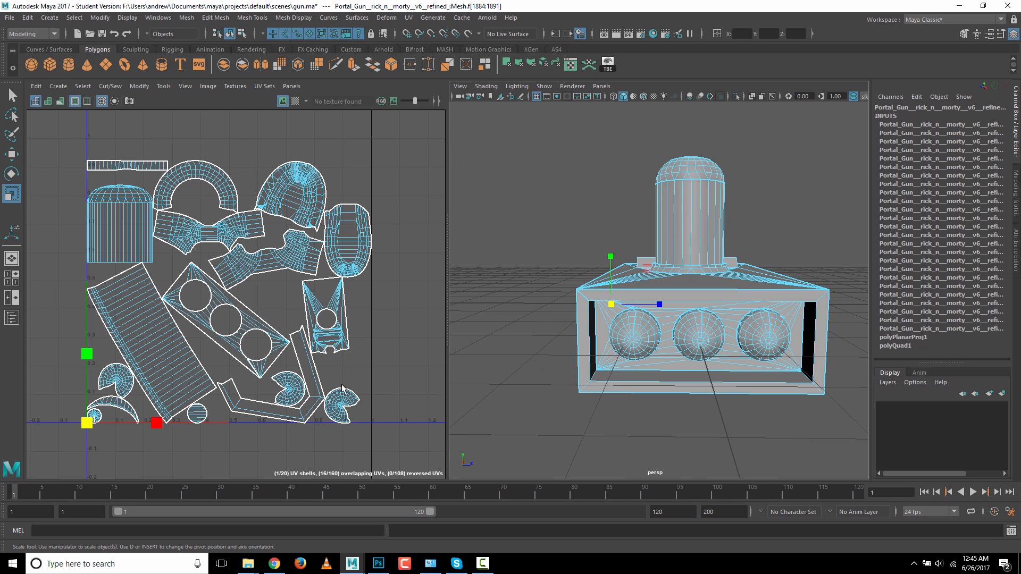
pyautogui.click(373, 359)
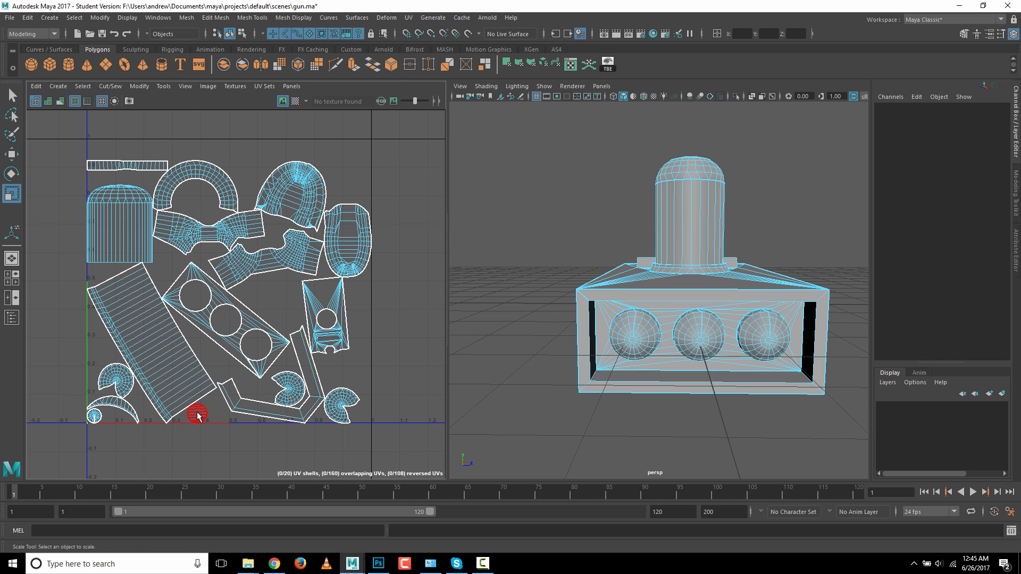
pyautogui.keyDown('alt'); pyautogui.moveTo(613, 317); pyautogui.dragTo(599, 374); pyautogui.keyUp('alt')
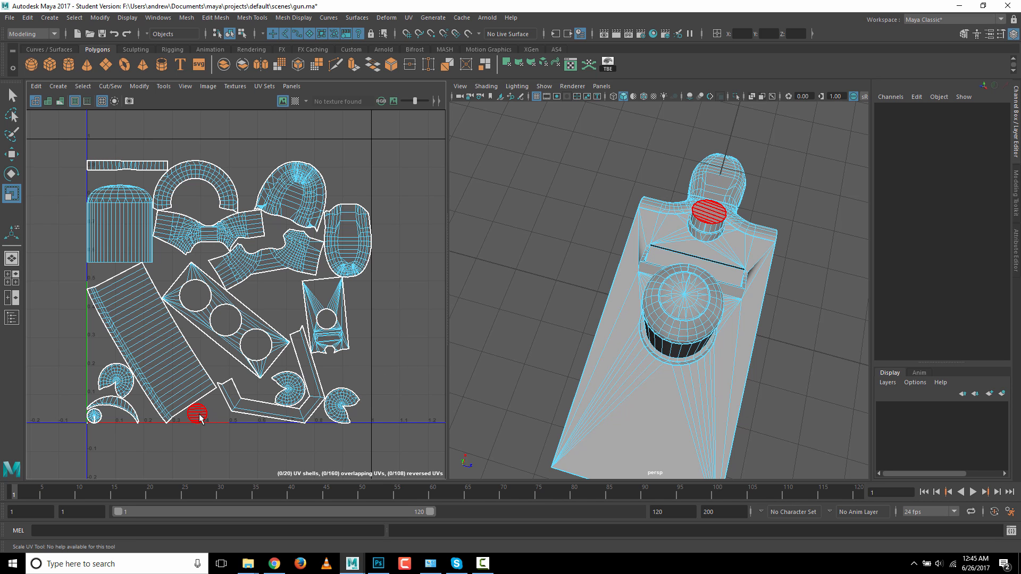
pyautogui.keyDown('alt'); pyautogui.moveTo(481, 329); pyautogui.dragTo(590, 297); pyautogui.keyUp('alt')
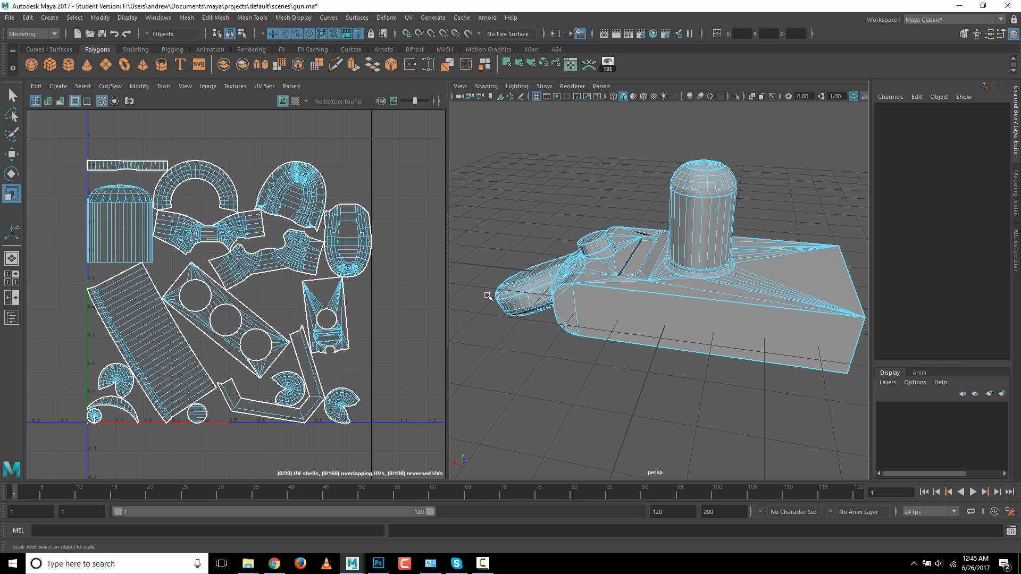
pyautogui.click(684, 342)
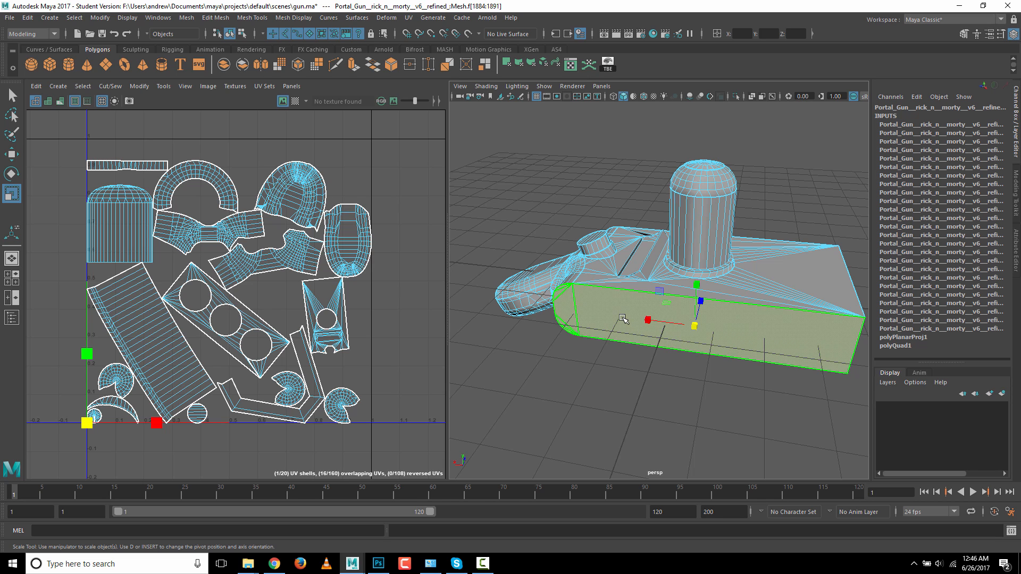
# - Return the gun to object mode and delete its construction history
pyautogui.moveTo(622, 319); pyautogui.dragTo(656, 285, button='right')
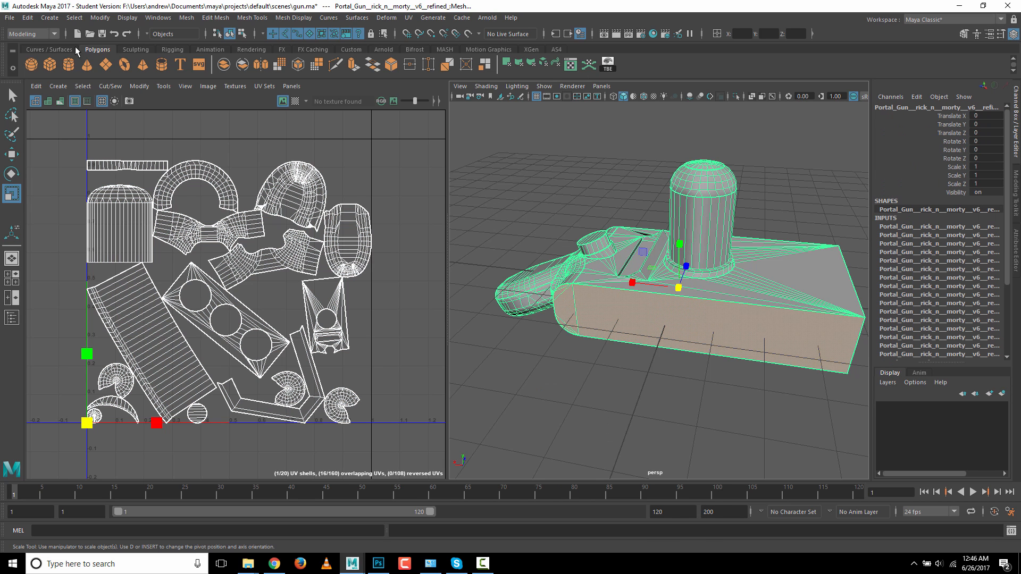
pyautogui.click(29, 18)
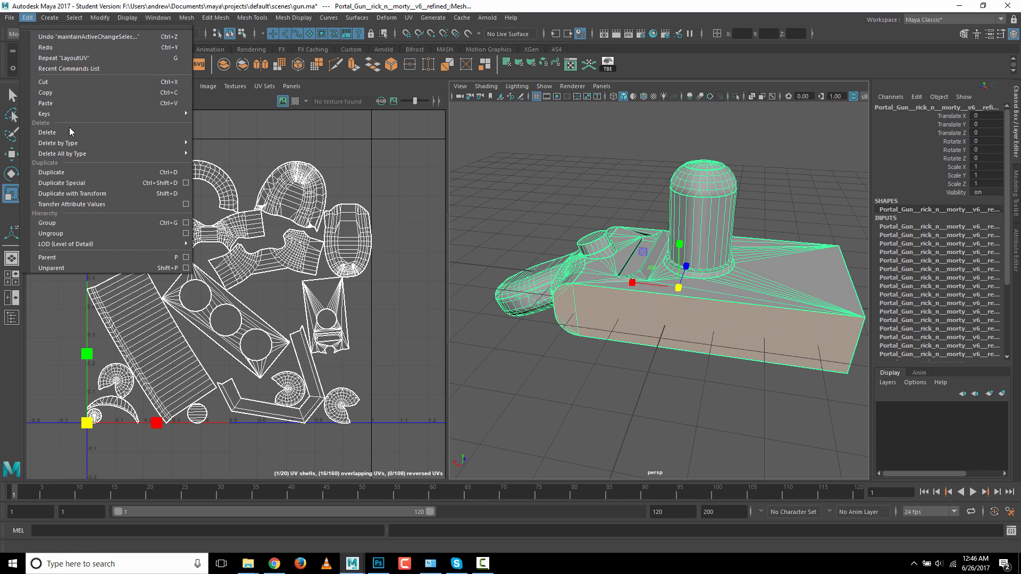
pyautogui.moveTo(103, 142)
pyautogui.click(242, 154)
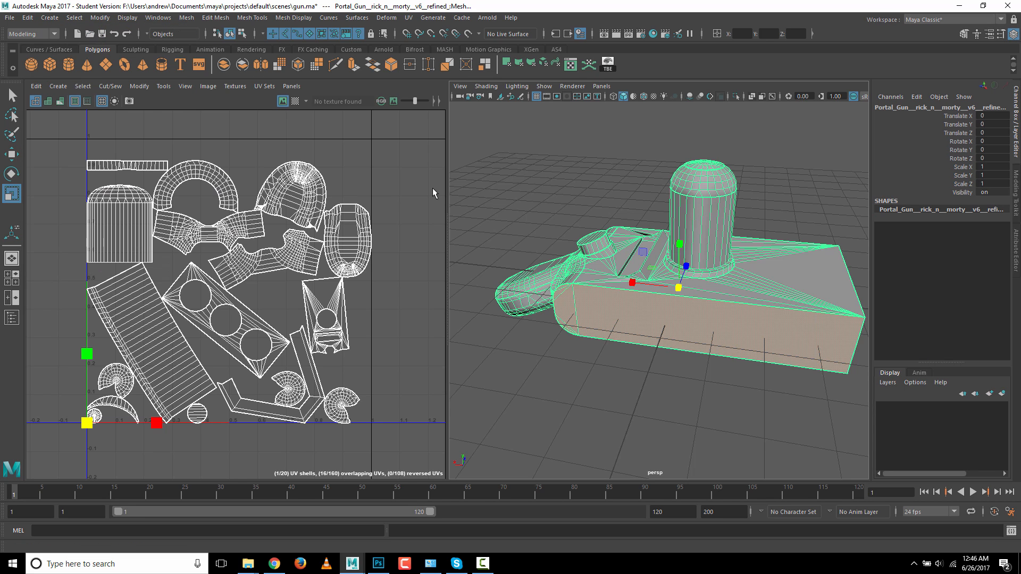
pyautogui.click(561, 187)
pyautogui.click(599, 303)
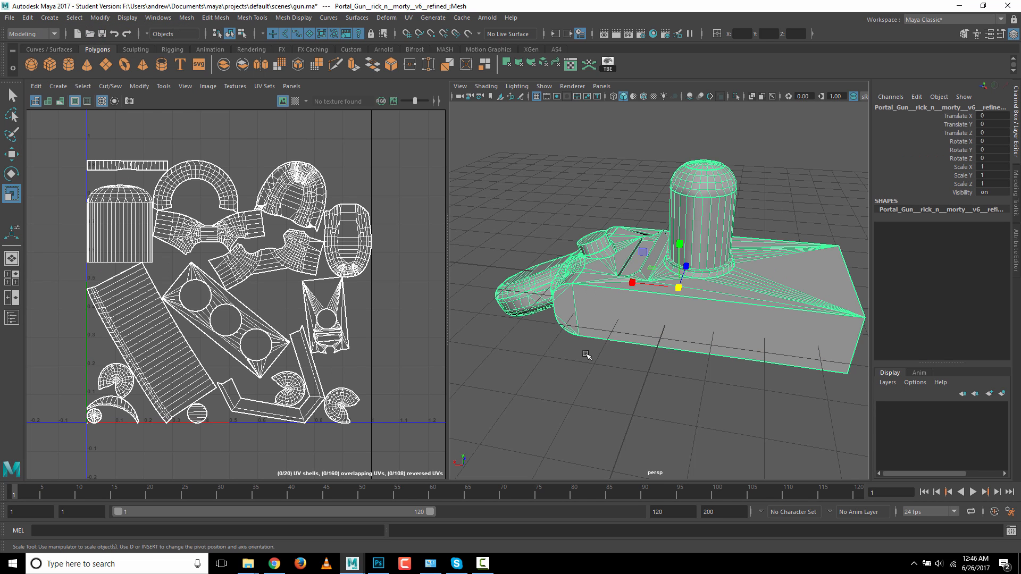
# - Select all UVs of the entire gun mesh and unfold them
pyautogui.click(578, 219)
pyautogui.click(630, 286)
pyautogui.rightClick(631, 296)
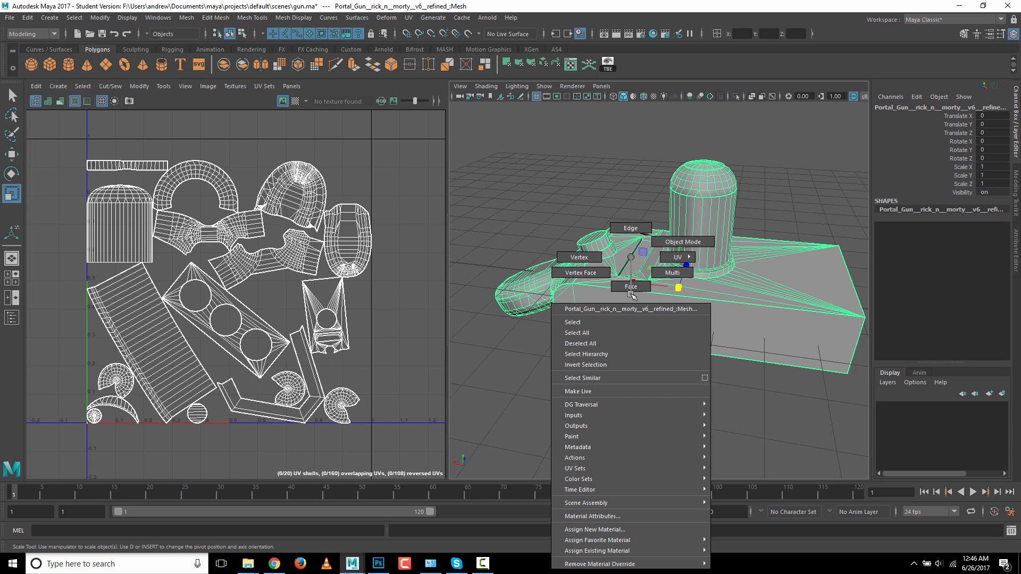
pyautogui.rightClick(699, 266)
pyautogui.click(744, 266)
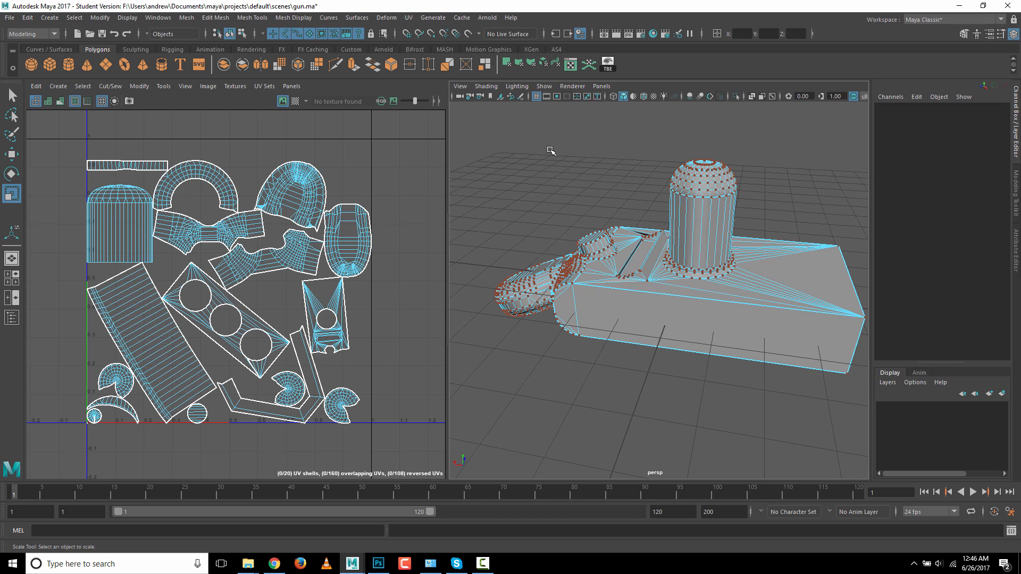
pyautogui.moveTo(479, 124); pyautogui.dragTo(957, 449)
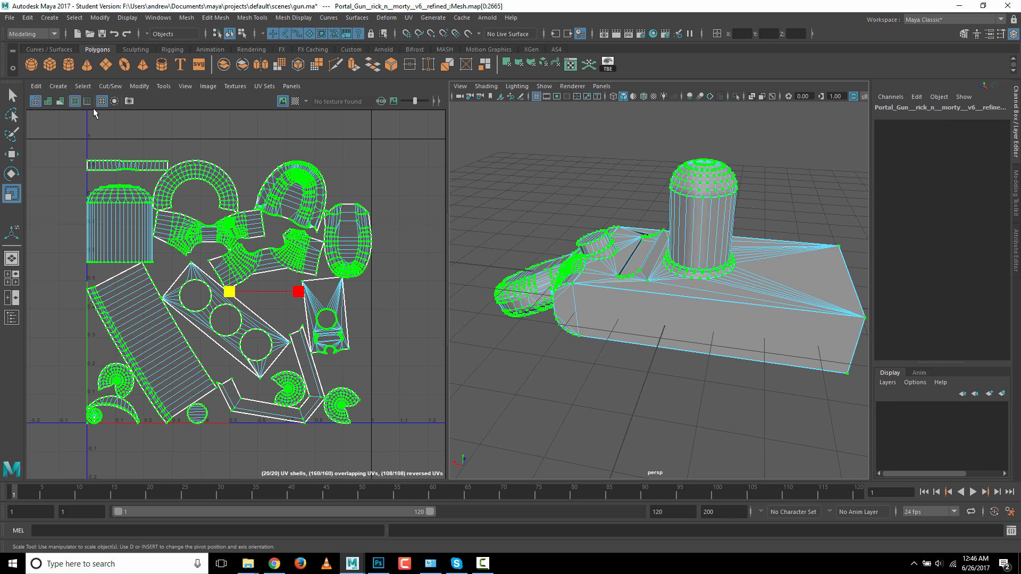
pyautogui.click(139, 86)
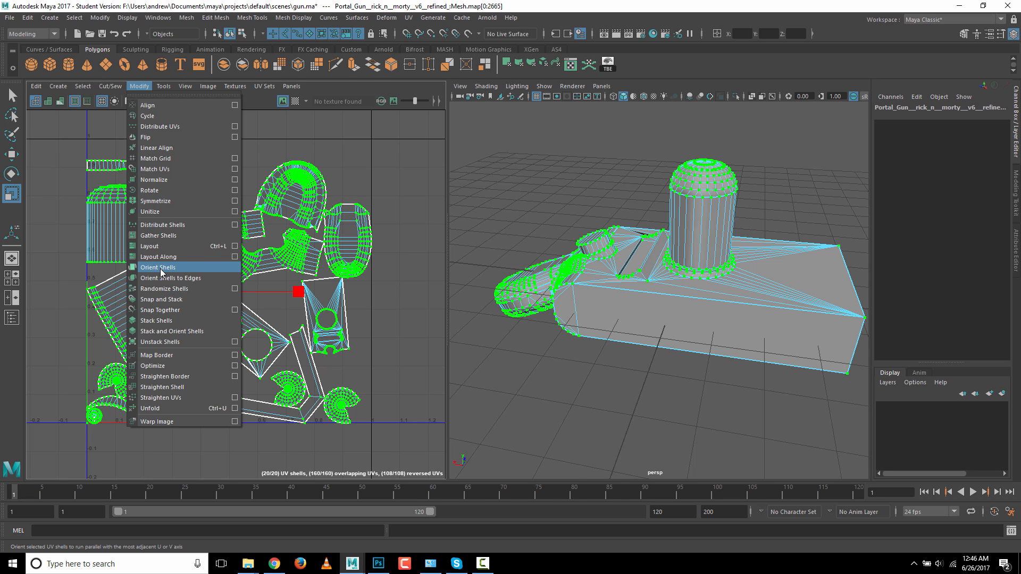
pyautogui.click(173, 410)
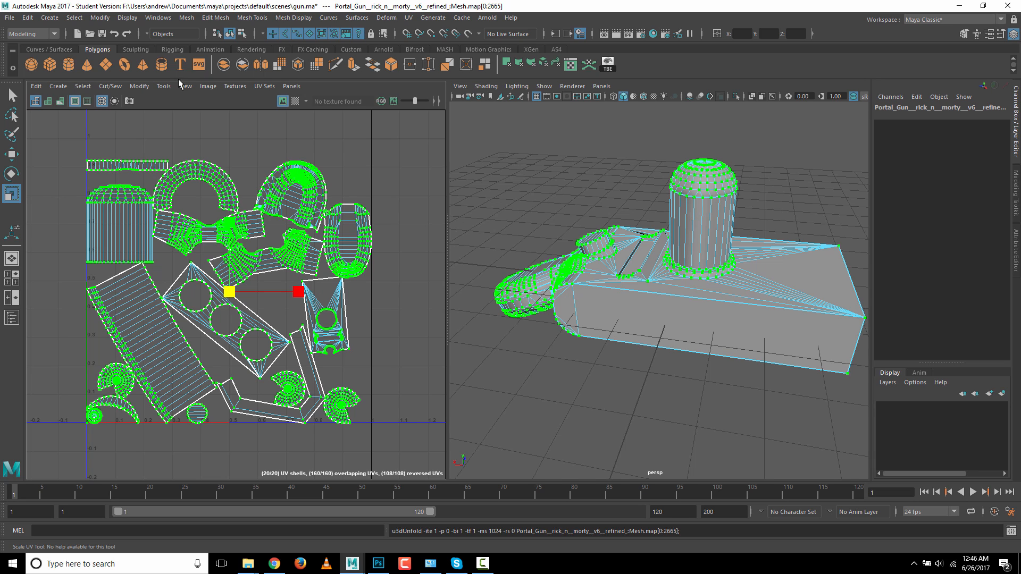
# - Lay out all the gun's UV shells, turn on the checker map, and return to object mode
pyautogui.click(139, 86)
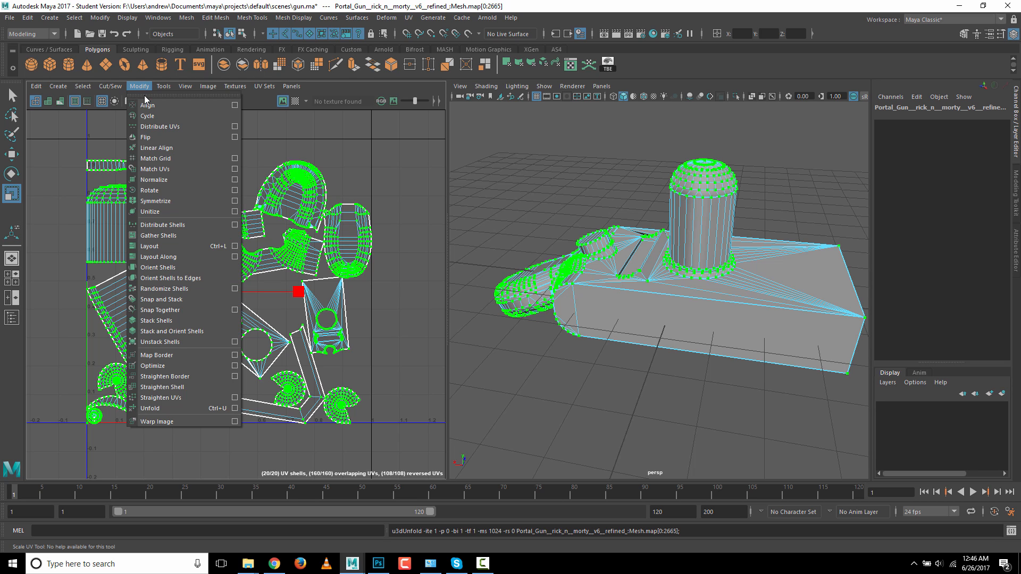
pyautogui.click(174, 246)
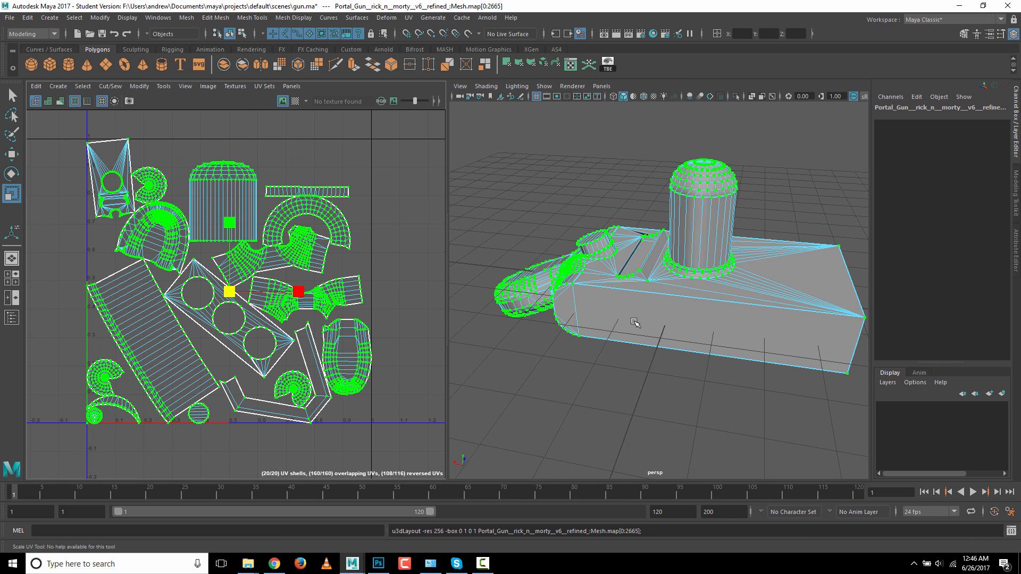
pyautogui.click(298, 101)
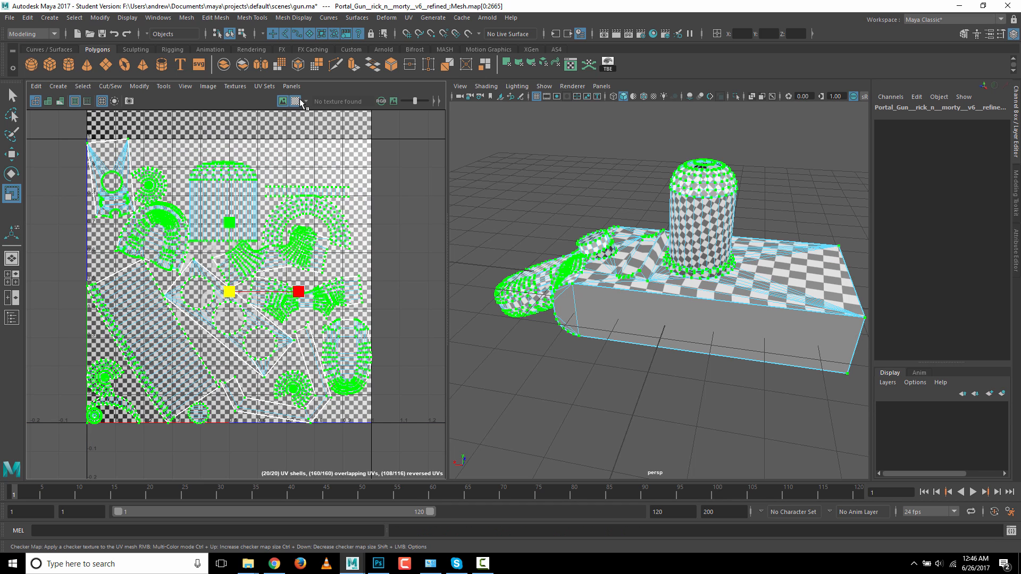
pyautogui.moveTo(584, 257); pyautogui.dragTo(640, 242, button='right')
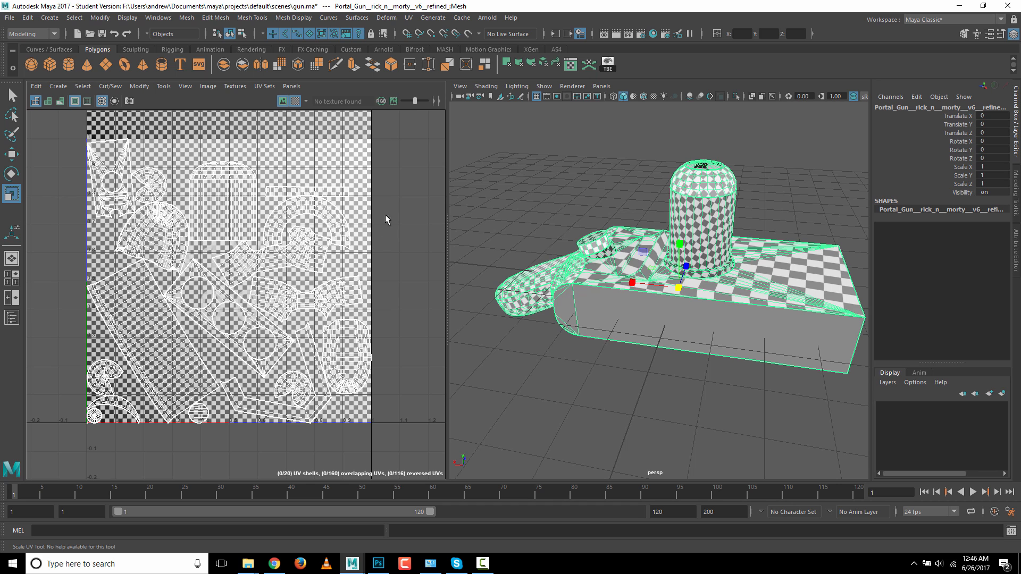
# - Deselect the gun and switch the workspace to the Hypershade and perspective layout
pyautogui.click(508, 237)
pyautogui.press('space')
pyautogui.moveTo(364, 418); pyautogui.dragTo(313, 418)
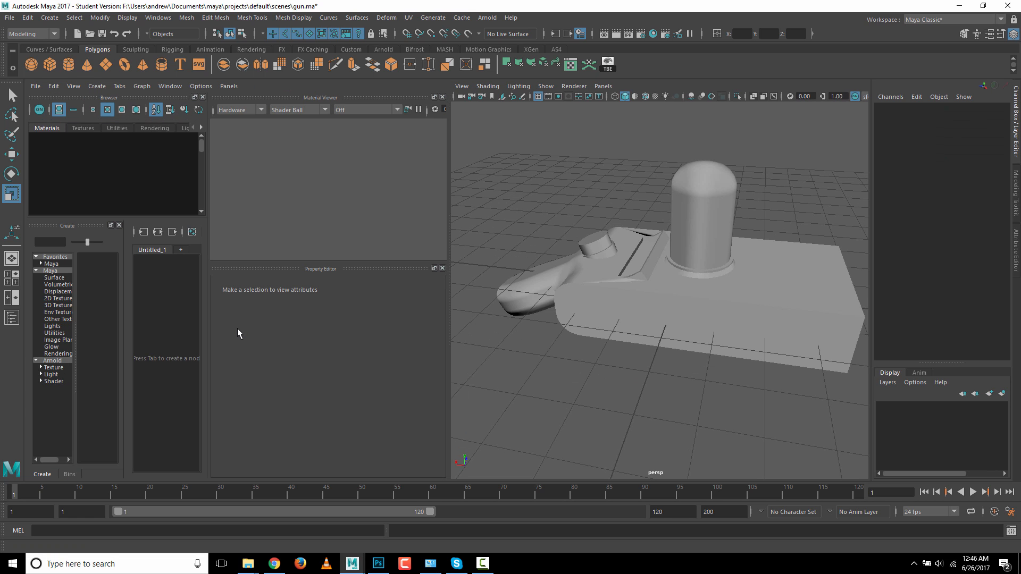
# - Assign a new Lambert material to the whole gun mesh
pyautogui.click(736, 333)
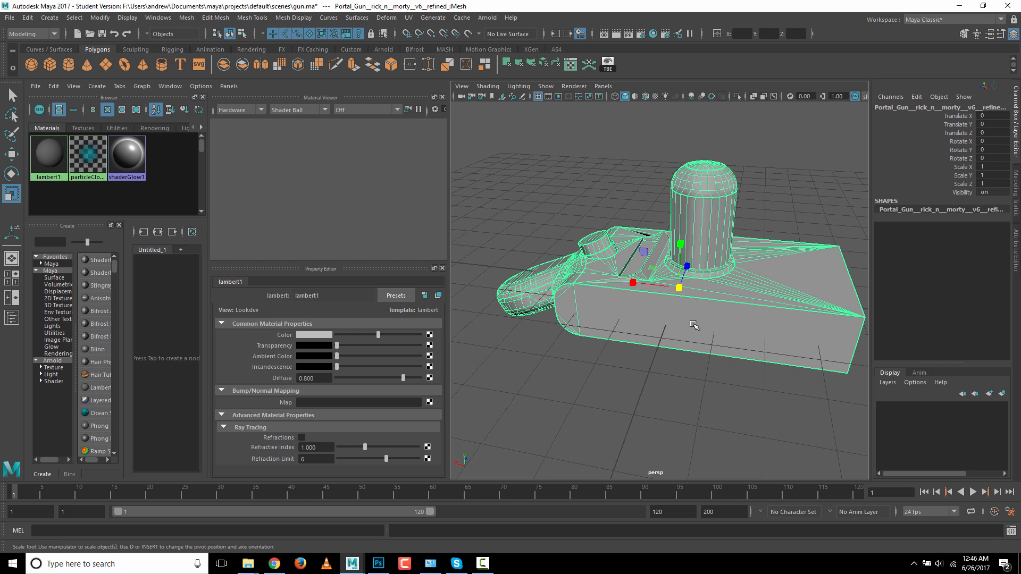
pyautogui.rightClick(607, 300)
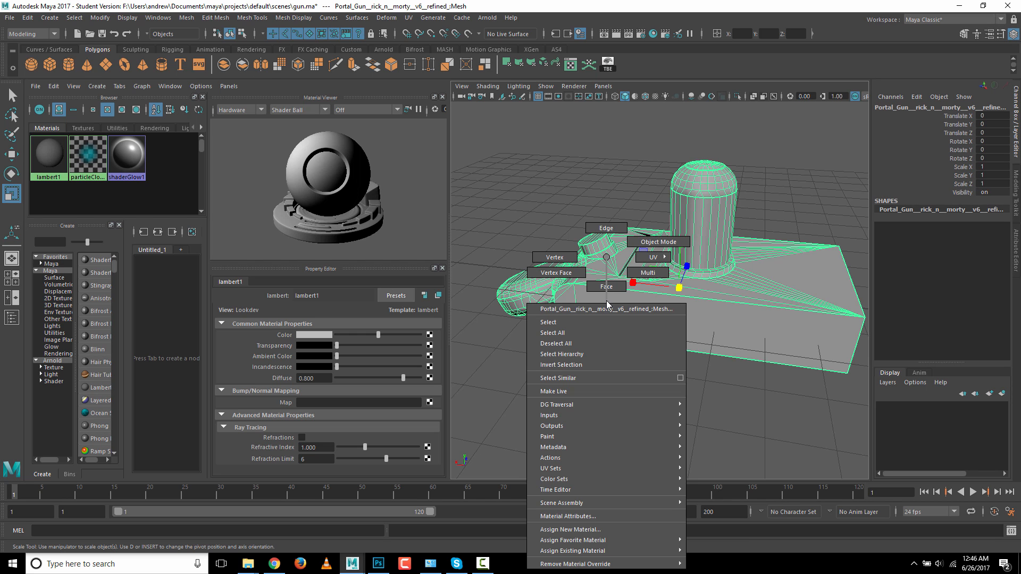
pyautogui.moveTo(611, 444)
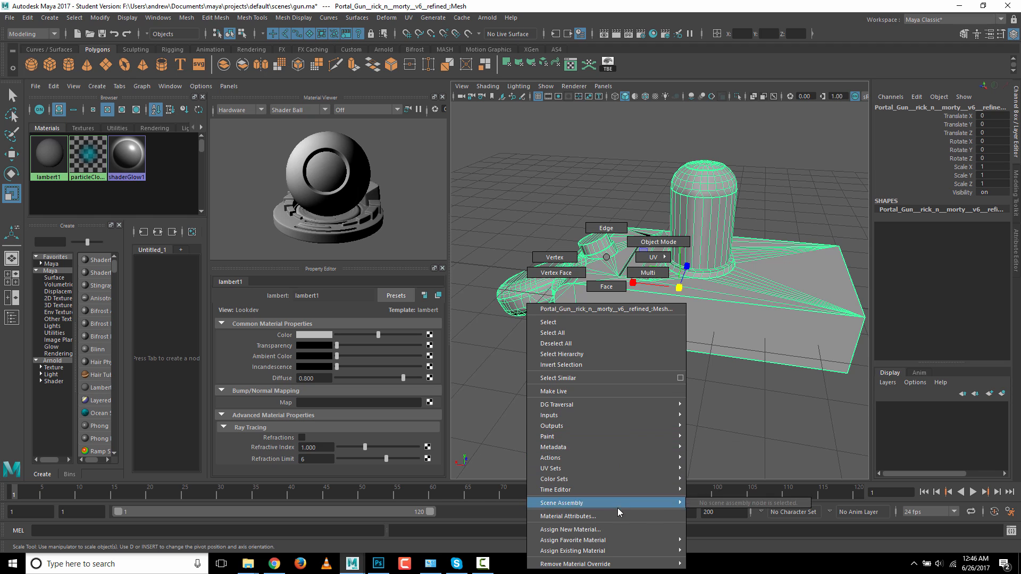
pyautogui.click(619, 528)
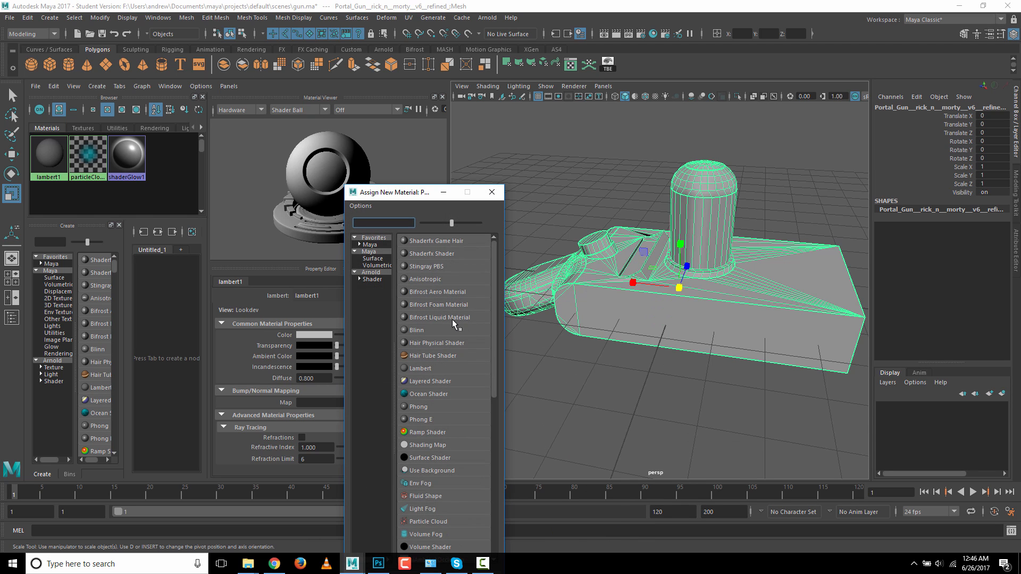
pyautogui.click(432, 368)
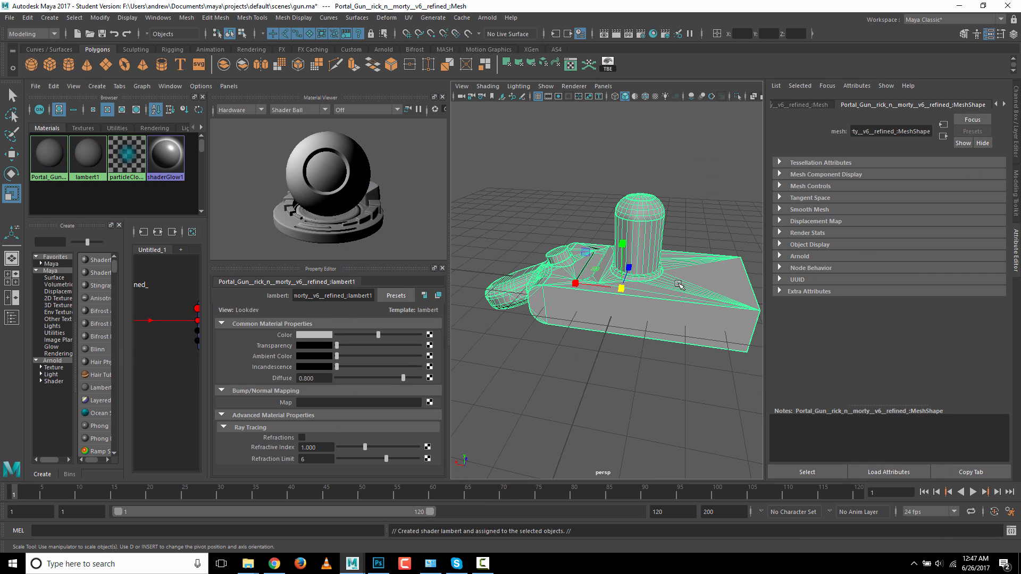
# - Connect a Checker texture to the new Lambert's color and inspect the gun's side panel in textured display
pyautogui.click(430, 335)
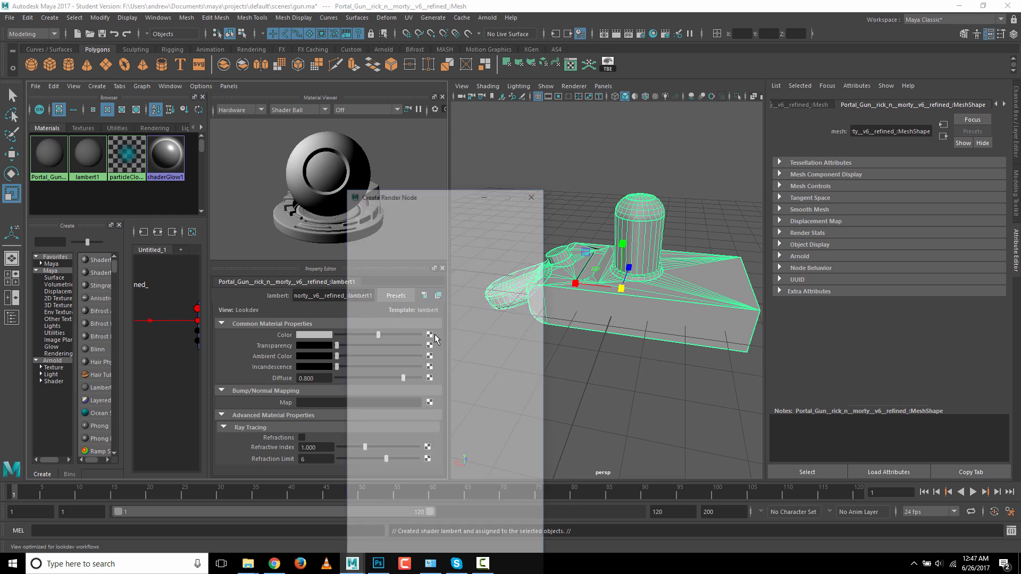
pyautogui.click(430, 254)
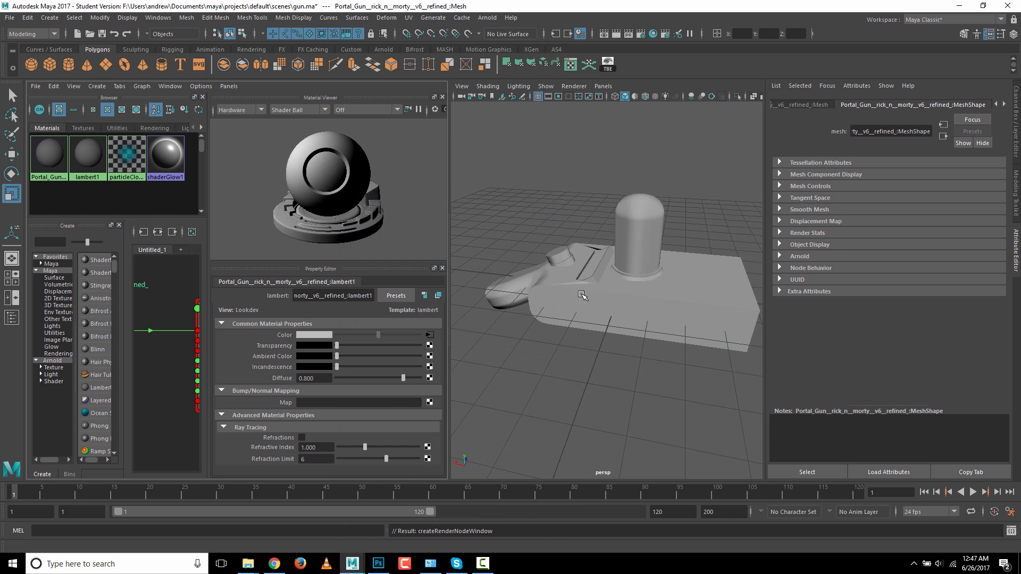
pyautogui.click(708, 179)
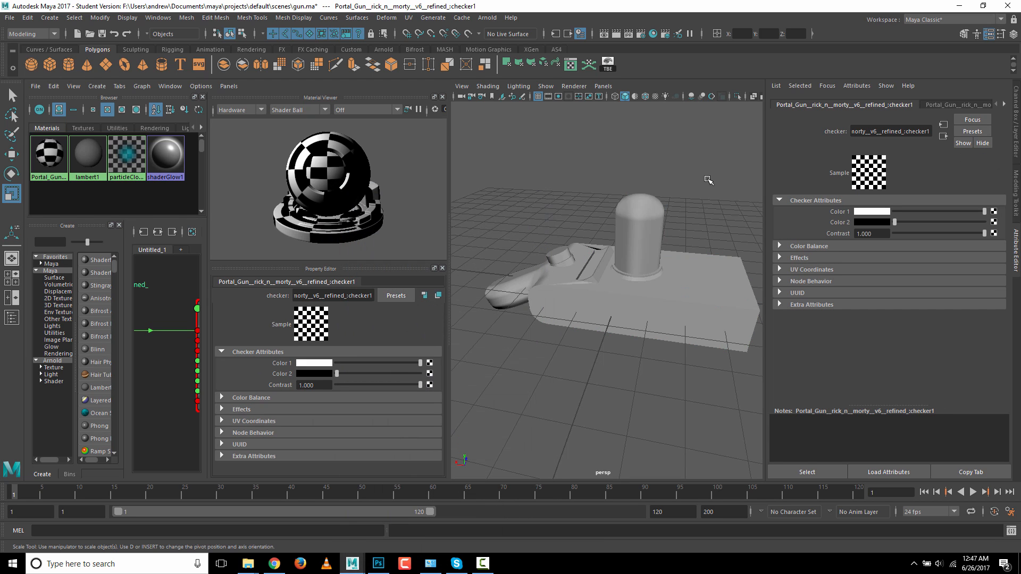
pyautogui.press('6')
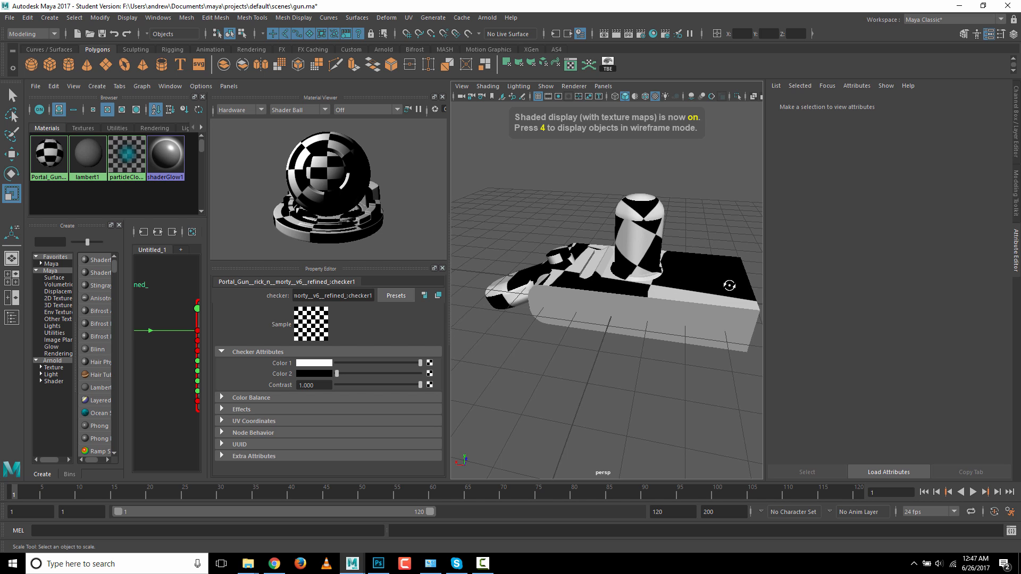
pyautogui.keyDown('alt'); pyautogui.moveTo(729, 286); pyautogui.dragTo(799, 262); pyautogui.keyUp('alt')
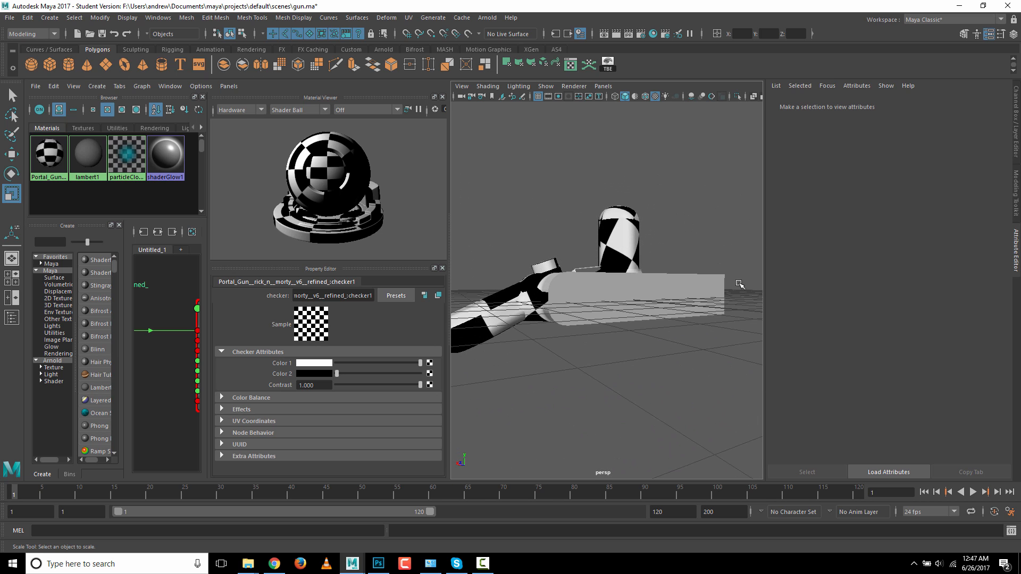
# - Undo the Checker texture connection on the gun's Lambert material
pyautogui.hotkey('ctrl', 'z')
pyautogui.hotkey('ctrl', 'z')
pyautogui.hotkey('ctrl', 'z')
pyautogui.click(664, 277)
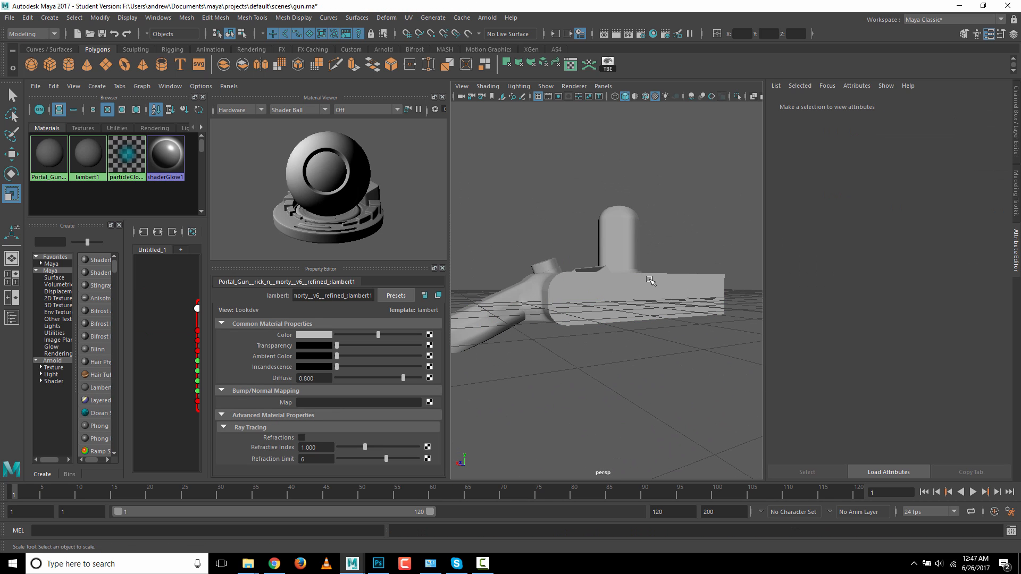
# - Examine the gun body's side panels and underside in a maximized perspective view with the mesh selected
pyautogui.click(647, 193)
pyautogui.keyDown('alt'); pyautogui.moveTo(647, 193); pyautogui.dragTo(602, 226); pyautogui.keyUp('alt')
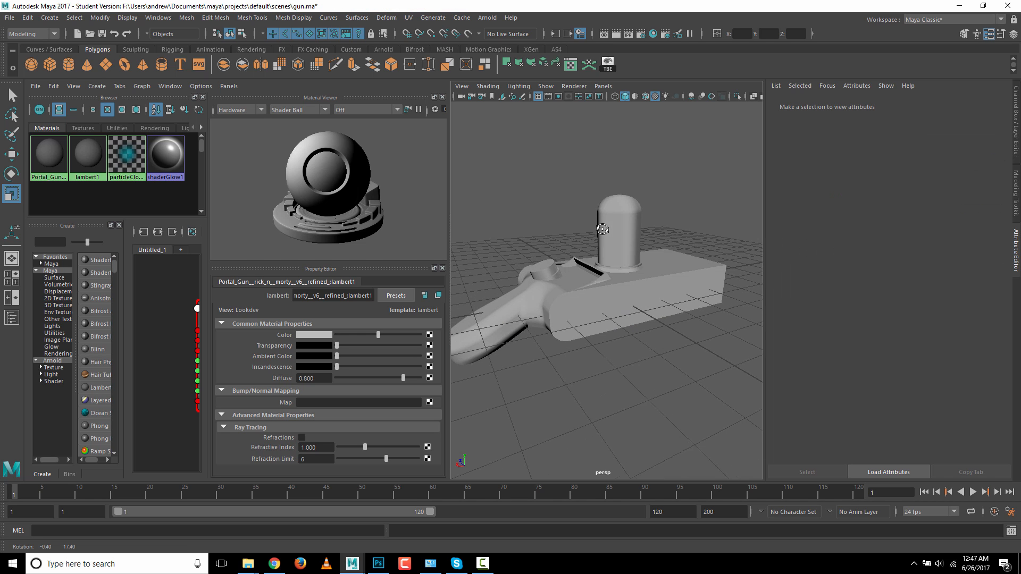
pyautogui.click(602, 323)
pyautogui.keyDown('alt'); pyautogui.moveTo(587, 306); pyautogui.dragTo(741, 298); pyautogui.keyUp('alt')
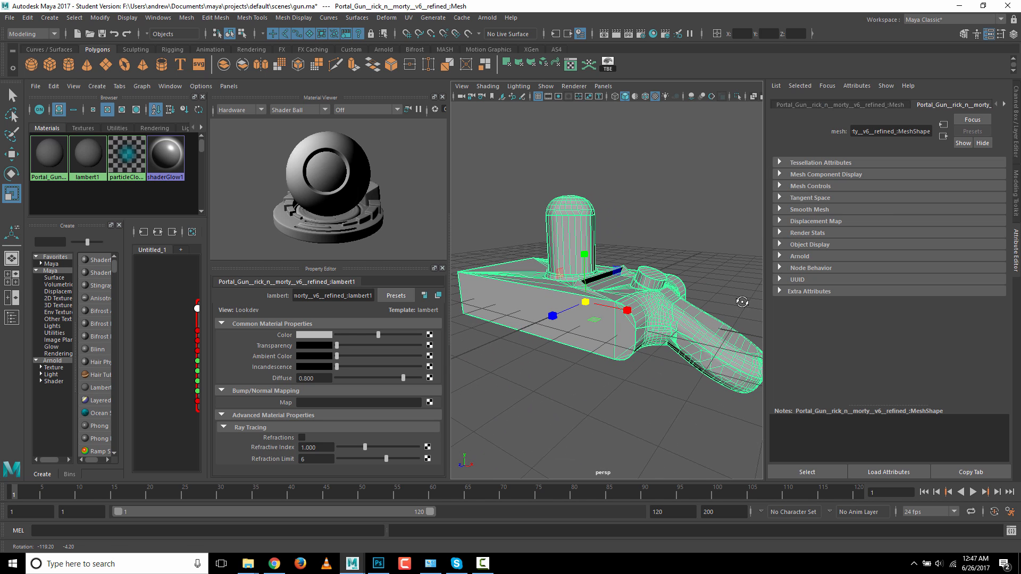
pyautogui.keyDown('alt'); pyautogui.moveTo(536, 287); pyautogui.dragTo(542, 299); pyautogui.keyUp('alt')
pyautogui.press('space')
pyautogui.scroll(-5, 422, 271)
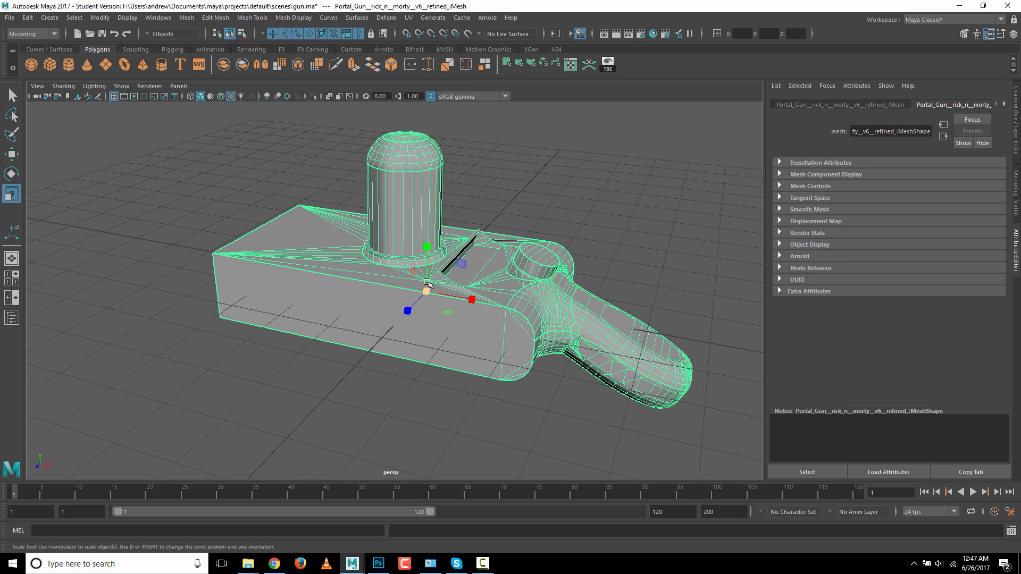
pyautogui.click(488, 209)
pyautogui.click(443, 327)
pyautogui.keyDown('alt'); pyautogui.moveTo(621, 288); pyautogui.dragTo(453, 265); pyautogui.keyUp('alt')
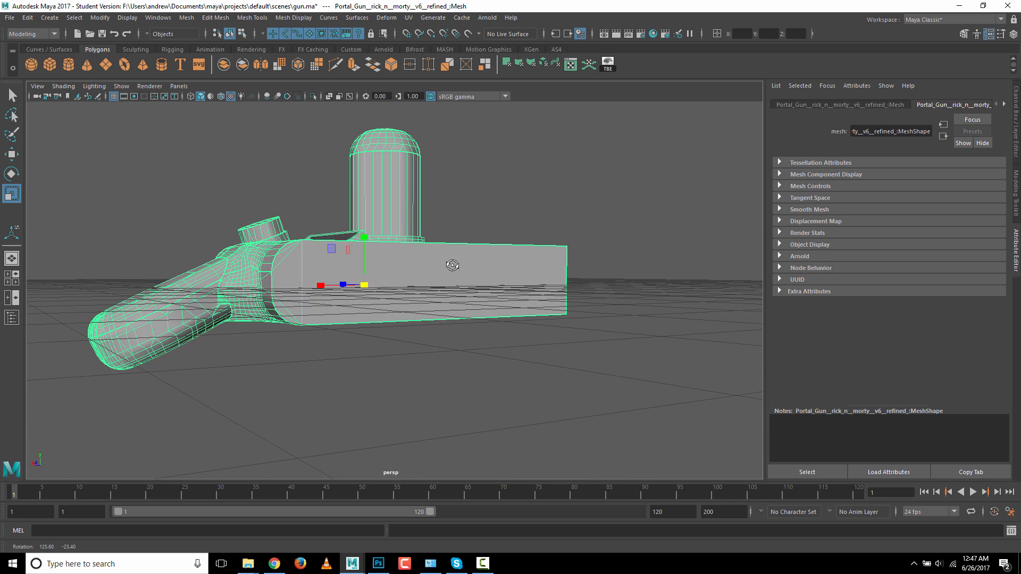
pyautogui.keyDown('alt'); pyautogui.moveTo(298, 285); pyautogui.dragTo(488, 280, button='right'); pyautogui.keyUp('alt')
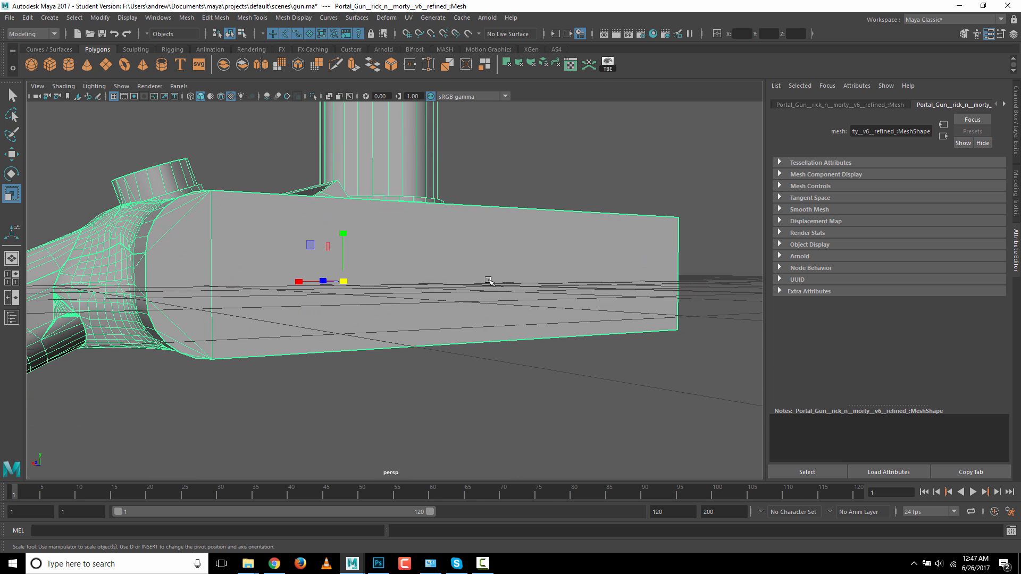
pyautogui.moveTo(447, 274)
pyautogui.keyDown('alt'); pyautogui.mouseDown()
pyautogui.moveTo(428, 294)
pyautogui.moveTo(439, 285)
pyautogui.mouseUp(); pyautogui.keyUp('alt')
# - Switch to edge selection and select the vertical edge beside the rounded end of the gun body's side panel
pyautogui.rightClick(441, 266)
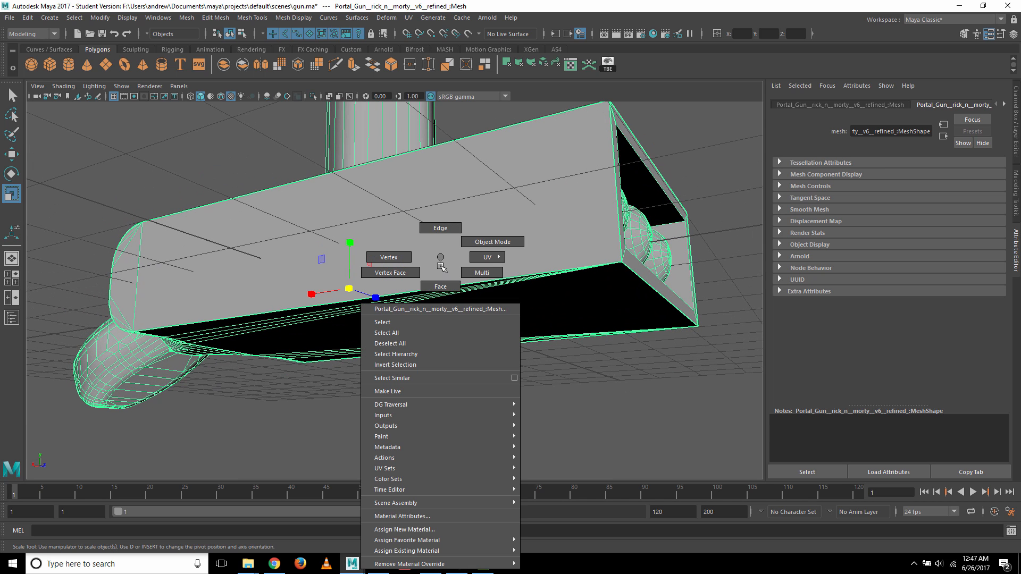
pyautogui.moveTo(440, 266); pyautogui.dragTo(436, 258, button='right')
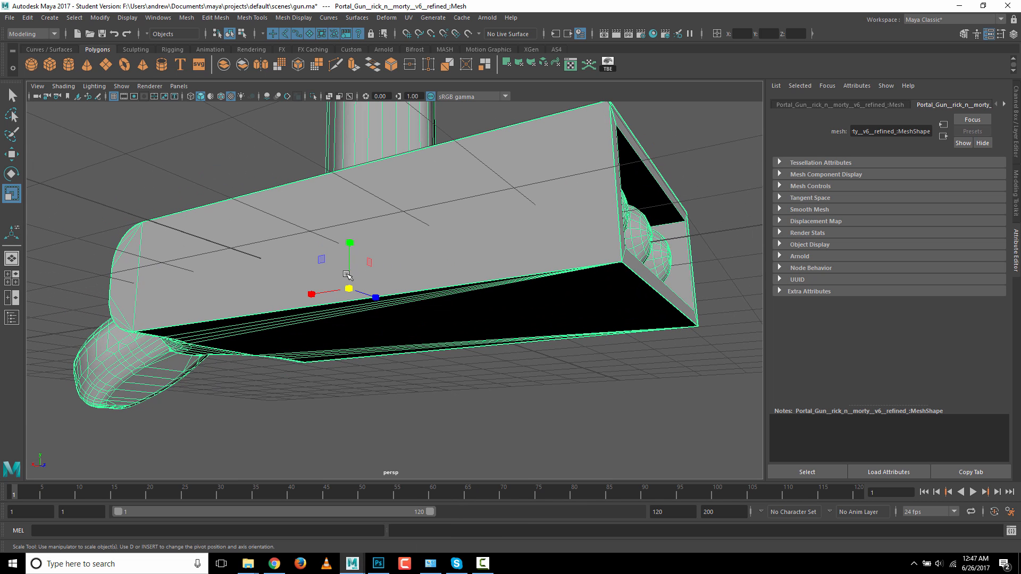
pyautogui.moveTo(141, 274); pyautogui.dragTo(140, 242, button='right')
pyautogui.click(147, 255)
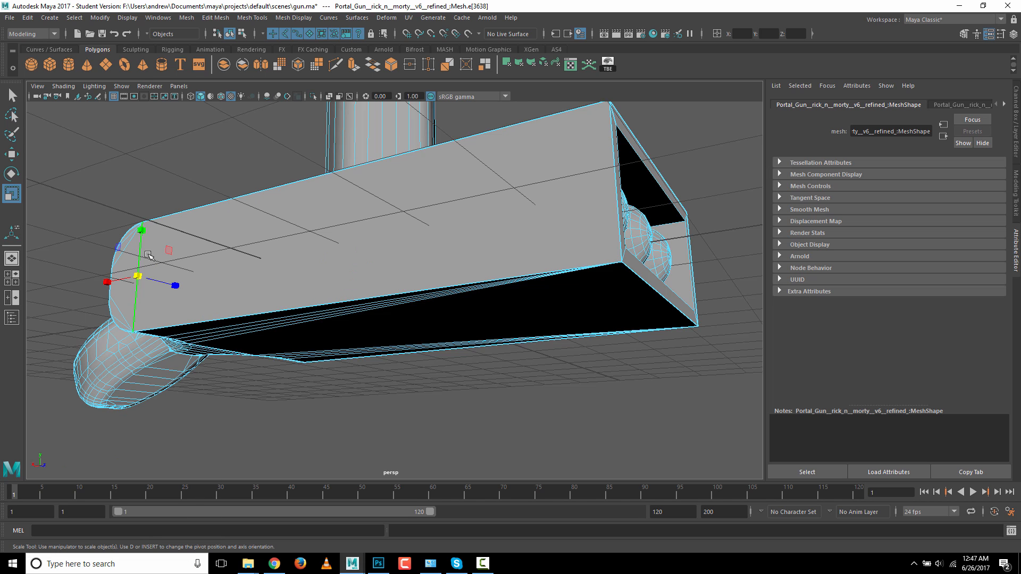
pyautogui.keyDown('alt'); pyautogui.moveTo(149, 256); pyautogui.dragTo(294, 410); pyautogui.keyUp('alt')
pyautogui.keyDown('alt'); pyautogui.moveTo(187, 394); pyautogui.dragTo(215, 368); pyautogui.keyUp('alt')
# - Return to the split layout and show the UV Editor in place of the Hypershade beside the perspective view
pyautogui.press('space')
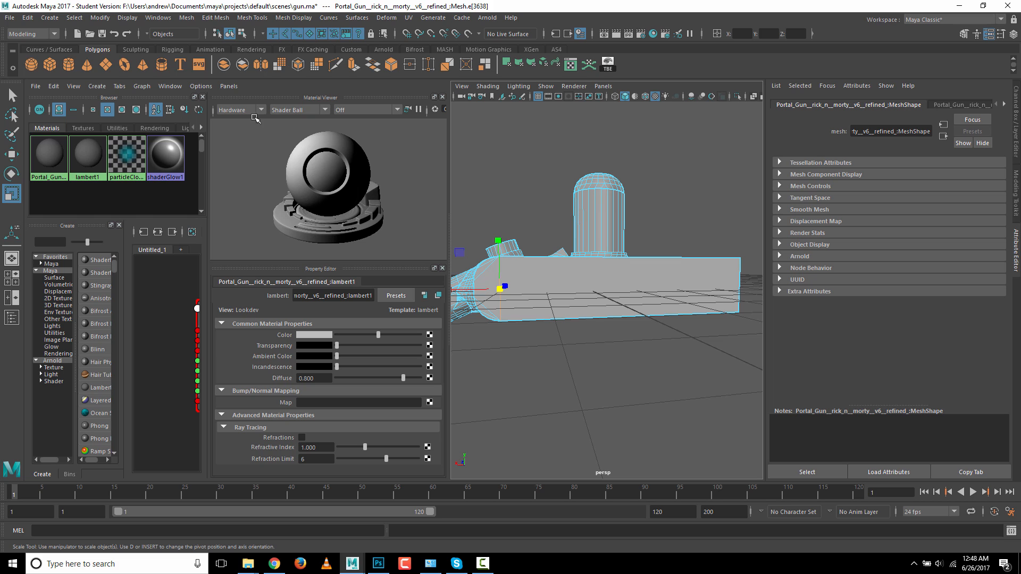
pyautogui.click(230, 86)
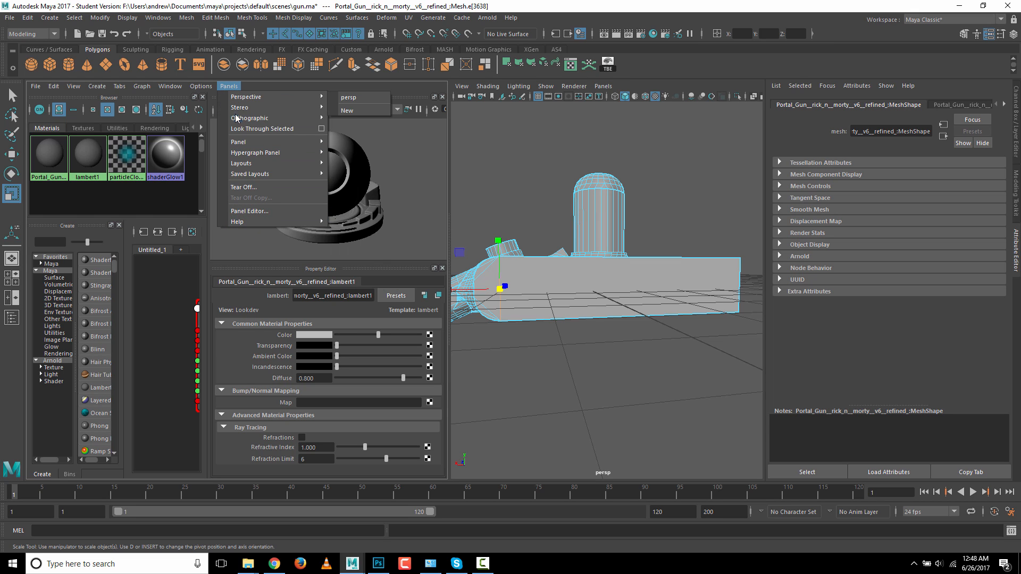
pyautogui.moveTo(249, 142)
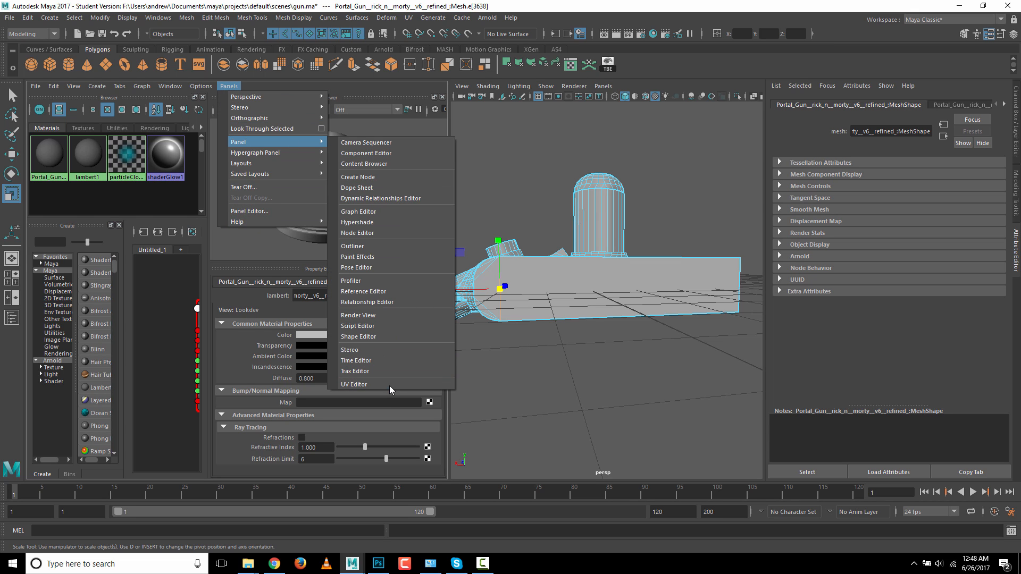
pyautogui.click(357, 385)
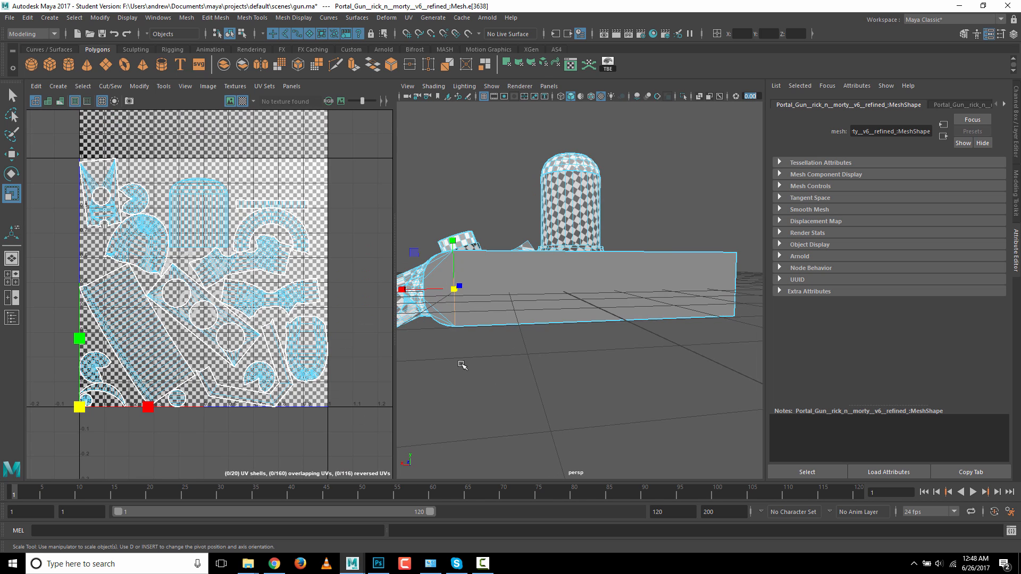
# - Cut the UVs along the selected vertical edge beside the side panel's rounded end
pyautogui.keyDown('alt'); pyautogui.moveTo(456, 364); pyautogui.dragTo(453, 360); pyautogui.keyUp('alt')
pyautogui.press('q')
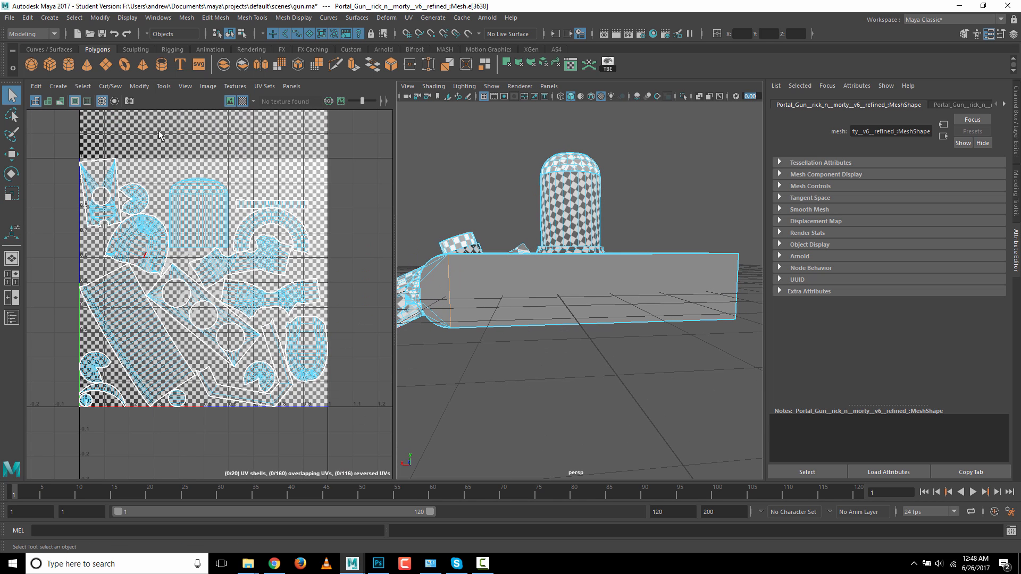
pyautogui.click(110, 87)
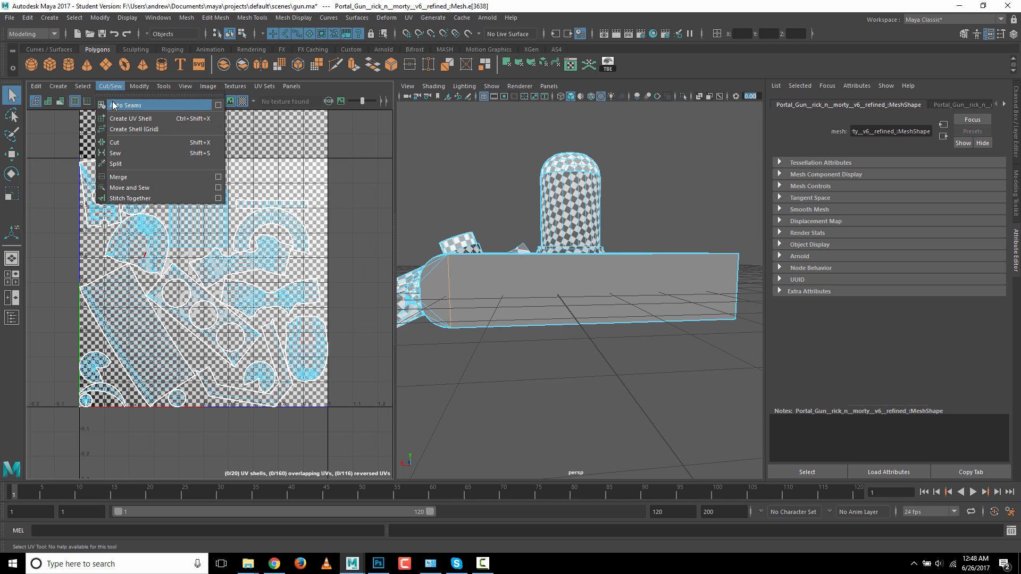
pyautogui.click(120, 142)
# - Select the matching vertical edge on the gun body's opposite side panel and cut the UVs along it
pyautogui.keyDown('alt'); pyautogui.moveTo(532, 309); pyautogui.dragTo(713, 306); pyautogui.keyUp('alt')
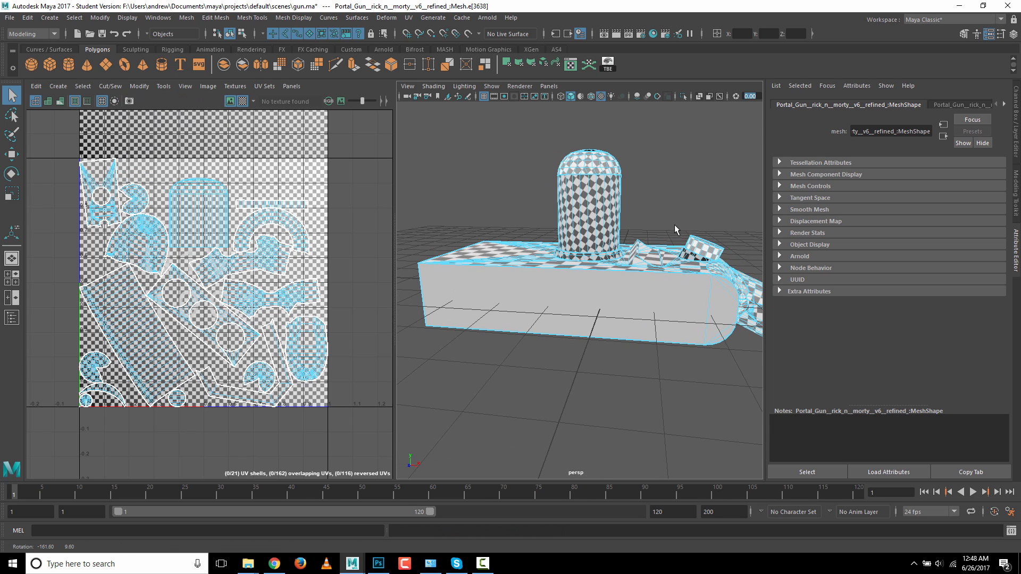
pyautogui.click(716, 310)
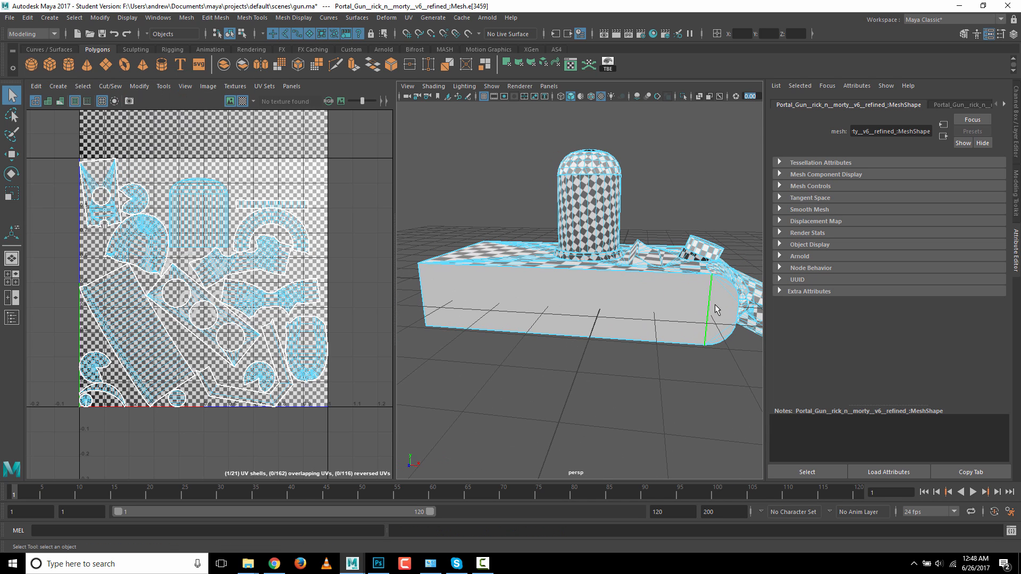
pyautogui.click(110, 86)
pyautogui.click(129, 142)
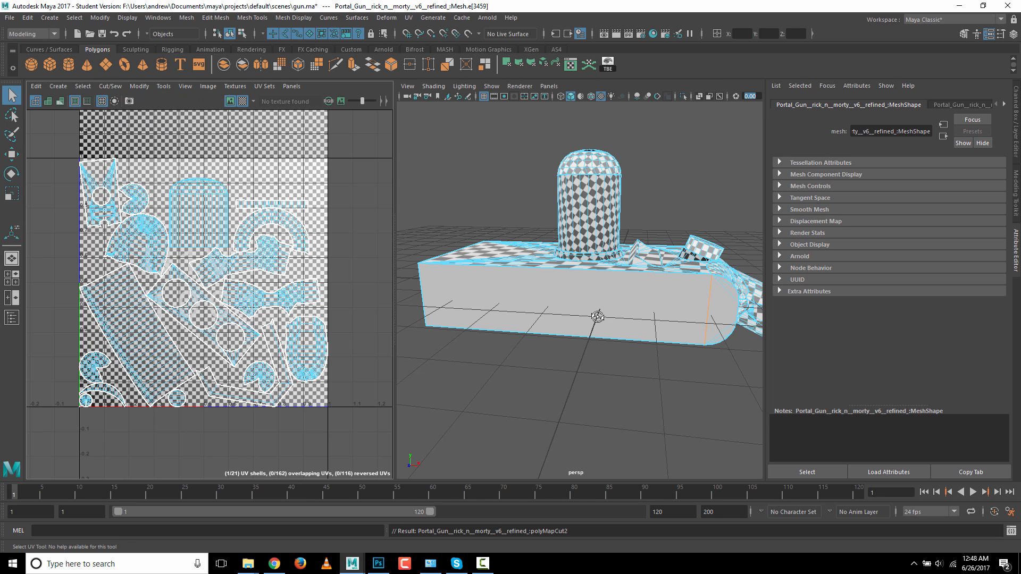
# - Select all UVs of the gun mesh, unfold them and lay out the shells
pyautogui.keyDown('alt'); pyautogui.moveTo(597, 317); pyautogui.dragTo(445, 272); pyautogui.keyUp('alt')
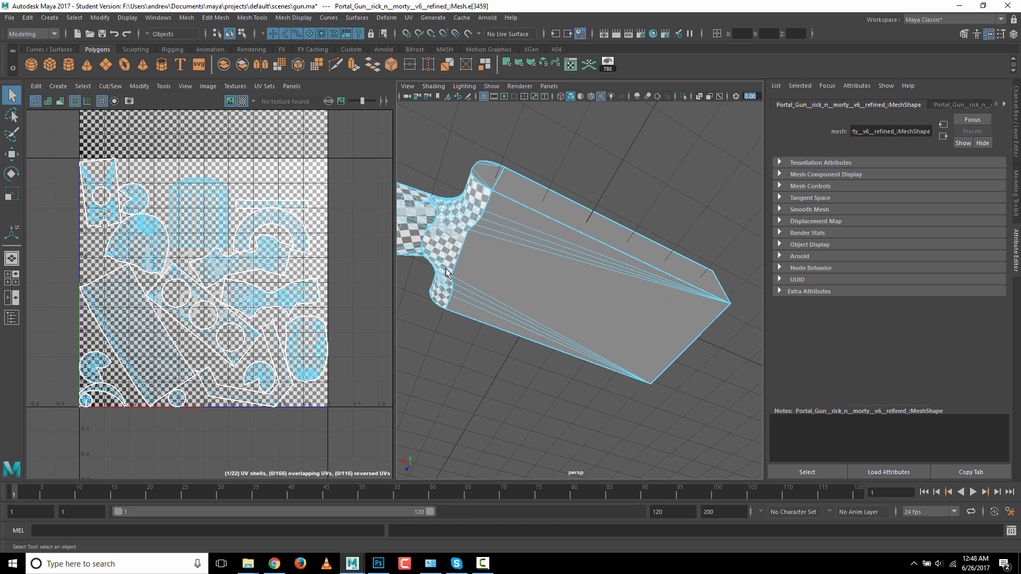
pyautogui.keyDown('alt'); pyautogui.moveTo(603, 287); pyautogui.dragTo(543, 276); pyautogui.keyUp('alt')
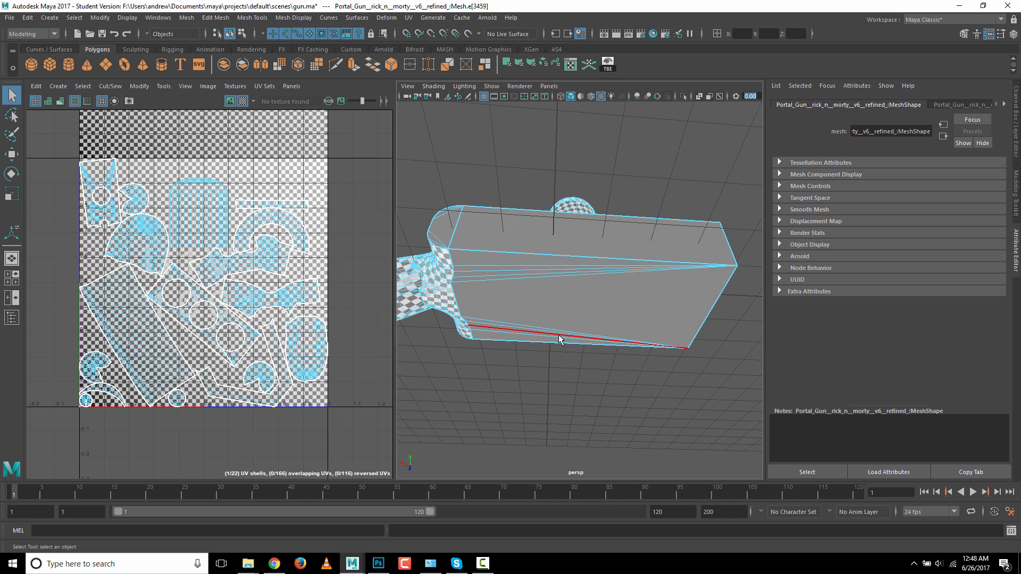
pyautogui.moveTo(524, 257); pyautogui.dragTo(528, 282, button='right')
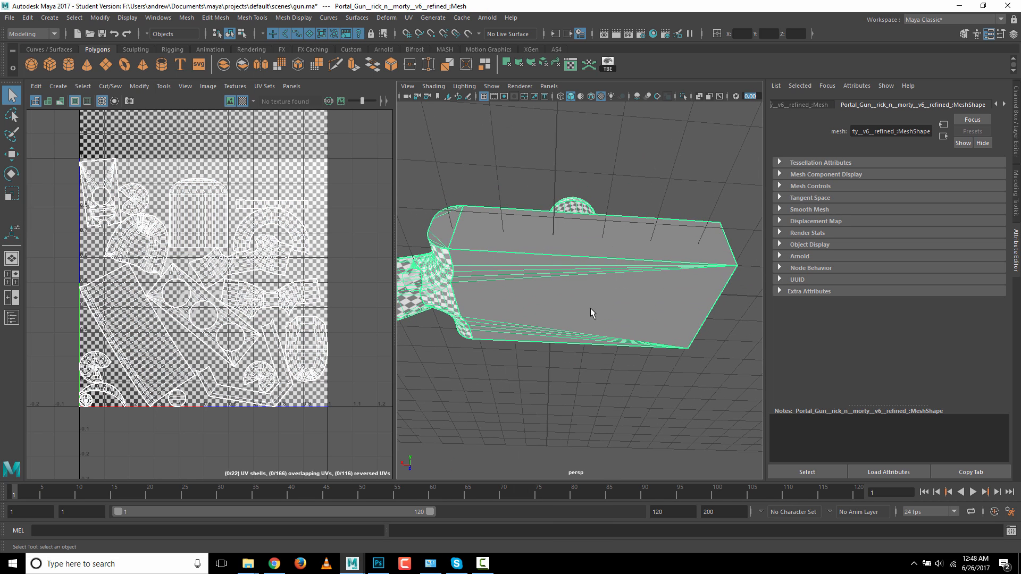
pyautogui.scroll(-5, 590, 308)
pyautogui.moveTo(593, 258); pyautogui.dragTo(634, 256, button='right')
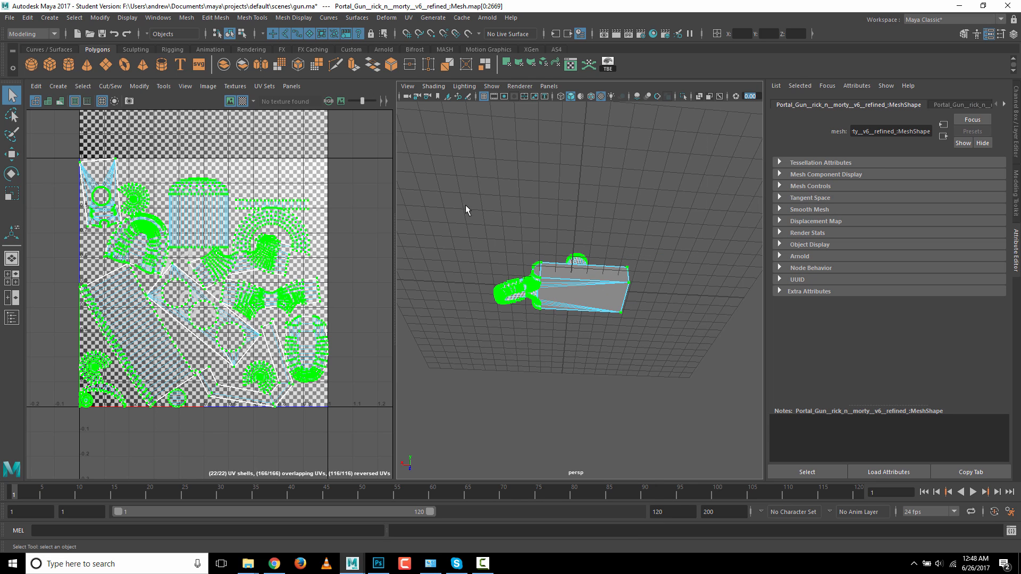
pyautogui.click(149, 88)
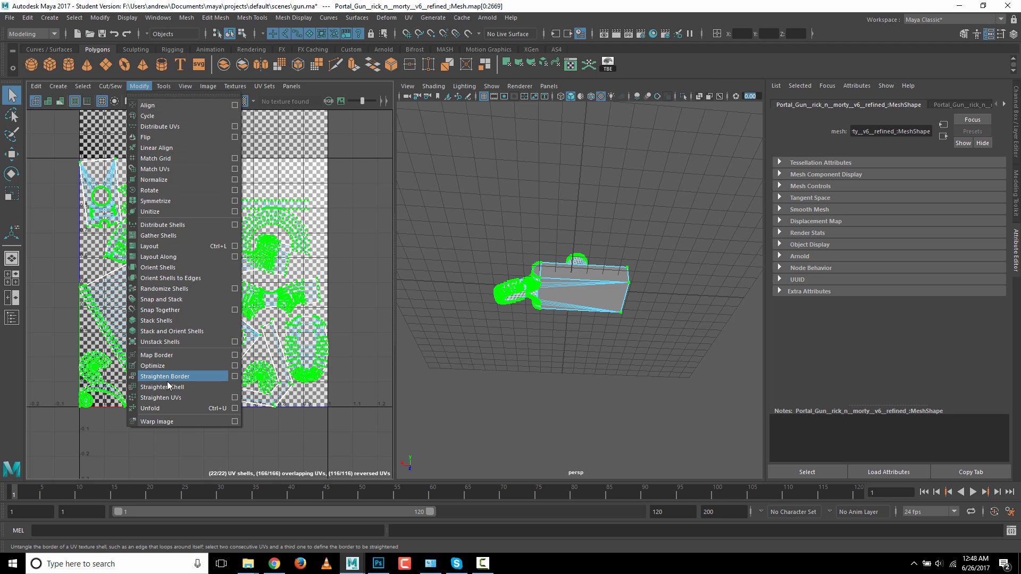
pyautogui.click(171, 410)
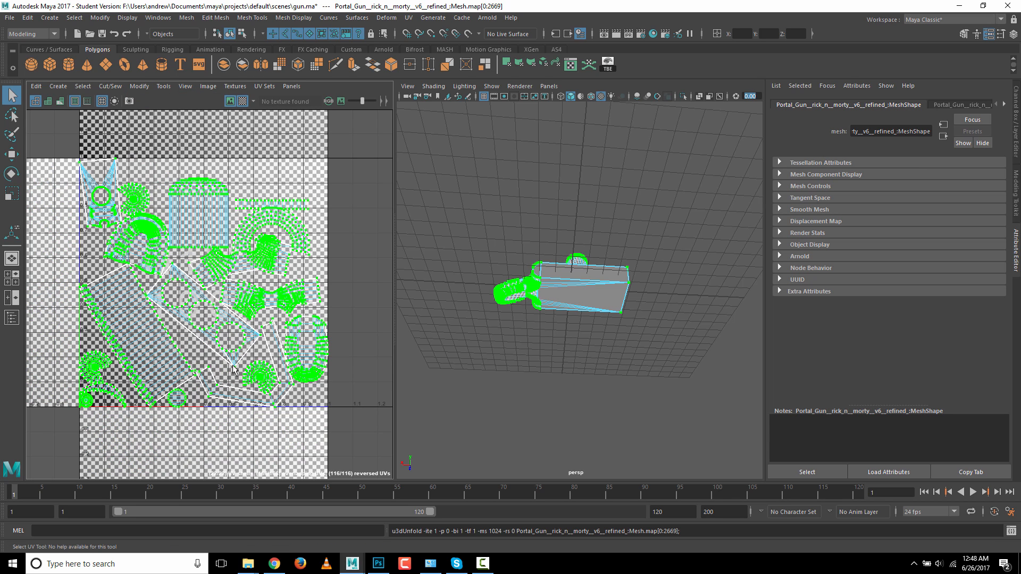
pyautogui.click(147, 86)
pyautogui.click(168, 248)
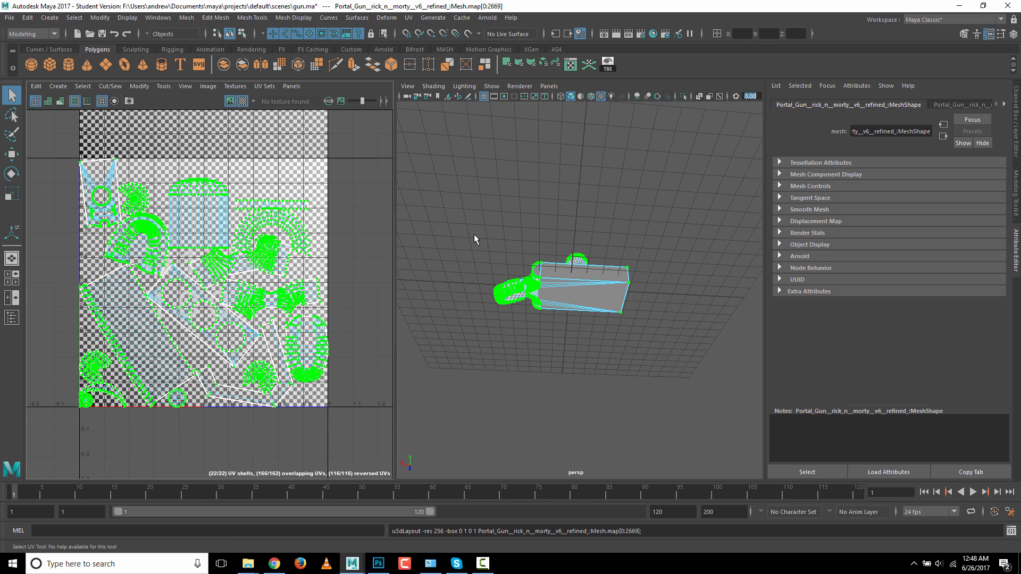
# - Return to object selection and examine the checker pattern on the gun body's top face and side panel
pyautogui.click(468, 257)
pyautogui.keyDown('alt'); pyautogui.moveTo(509, 241); pyautogui.dragTo(479, 311); pyautogui.keyUp('alt')
pyautogui.keyDown('alt'); pyautogui.moveTo(480, 310); pyautogui.dragTo(711, 307, button='right'); pyautogui.keyUp('alt')
pyautogui.moveTo(621, 297)
pyautogui.keyDown('alt'); pyautogui.mouseDown()
pyautogui.moveTo(620, 269)
pyautogui.moveTo(614, 285)
pyautogui.mouseUp(); pyautogui.keyUp('alt')
pyautogui.moveTo(614, 287); pyautogui.dragTo(665, 245, button='right')
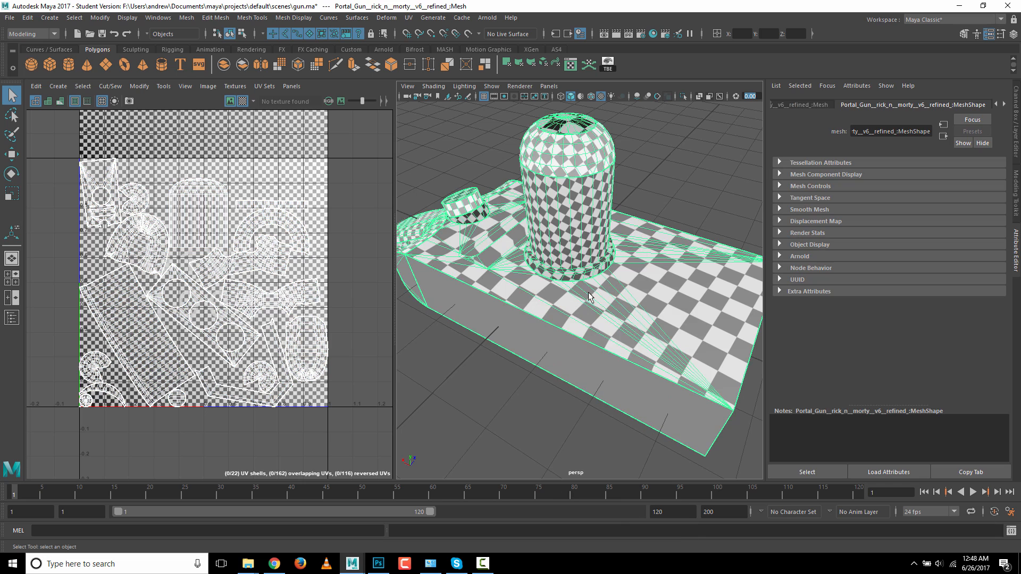
pyautogui.click(442, 152)
pyautogui.click(511, 317)
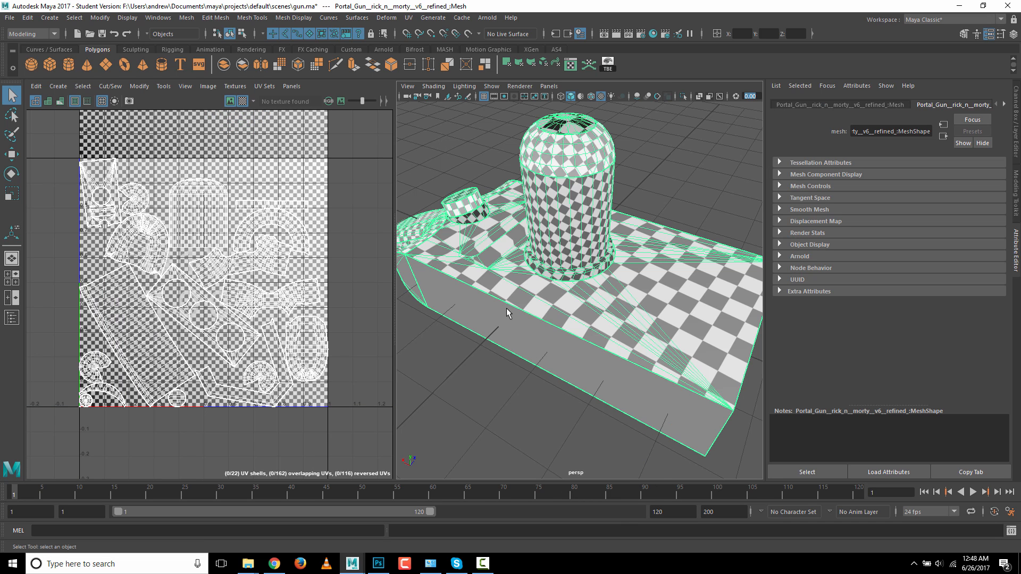
# - With Multi-Cut, plot a cut from the canister's base across the top face and down the gun body's side panel
pyautogui.hotkey('ctrl', 'shift', 'x')
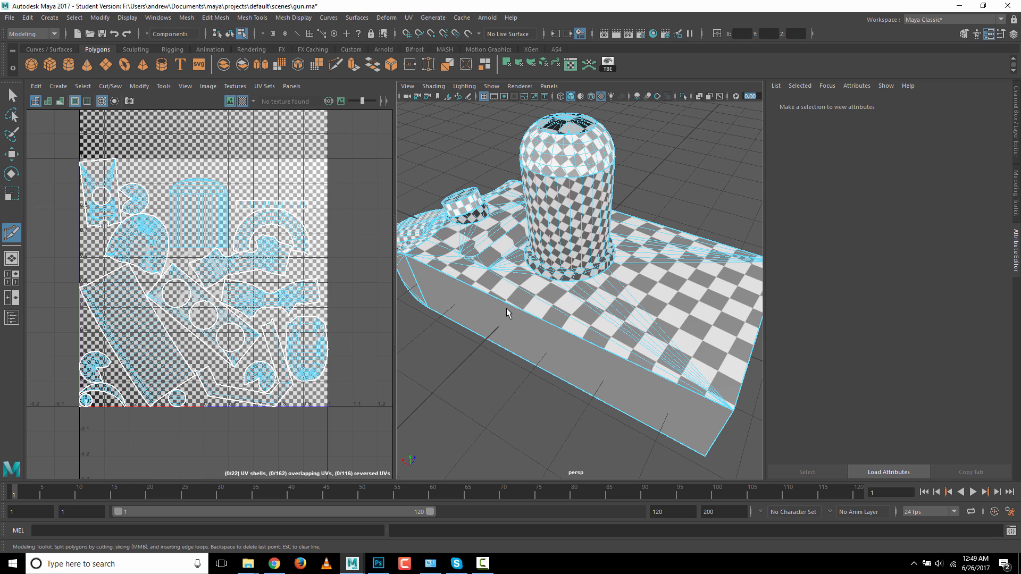
pyautogui.keyDown('alt'); pyautogui.moveTo(543, 413); pyautogui.dragTo(575, 367); pyautogui.keyUp('alt')
pyautogui.scroll(5, 516, 412)
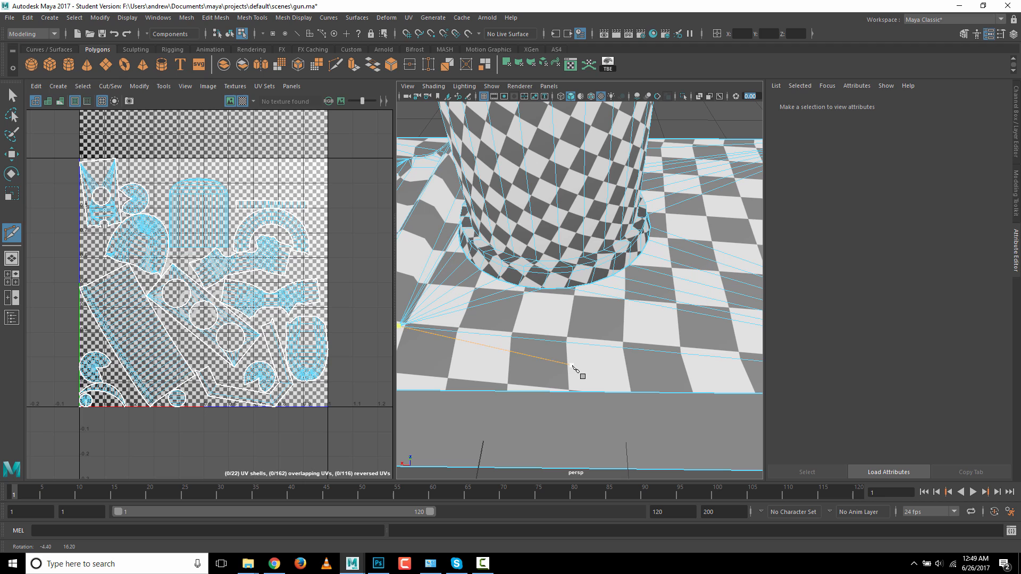
pyautogui.click(542, 289)
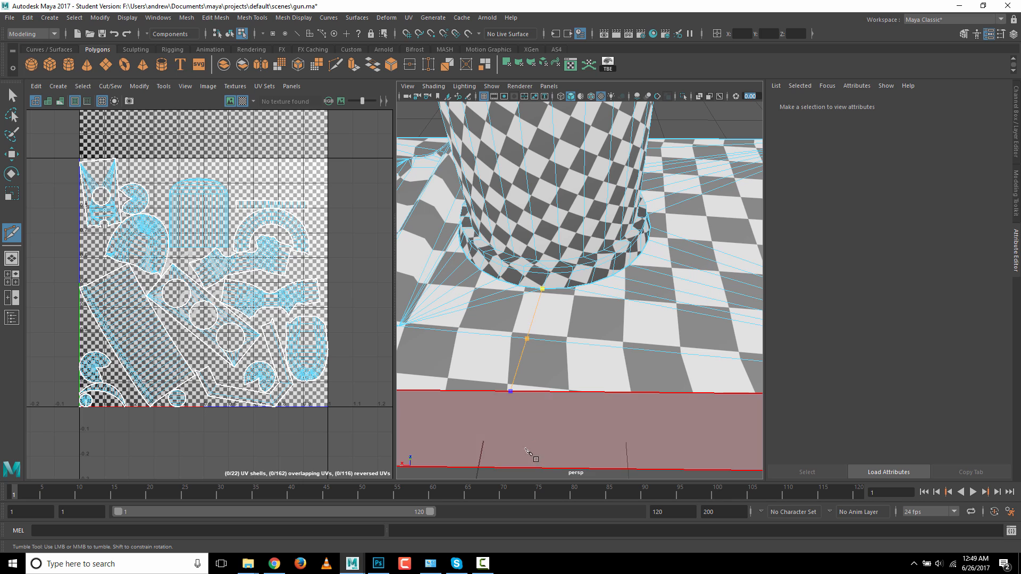
pyautogui.keyDown('alt'); pyautogui.moveTo(531, 428); pyautogui.dragTo(548, 322, button='middle'); pyautogui.keyUp('alt')
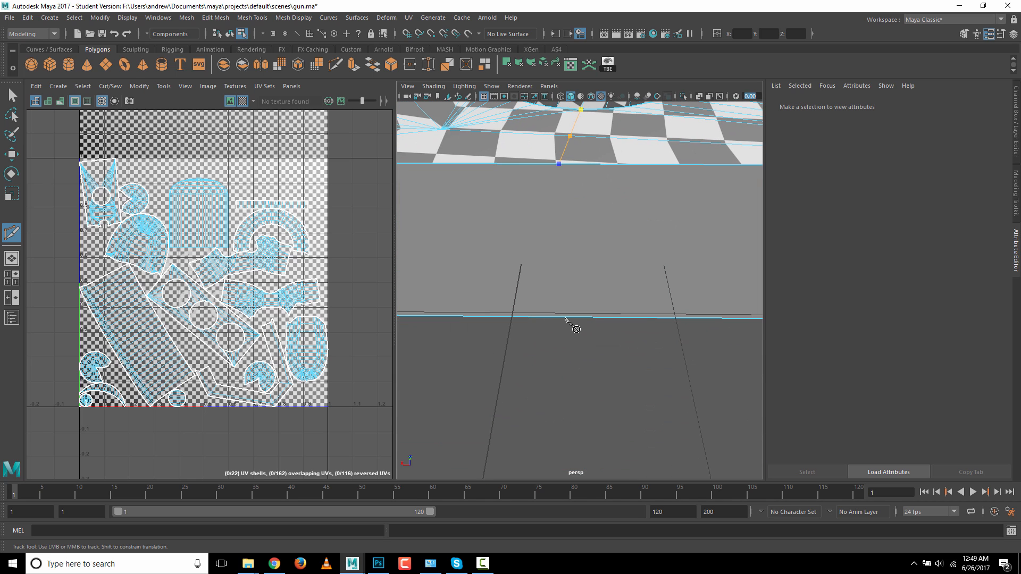
pyautogui.keyDown('alt'); pyautogui.moveTo(595, 360); pyautogui.dragTo(558, 313); pyautogui.keyUp('alt')
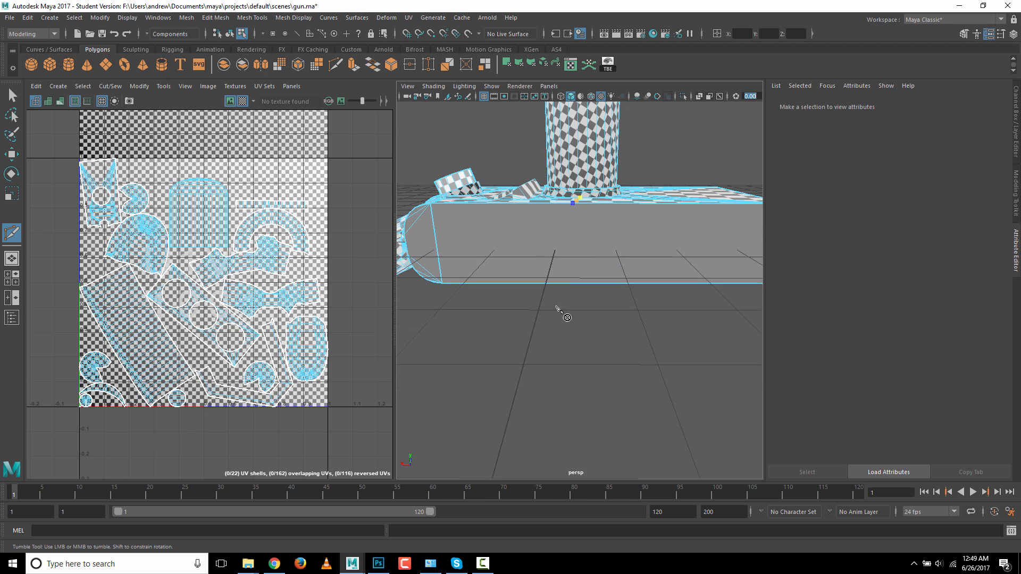
pyautogui.click(573, 284)
# - Continue the cut across the underside and up the opposite side panel to the canister's base, then undo the last cut action
pyautogui.keyDown('alt'); pyautogui.moveTo(590, 346); pyautogui.dragTo(600, 264); pyautogui.keyUp('alt')
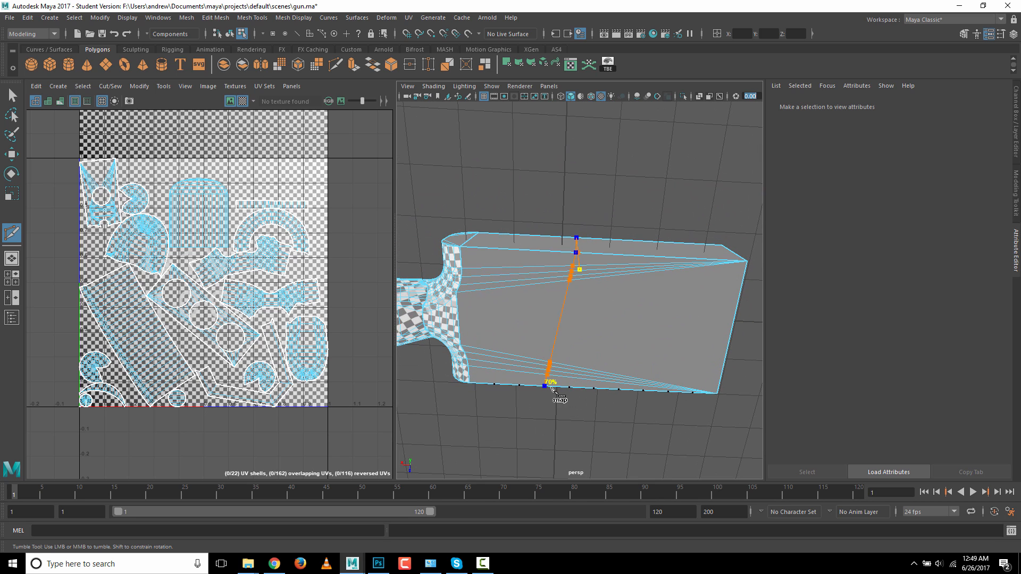
pyautogui.click(568, 388)
pyautogui.keyDown('alt'); pyautogui.moveTo(584, 444); pyautogui.dragTo(576, 299); pyautogui.keyUp('alt')
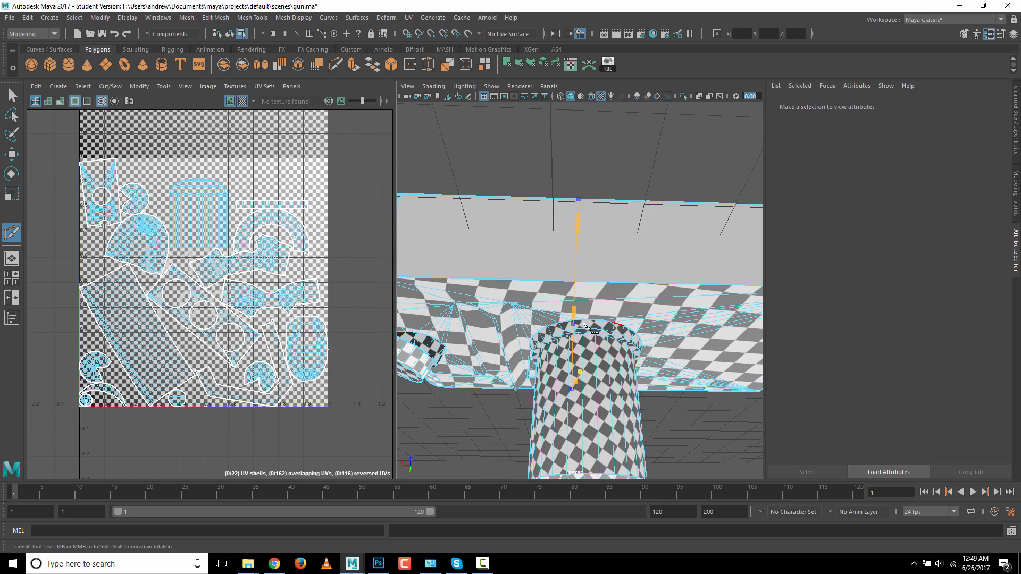
pyautogui.click(577, 285)
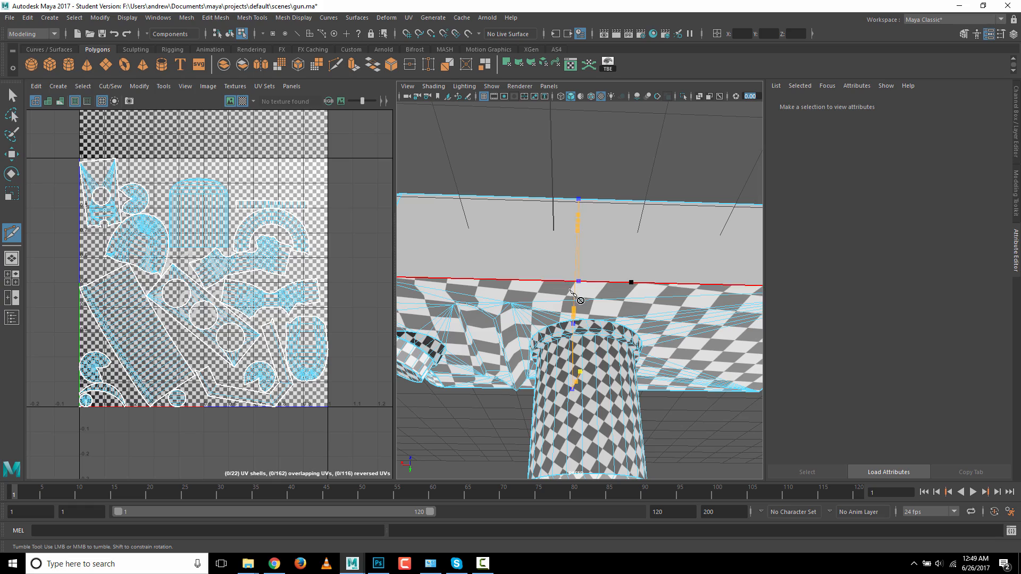
pyautogui.keyDown('alt'); pyautogui.moveTo(611, 384); pyautogui.dragTo(449, 354); pyautogui.keyUp('alt')
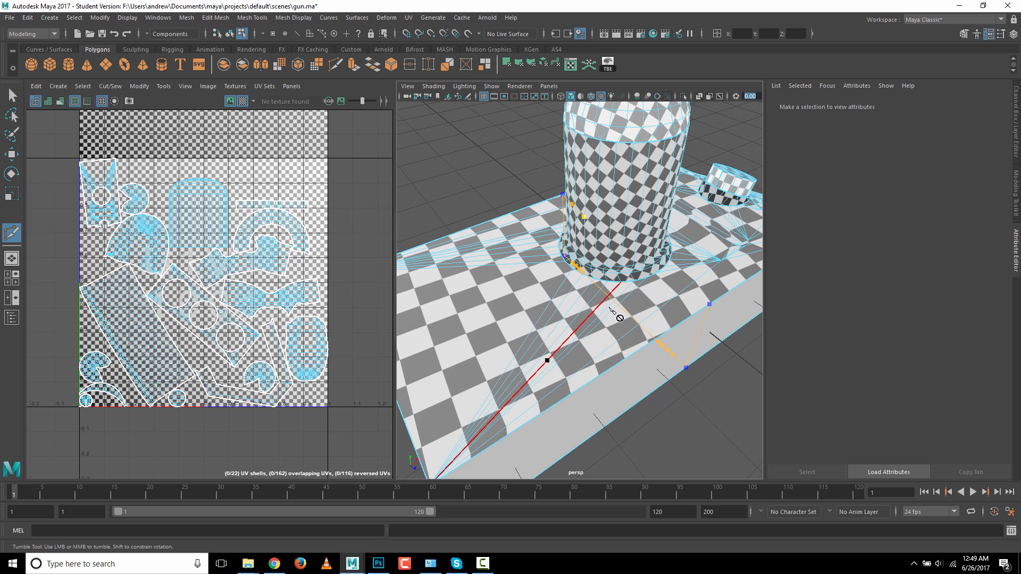
pyautogui.click(657, 290)
pyautogui.hotkey('ctrl', 'z')
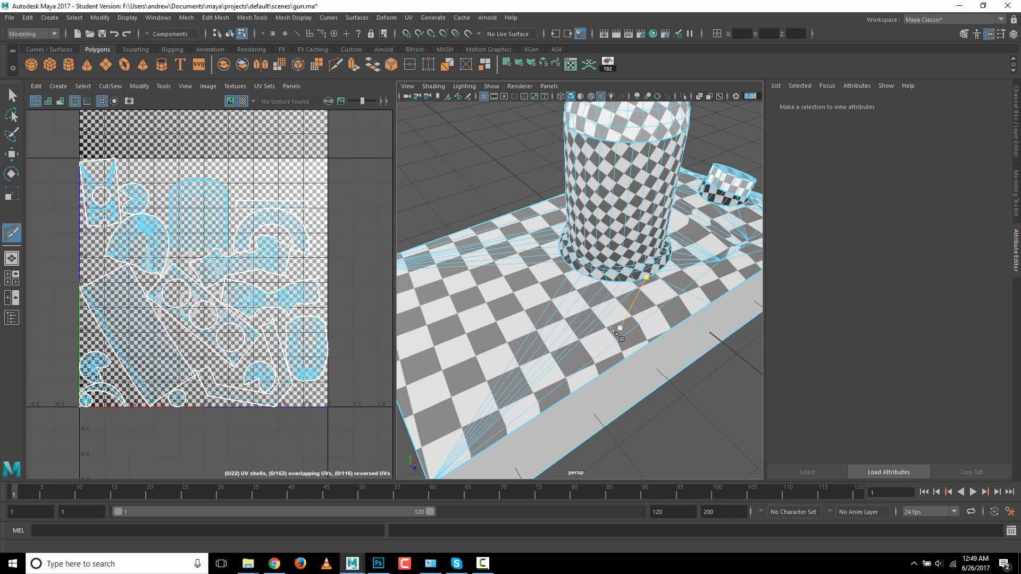
# - Return the gun mesh to object selection and delete its construction history
pyautogui.keyDown('alt'); pyautogui.moveTo(612, 331); pyautogui.dragTo(598, 284); pyautogui.keyUp('alt')
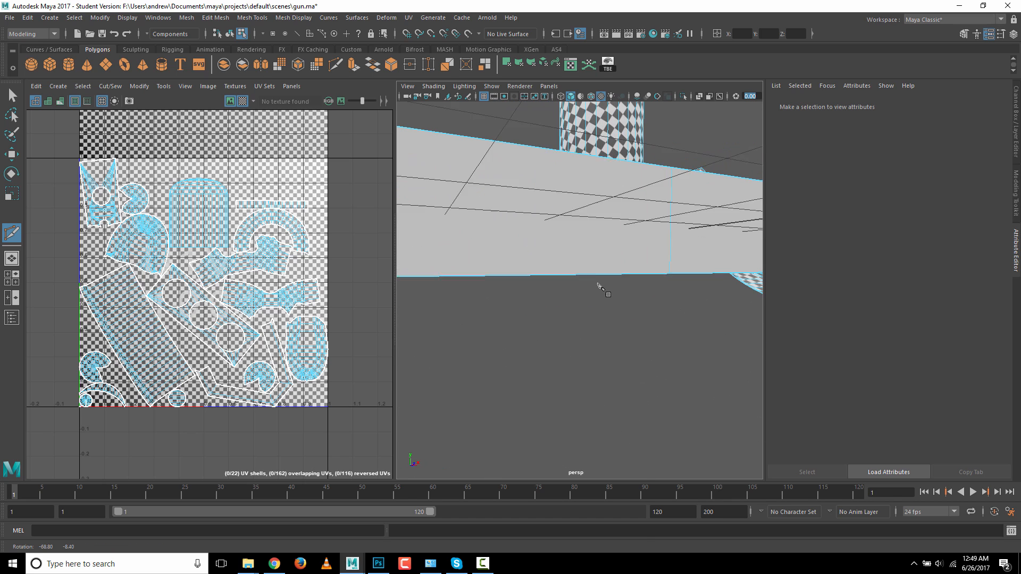
pyautogui.moveTo(599, 287); pyautogui.dragTo(622, 231, button='right')
pyautogui.keyDown('alt'); pyautogui.moveTo(613, 326); pyautogui.dragTo(658, 258); pyautogui.keyUp('alt')
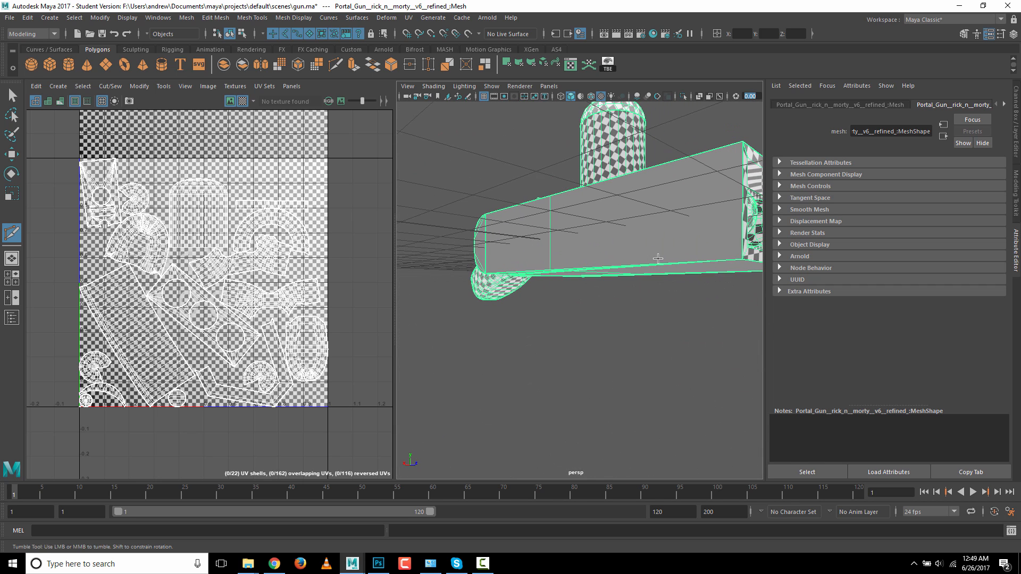
pyautogui.click(27, 18)
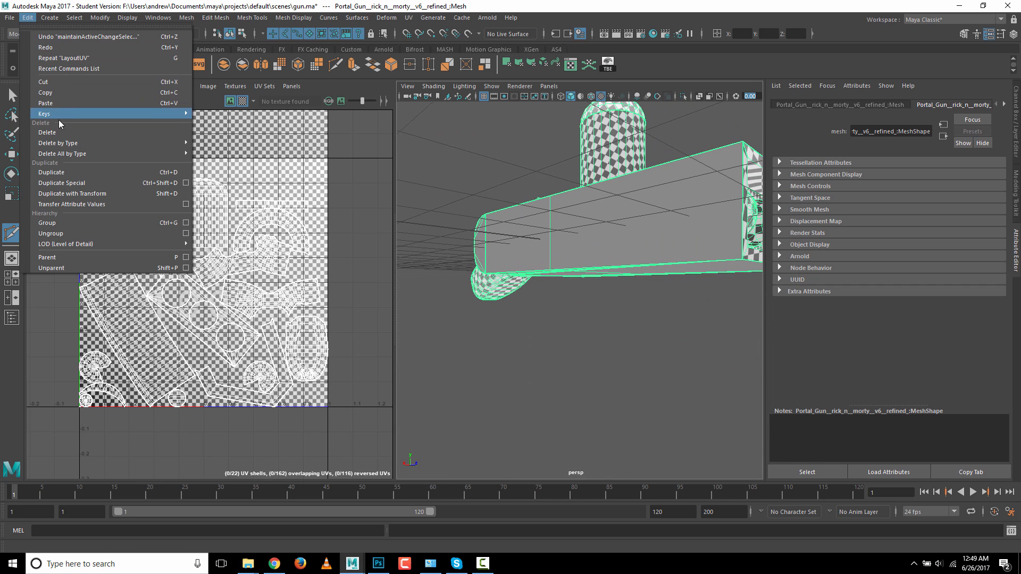
pyautogui.moveTo(73, 142)
pyautogui.click(229, 152)
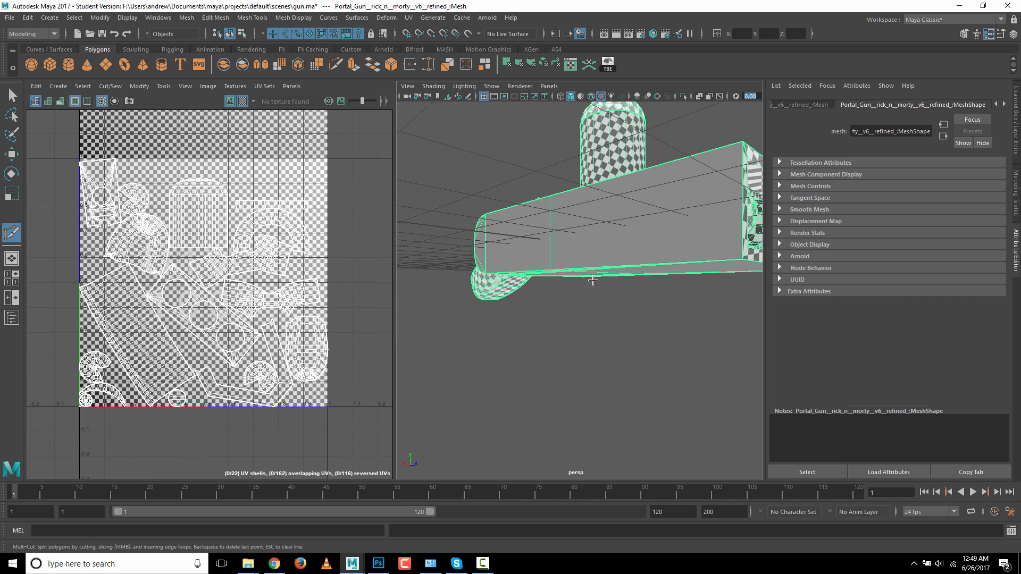
# - Select all of the gun mesh's UVs and unfold them
pyautogui.keyDown('alt'); pyautogui.moveTo(593, 280); pyautogui.dragTo(629, 302); pyautogui.keyUp('alt')
pyautogui.rightClick(639, 277)
pyautogui.moveTo(640, 278); pyautogui.dragTo(726, 254, button='right')
pyautogui.keyDown('alt'); pyautogui.moveTo(606, 400); pyautogui.dragTo(629, 356, button='right'); pyautogui.keyUp('alt')
pyautogui.moveTo(646, 339); pyautogui.dragTo(399, 134)
pyautogui.press('q')
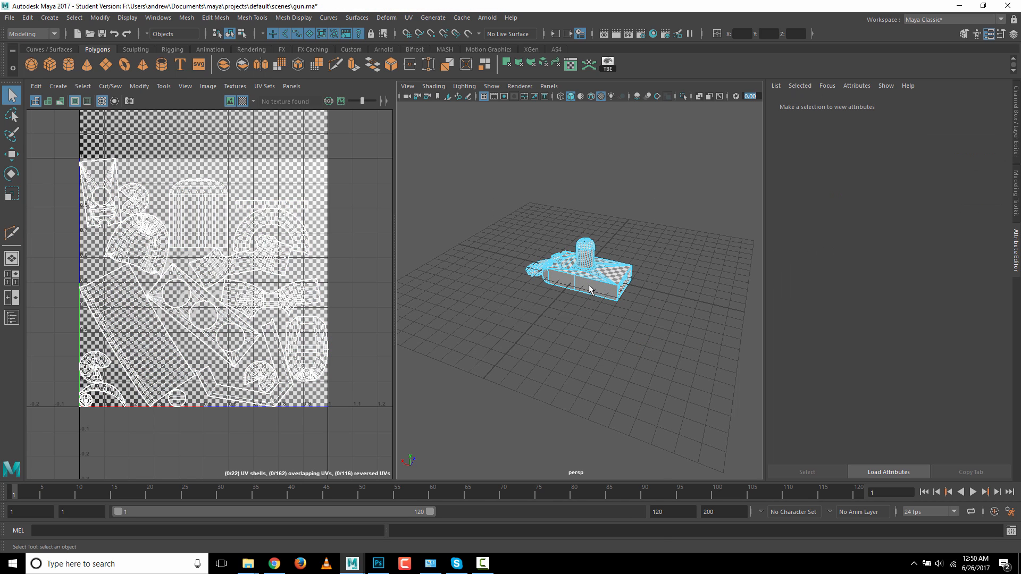
pyautogui.moveTo(584, 285); pyautogui.dragTo(670, 256, button='right')
pyautogui.moveTo(672, 332); pyautogui.dragTo(473, 141)
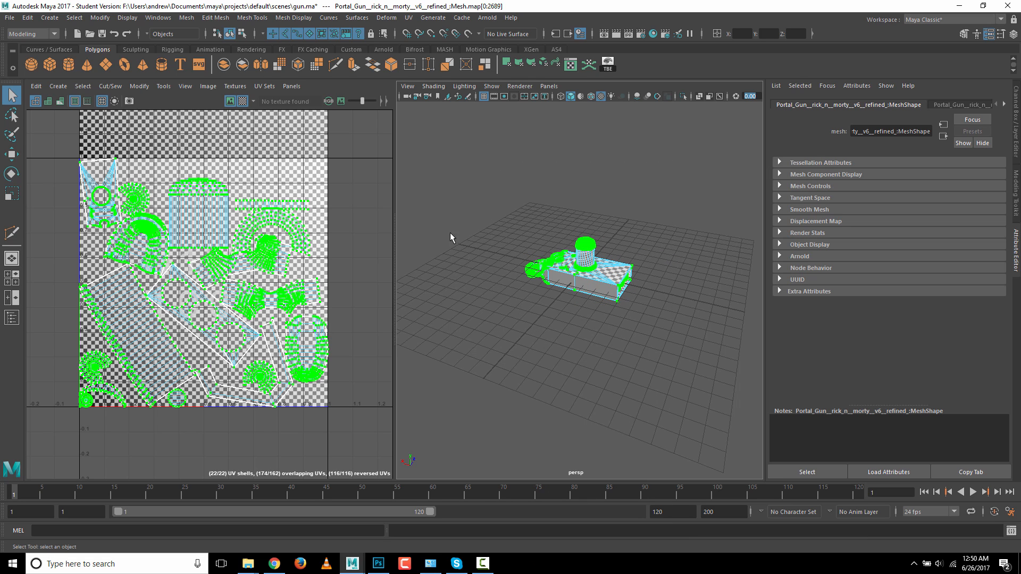
pyautogui.click(109, 86)
pyautogui.click(110, 86)
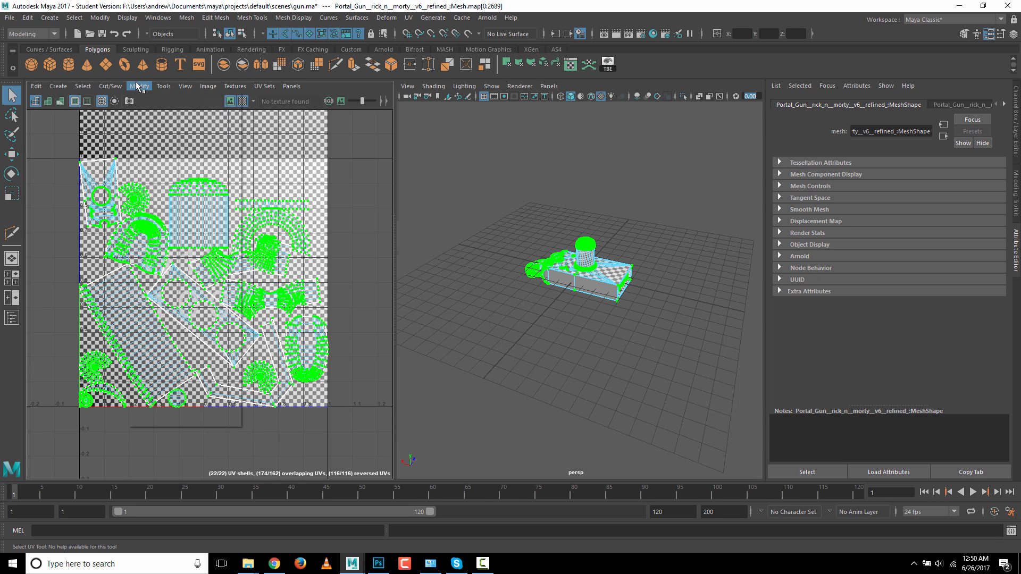
pyautogui.click(140, 86)
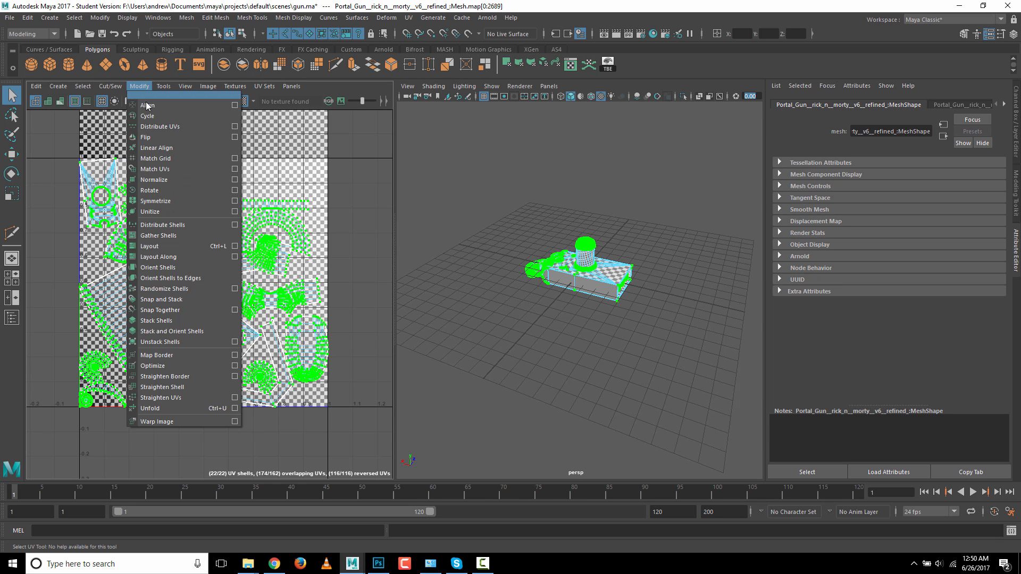
pyautogui.click(171, 408)
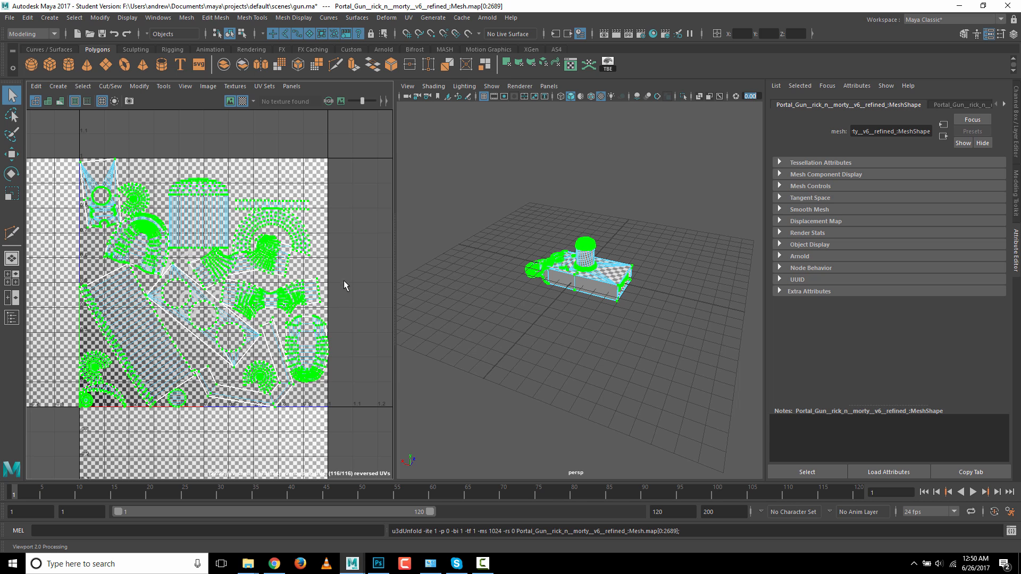
# - Clear the UV selection and select the border edges along the upper side of the gun body's blank side panel
pyautogui.click(448, 292)
pyautogui.scroll(10, 562, 333)
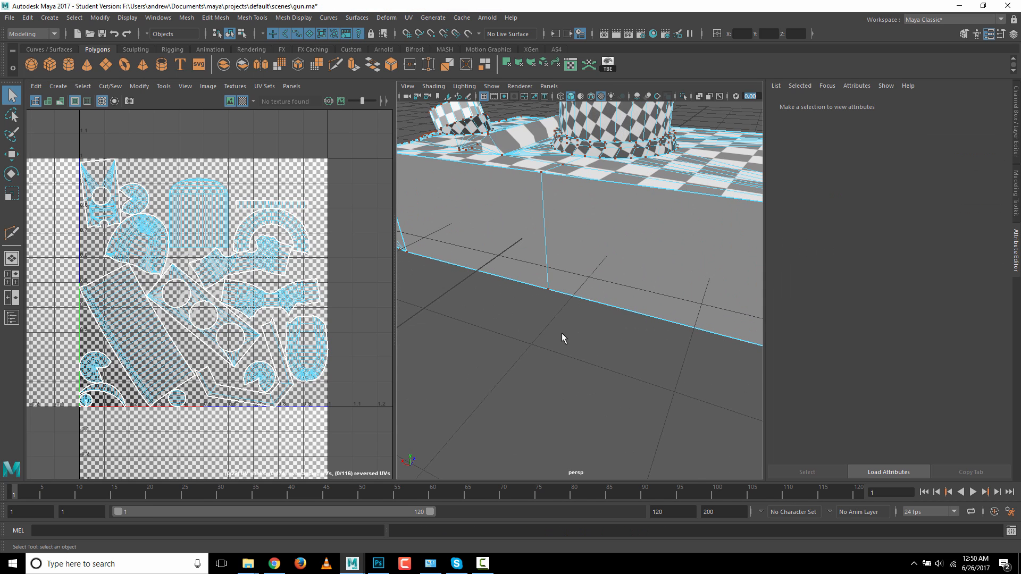
pyautogui.scroll(-3, 561, 333)
pyautogui.keyDown('alt'); pyautogui.moveTo(542, 309); pyautogui.dragTo(591, 297); pyautogui.keyUp('alt')
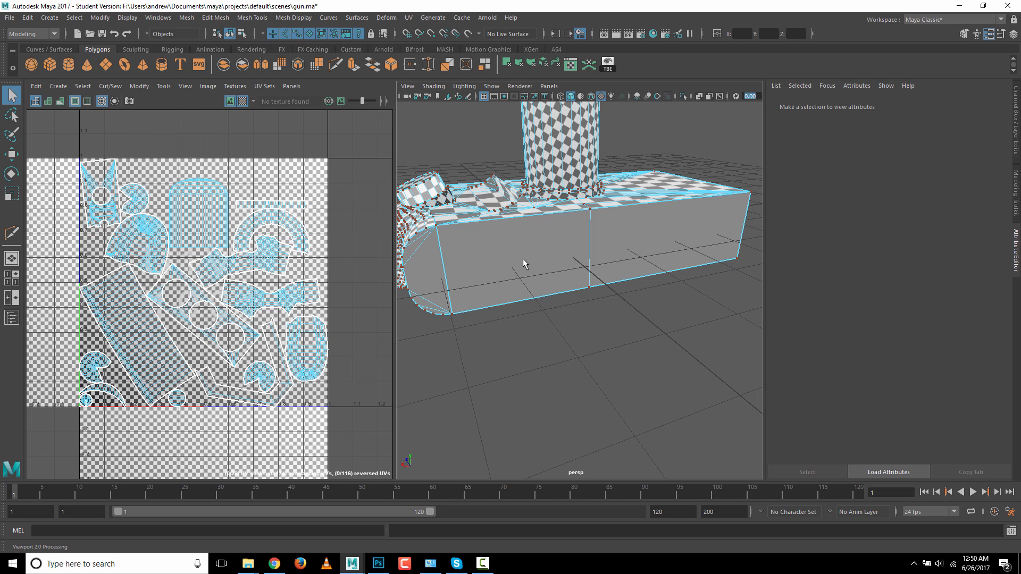
pyautogui.rightClick(517, 243)
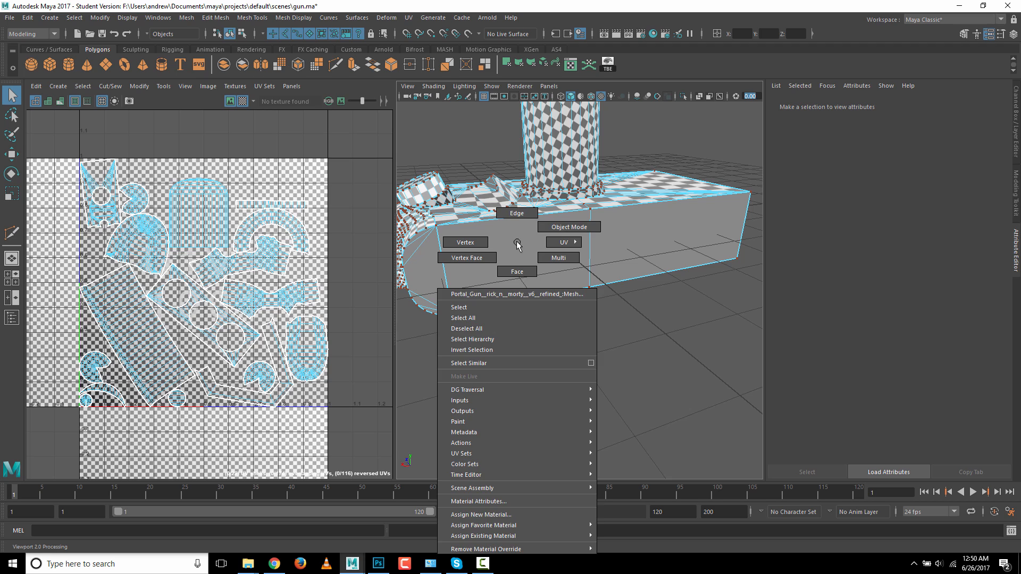
pyautogui.click(517, 215)
pyautogui.click(516, 218)
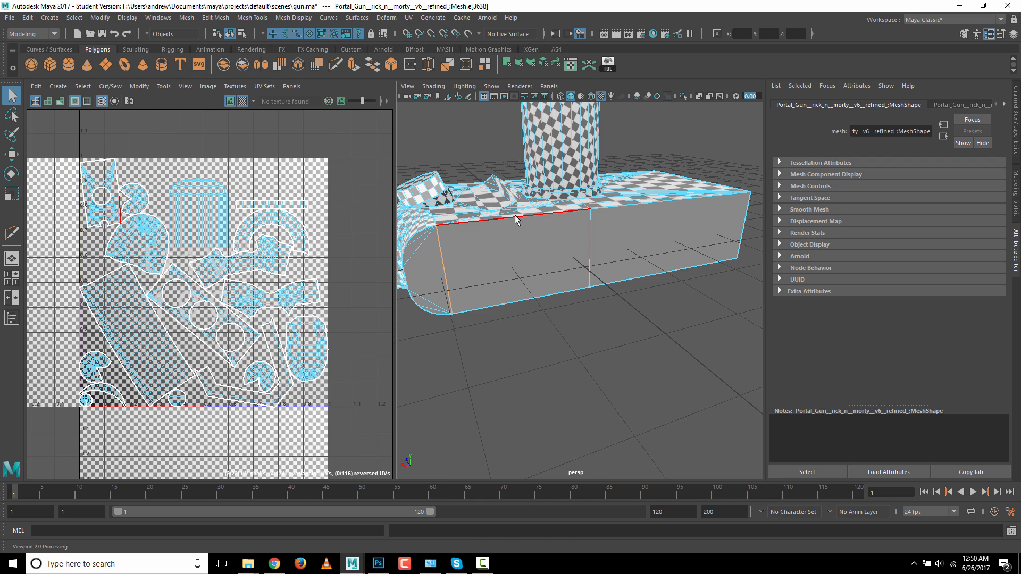
pyautogui.click(515, 219)
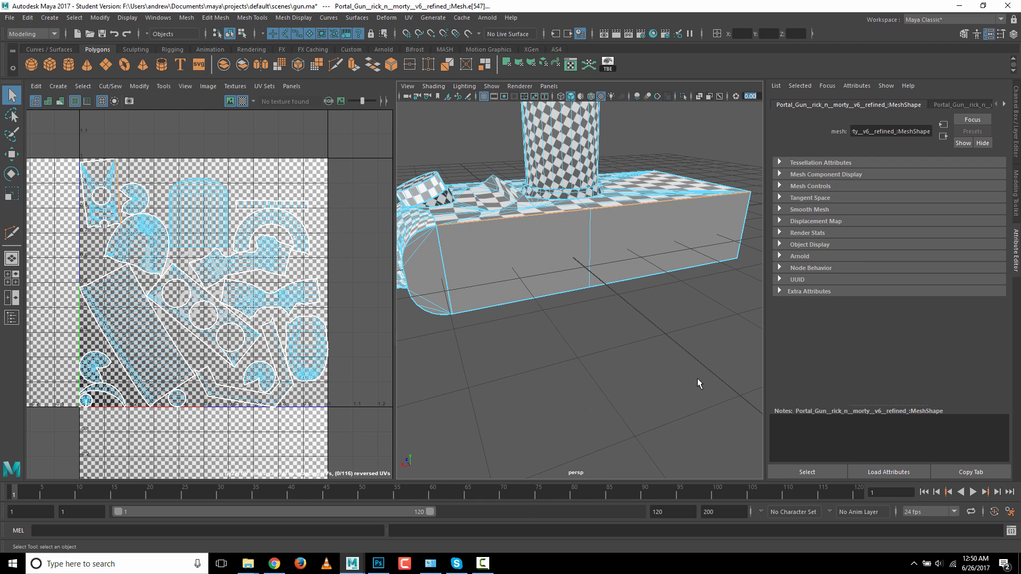
# - Extend the edge selection around the side panel's lower border and rounded end so that it encloses the whole panel
pyautogui.keyDown('alt'); pyautogui.moveTo(698, 380); pyautogui.dragTo(618, 342); pyautogui.keyUp('alt')
pyautogui.keyDown('alt'); pyautogui.moveTo(511, 353); pyautogui.dragTo(539, 325); pyautogui.keyUp('alt')
pyautogui.keyDown('alt'); pyautogui.moveTo(513, 347); pyautogui.dragTo(647, 353, button='right'); pyautogui.keyUp('alt')
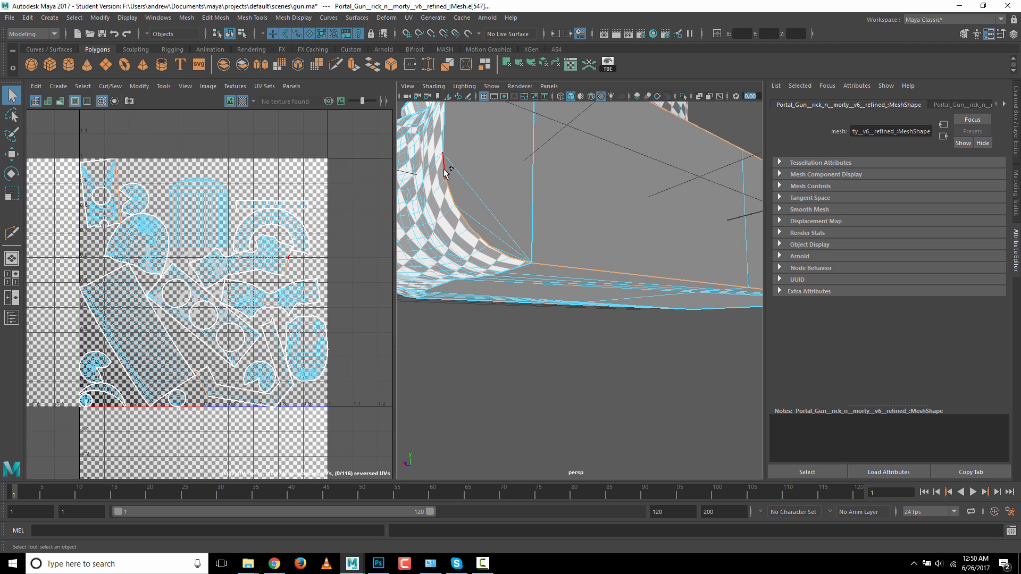
pyautogui.keyDown('alt'); pyautogui.moveTo(506, 246); pyautogui.dragTo(447, 286); pyautogui.keyUp('alt')
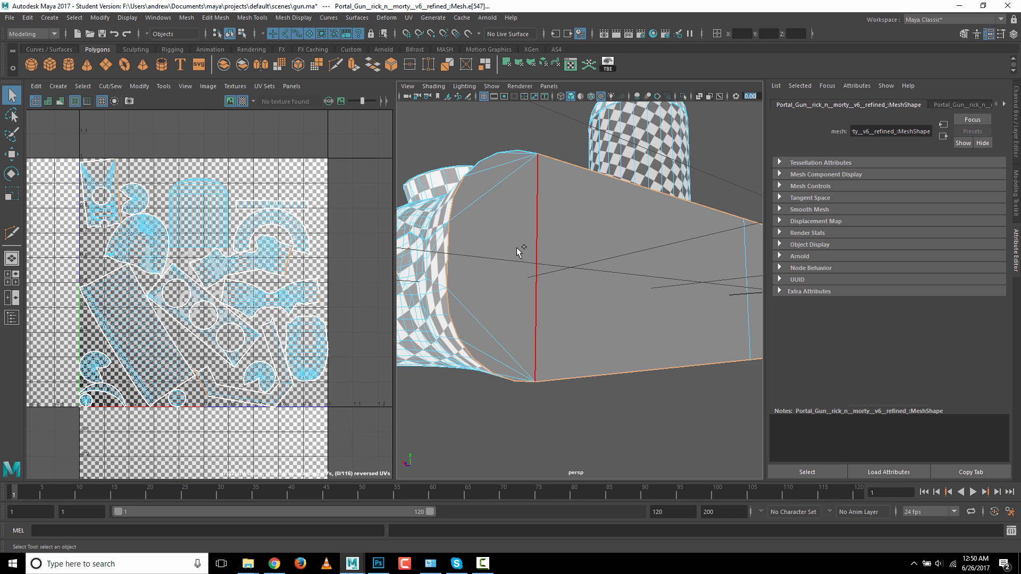
pyautogui.keyDown('alt'); pyautogui.moveTo(519, 251); pyautogui.dragTo(514, 276); pyautogui.keyUp('alt')
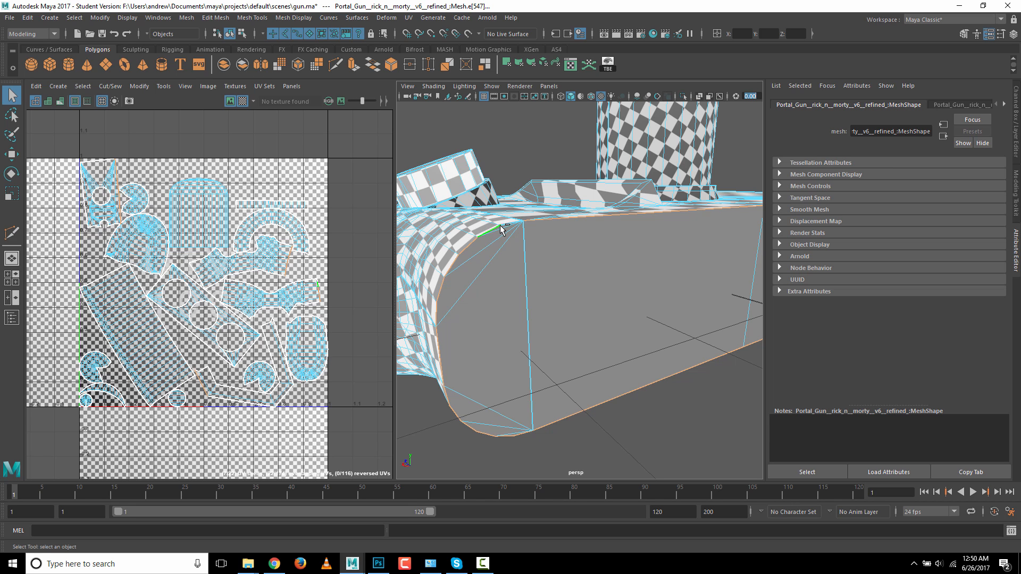
pyautogui.moveTo(643, 360)
pyautogui.keyDown('alt'); pyautogui.mouseDown()
pyautogui.moveTo(659, 412)
pyautogui.moveTo(638, 403)
pyautogui.moveTo(638, 377)
pyautogui.mouseUp(); pyautogui.keyUp('alt')
pyautogui.keyDown('alt'); pyautogui.moveTo(675, 429); pyautogui.dragTo(552, 435, button='right'); pyautogui.keyUp('alt')
pyautogui.keyDown('alt'); pyautogui.moveTo(691, 424); pyautogui.dragTo(601, 424, button='middle'); pyautogui.keyUp('alt')
pyautogui.keyDown('alt'); pyautogui.moveTo(601, 424); pyautogui.dragTo(567, 420, button='right'); pyautogui.keyUp('alt')
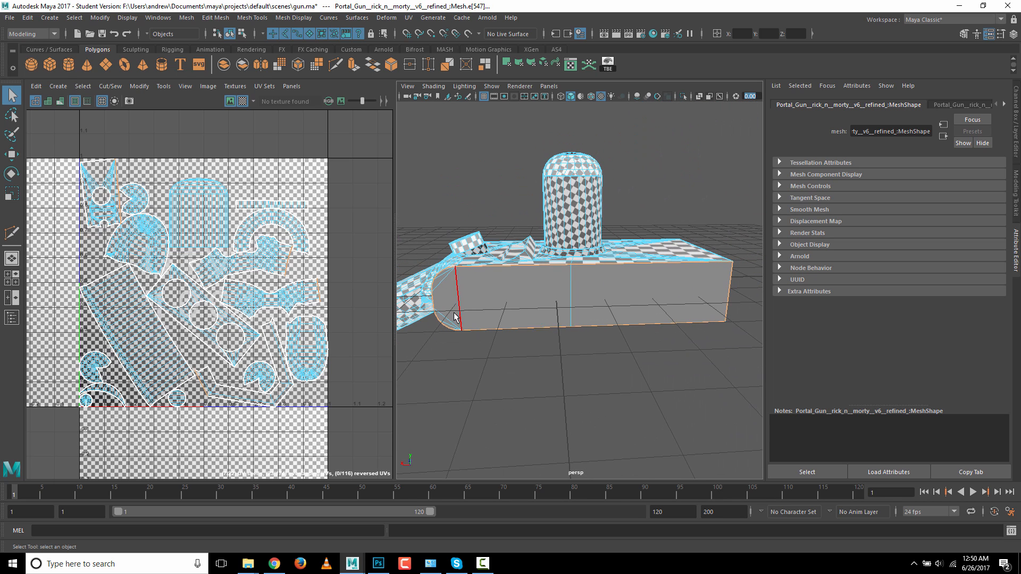
# - Try to extract the side panel using its selected border edges, then undo the extraction
pyautogui.click(196, 18)
pyautogui.moveTo(216, 18)
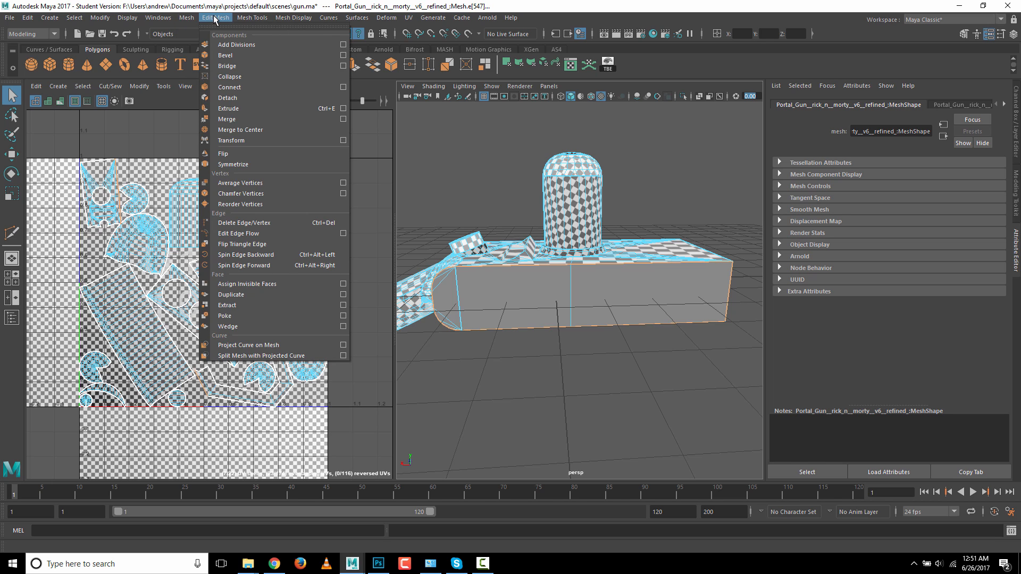
pyautogui.click(227, 305)
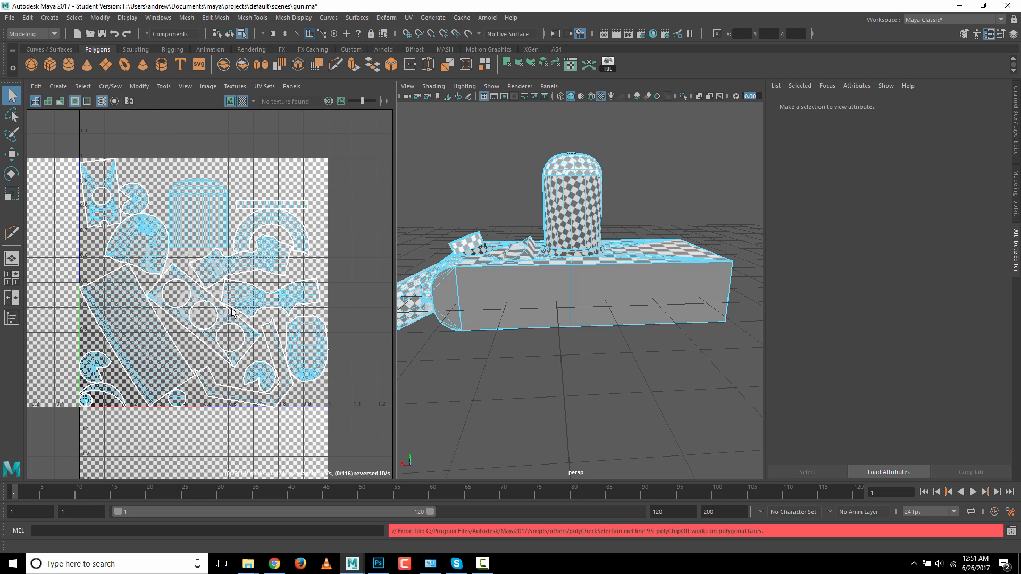
pyautogui.moveTo(499, 257); pyautogui.dragTo(499, 282, button='right')
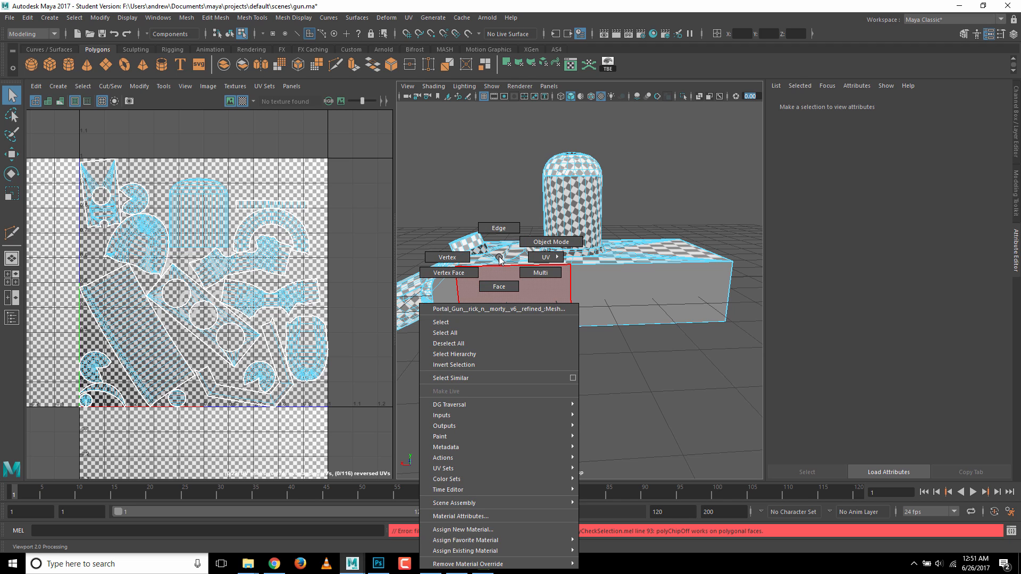
pyautogui.hotkey('ctrl', 'z')
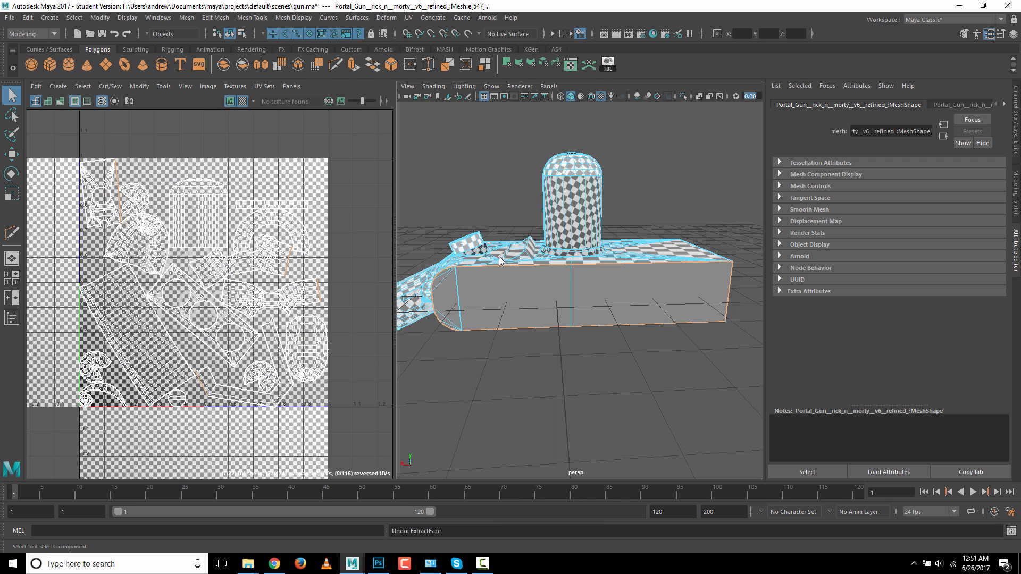
# - Convert the side panel's border edge selection to faces
pyautogui.rightClick(545, 301)
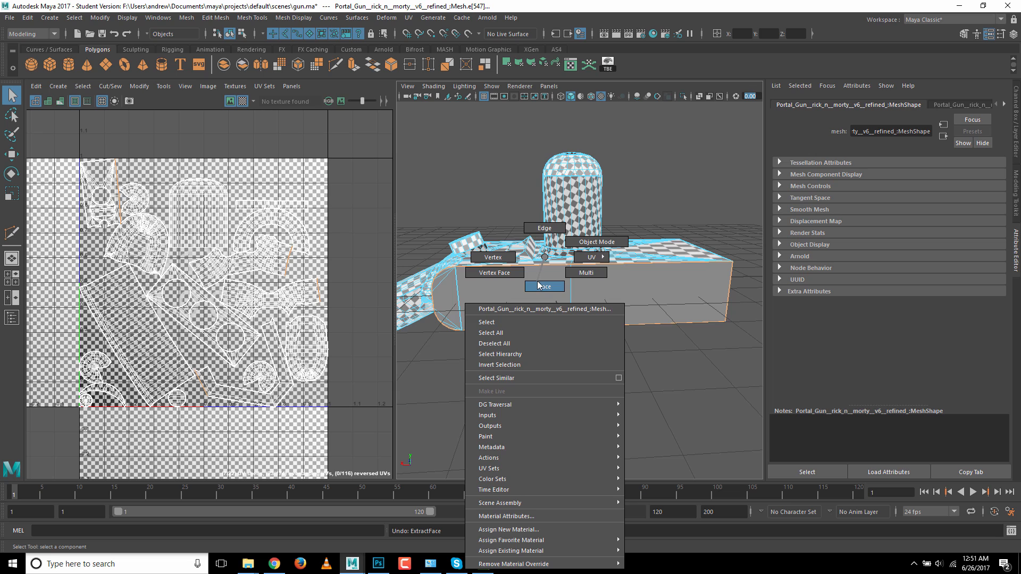
pyautogui.keyDown('shift'); pyautogui.rightClick(545, 278); pyautogui.keyUp('shift')
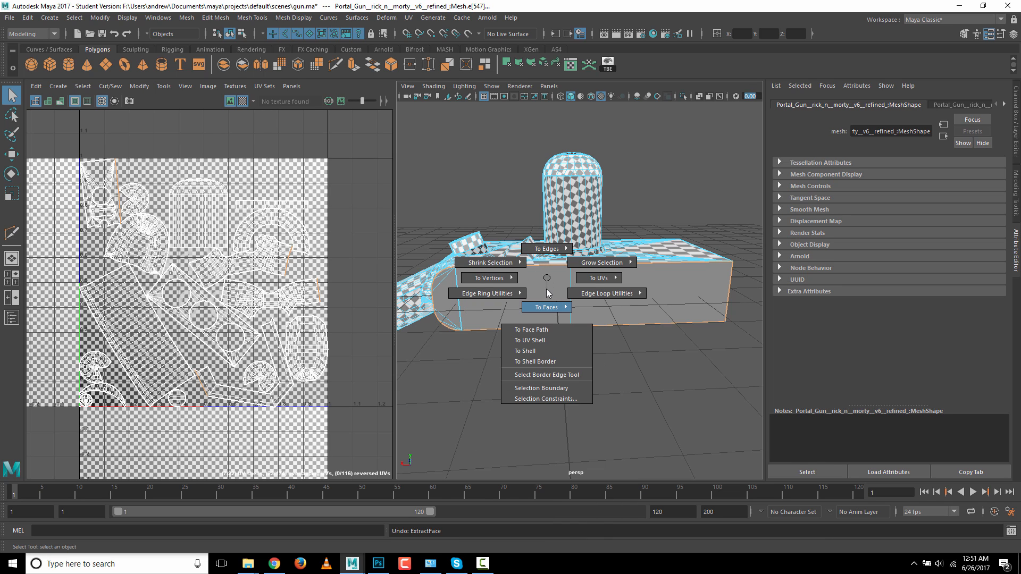
pyautogui.keyDown('ctrl'); pyautogui.moveTo(545, 302); pyautogui.dragTo(544, 326, button='right'); pyautogui.keyUp('ctrl')
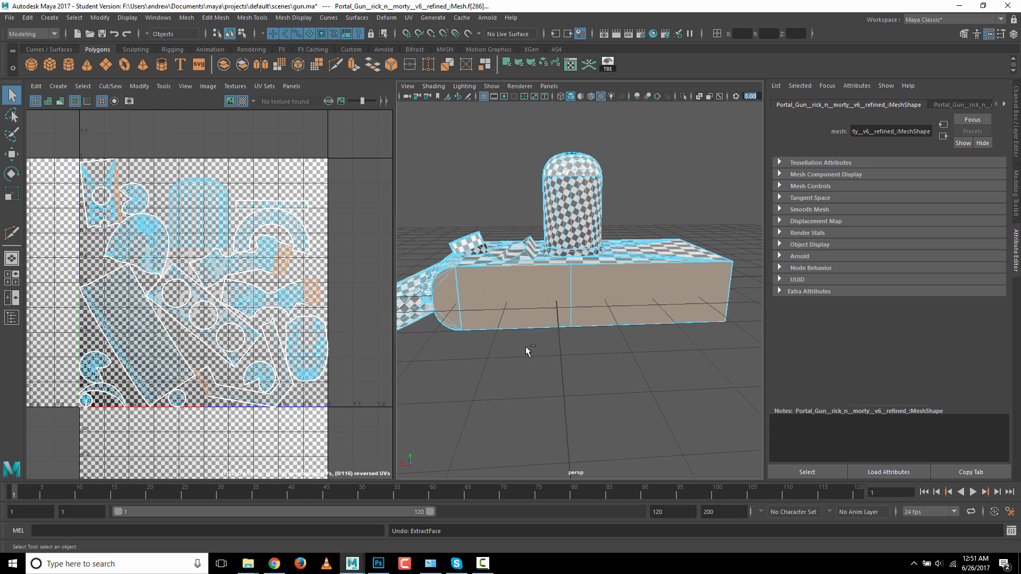
# - In wireframe display, deselect the neighbouring faces on the gun body, keeping only the side panel's faces selected
pyautogui.keyDown('alt'); pyautogui.moveTo(627, 405); pyautogui.dragTo(540, 420); pyautogui.keyUp('alt')
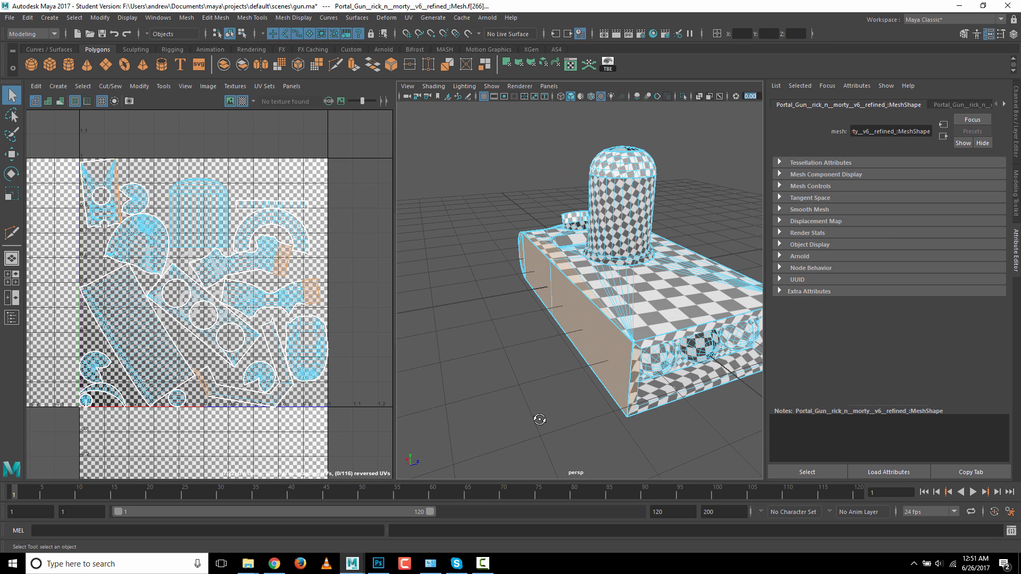
pyautogui.press('F4')
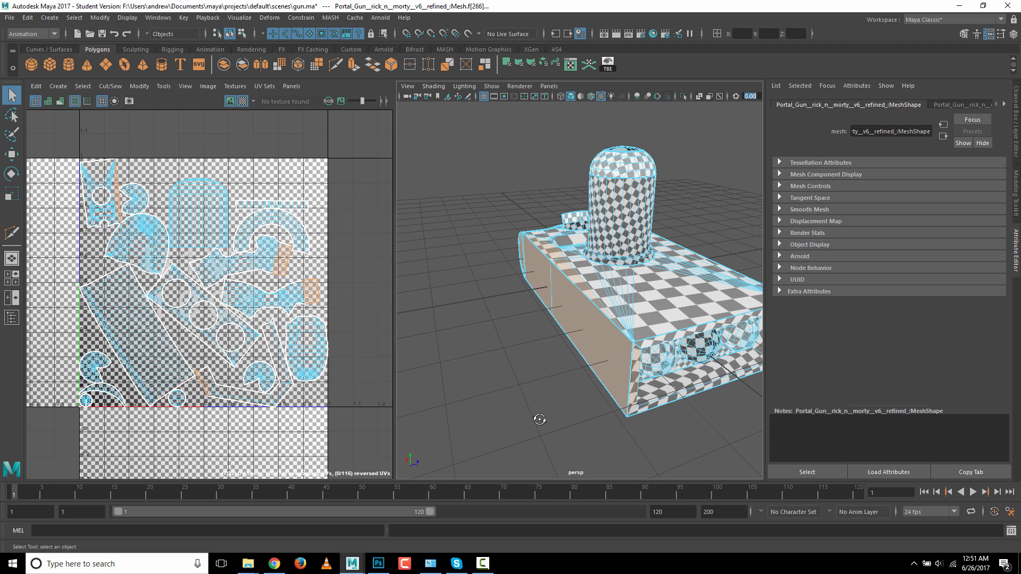
pyautogui.press('4')
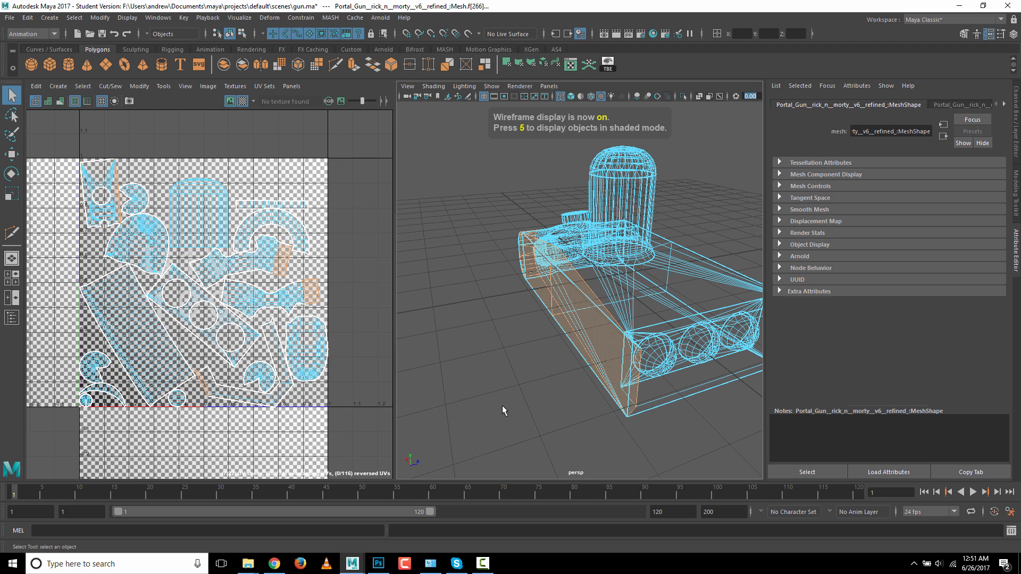
pyautogui.keyDown('alt'); pyautogui.moveTo(552, 438); pyautogui.dragTo(538, 444); pyautogui.keyUp('alt')
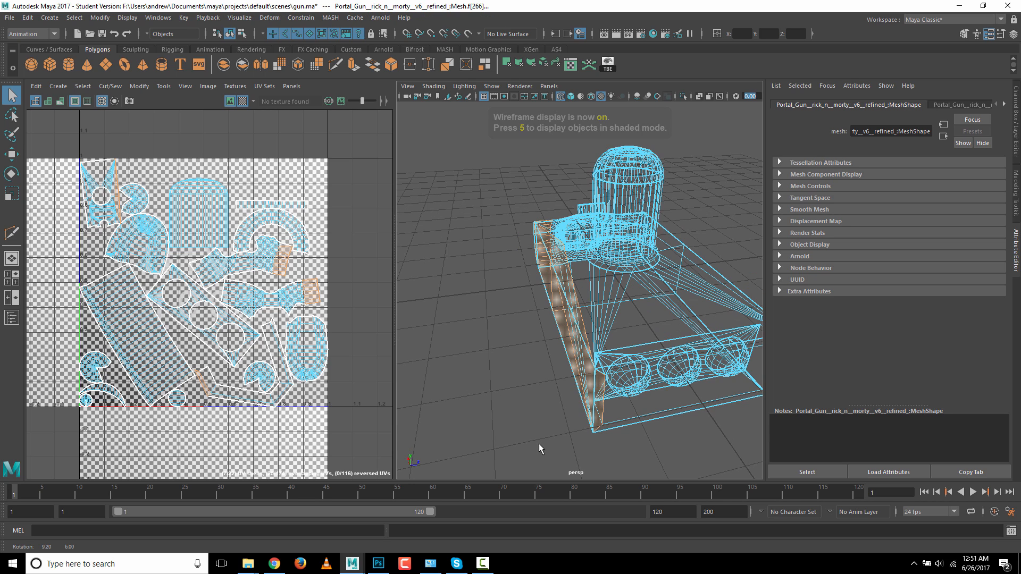
pyautogui.click(599, 407)
pyautogui.click(498, 445)
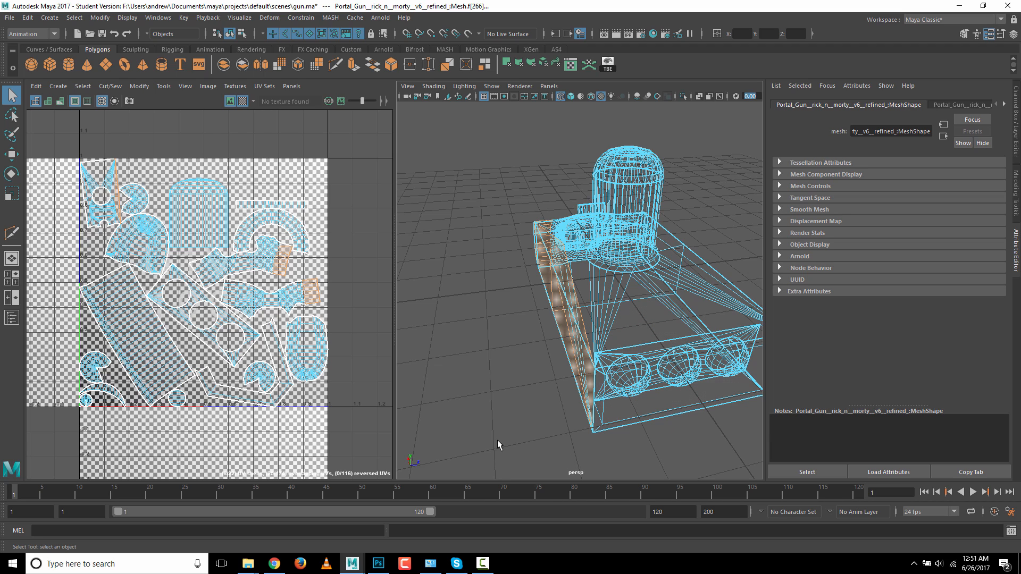
pyautogui.keyDown('ctrl'); pyautogui.click(578, 319); pyautogui.keyUp('ctrl')
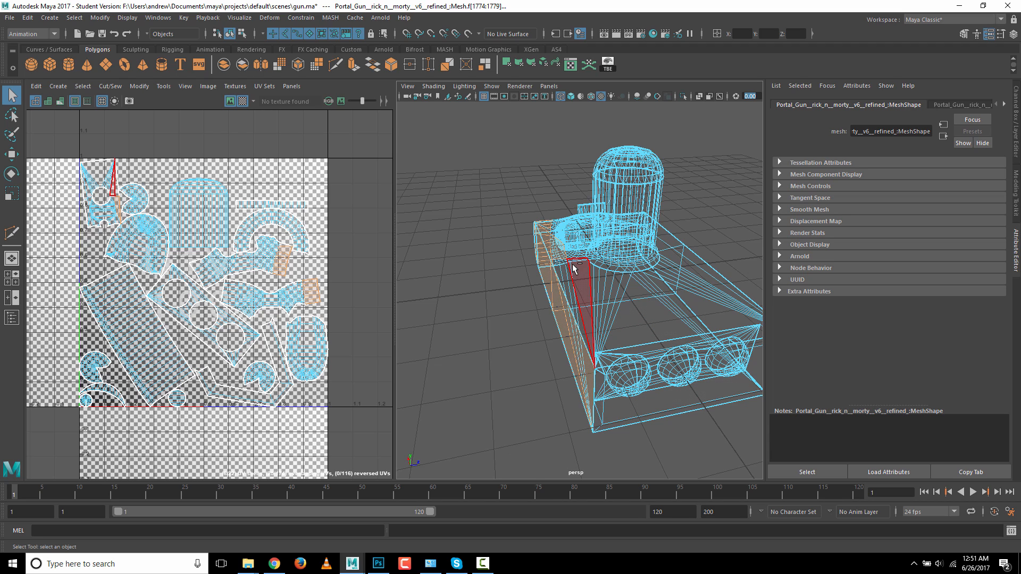
pyautogui.keyDown('ctrl'); pyautogui.click(555, 248); pyautogui.keyUp('ctrl')
pyautogui.keyDown('alt'); pyautogui.moveTo(472, 379); pyautogui.dragTo(609, 477); pyautogui.keyUp('alt')
pyautogui.keyDown('ctrl'); pyautogui.moveTo(573, 429); pyautogui.dragTo(566, 388); pyautogui.keyUp('ctrl')
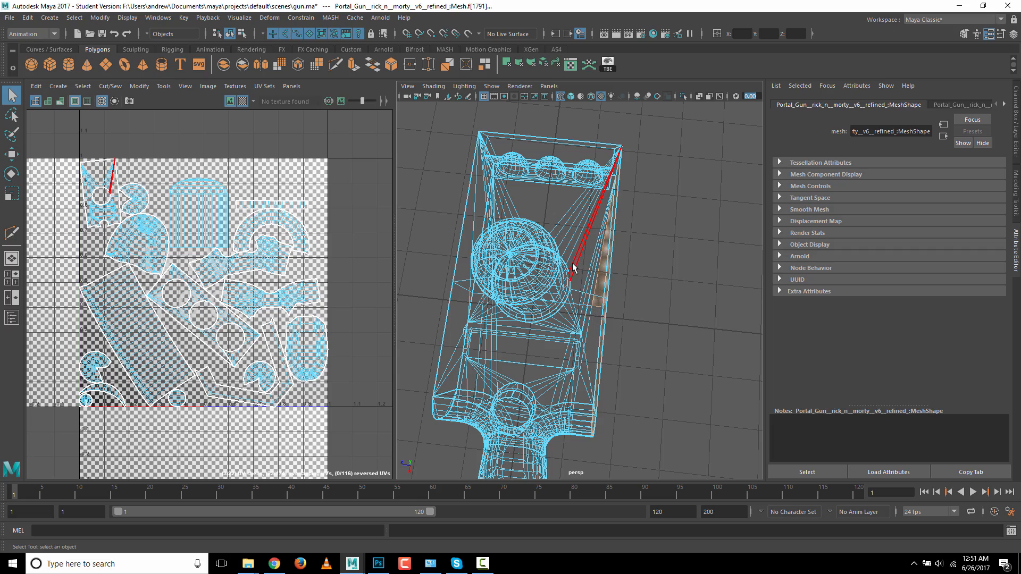
pyautogui.keyDown('ctrl'); pyautogui.moveTo(577, 274); pyautogui.dragTo(600, 315); pyautogui.keyUp('ctrl')
pyautogui.keyDown('alt'); pyautogui.moveTo(673, 380); pyautogui.dragTo(528, 300); pyautogui.keyUp('alt')
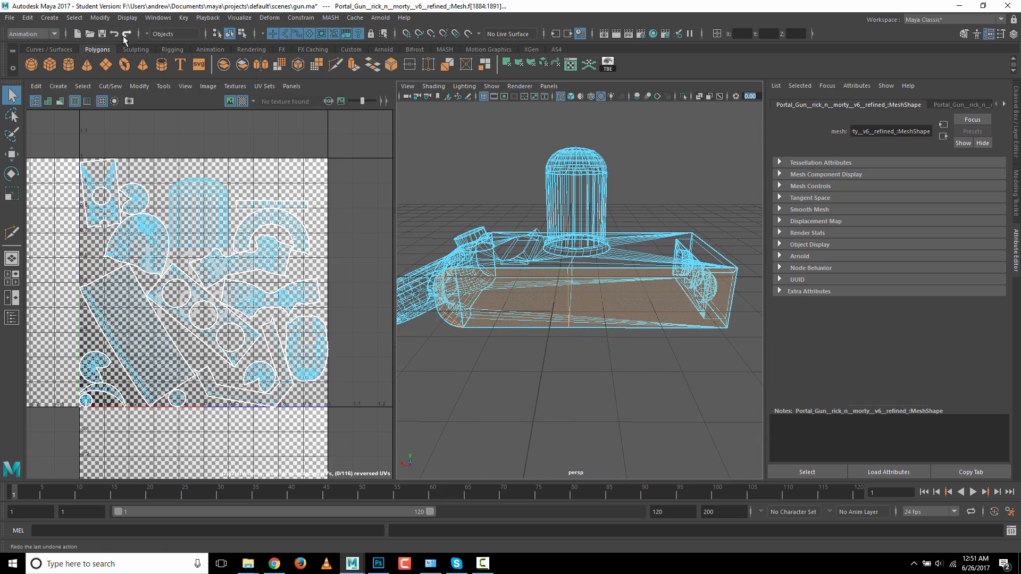
# - Switch to the Modeling menu set, extract the side panel's faces, and move them outward to a Local Translate Z of 0.671
pyautogui.click(44, 34)
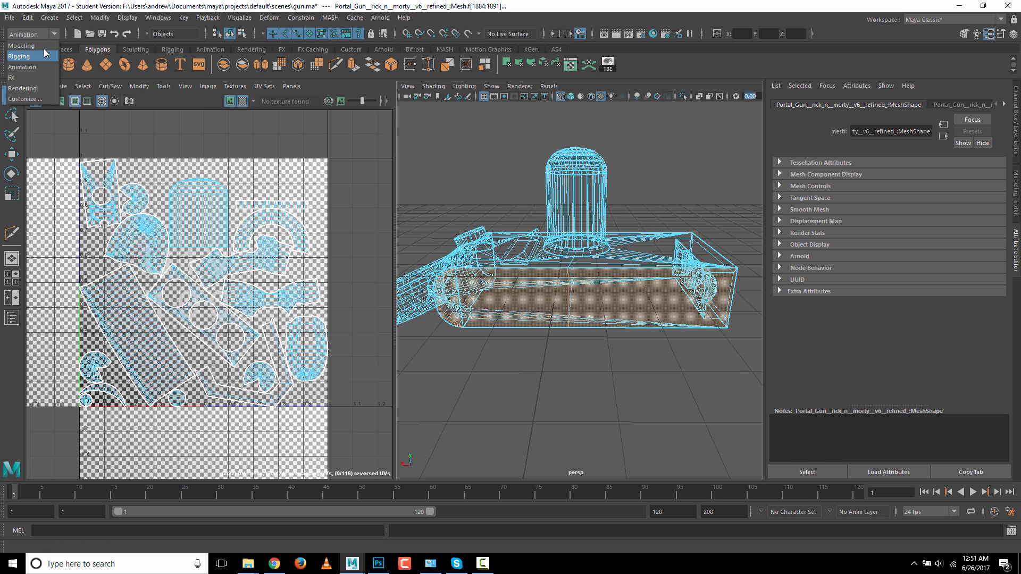
pyautogui.click(44, 48)
pyautogui.click(217, 18)
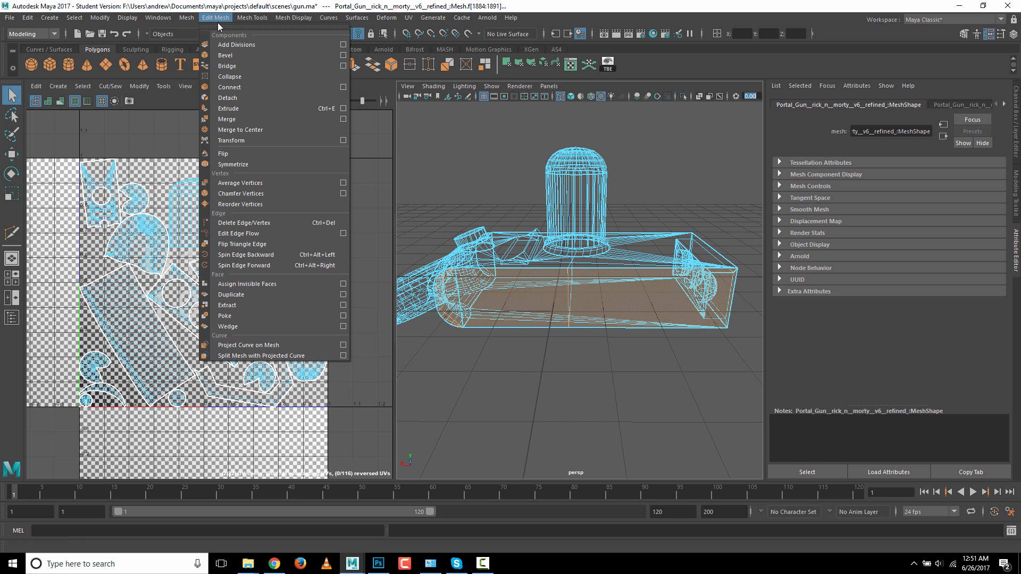
pyautogui.click(251, 305)
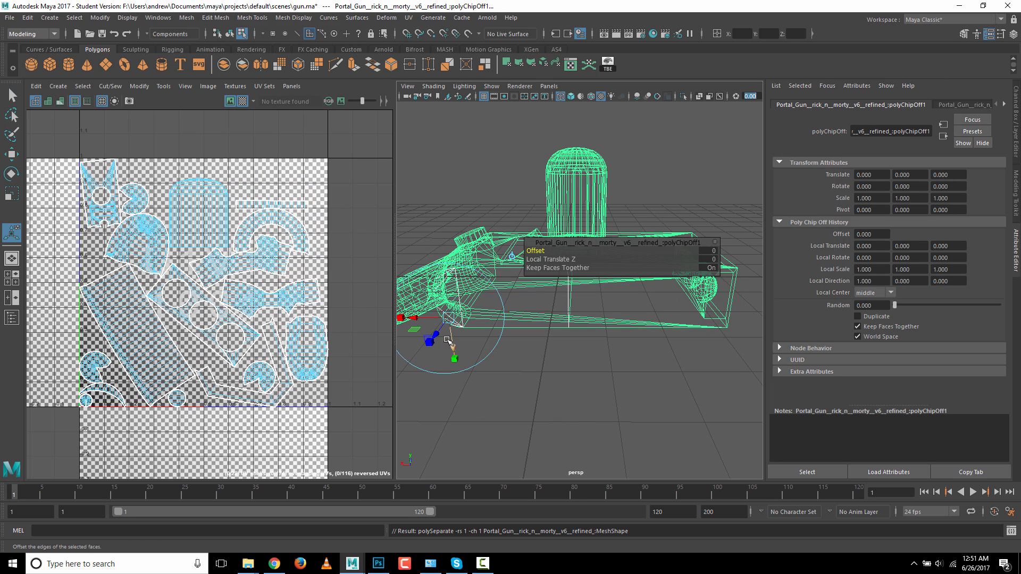
pyautogui.moveTo(437, 334); pyautogui.dragTo(424, 351)
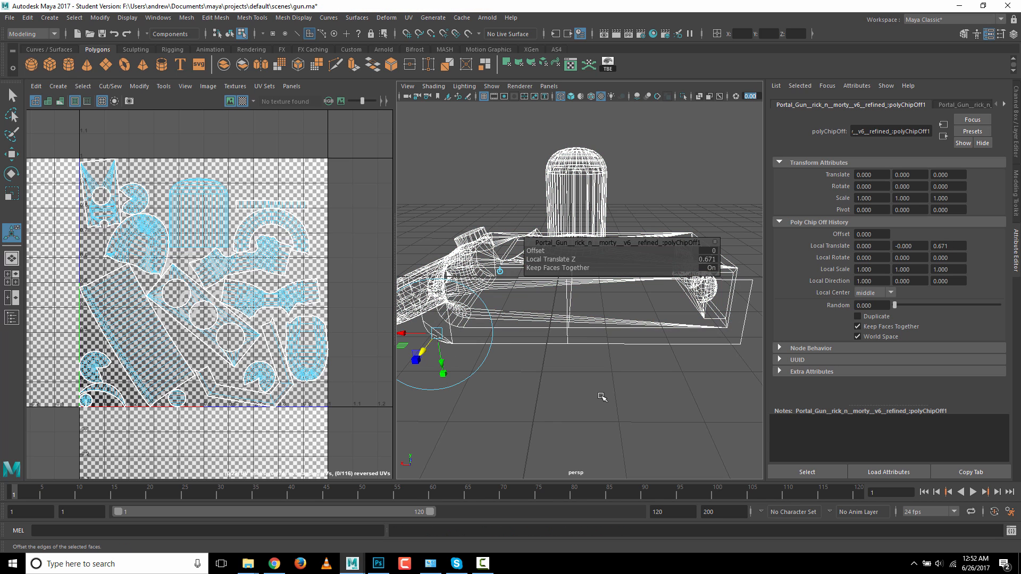
# - Return to shaded display and select the extracted side panel as a separate object
pyautogui.press('5')
pyautogui.click(561, 408)
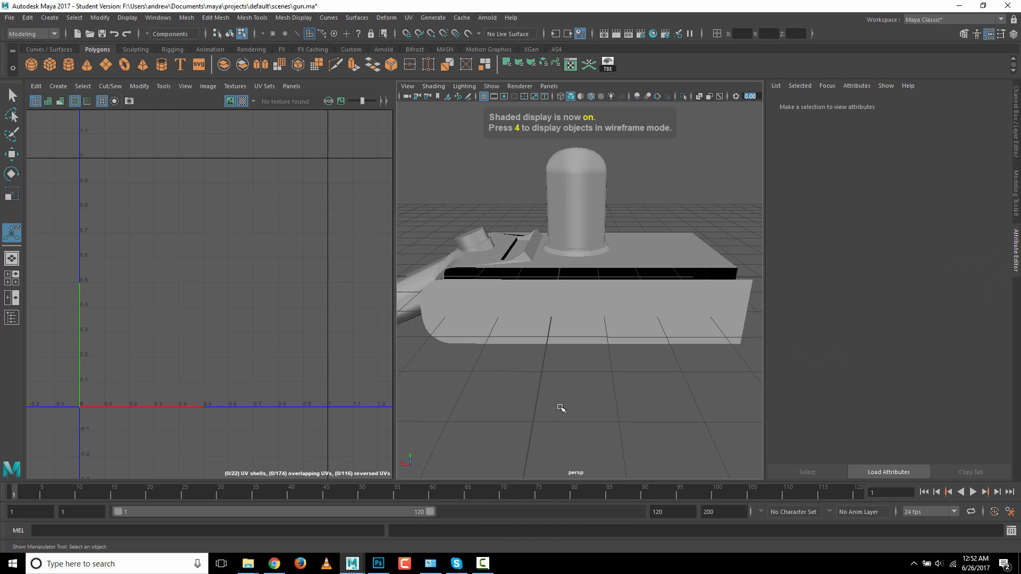
pyautogui.click(486, 346)
pyautogui.keyDown('alt'); pyautogui.moveTo(487, 346); pyautogui.dragTo(543, 377); pyautogui.keyUp('alt')
pyautogui.moveTo(582, 356); pyautogui.dragTo(616, 240, button='right')
pyautogui.keyDown('alt'); pyautogui.moveTo(670, 355); pyautogui.dragTo(620, 352); pyautogui.keyUp('alt')
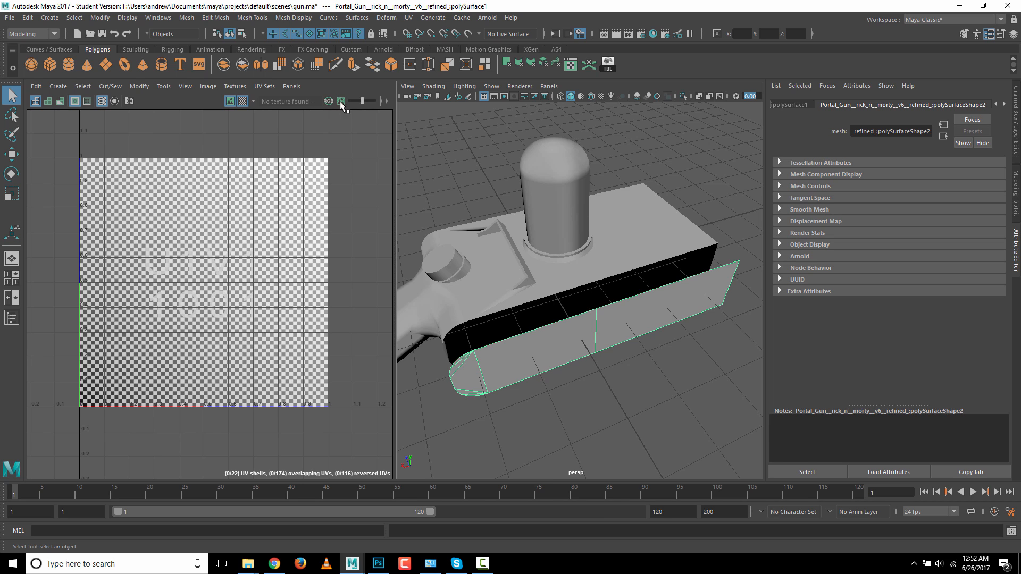
# - Apply a planar UV projection to the extracted side panel and return the panel to object selection
pyautogui.click(407, 18)
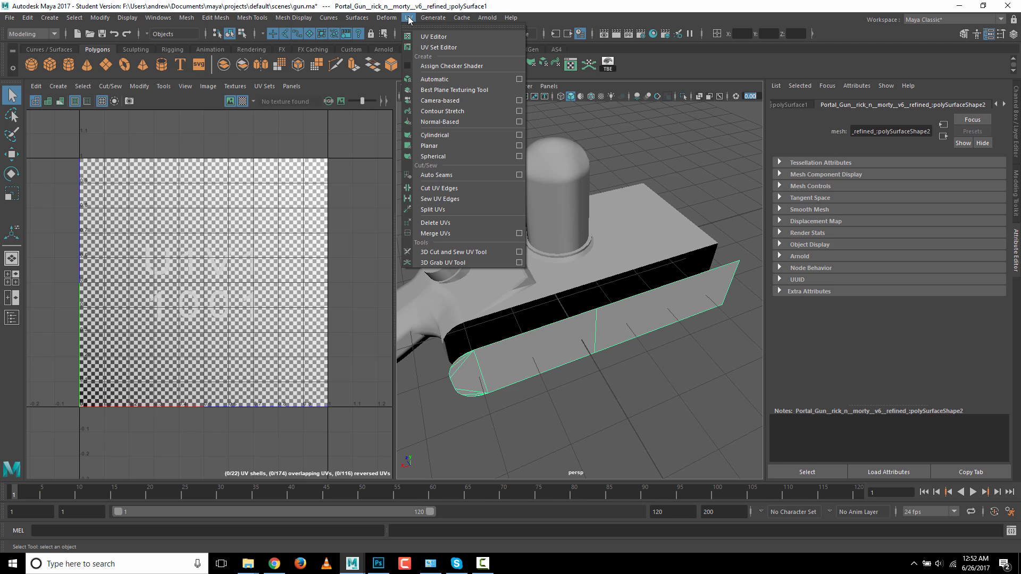
pyautogui.click(455, 146)
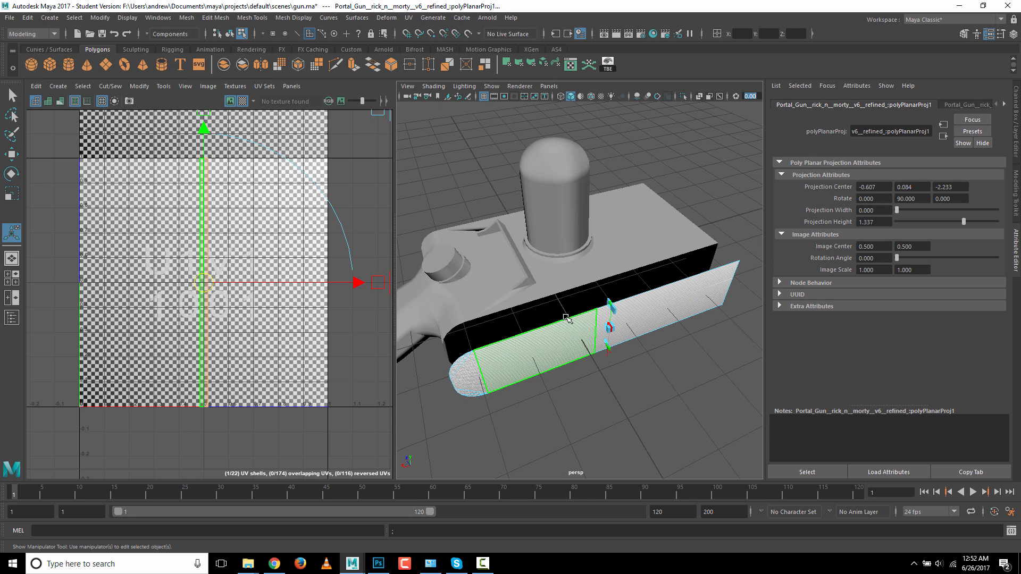
pyautogui.keyDown('alt'); pyautogui.moveTo(646, 385); pyautogui.dragTo(597, 382); pyautogui.keyUp('alt')
pyautogui.click(583, 328)
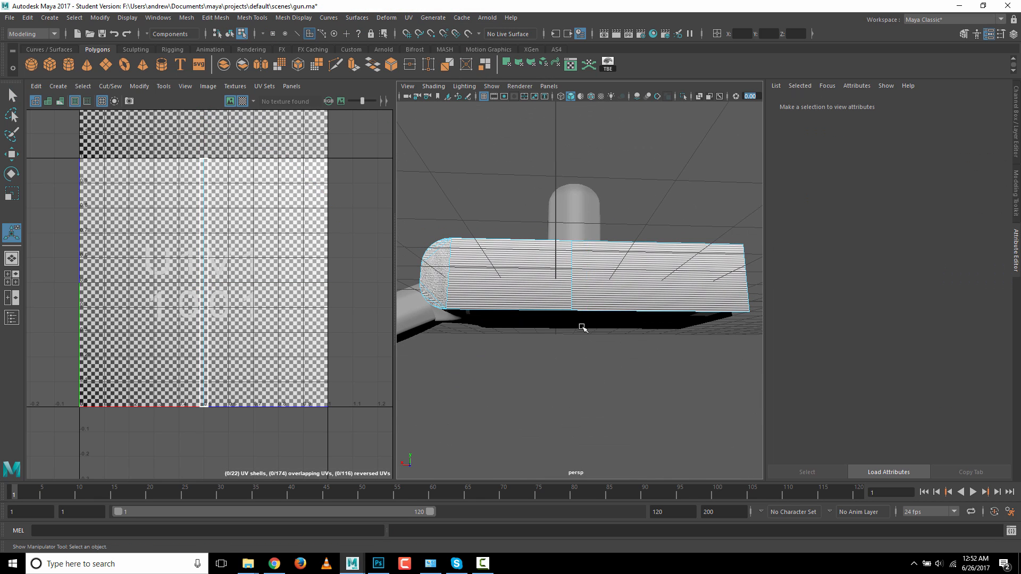
pyautogui.keyDown('alt'); pyautogui.moveTo(566, 350); pyautogui.dragTo(597, 342); pyautogui.keyUp('alt')
pyautogui.rightClick(585, 308)
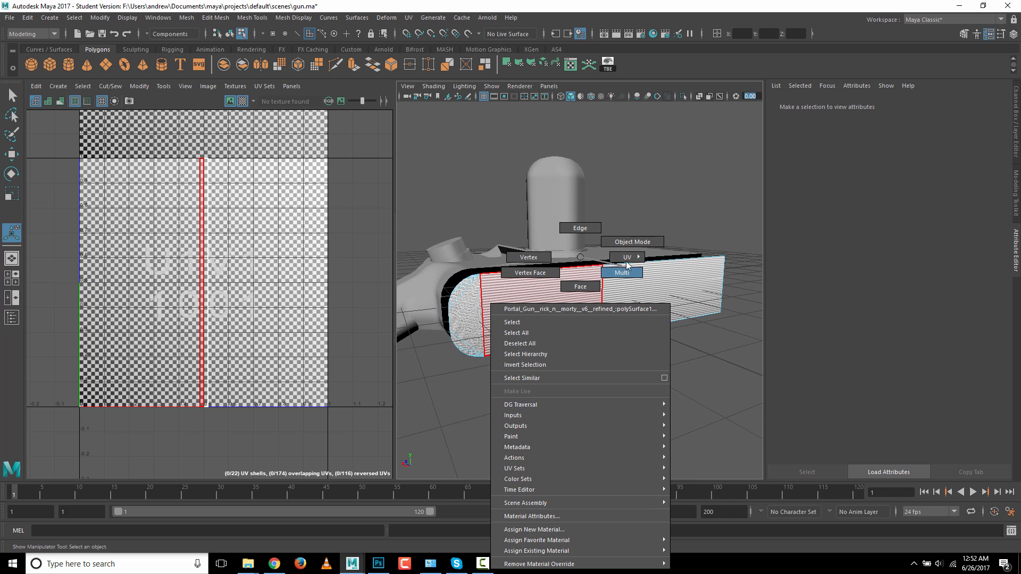
pyautogui.click(632, 242)
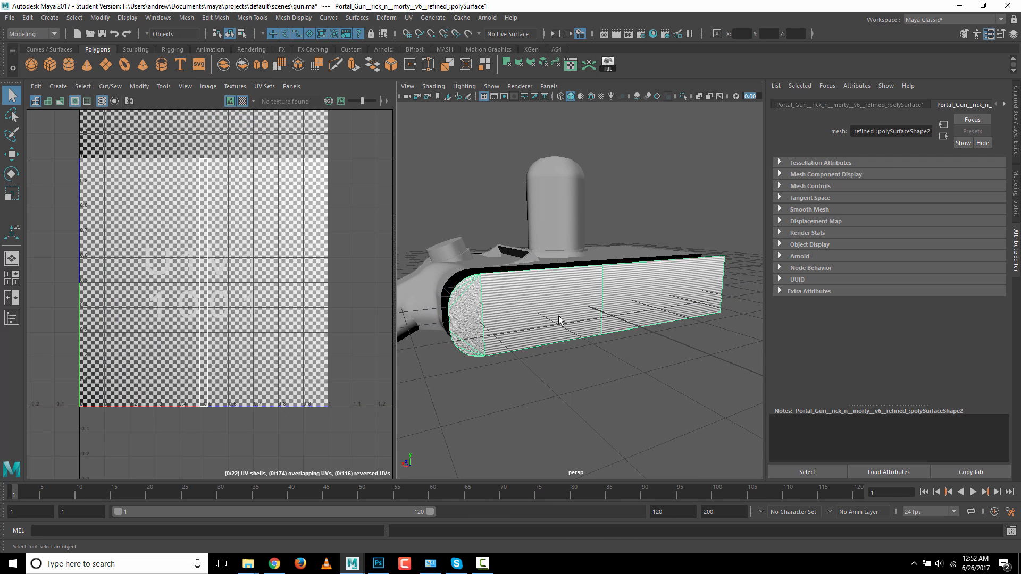
# - Select all of the side panel's UVs, unfold them, and switch the panel back to object mode
pyautogui.rightClick(543, 316)
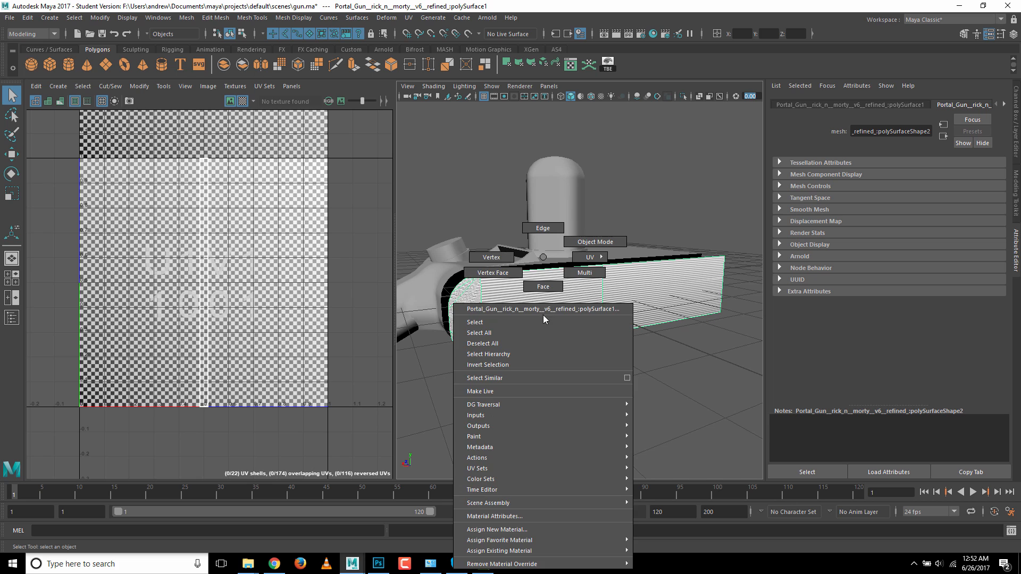
pyautogui.click(597, 263)
pyautogui.keyDown('alt'); pyautogui.moveTo(688, 301); pyautogui.dragTo(625, 349); pyautogui.keyUp('alt')
pyautogui.keyDown('alt'); pyautogui.moveTo(706, 367); pyautogui.dragTo(588, 357); pyautogui.keyUp('alt')
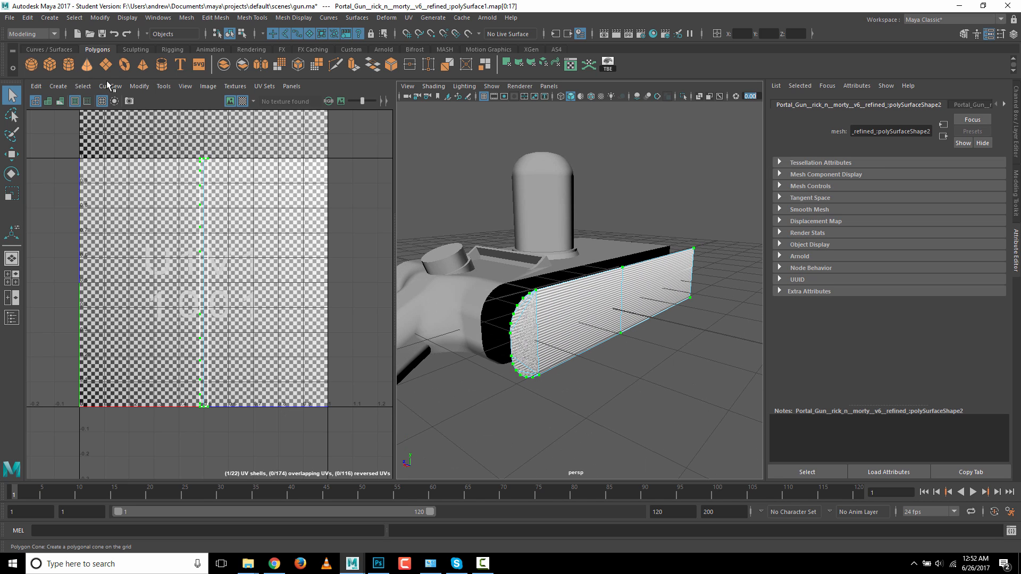
pyautogui.click(140, 87)
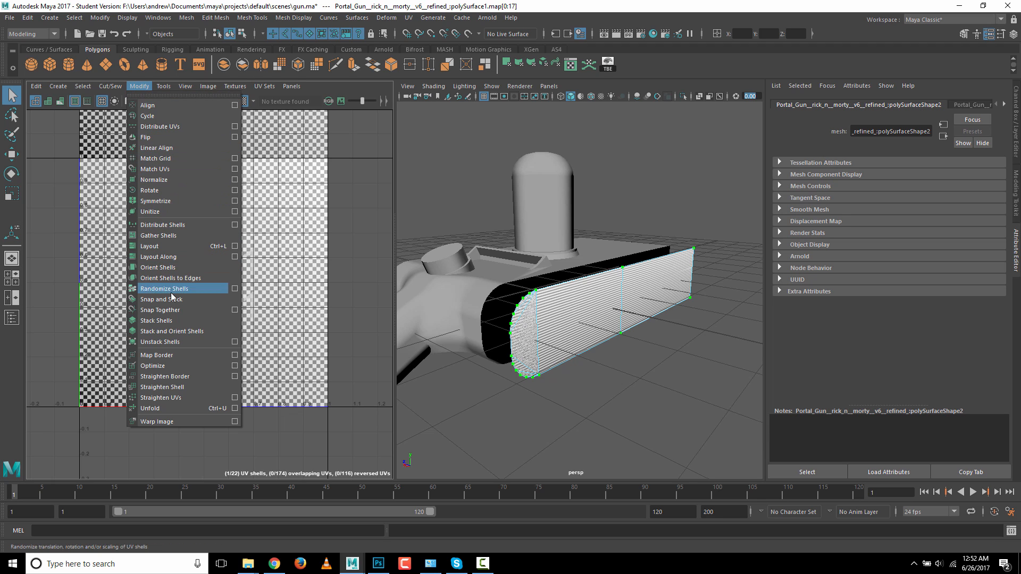
pyautogui.click(176, 408)
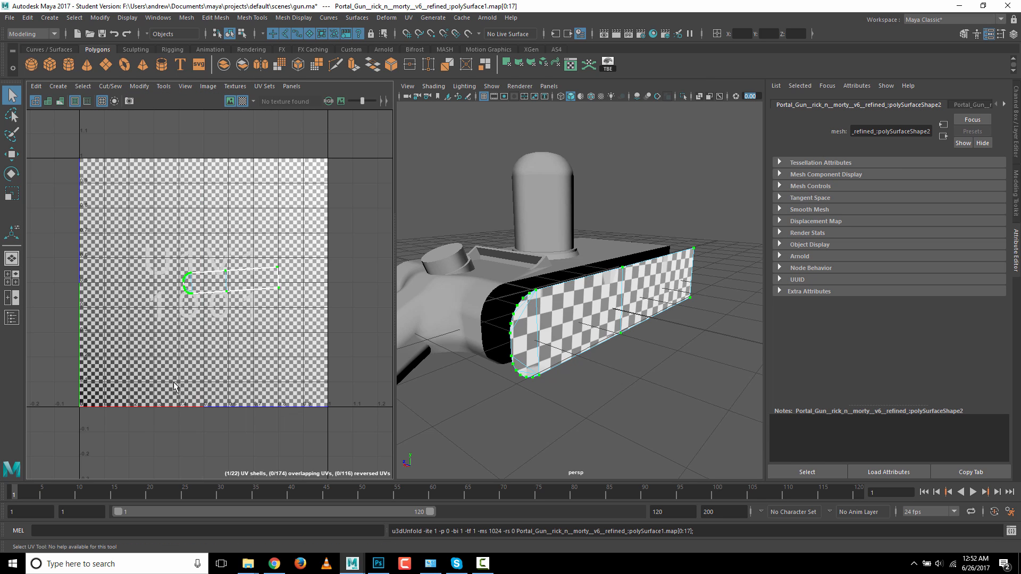
pyautogui.keyDown('alt'); pyautogui.moveTo(581, 306); pyautogui.dragTo(593, 307); pyautogui.keyUp('alt')
pyautogui.moveTo(593, 307); pyautogui.dragTo(638, 255, button='right')
# - With the Move tool, snap the side panel's pivot to its upper corner vertex at the end nearest the three spheres
pyautogui.keyDown('alt'); pyautogui.moveTo(739, 344); pyautogui.dragTo(558, 334); pyautogui.keyUp('alt')
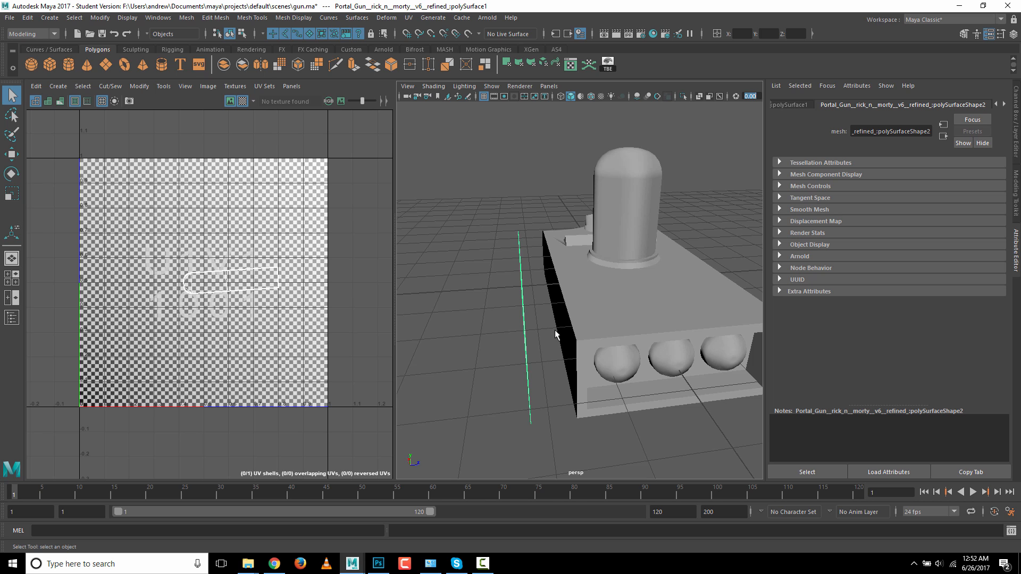
pyautogui.press('w')
pyautogui.keyDown('alt'); pyautogui.moveTo(497, 281); pyautogui.dragTo(454, 284); pyautogui.keyUp('alt')
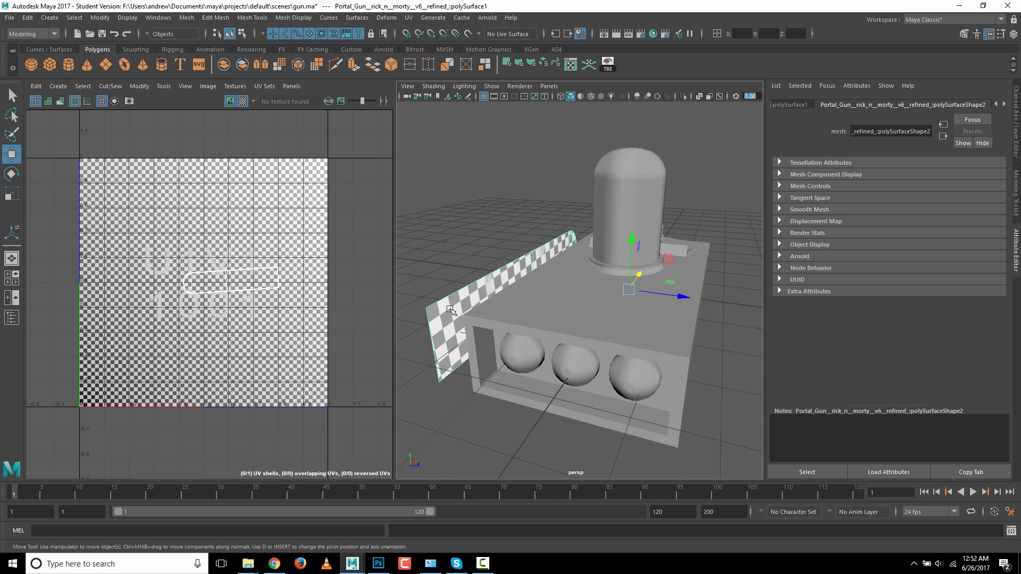
pyautogui.keyDown('alt'); pyautogui.moveTo(577, 281); pyautogui.dragTo(580, 229); pyautogui.keyUp('alt')
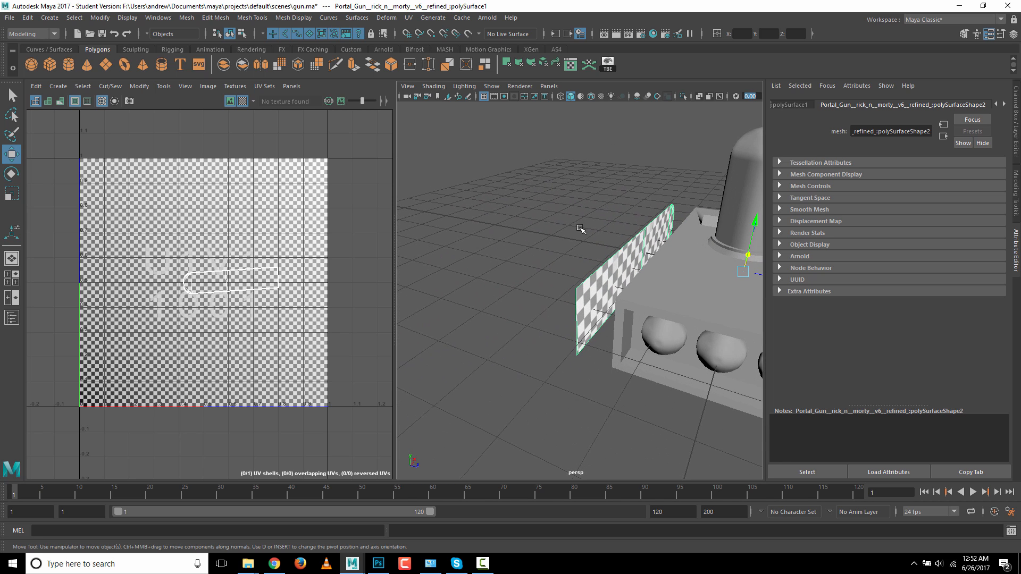
pyautogui.keyDown('alt'); pyautogui.moveTo(556, 286); pyautogui.dragTo(607, 264); pyautogui.keyUp('alt')
pyautogui.keyDown('alt'); pyautogui.moveTo(657, 304); pyautogui.dragTo(631, 301); pyautogui.keyUp('alt')
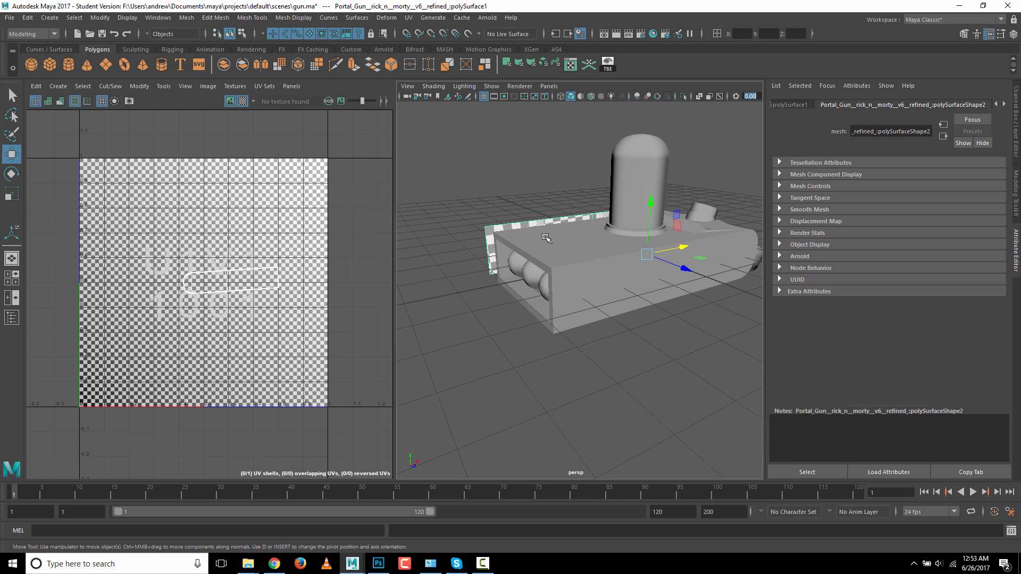
pyautogui.keyDown('alt'); pyautogui.moveTo(545, 238); pyautogui.dragTo(583, 275); pyautogui.keyUp('alt')
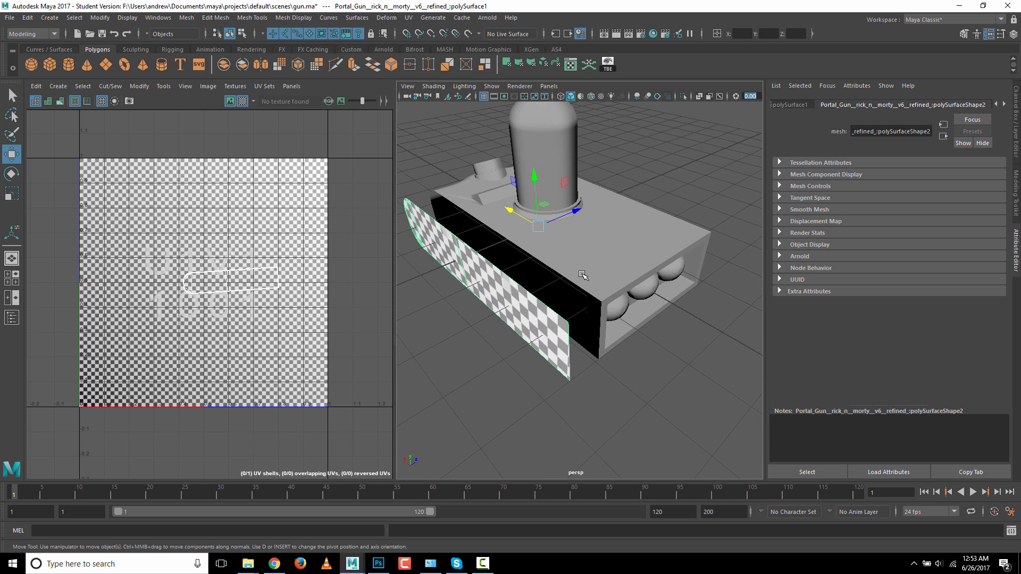
pyautogui.keyDown('alt'); pyautogui.moveTo(618, 391); pyautogui.dragTo(536, 415); pyautogui.keyUp('alt')
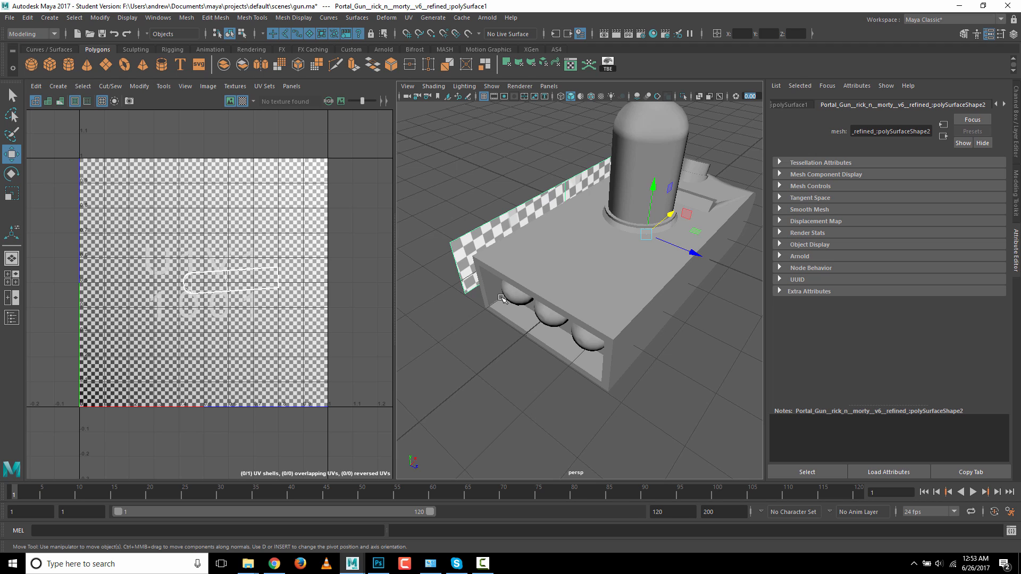
pyautogui.press('d')
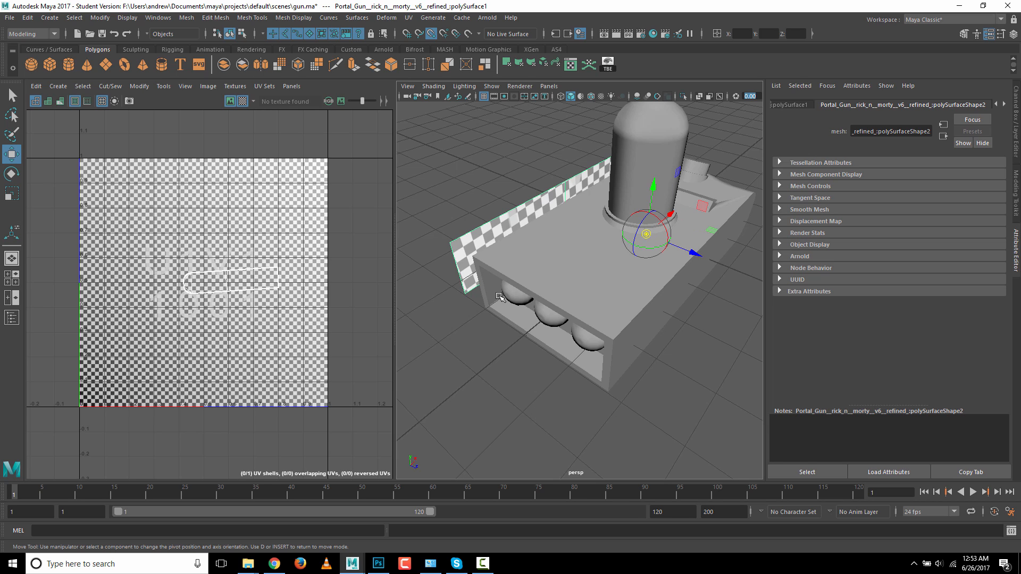
pyautogui.click(441, 240)
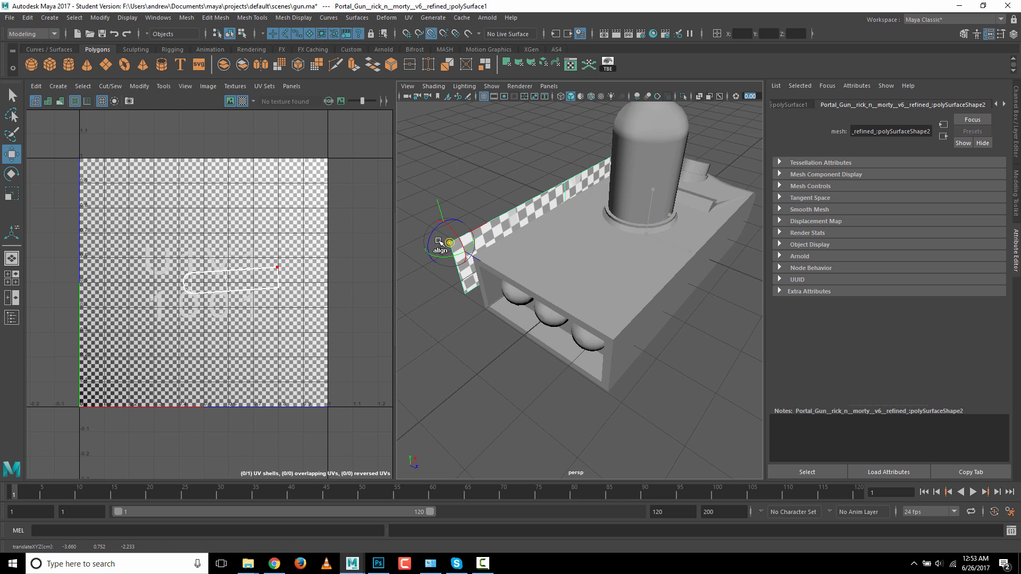
pyautogui.press('d')
# - Vertex-snap the side panel back onto the gun body's matching upper corner so it closes the open side
pyautogui.keyDown('alt'); pyautogui.moveTo(441, 360); pyautogui.dragTo(561, 392); pyautogui.keyUp('alt')
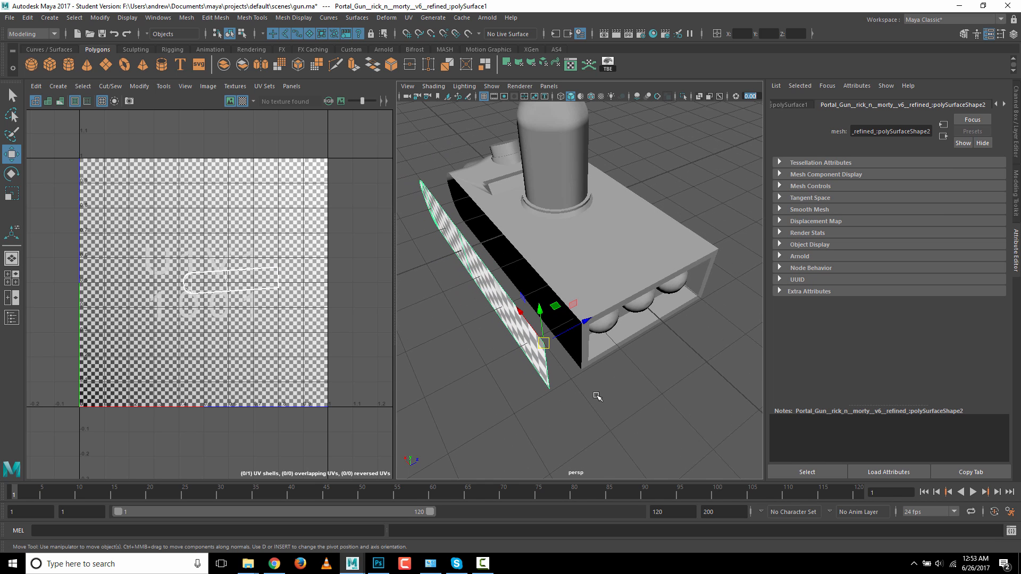
pyautogui.press('v')
pyautogui.keyDown('alt'); pyautogui.moveTo(618, 407); pyautogui.dragTo(589, 400); pyautogui.keyUp('alt')
pyautogui.press('v')
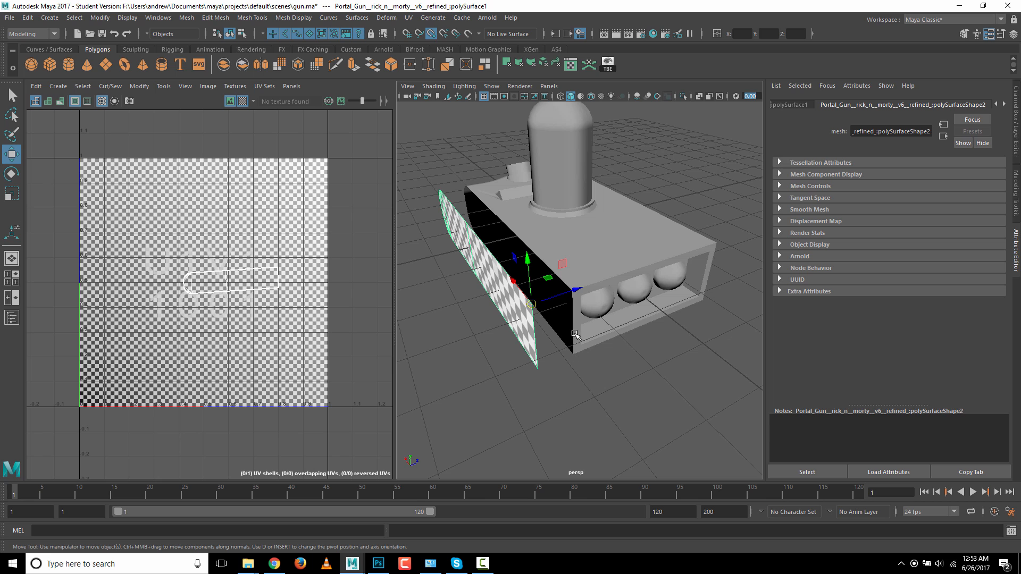
pyautogui.moveTo(570, 276); pyautogui.dragTo(574, 296, button='middle')
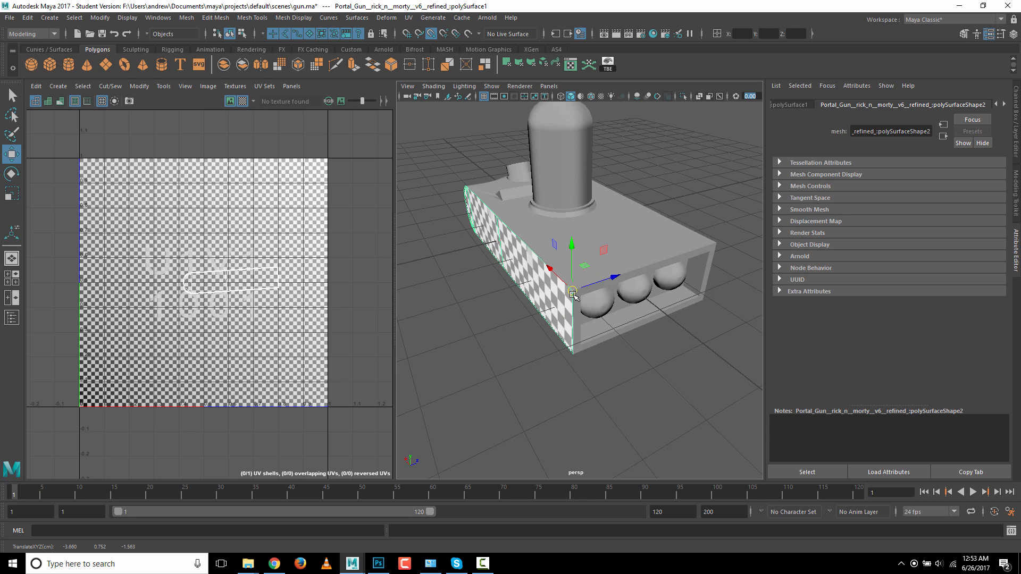
# - Add the gun body to the selection and combine it with the side panel, merging UV sets by name with a centered pivot
pyautogui.keyDown('alt'); pyautogui.moveTo(577, 410); pyautogui.dragTo(525, 397); pyautogui.keyUp('alt')
pyautogui.click(563, 254)
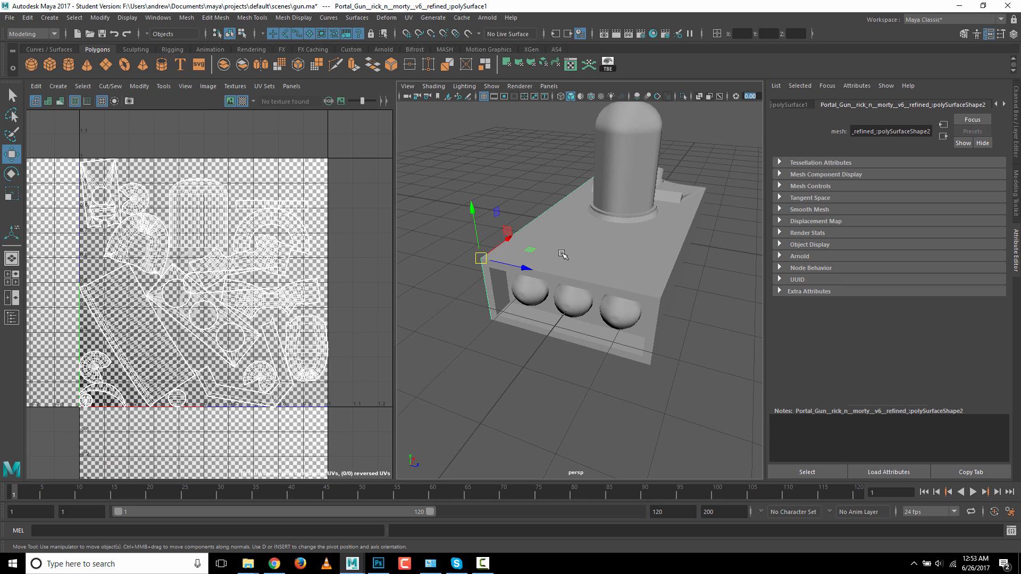
pyautogui.keyDown('alt'); pyautogui.moveTo(457, 343); pyautogui.dragTo(552, 346); pyautogui.keyUp('alt')
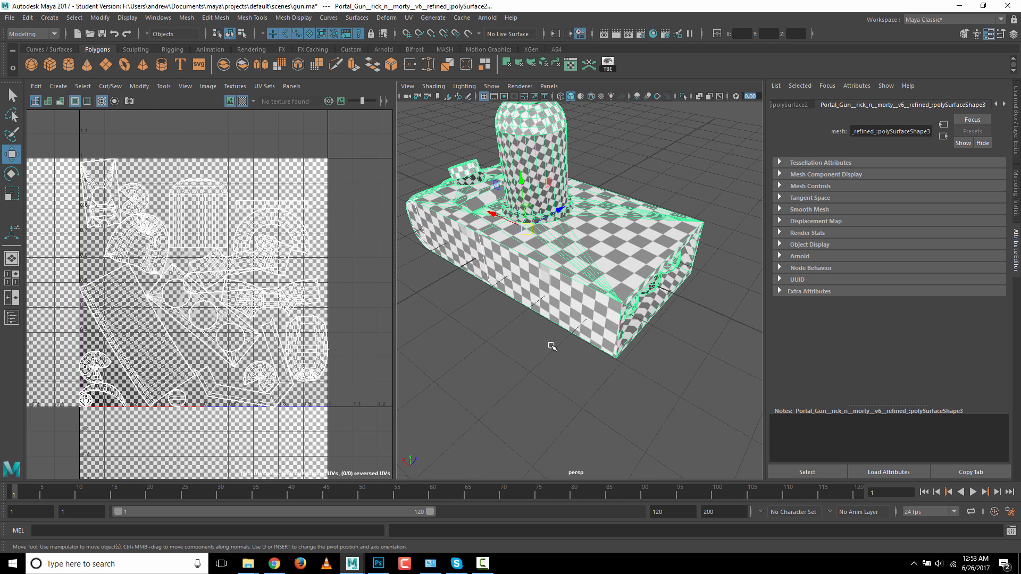
pyautogui.click(188, 19)
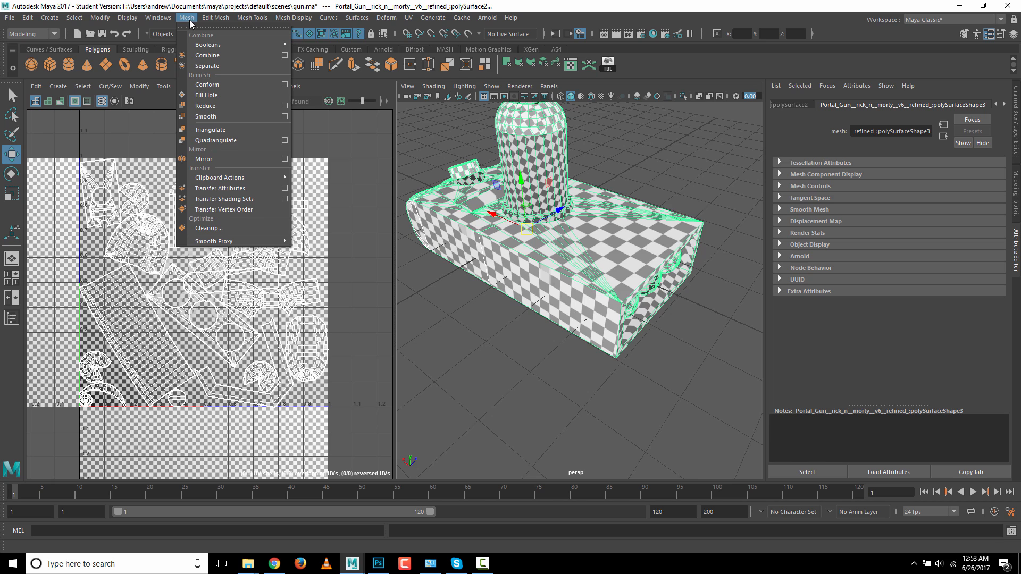
pyautogui.click(284, 55)
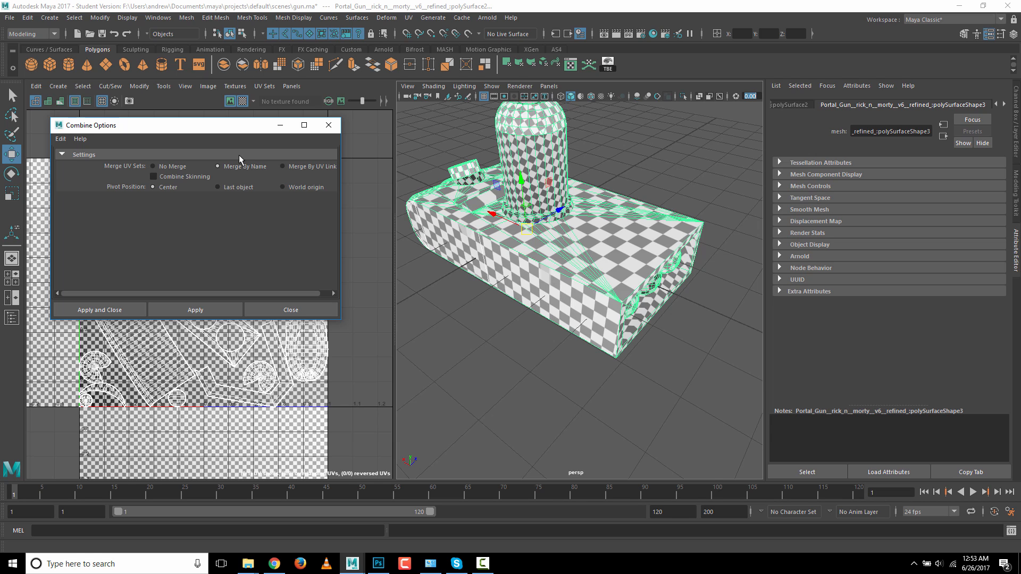
pyautogui.click(124, 310)
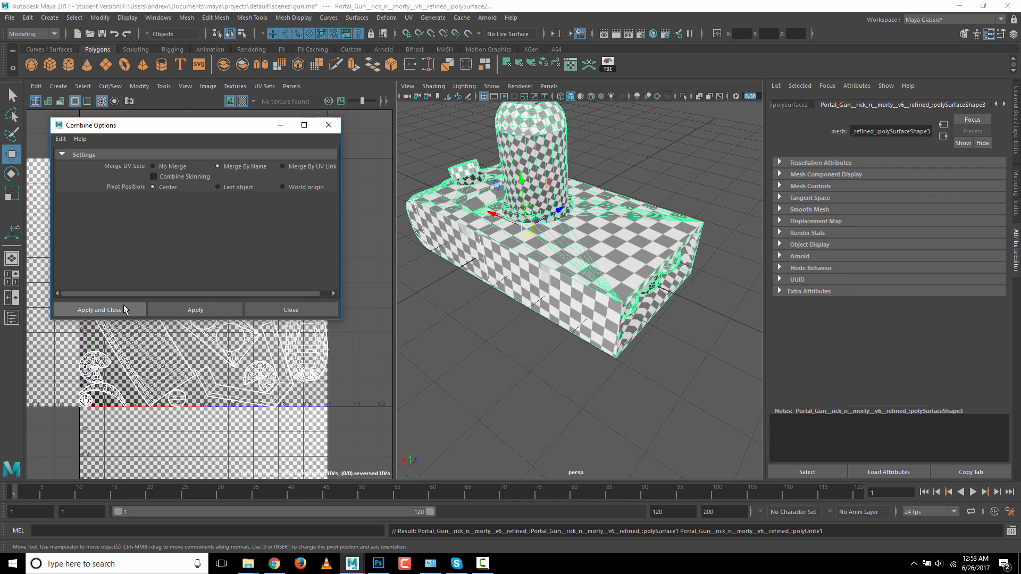
# - Select the combined gun mesh and lay out its UV shells in the UV Editor
pyautogui.click(536, 352)
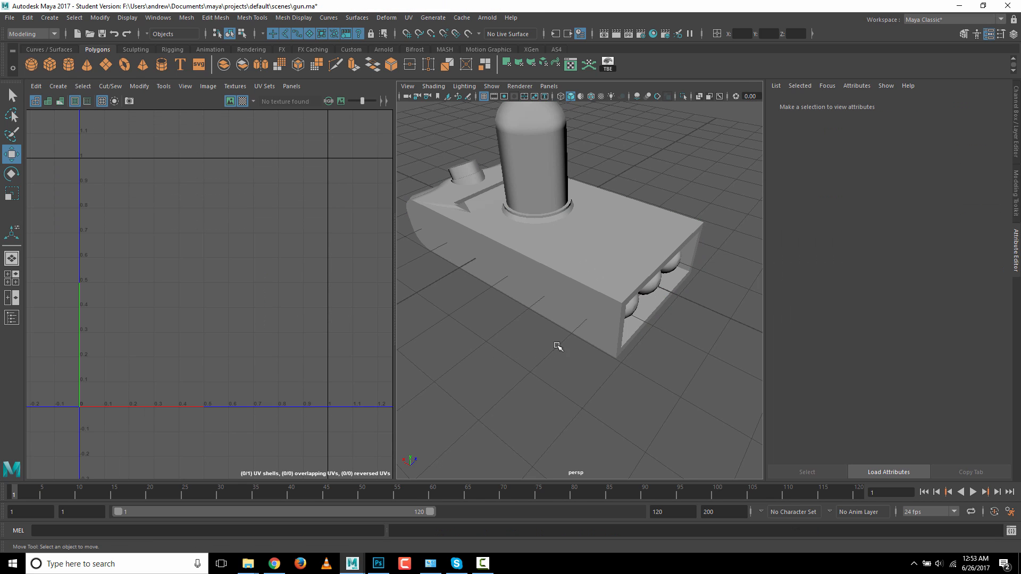
pyautogui.click(564, 309)
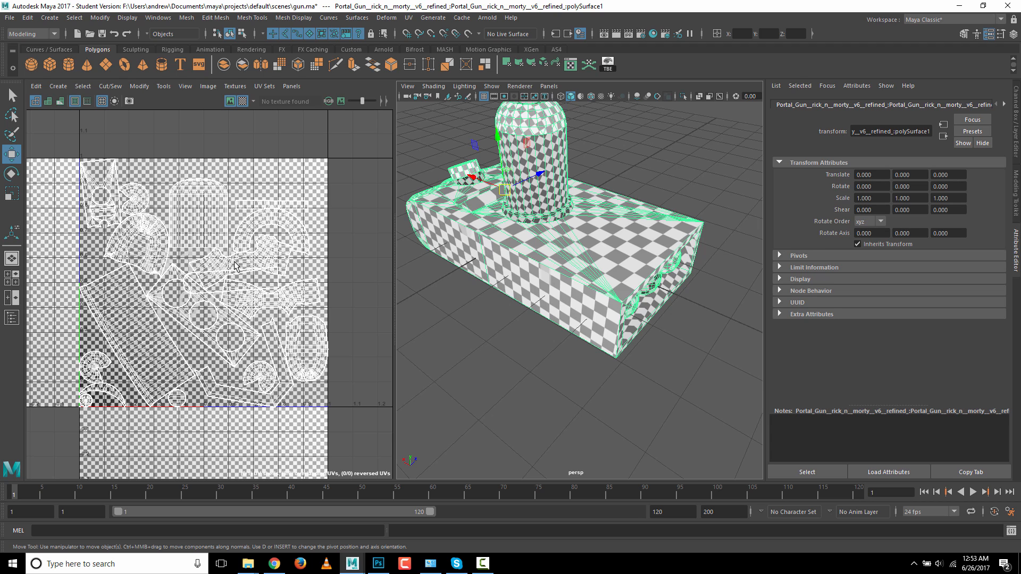
pyautogui.click(133, 91)
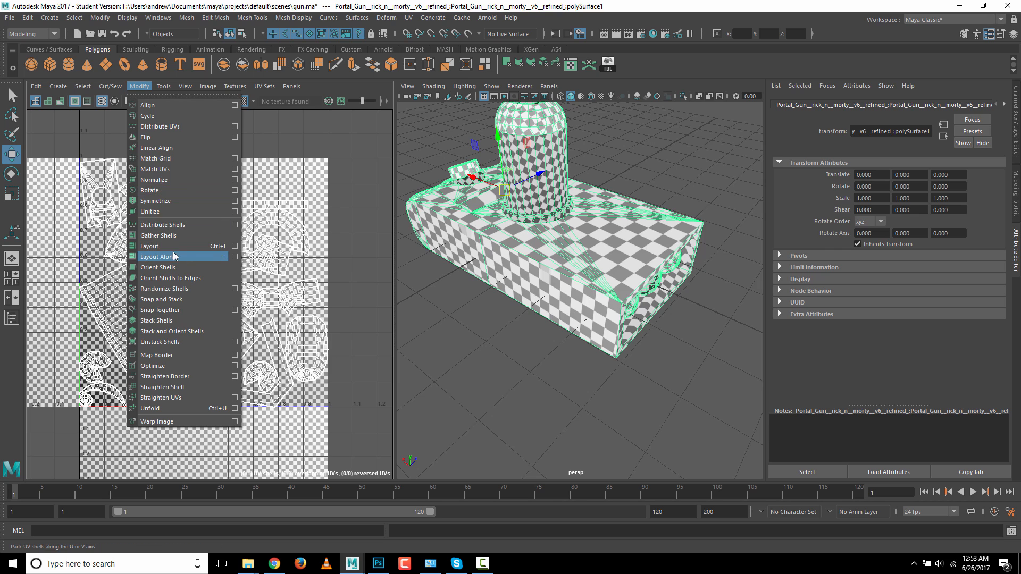
pyautogui.click(149, 246)
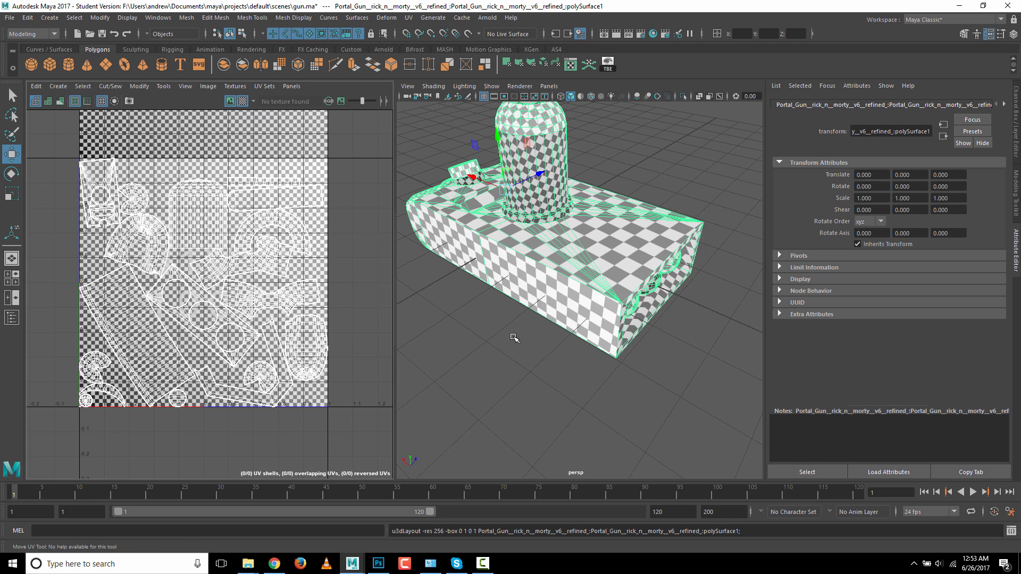
# - Select the side panel's faces to locate their shell in the UV layout, then clear the selection
pyautogui.click(557, 342)
pyautogui.moveTo(536, 288); pyautogui.dragTo(581, 282, button='right')
pyautogui.click(478, 282)
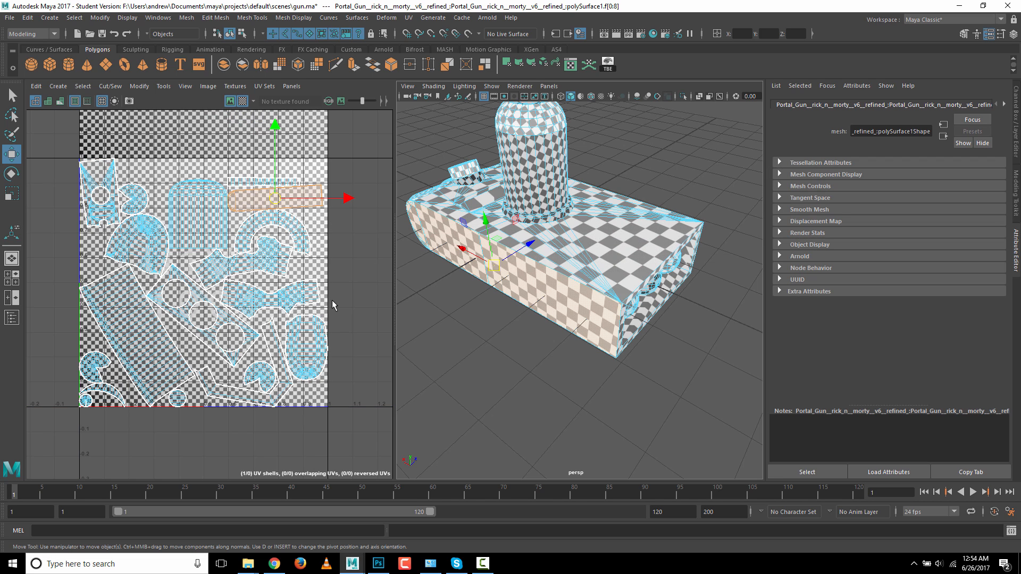
pyautogui.click(561, 384)
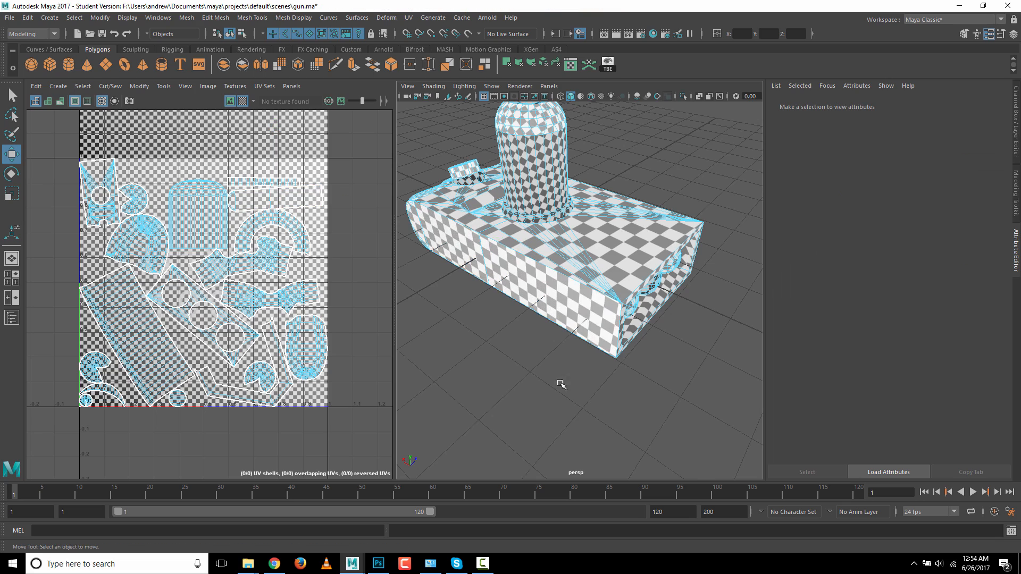
# - Select the overlapping vertices at the mapped side's upper corner, show their CV values, and return to object mode
pyautogui.keyDown('alt'); pyautogui.moveTo(502, 363); pyautogui.dragTo(573, 383); pyautogui.keyUp('alt')
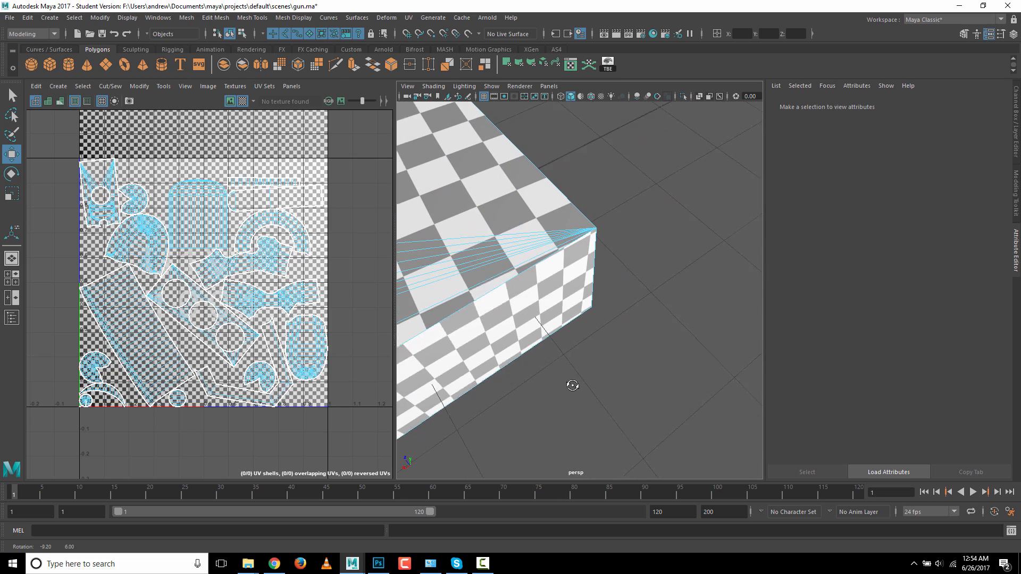
pyautogui.click(573, 303)
pyautogui.moveTo(573, 303); pyautogui.dragTo(520, 271, button='right')
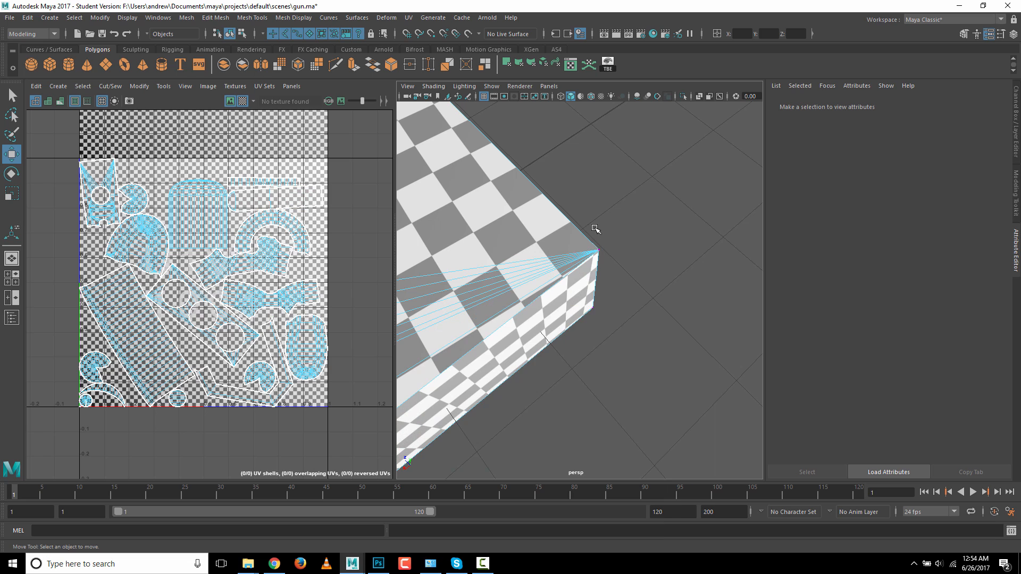
pyautogui.moveTo(591, 225); pyautogui.dragTo(625, 277)
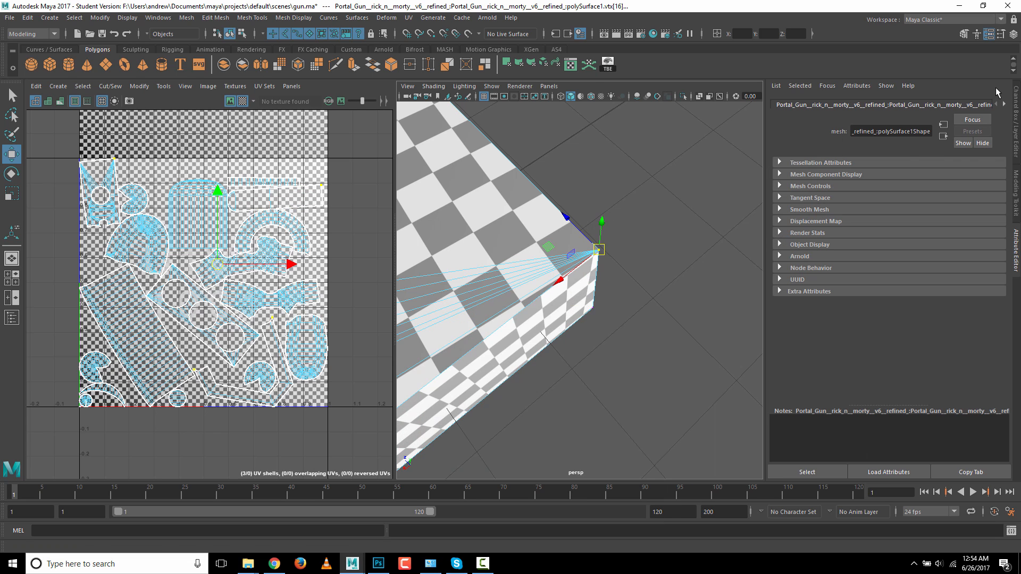
pyautogui.click(1016, 106)
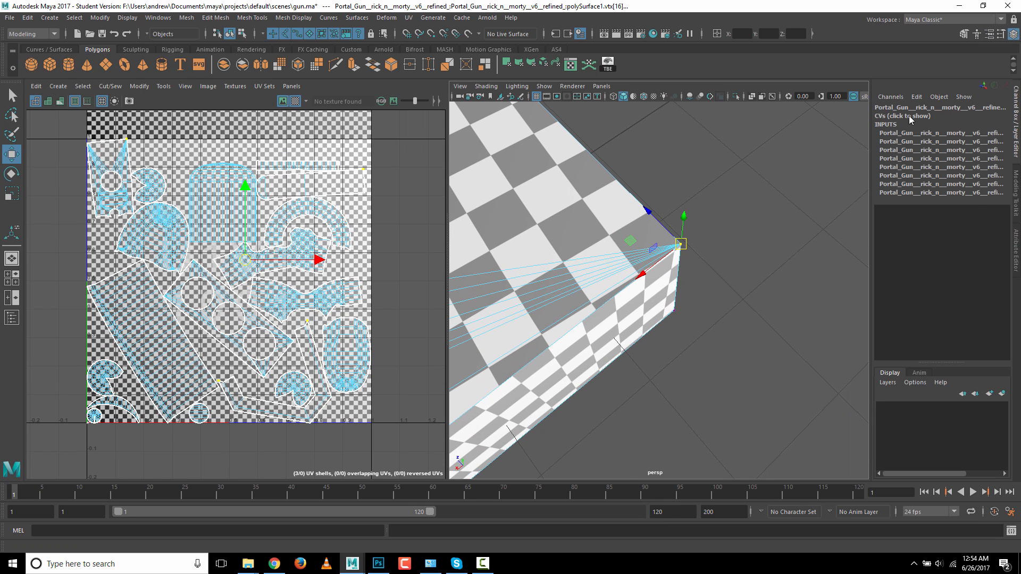
pyautogui.click(910, 116)
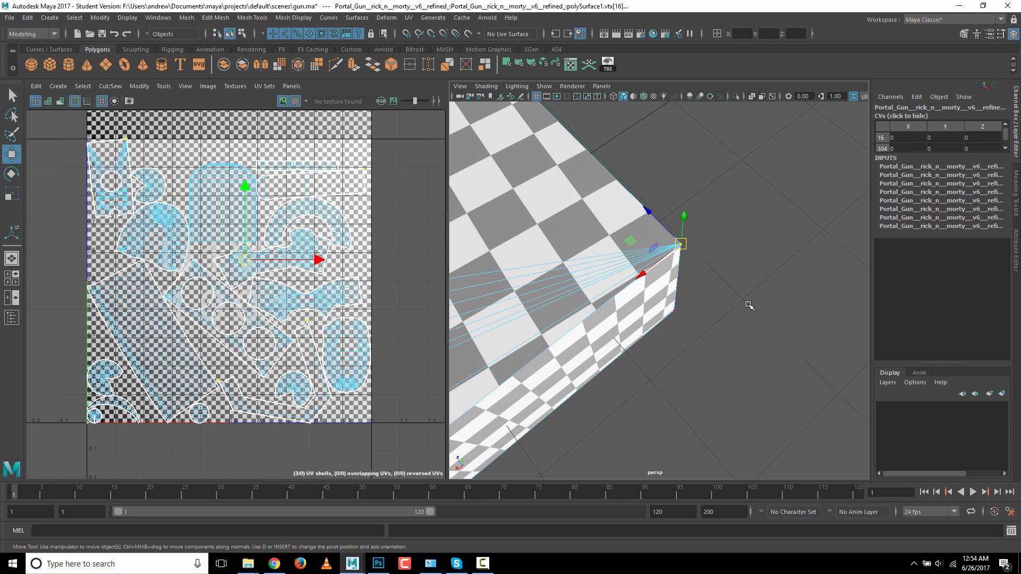
pyautogui.keyDown('alt'); pyautogui.moveTo(749, 305); pyautogui.dragTo(587, 223); pyautogui.keyUp('alt')
pyautogui.moveTo(577, 211); pyautogui.dragTo(642, 185, button='right')
# - Select the long upper and lower border edges of the gun's side that lacks the checker pattern
pyautogui.moveTo(685, 281)
pyautogui.keyDown('alt'); pyautogui.mouseDown()
pyautogui.moveTo(648, 348)
pyautogui.moveTo(558, 319)
pyautogui.mouseUp(); pyautogui.keyUp('alt')
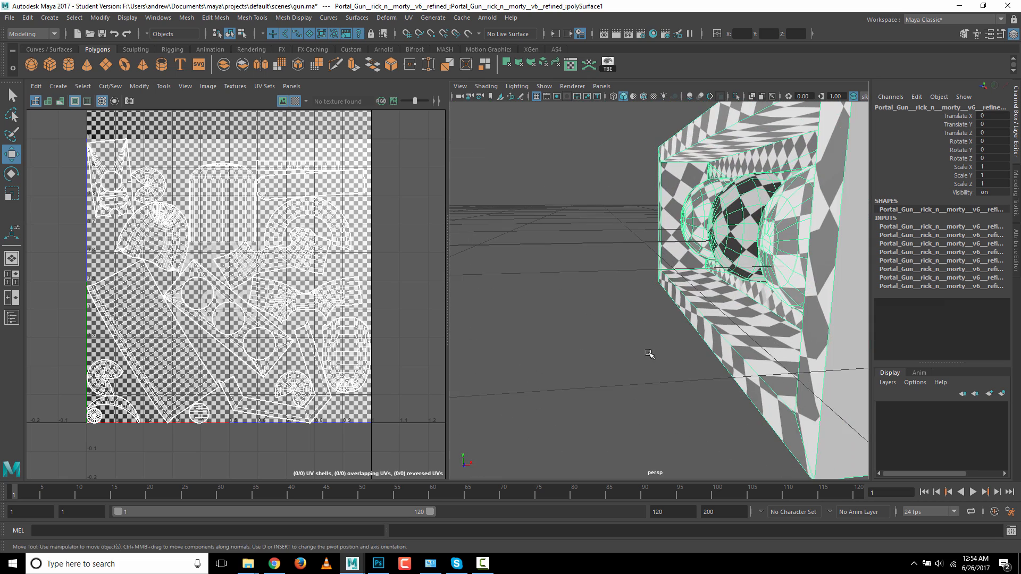
pyautogui.keyDown('alt'); pyautogui.moveTo(649, 348); pyautogui.dragTo(524, 349); pyautogui.keyUp('alt')
pyautogui.keyDown('alt'); pyautogui.moveTo(750, 349); pyautogui.dragTo(579, 348, button='right'); pyautogui.keyUp('alt')
pyautogui.keyDown('alt'); pyautogui.moveTo(580, 348); pyautogui.dragTo(636, 357); pyautogui.keyUp('alt')
pyautogui.moveTo(636, 357); pyautogui.dragTo(641, 287, button='right')
pyautogui.click(628, 352)
pyautogui.doubleClick(628, 353)
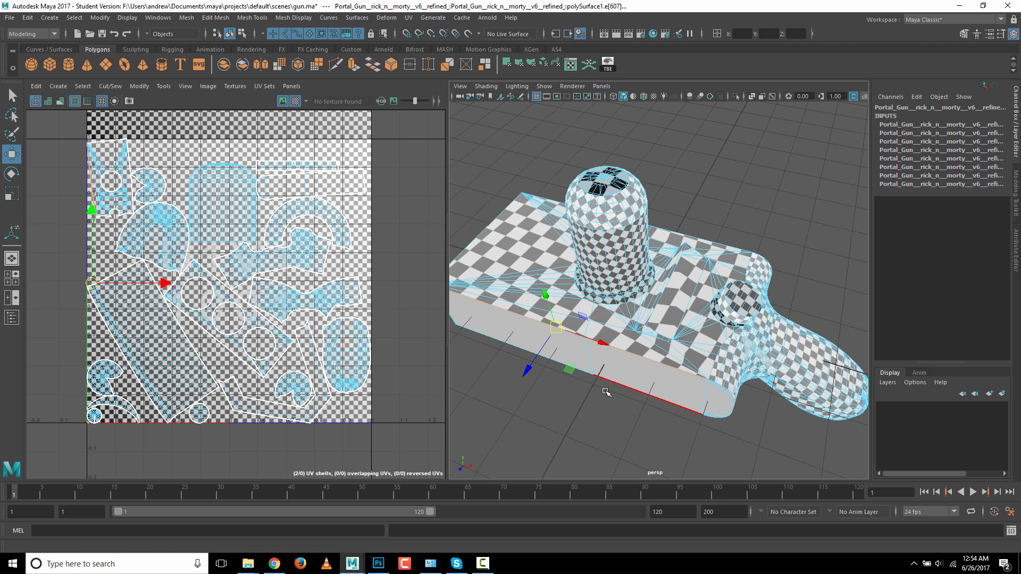
pyautogui.keyDown('alt'); pyautogui.moveTo(547, 392); pyautogui.dragTo(580, 373); pyautogui.keyUp('alt')
pyautogui.keyDown('shift'); pyautogui.click(576, 384); pyautogui.keyUp('shift')
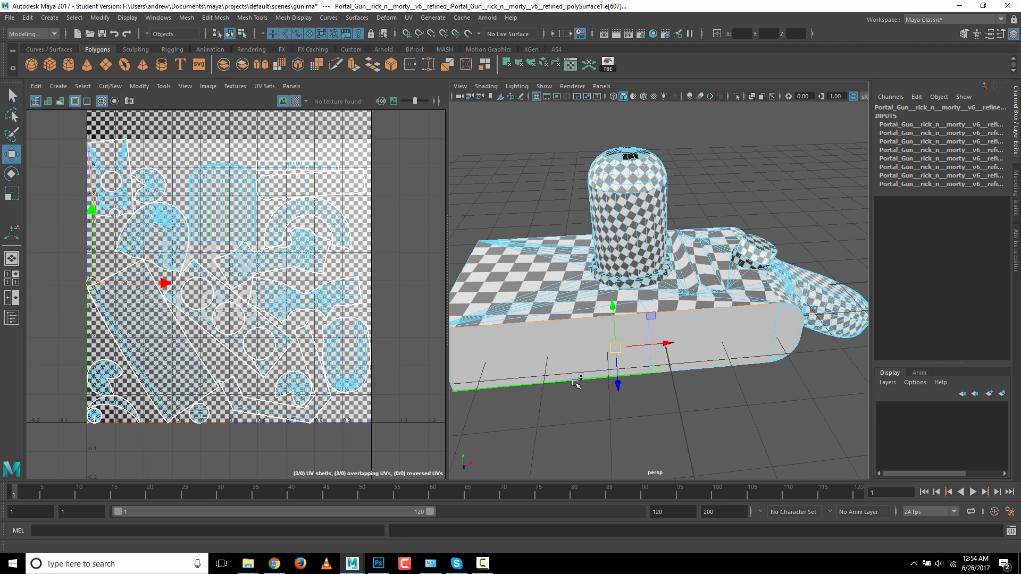
pyautogui.keyDown('alt'); pyautogui.moveTo(599, 432); pyautogui.dragTo(526, 396, button='middle'); pyautogui.keyUp('alt')
pyautogui.keyDown('shift'); pyautogui.click(583, 366); pyautogui.keyUp('shift')
pyautogui.keyDown('alt'); pyautogui.moveTo(777, 460); pyautogui.dragTo(611, 372); pyautogui.keyUp('alt')
pyautogui.keyDown('alt'); pyautogui.moveTo(611, 371); pyautogui.dragTo(835, 361, button='right'); pyautogui.keyUp('alt')
# - Add the border edges around the rounded end of the unmapped side to the edge selection
pyautogui.keyDown('shift'); pyautogui.click(519, 335); pyautogui.keyUp('shift')
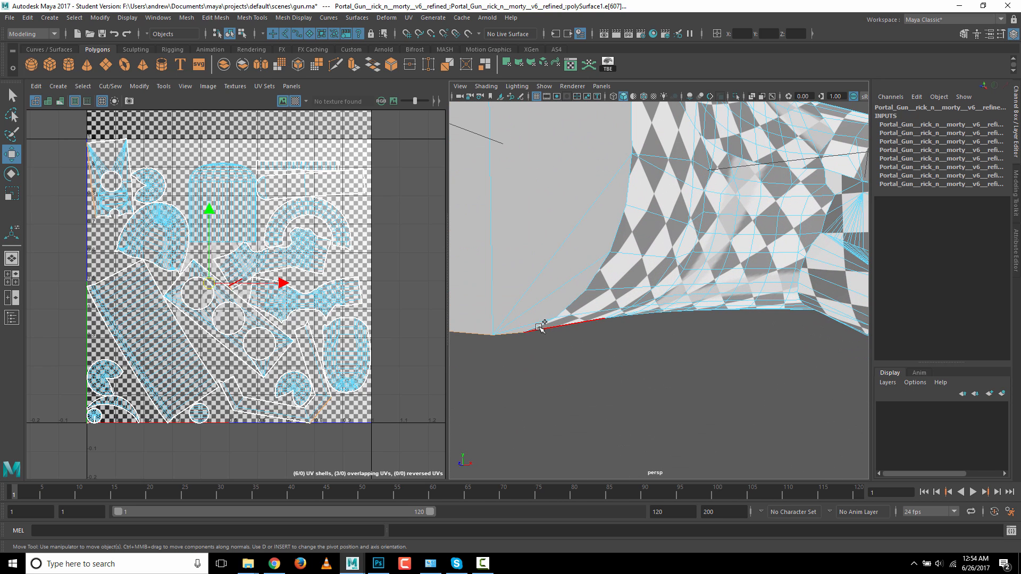
pyautogui.keyDown('shift'); pyautogui.click(536, 328); pyautogui.keyUp('shift')
pyautogui.keyDown('shift'); pyautogui.click(572, 310); pyautogui.keyUp('shift')
pyautogui.keyDown('shift'); pyautogui.click(606, 273); pyautogui.keyUp('shift')
pyautogui.keyDown('alt'); pyautogui.moveTo(661, 332); pyautogui.dragTo(665, 437, button='middle'); pyautogui.keyUp('alt')
pyautogui.keyDown('shift'); pyautogui.click(643, 341); pyautogui.keyUp('shift')
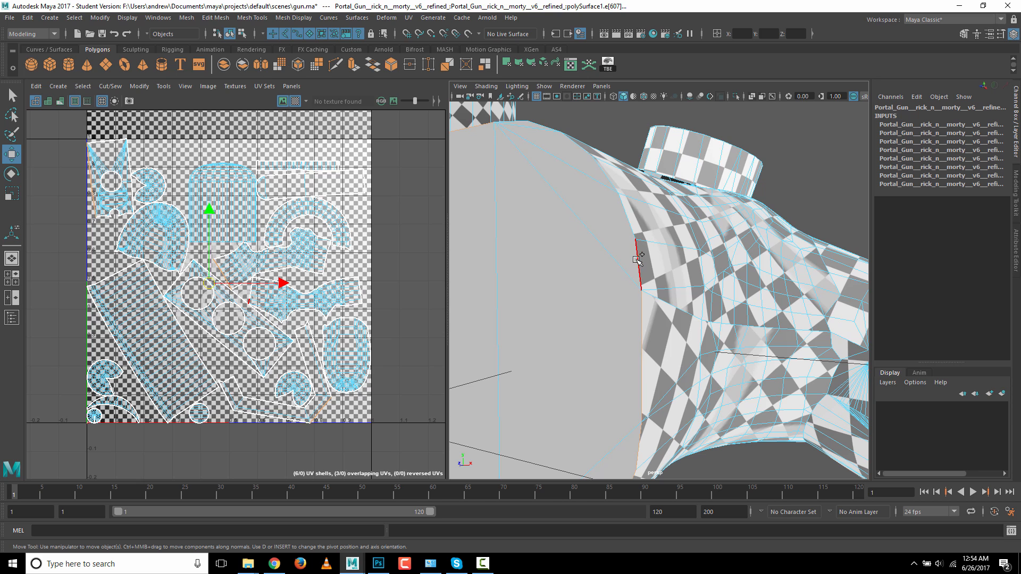
pyautogui.keyDown('shift'); pyautogui.click(629, 221); pyautogui.keyUp('shift')
pyautogui.keyDown('alt'); pyautogui.moveTo(630, 221); pyautogui.dragTo(620, 365); pyautogui.keyUp('alt')
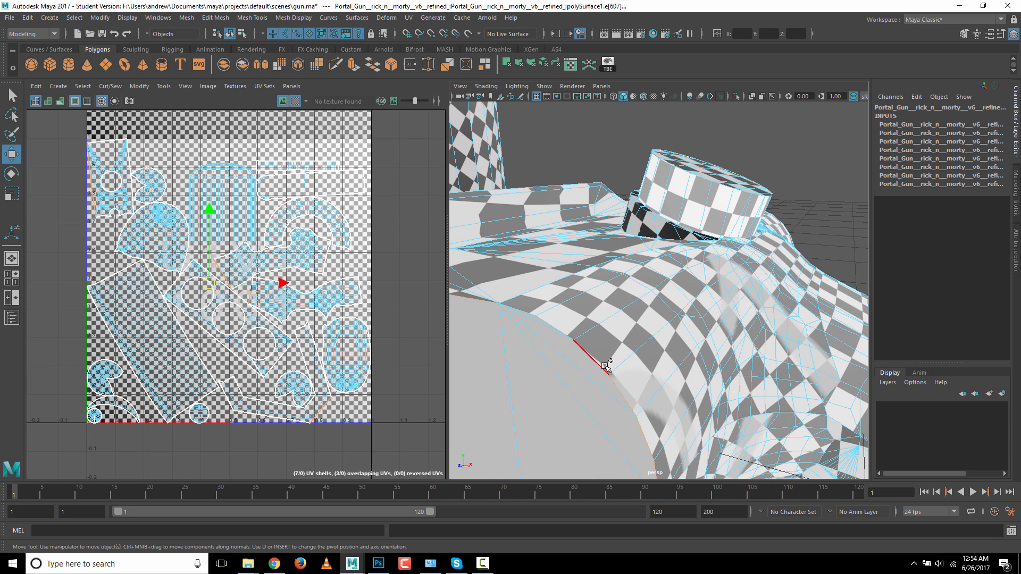
pyautogui.keyDown('shift'); pyautogui.click(595, 356); pyautogui.keyUp('shift')
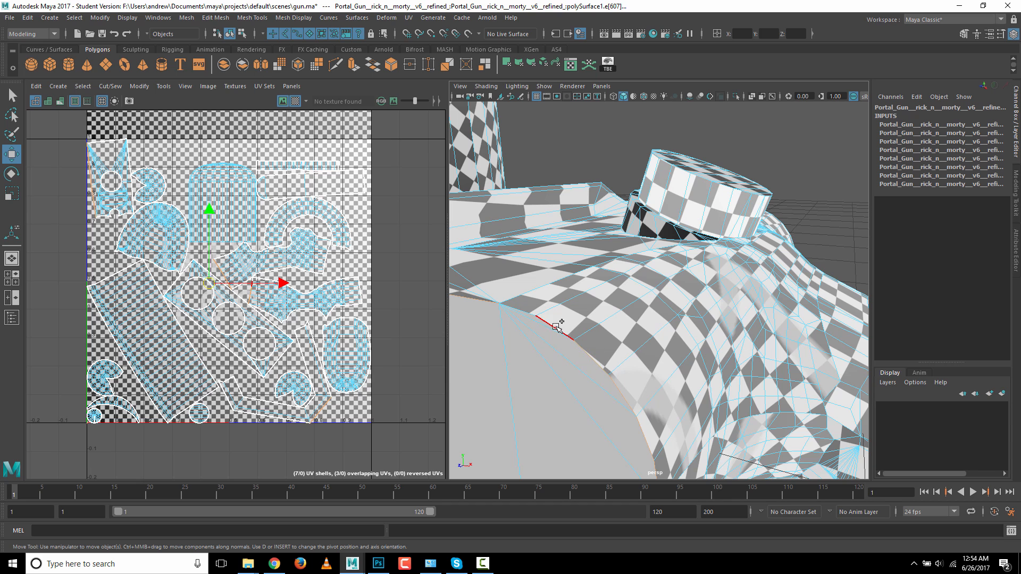
pyautogui.keyDown('shift'); pyautogui.click(531, 312); pyautogui.keyUp('shift')
pyautogui.keyDown('alt'); pyautogui.moveTo(664, 390); pyautogui.dragTo(522, 383, button='right'); pyautogui.keyUp('alt')
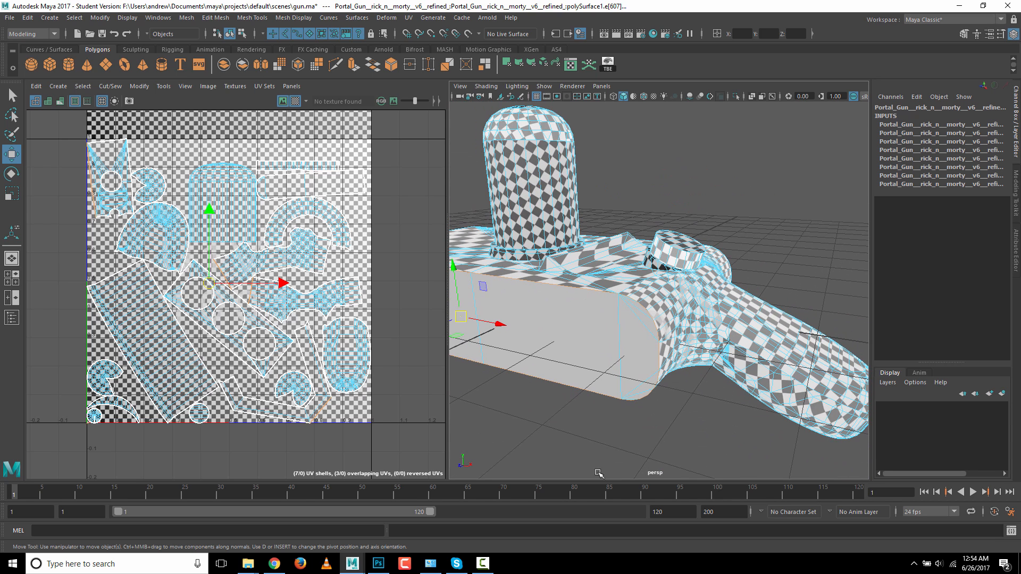
pyautogui.keyDown('alt'); pyautogui.moveTo(605, 445); pyautogui.dragTo(700, 390); pyautogui.keyUp('alt')
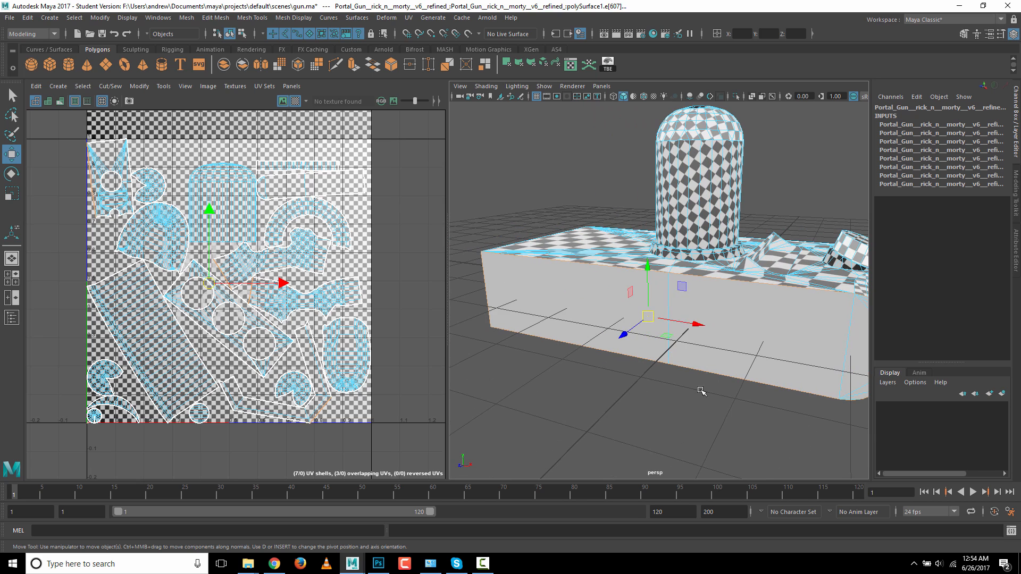
# - Select the large flat faces of the unmapped side in face mode
pyautogui.moveTo(582, 257); pyautogui.dragTo(581, 286, button='right')
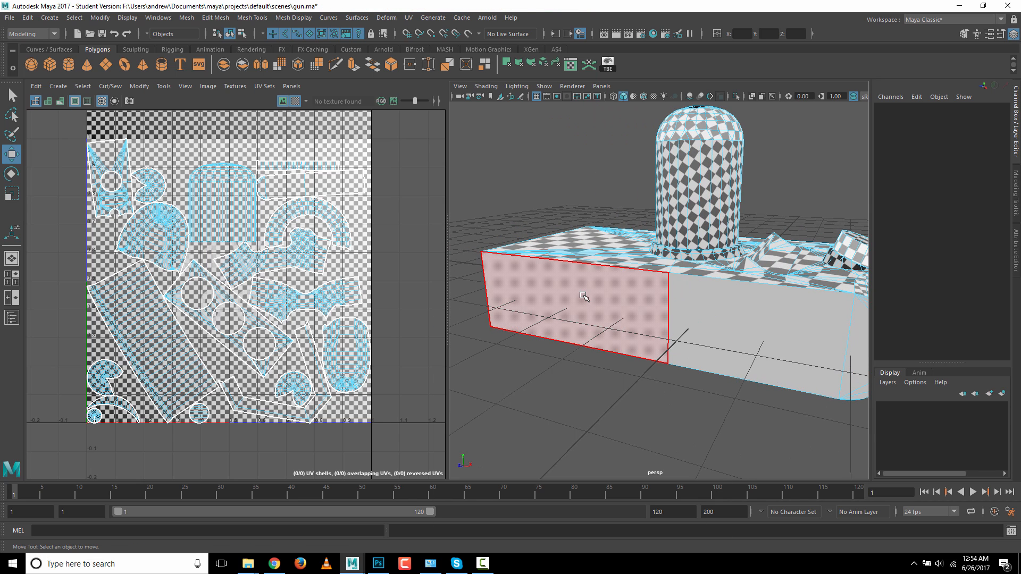
pyautogui.click(583, 292)
pyautogui.keyDown('shift'); pyautogui.click(734, 314); pyautogui.keyUp('shift')
pyautogui.keyDown('shift'); pyautogui.click(852, 348); pyautogui.keyUp('shift')
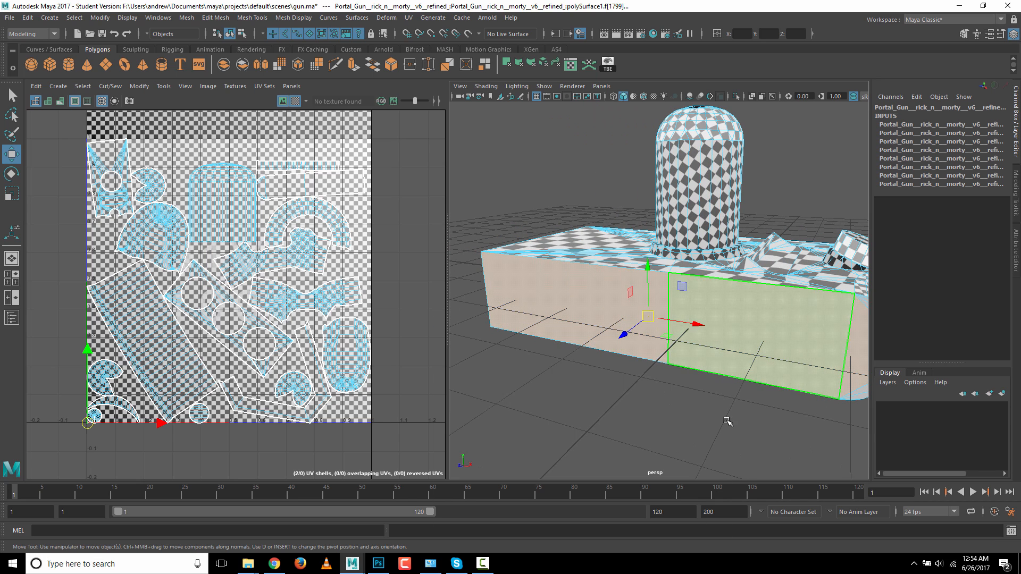
pyautogui.keyDown('alt'); pyautogui.moveTo(729, 422); pyautogui.dragTo(603, 427); pyautogui.keyUp('alt')
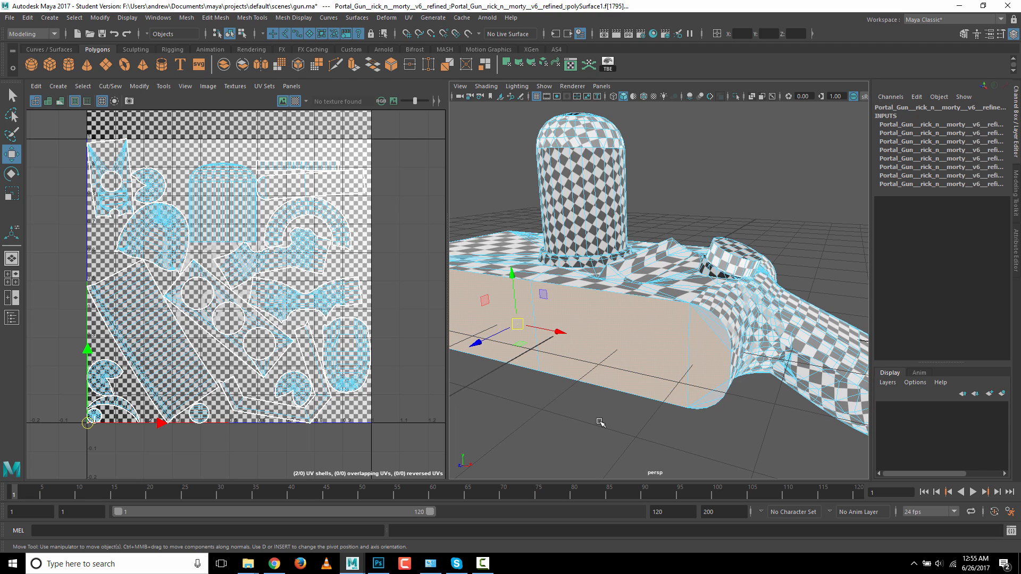
# - Grow the face selection and, in the top view, reduce it to the unmapped side's faces including its rounded end
pyautogui.hotkey('shift', '.')
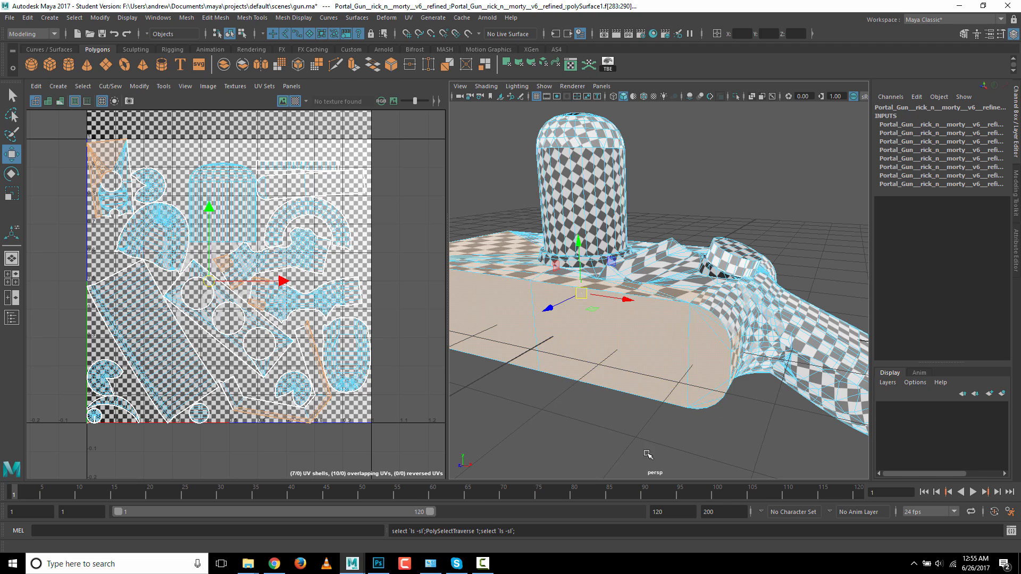
pyautogui.press('space')
pyautogui.moveTo(648, 455); pyautogui.dragTo(604, 454)
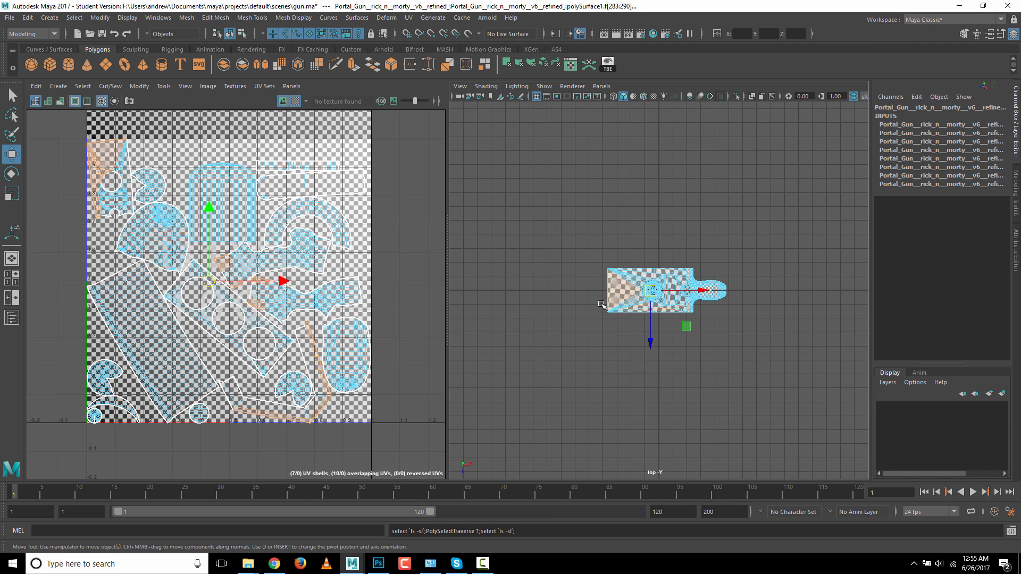
pyautogui.moveTo(567, 239); pyautogui.dragTo(770, 321)
pyautogui.press('space')
pyautogui.moveTo(684, 381); pyautogui.dragTo(686, 340)
pyautogui.moveTo(618, 412)
pyautogui.keyDown('alt'); pyautogui.mouseDown()
pyautogui.moveTo(527, 410)
pyautogui.moveTo(702, 376)
pyautogui.moveTo(659, 421)
pyautogui.moveTo(678, 395)
pyautogui.moveTo(620, 413)
pyautogui.moveTo(628, 420)
pyautogui.mouseUp(); pyautogui.keyUp('alt')
pyautogui.keyDown('alt'); pyautogui.moveTo(628, 423); pyautogui.dragTo(532, 391, button='right'); pyautogui.keyUp('alt')
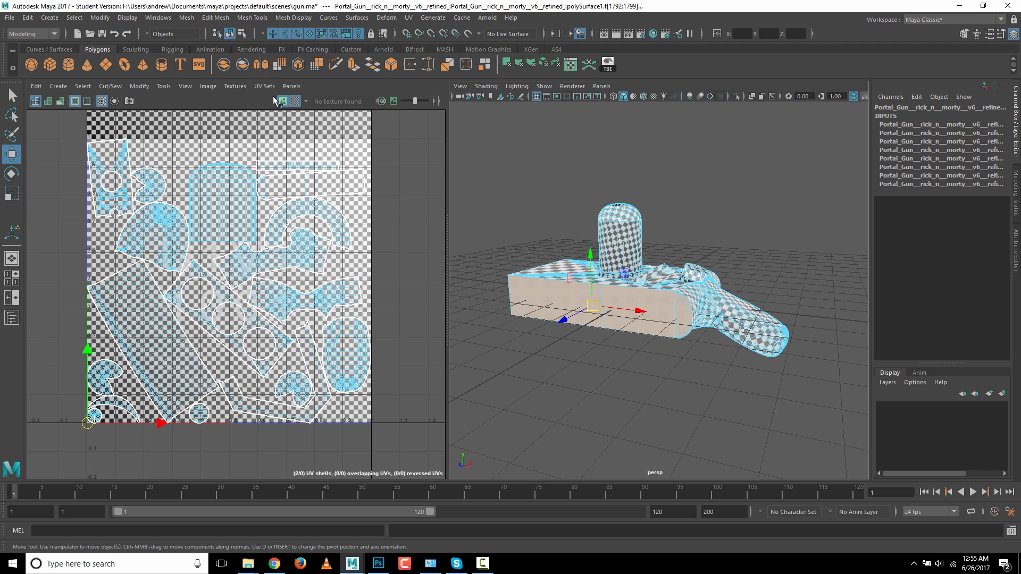
# - Extract the selected side faces as a separate panel and select that panel in object mode
pyautogui.click(204, 17)
pyautogui.click(239, 309)
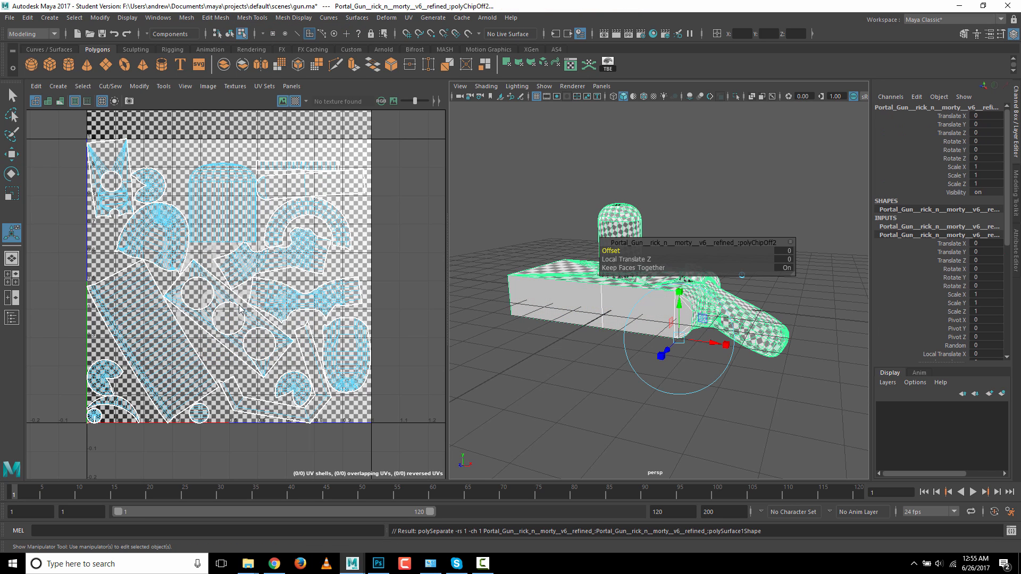
pyautogui.click(569, 374)
pyautogui.click(562, 314)
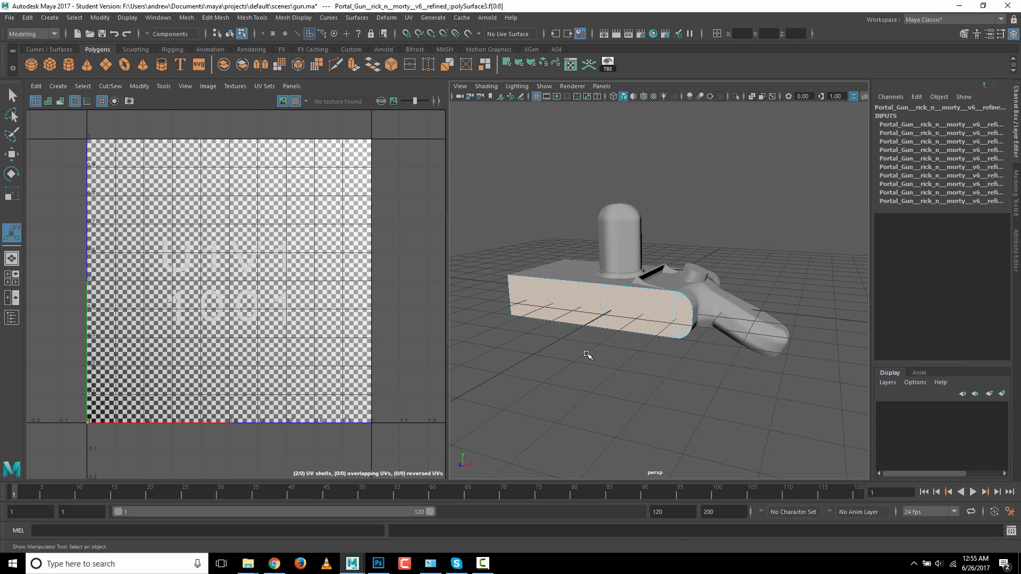
pyautogui.moveTo(592, 257); pyautogui.dragTo(653, 243, button='right')
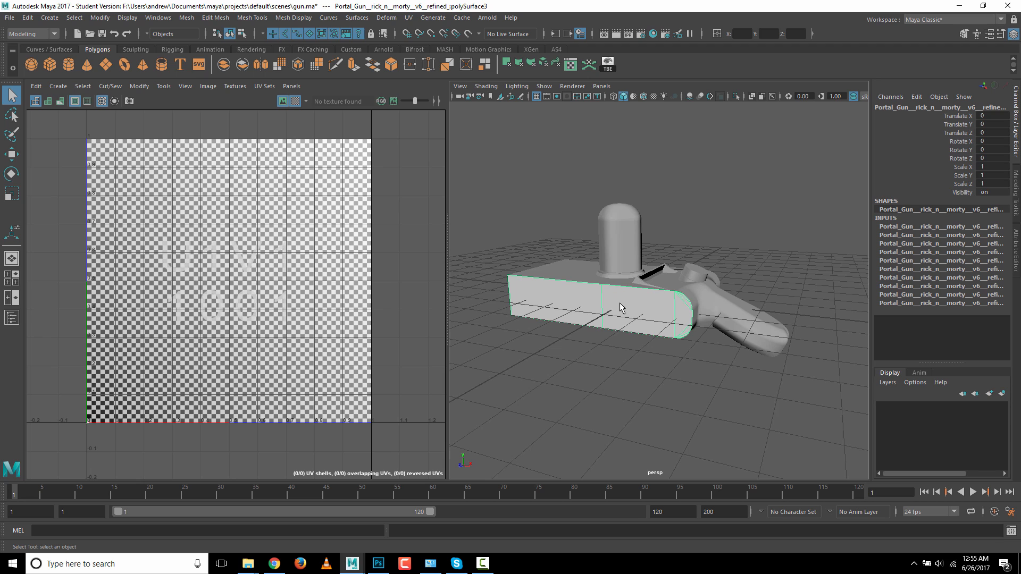
# - Try to unfold the extracted panel's UVs and turn off the checker map display in the UV Editor
pyautogui.click(137, 87)
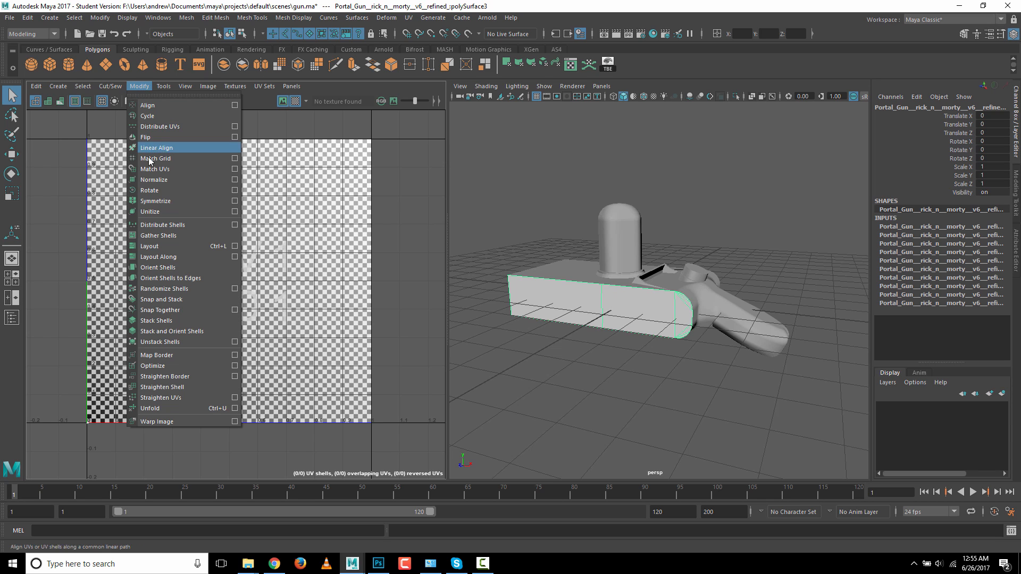
pyautogui.click(173, 406)
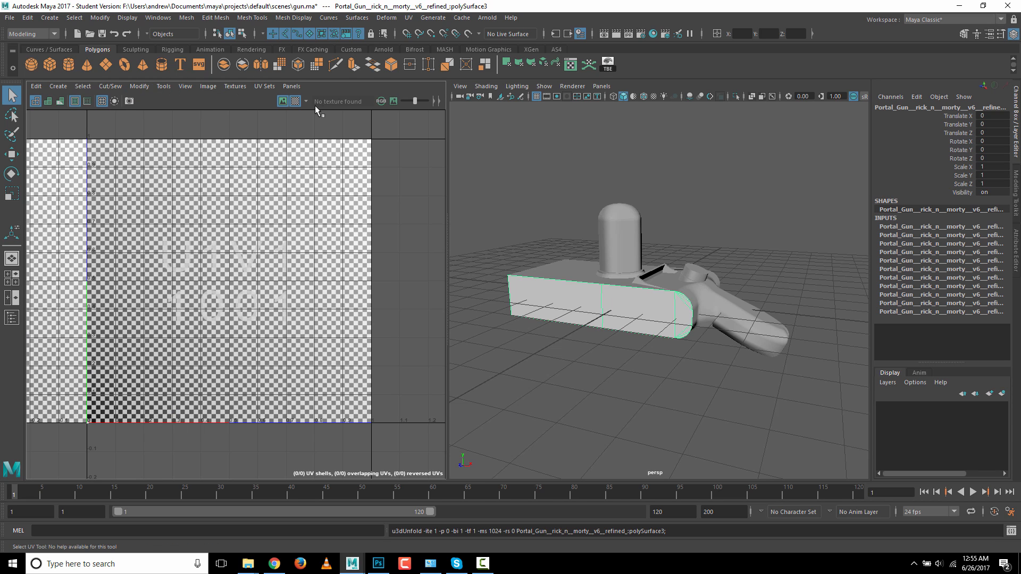
pyautogui.click(295, 101)
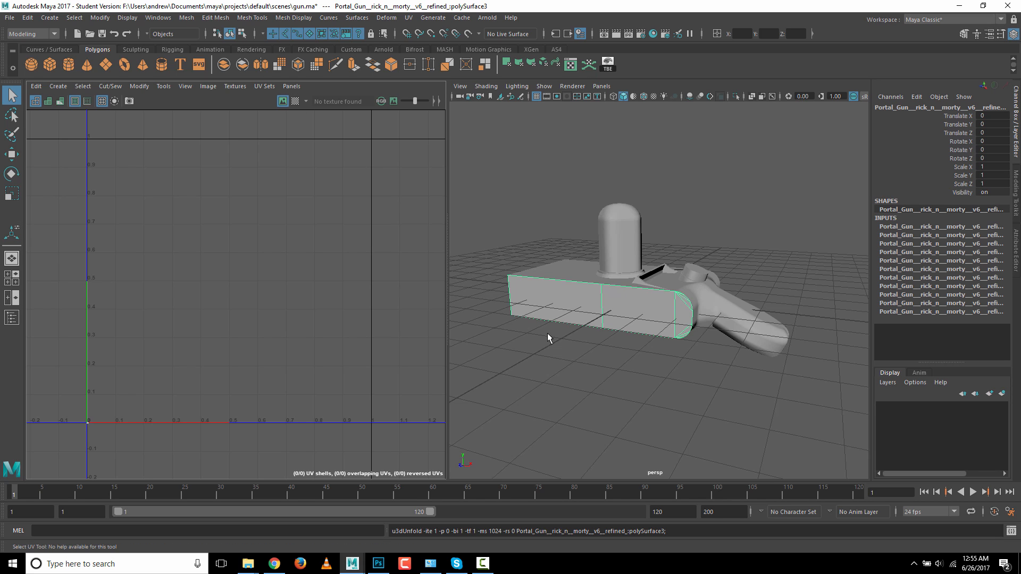
# - Move the side panel about 1.02 units outward along Z to test that it is detached, and undo the move
pyautogui.press('w')
pyautogui.keyDown('alt'); pyautogui.moveTo(537, 302); pyautogui.dragTo(514, 303); pyautogui.keyUp('alt')
pyautogui.moveTo(592, 311); pyautogui.dragTo(575, 326)
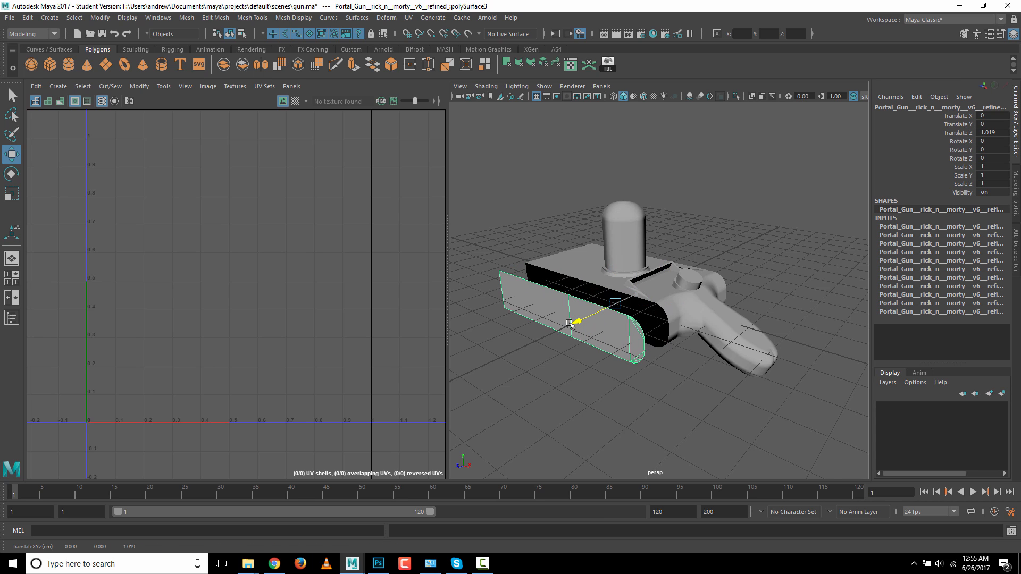
pyautogui.hotkey('ctrl', 'z')
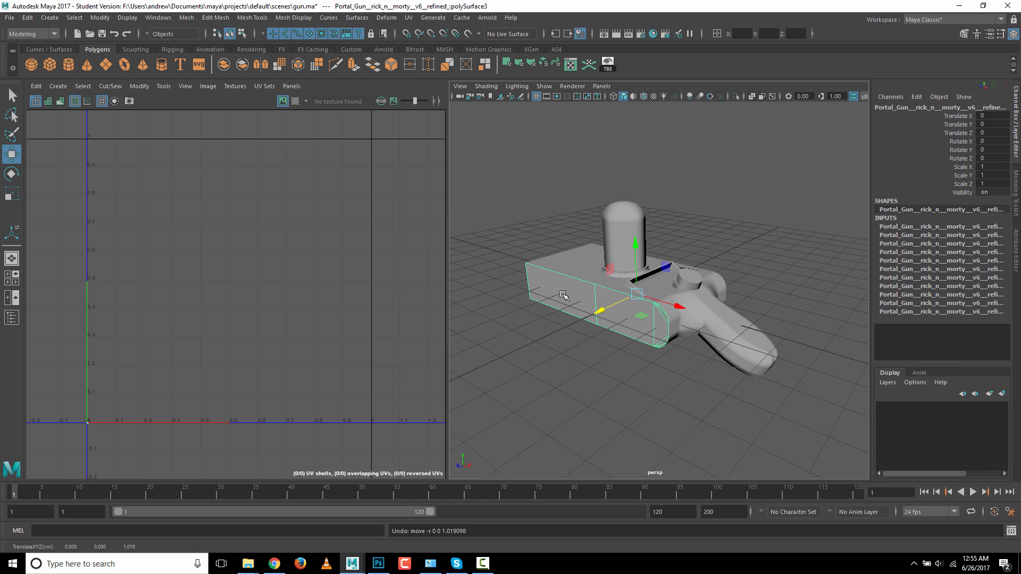
# - Apply a planar UV projection to the side panel and unfold the projected UVs
pyautogui.click(411, 19)
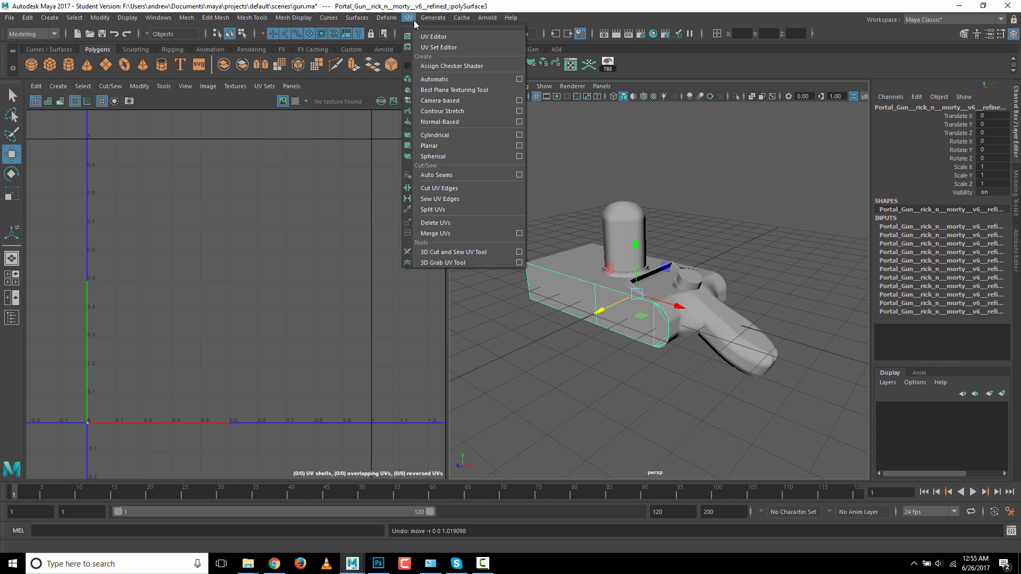
pyautogui.click(414, 20)
pyautogui.click(414, 20)
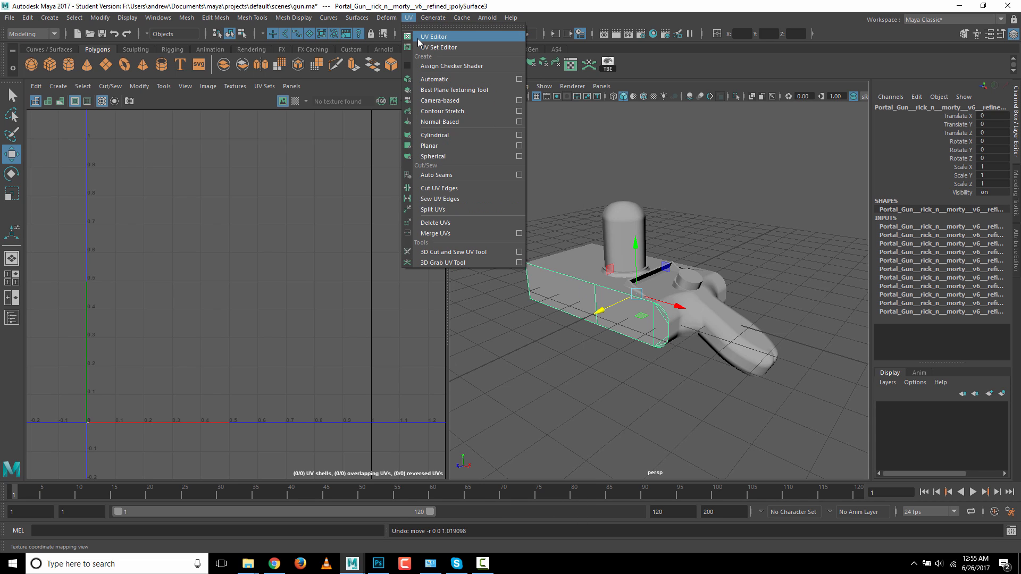
pyautogui.click(440, 146)
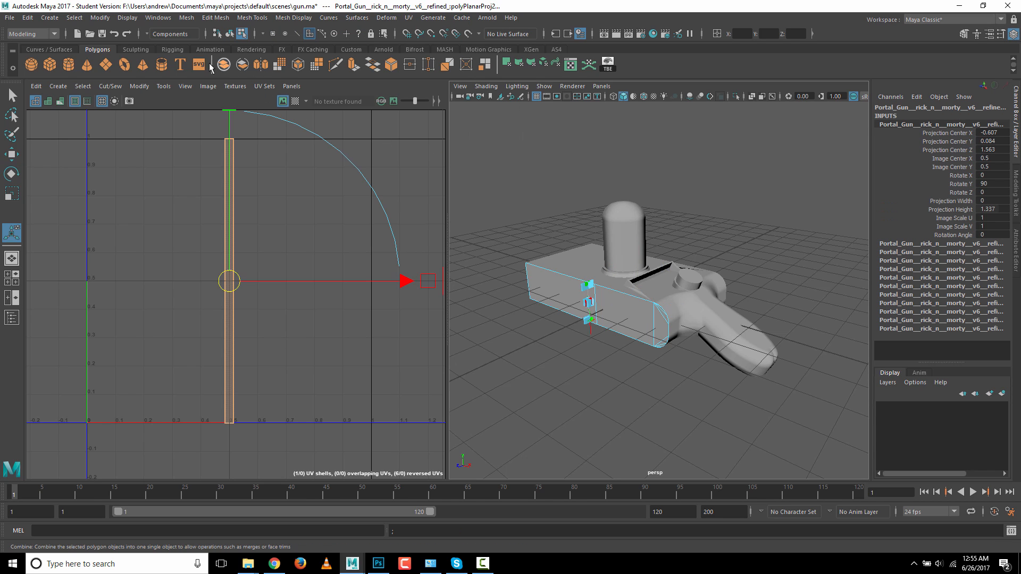
pyautogui.click(140, 86)
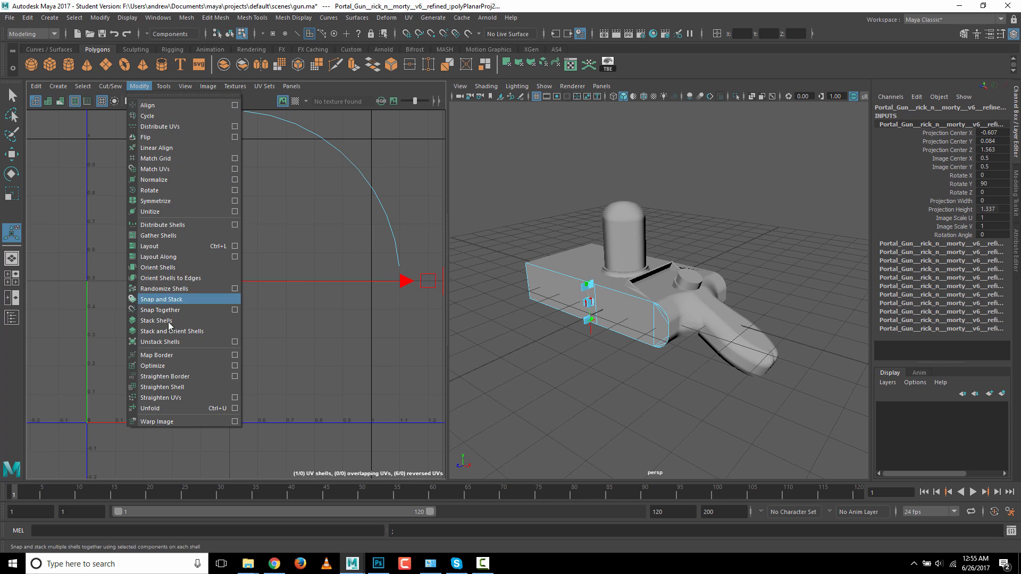
pyautogui.click(174, 408)
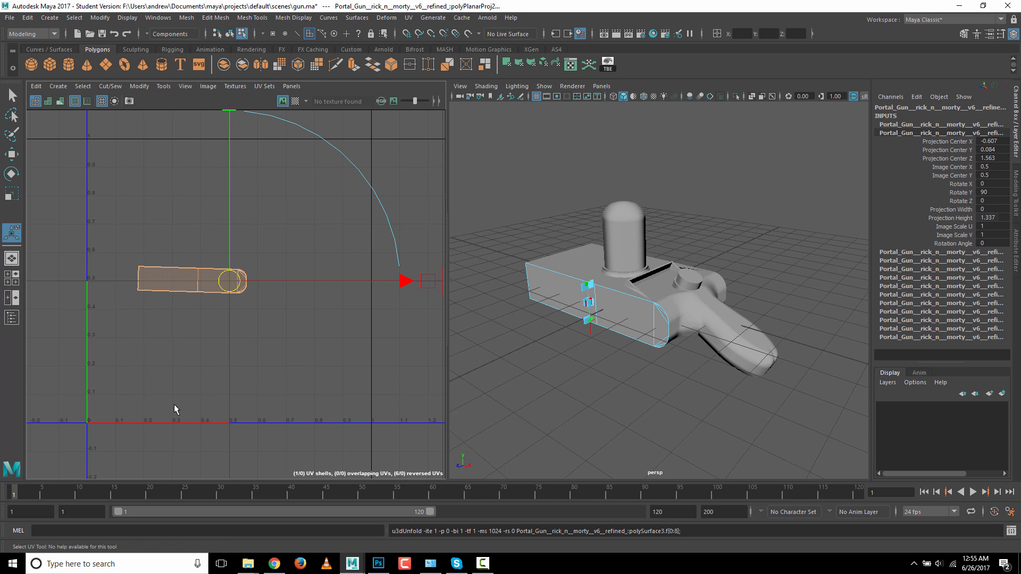
# - Combine the unfolded side panel with the rest of the portal gun into a single mesh
pyautogui.click(551, 349)
pyautogui.moveTo(563, 292); pyautogui.dragTo(611, 242, button='right')
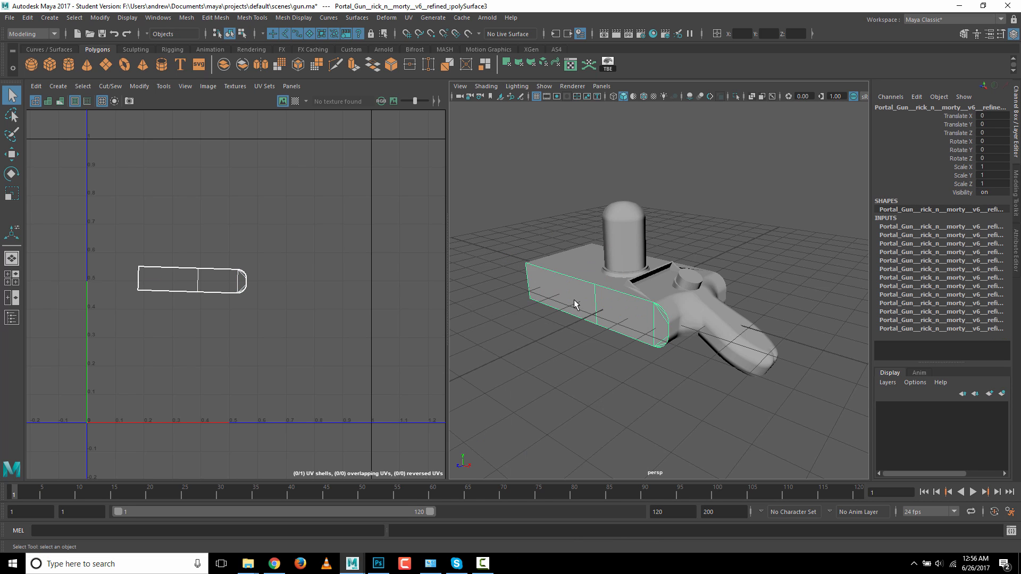
pyautogui.click(582, 264)
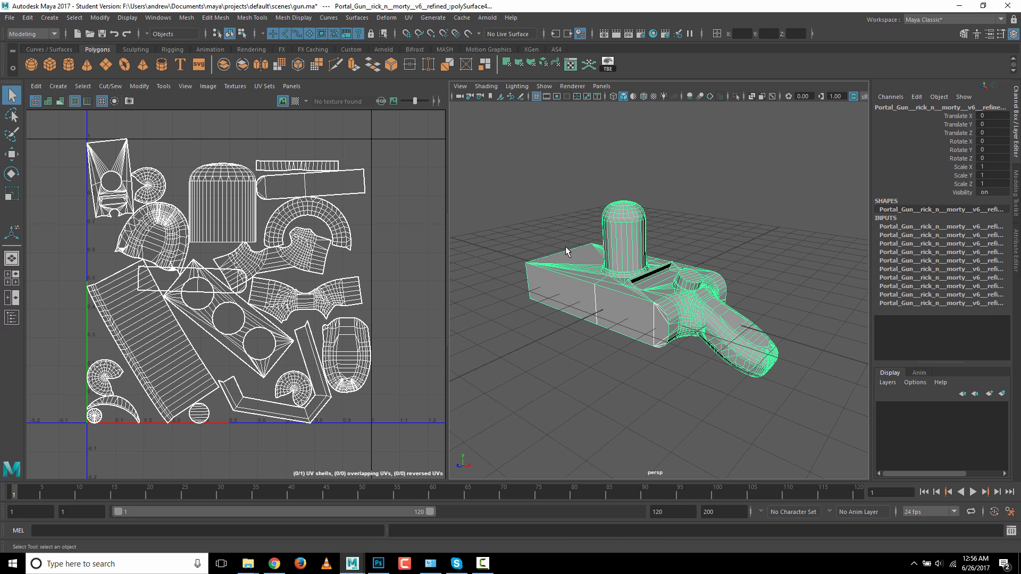
pyautogui.click(186, 18)
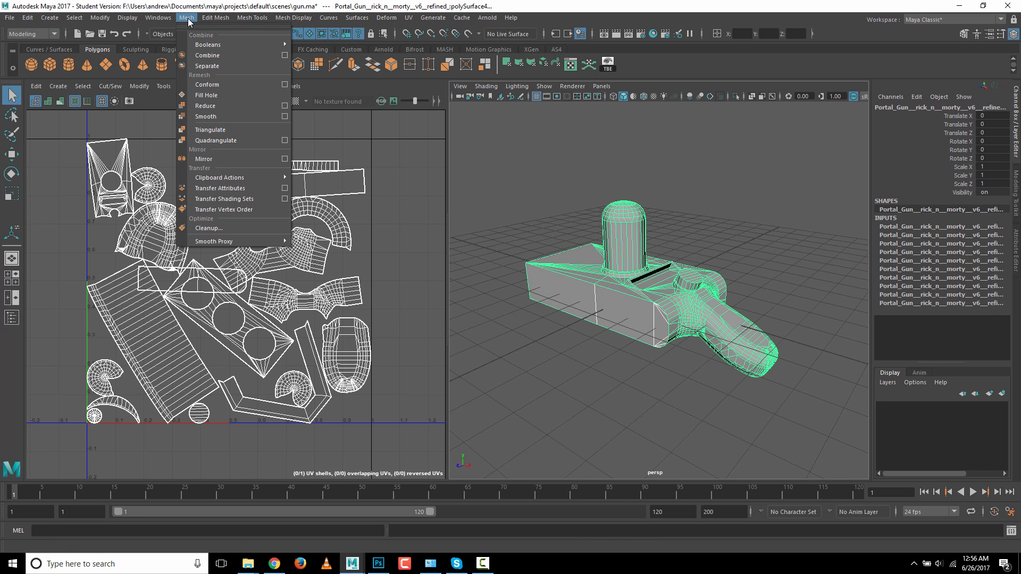
pyautogui.click(206, 66)
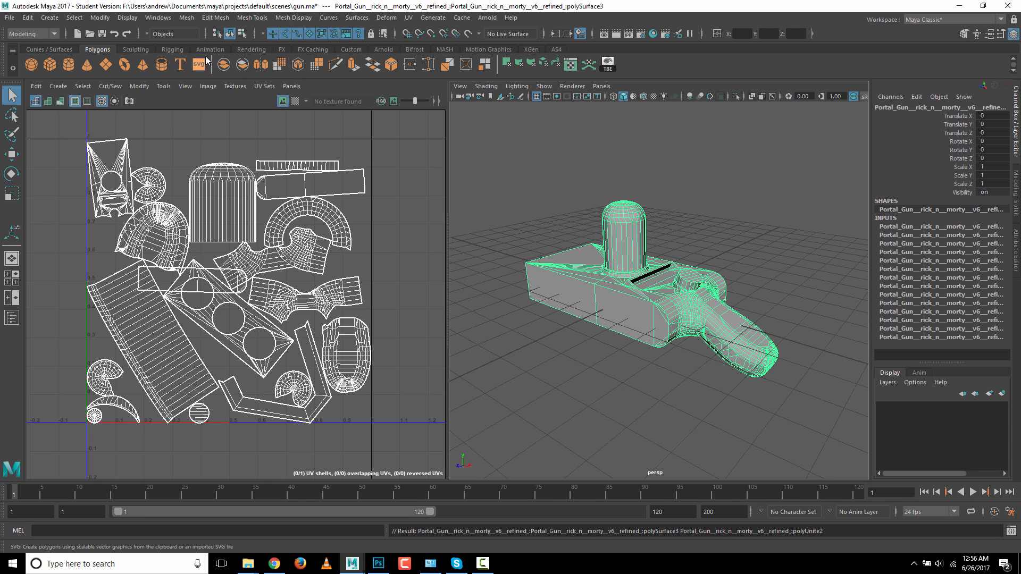
# - Turn on the checker map display for the combined portal gun
pyautogui.click(523, 204)
pyautogui.click(606, 322)
pyautogui.keyDown('alt'); pyautogui.moveTo(573, 334); pyautogui.dragTo(626, 418); pyautogui.keyUp('alt')
pyautogui.click(295, 101)
# - Select the underside faces of the gun body, using a wireframe side view to remove unwanted side faces from the selection
pyautogui.moveTo(618, 330); pyautogui.dragTo(701, 254, button='right')
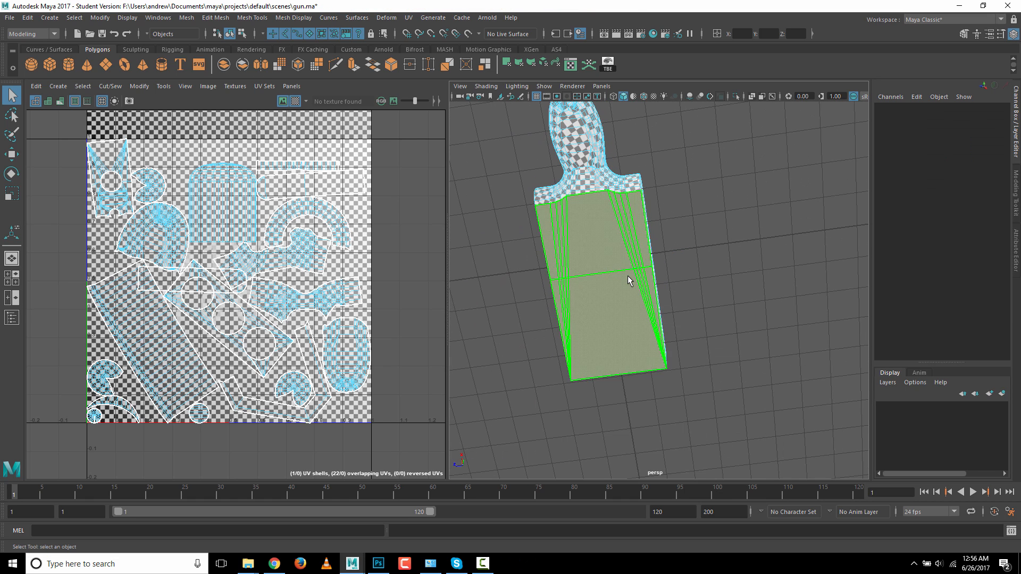
pyautogui.click(627, 276)
pyautogui.keyDown('alt'); pyautogui.moveTo(791, 361); pyautogui.dragTo(771, 362); pyautogui.keyUp('alt')
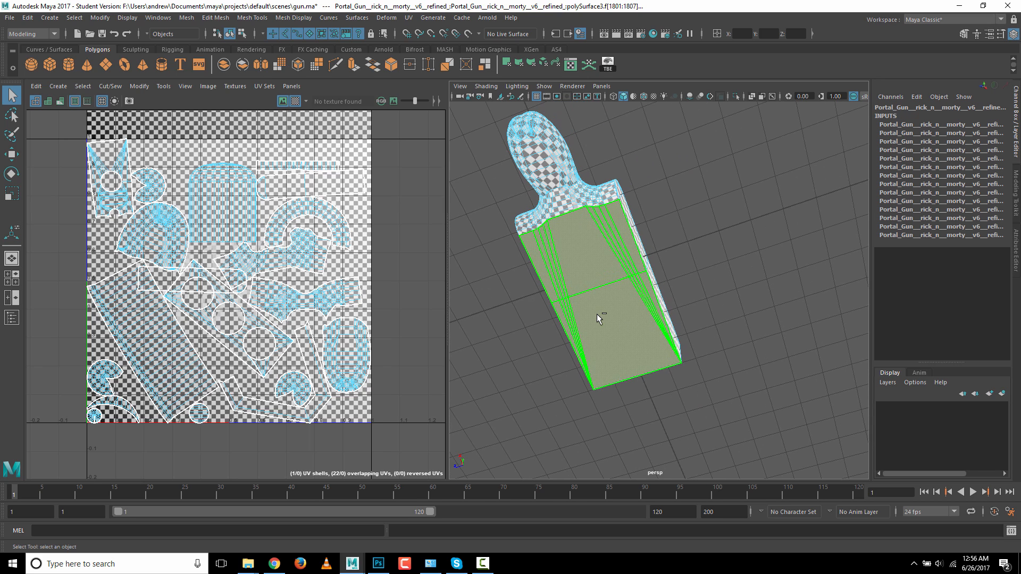
pyautogui.keyDown('shift'); pyautogui.moveTo(600, 313); pyautogui.dragTo(599, 368, button='right'); pyautogui.keyUp('shift')
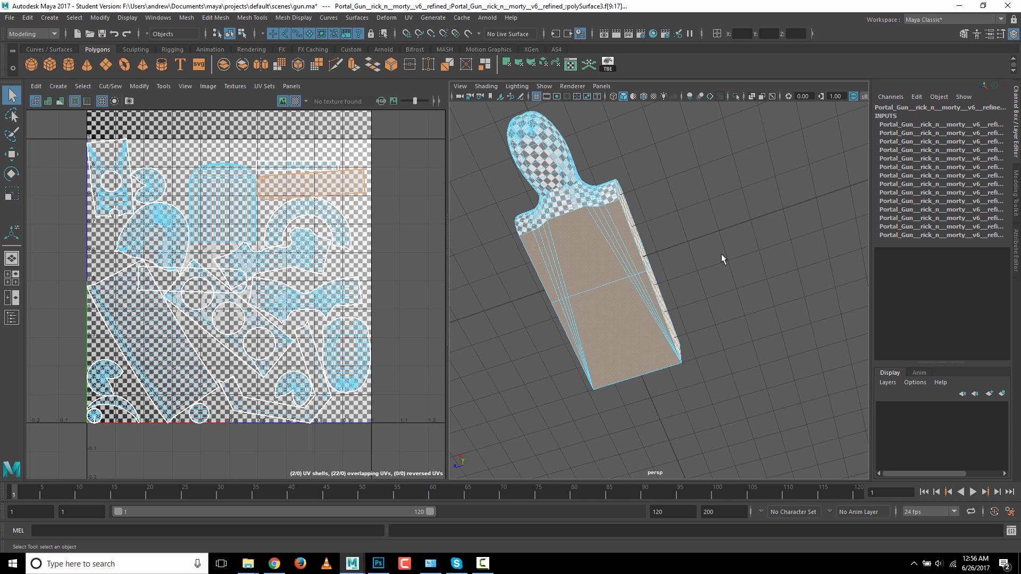
pyautogui.keyDown('alt'); pyautogui.moveTo(721, 253); pyautogui.dragTo(598, 338); pyautogui.keyUp('alt')
pyautogui.press('space')
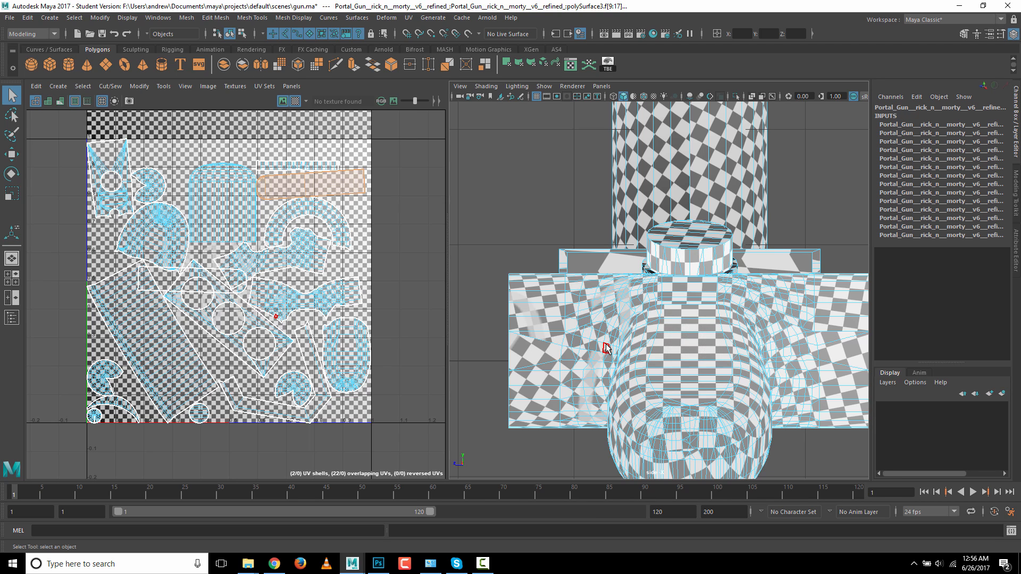
pyautogui.press('4')
pyautogui.scroll(-5, 607, 348)
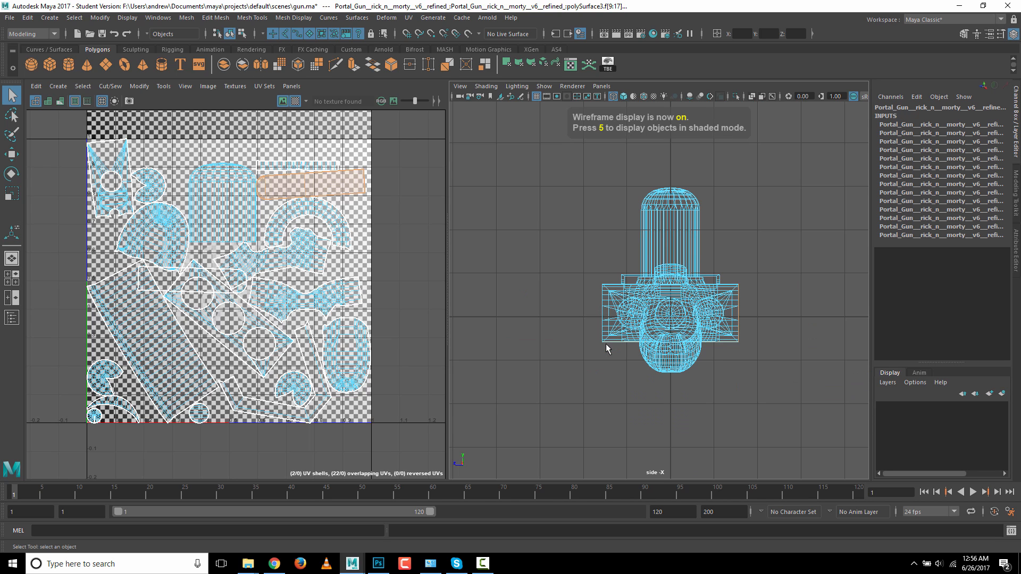
pyautogui.moveTo(563, 238); pyautogui.dragTo(540, 307)
pyautogui.press('space')
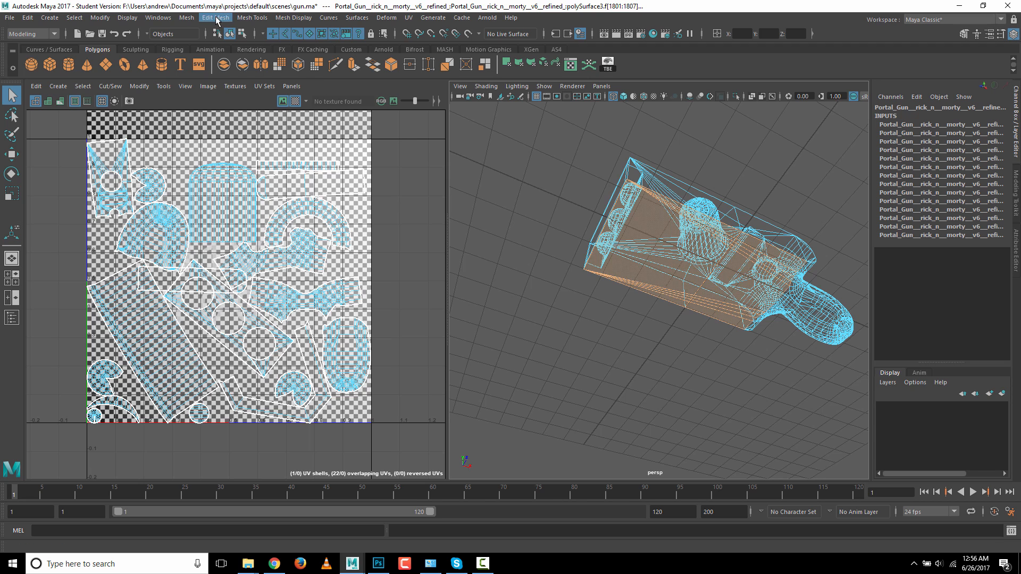
# - Extract the selected underside faces, return to shaded display, and select the extracted panel in object mode
pyautogui.click(186, 17)
pyautogui.moveTo(216, 18)
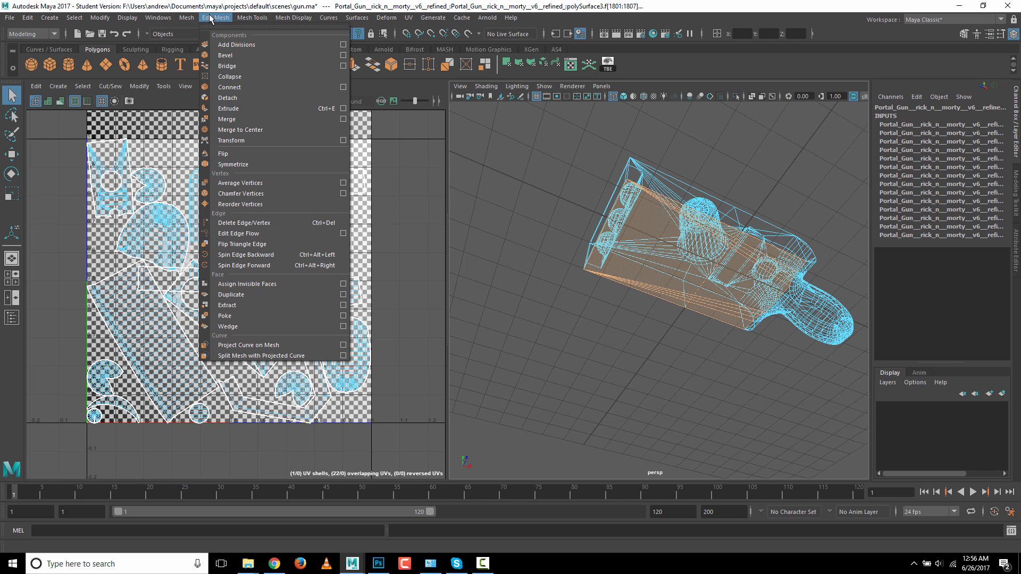
pyautogui.click(255, 305)
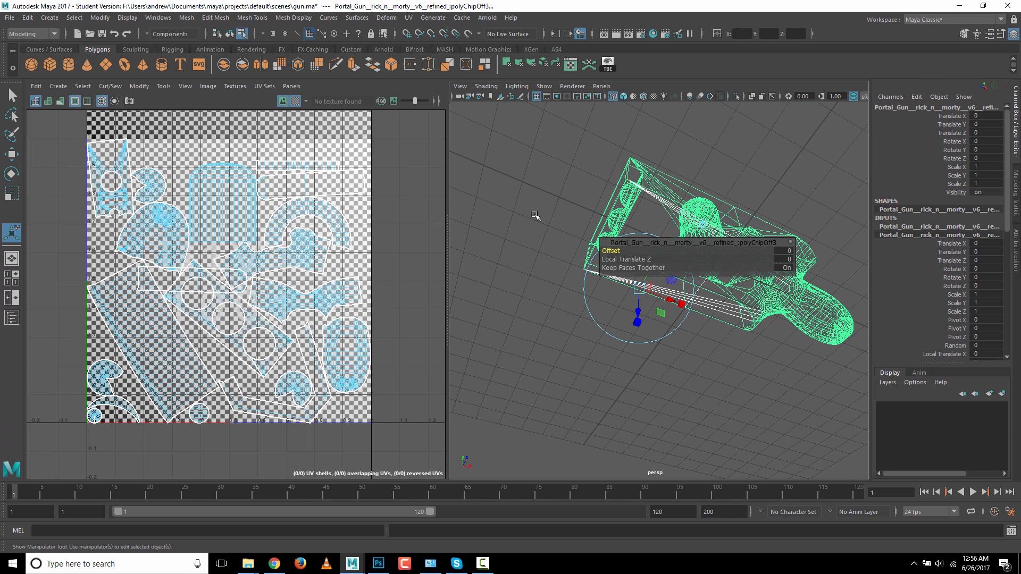
pyautogui.click(553, 269)
pyautogui.press('5')
pyautogui.click(647, 270)
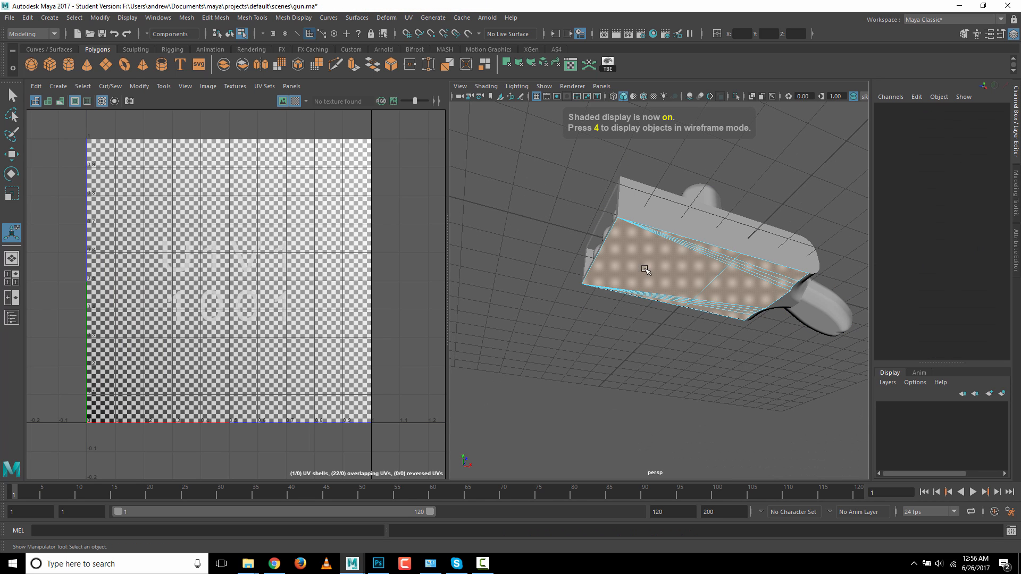
pyautogui.moveTo(652, 258)
pyautogui.mouseDown(button='right')
pyautogui.moveTo(672, 262)
pyautogui.moveTo(704, 242)
pyautogui.mouseUp(button='right')
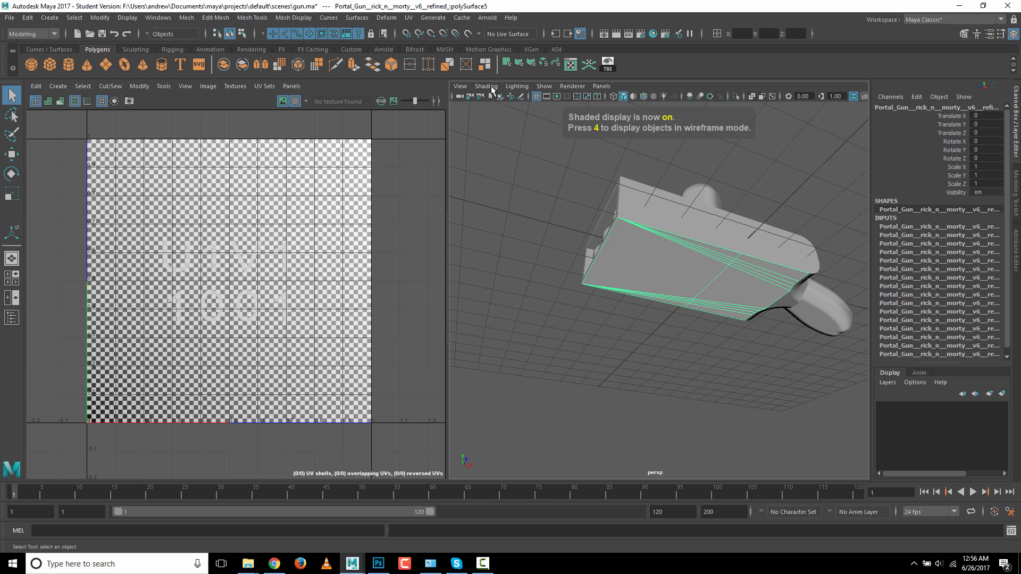
# - Apply a planar UV projection to the underside panel and unfold its UVs
pyautogui.click(408, 18)
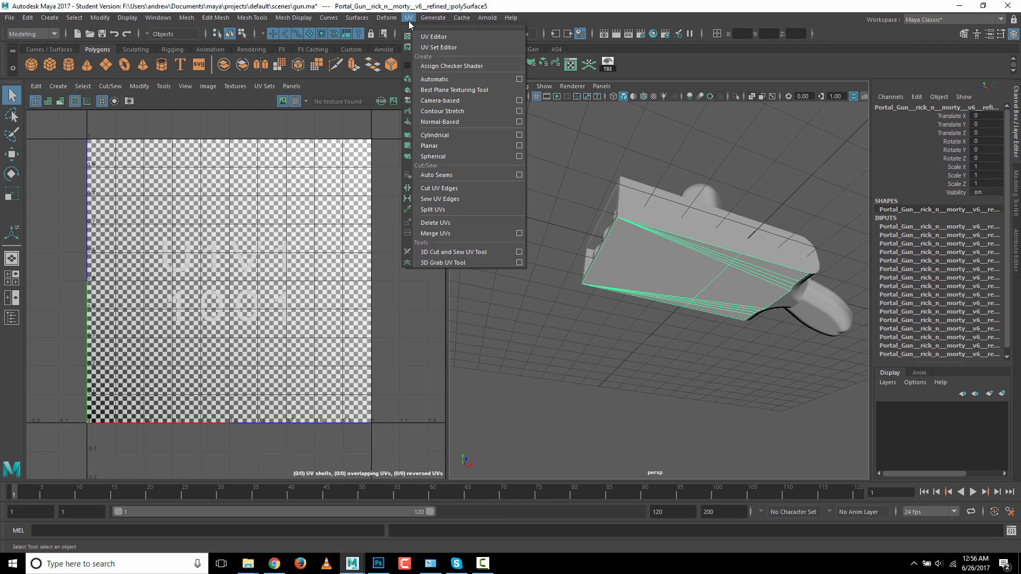
pyautogui.click(435, 146)
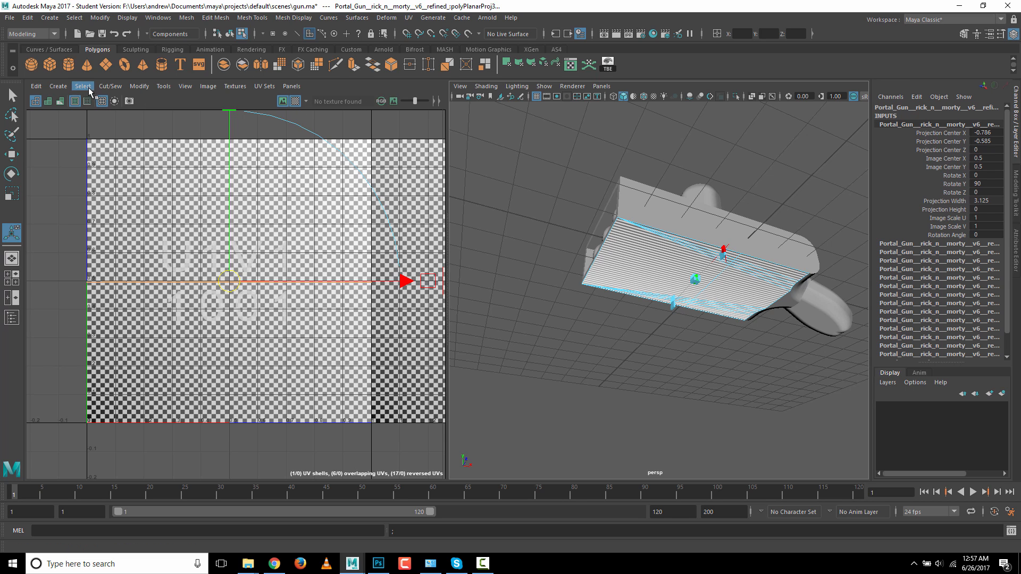
pyautogui.click(135, 87)
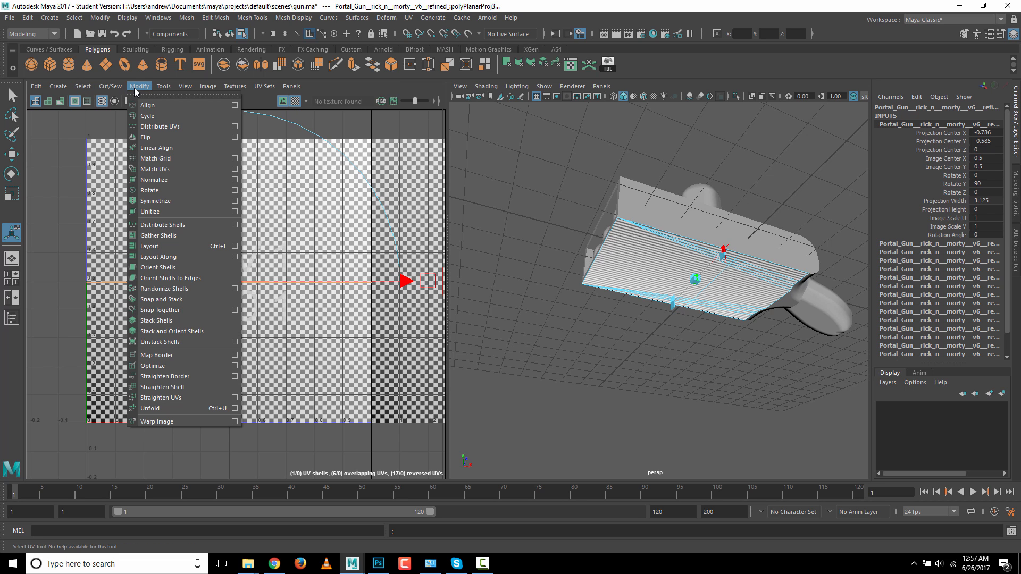
pyautogui.click(168, 408)
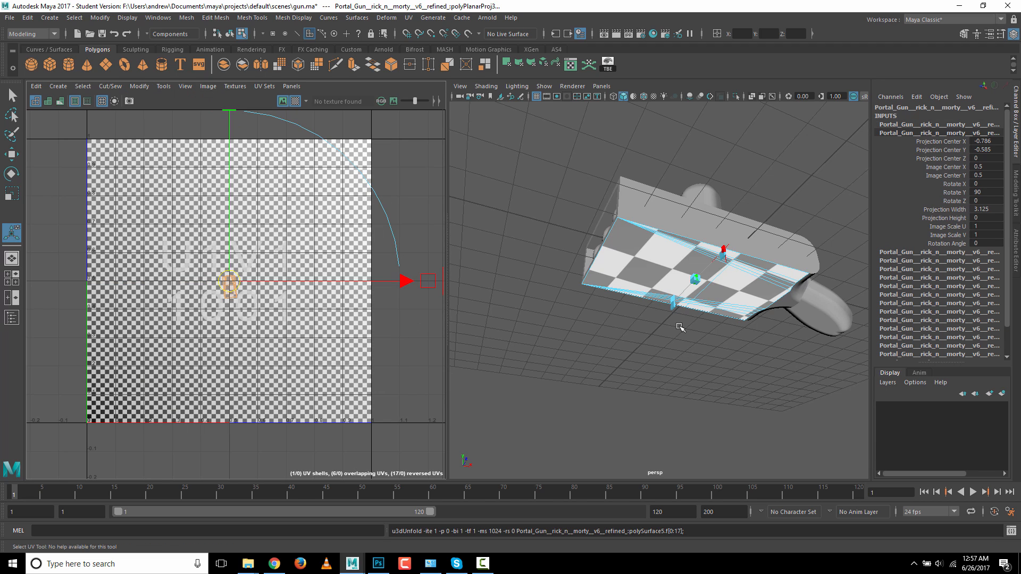
# - Combine the underside panel with the gun body into one mesh
pyautogui.moveTo(656, 266); pyautogui.dragTo(686, 242, button='right')
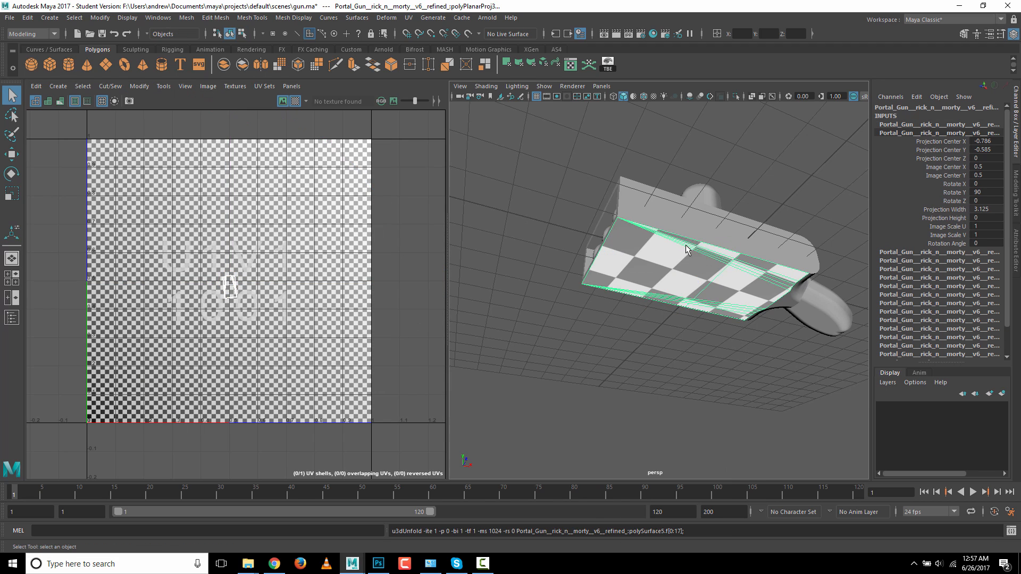
pyautogui.click(679, 230)
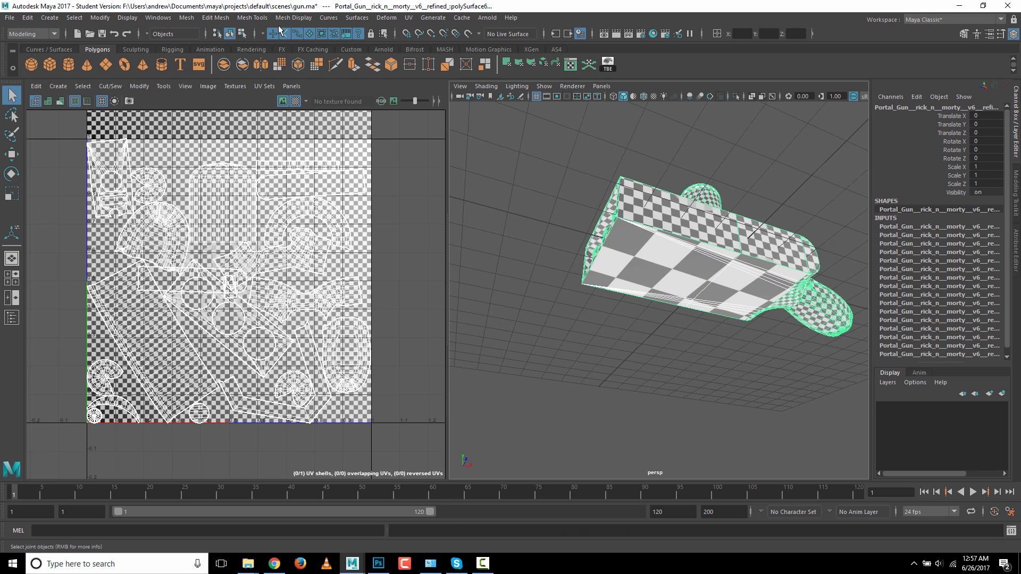
pyautogui.click(184, 18)
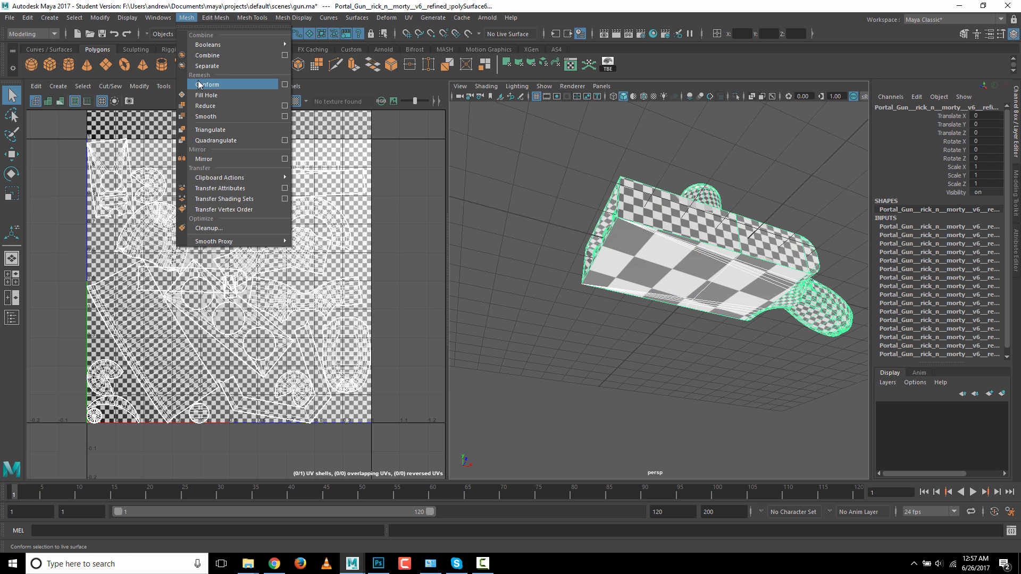
pyautogui.click(196, 57)
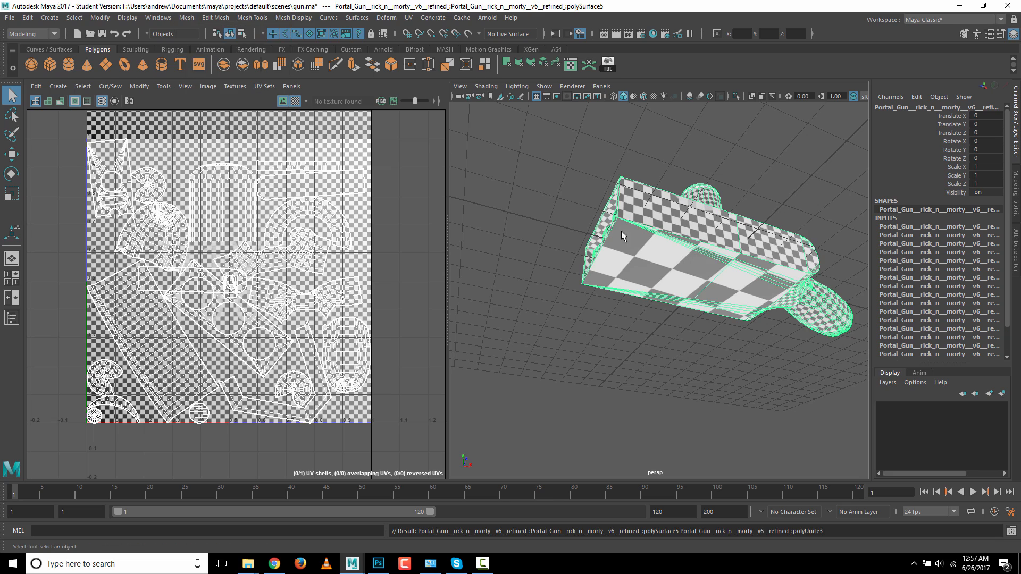
# - Select all vertices of the recombined gun and merge them with a threshold of 0.01
pyautogui.click(617, 178)
pyautogui.keyDown('alt'); pyautogui.moveTo(658, 221); pyautogui.dragTo(594, 323); pyautogui.keyUp('alt')
pyautogui.click(668, 240)
pyautogui.keyDown('alt'); pyautogui.moveTo(736, 322); pyautogui.dragTo(657, 257); pyautogui.keyUp('alt')
pyautogui.moveTo(656, 257); pyautogui.dragTo(605, 258, button='right')
pyautogui.moveTo(479, 142); pyautogui.dragTo(908, 507)
pyautogui.keyDown('alt'); pyautogui.moveTo(620, 271); pyautogui.dragTo(755, 334); pyautogui.keyUp('alt')
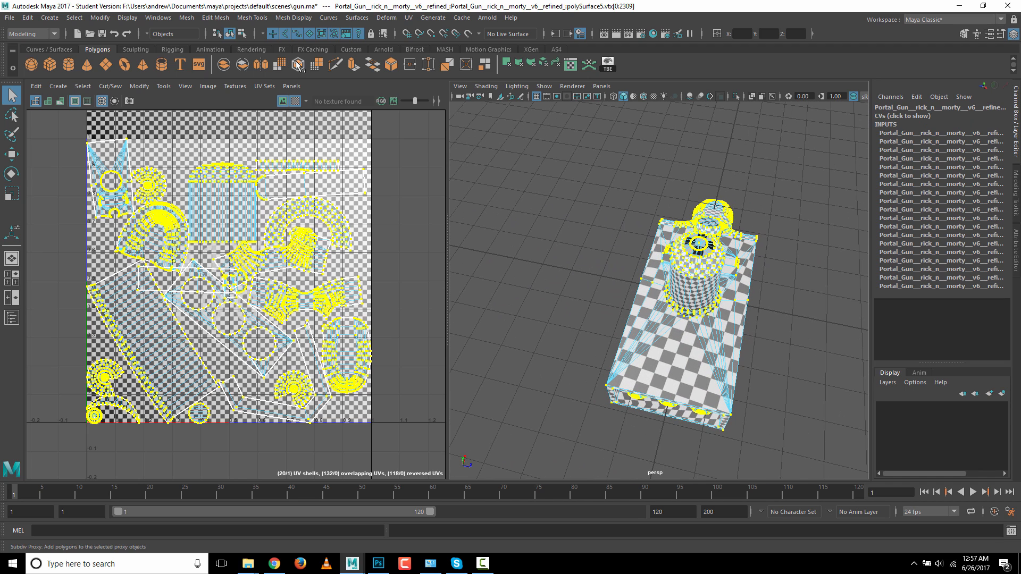
pyautogui.click(223, 18)
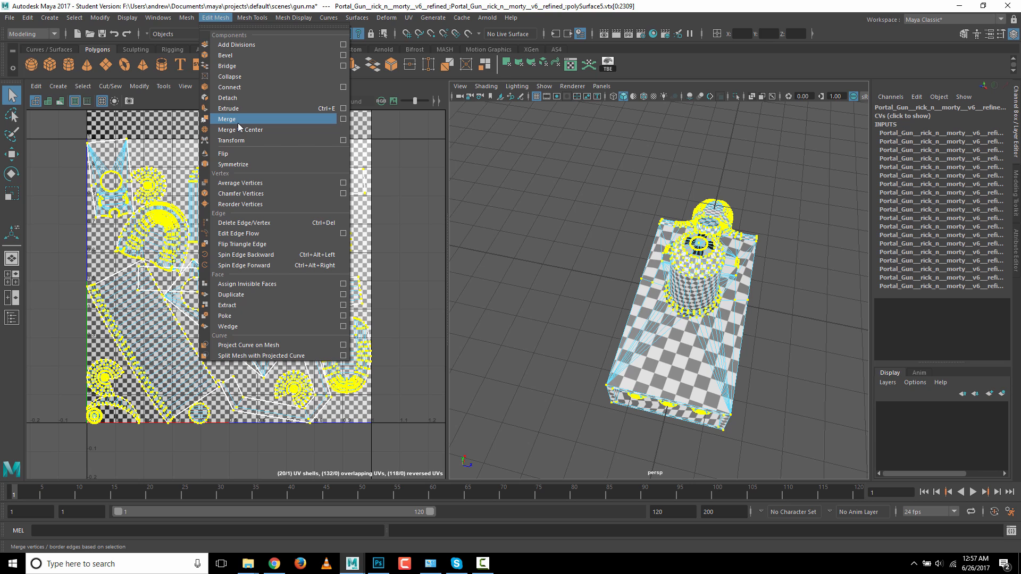
pyautogui.click(342, 120)
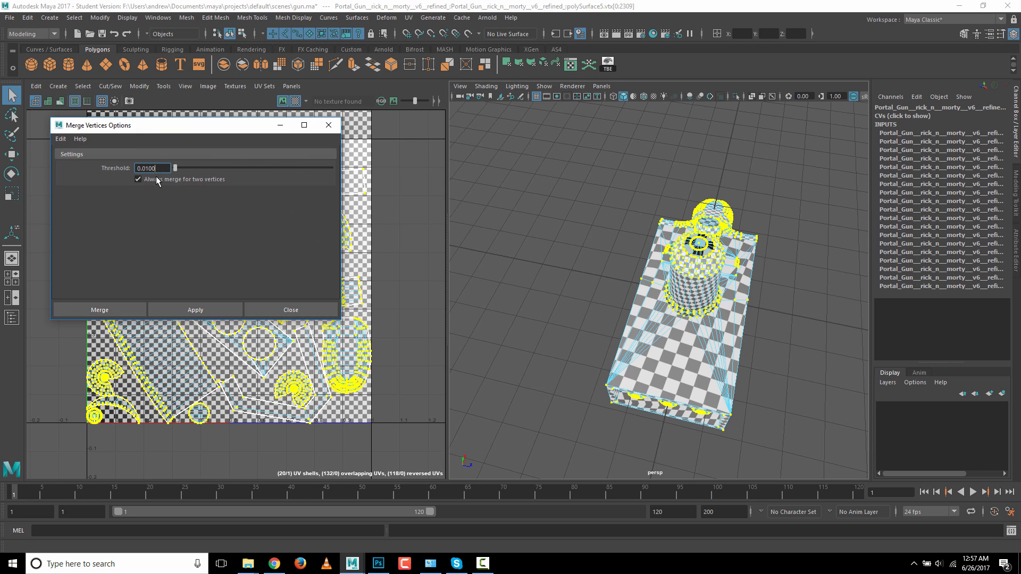
pyautogui.click(110, 311)
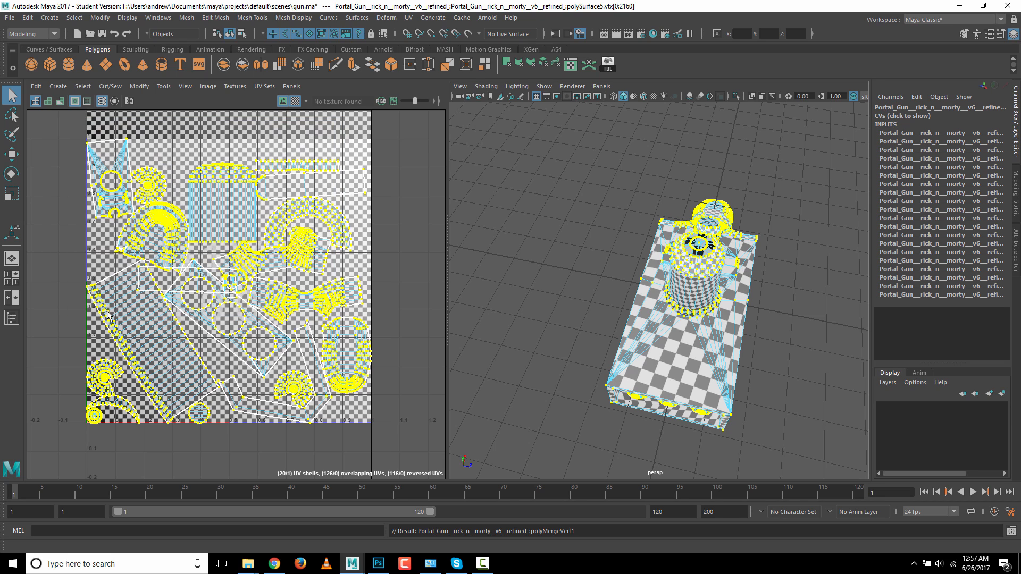
# - Try merging the vertices at the body's upper corner with the same threshold and undo that merge
pyautogui.keyDown('alt'); pyautogui.moveTo(743, 342); pyautogui.dragTo(582, 290); pyautogui.keyUp('alt')
pyautogui.moveTo(473, 255); pyautogui.dragTo(518, 286)
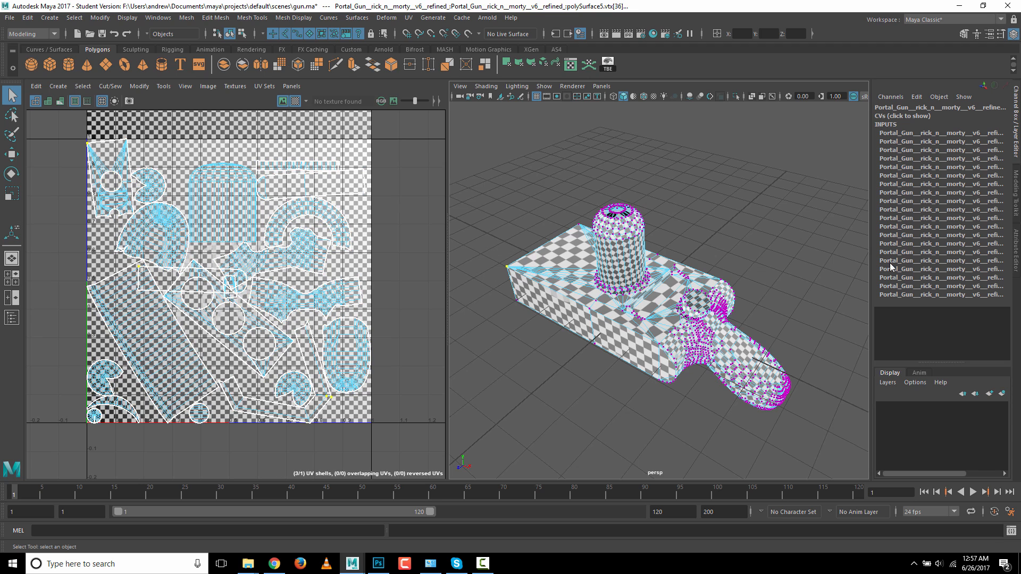
pyautogui.click(894, 116)
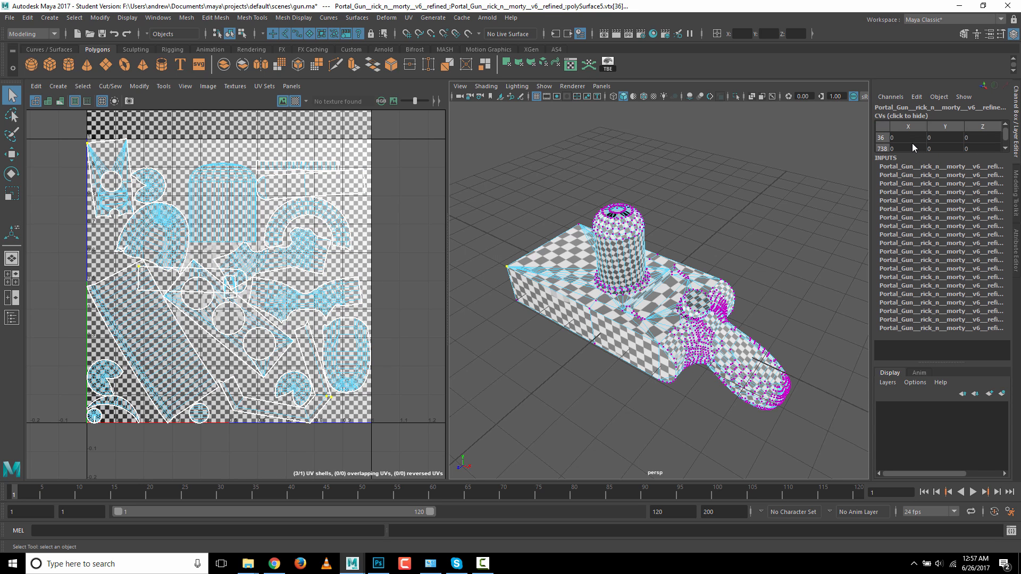
pyautogui.click(216, 18)
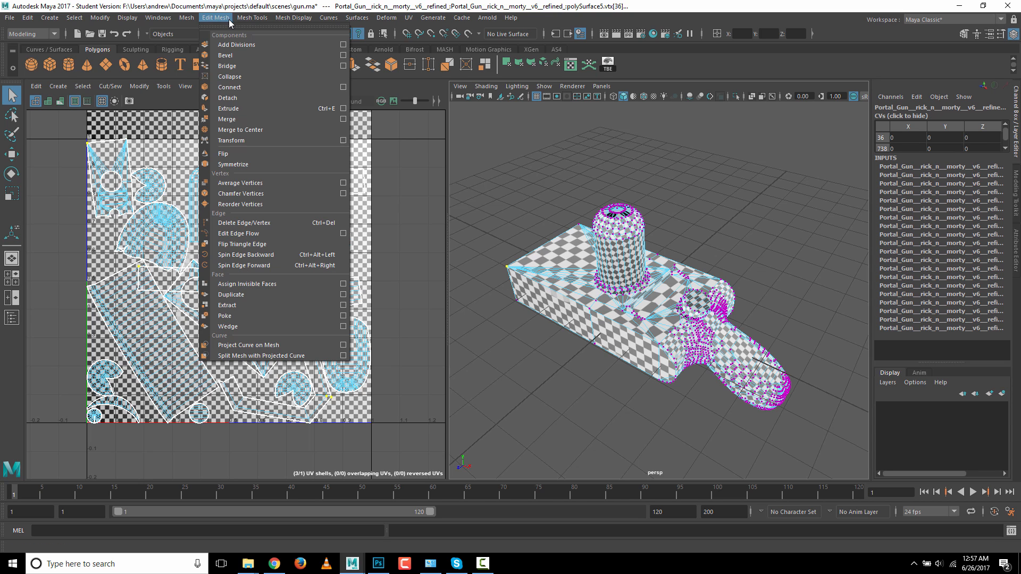
pyautogui.click(232, 119)
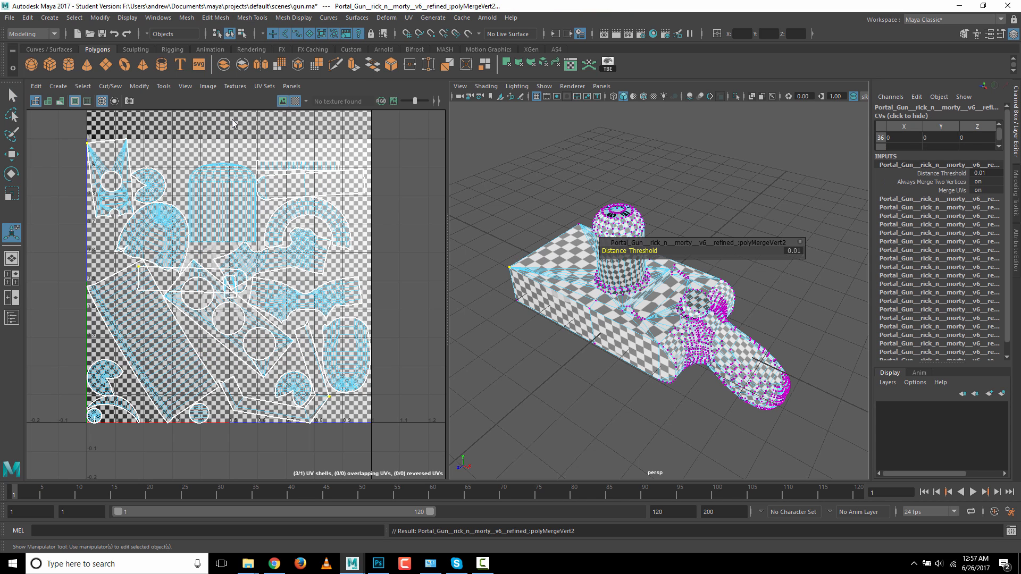
pyautogui.hotkey('ctrl', 'z')
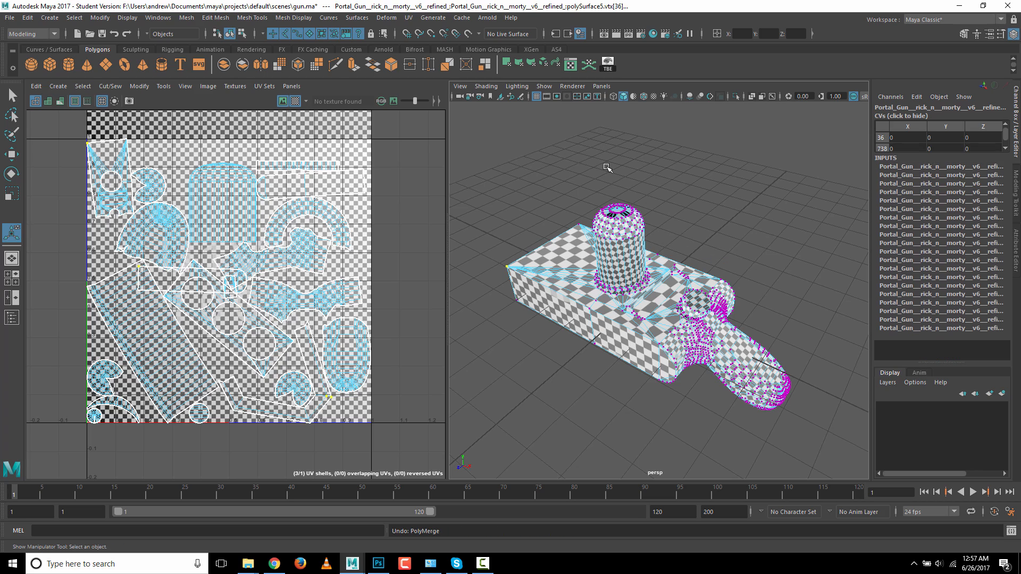
# - Examine the vertices at the body's upper corner up close to check for unmerged duplicates
pyautogui.keyDown('alt'); pyautogui.moveTo(538, 221); pyautogui.dragTo(616, 213, button='middle'); pyautogui.keyUp('alt')
pyautogui.keyDown('ctrl'); pyautogui.keyDown('alt'); pyautogui.moveTo(564, 225); pyautogui.dragTo(795, 313); pyautogui.keyUp('alt'); pyautogui.keyUp('ctrl')
pyautogui.press('w')
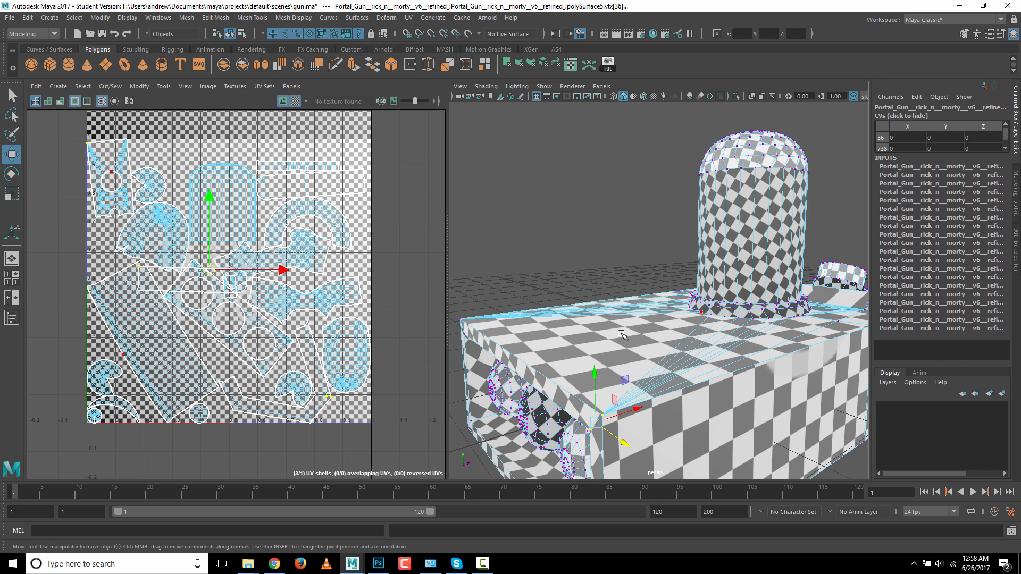
pyautogui.click(549, 251)
pyautogui.keyDown('alt'); pyautogui.moveTo(569, 335); pyautogui.dragTo(590, 229, button='middle'); pyautogui.keyUp('alt')
pyautogui.keyDown('alt'); pyautogui.moveTo(668, 406); pyautogui.dragTo(548, 408); pyautogui.keyUp('alt')
pyautogui.moveTo(769, 350); pyautogui.dragTo(784, 376)
pyautogui.keyDown('alt'); pyautogui.moveTo(694, 393); pyautogui.dragTo(831, 383); pyautogui.keyUp('alt')
pyautogui.click(915, 115)
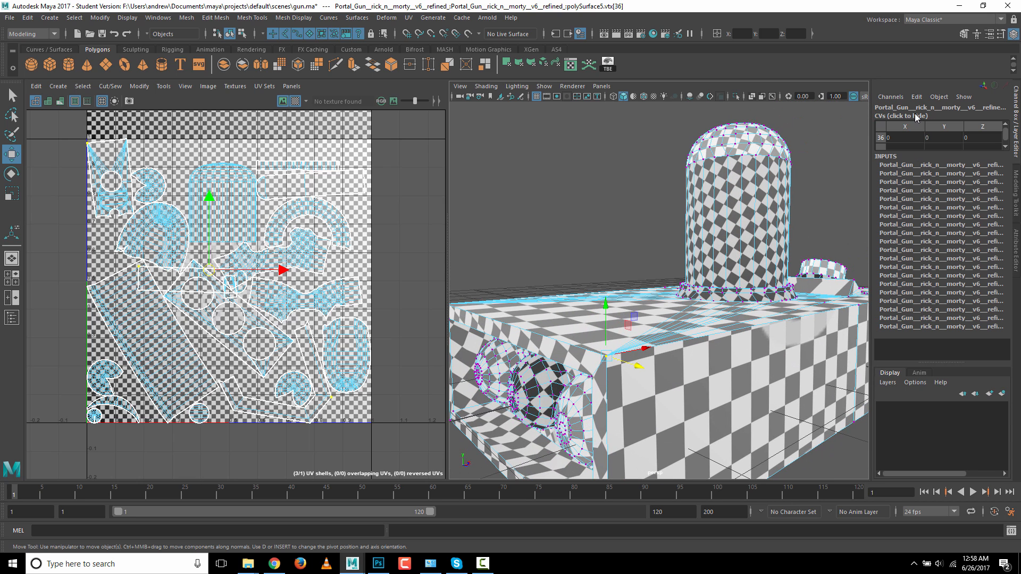
# - Return to object selection on the gun and try to lay out its UVs
pyautogui.scroll(-5, 675, 346)
pyautogui.moveTo(675, 346); pyautogui.dragTo(715, 242, button='right')
pyautogui.keyDown('alt'); pyautogui.moveTo(729, 385); pyautogui.dragTo(705, 399); pyautogui.keyUp('alt')
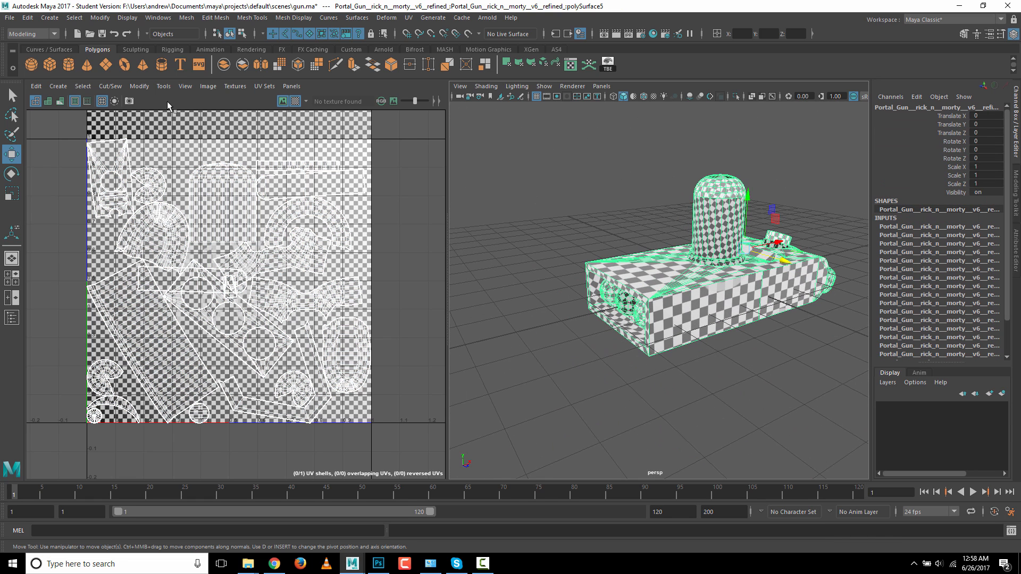
pyautogui.click(143, 92)
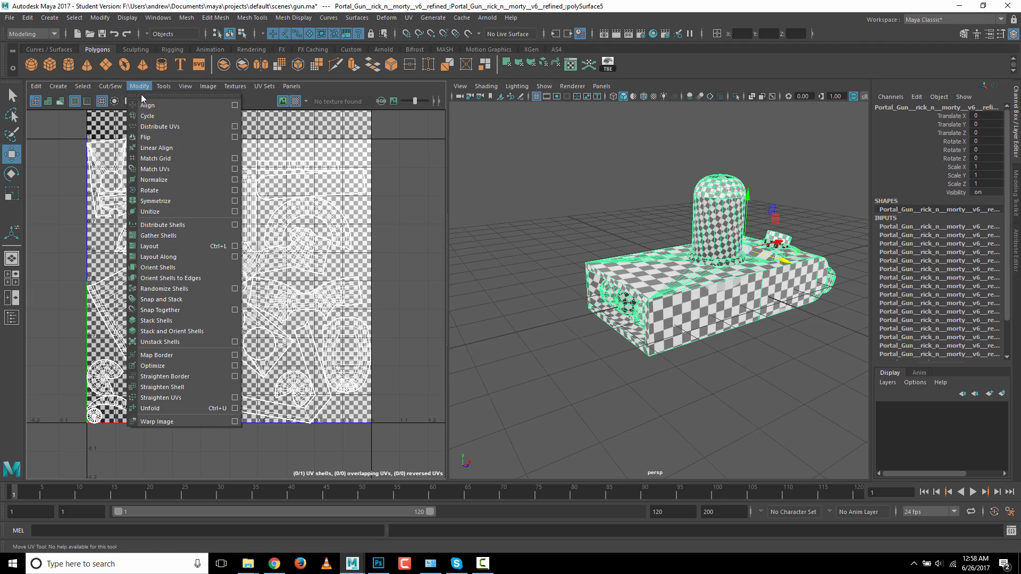
pyautogui.click(162, 248)
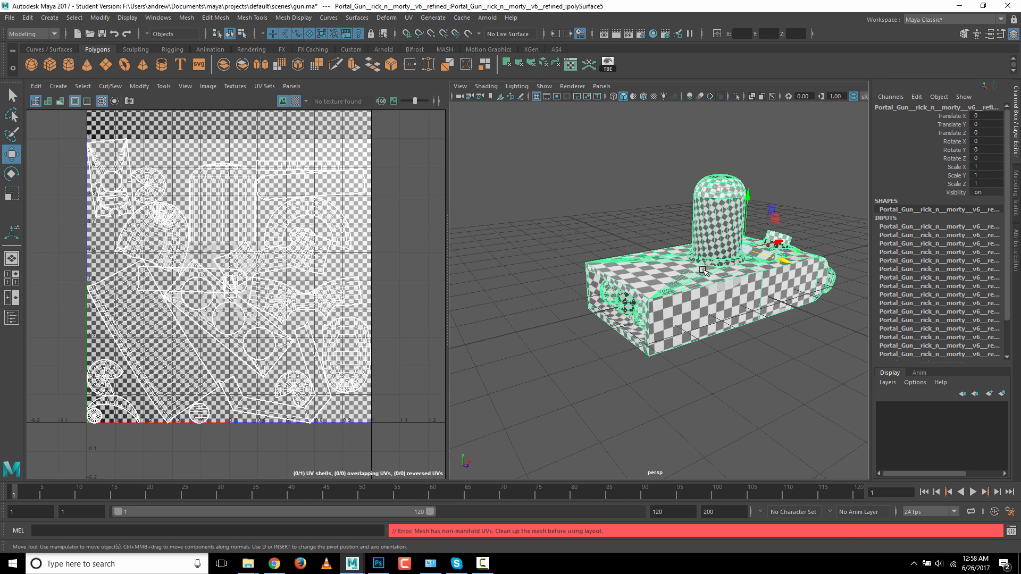
# - Run a mesh cleanup on the whole gun that removes nonmanifold geometry
pyautogui.moveTo(702, 257); pyautogui.dragTo(649, 192, button='right')
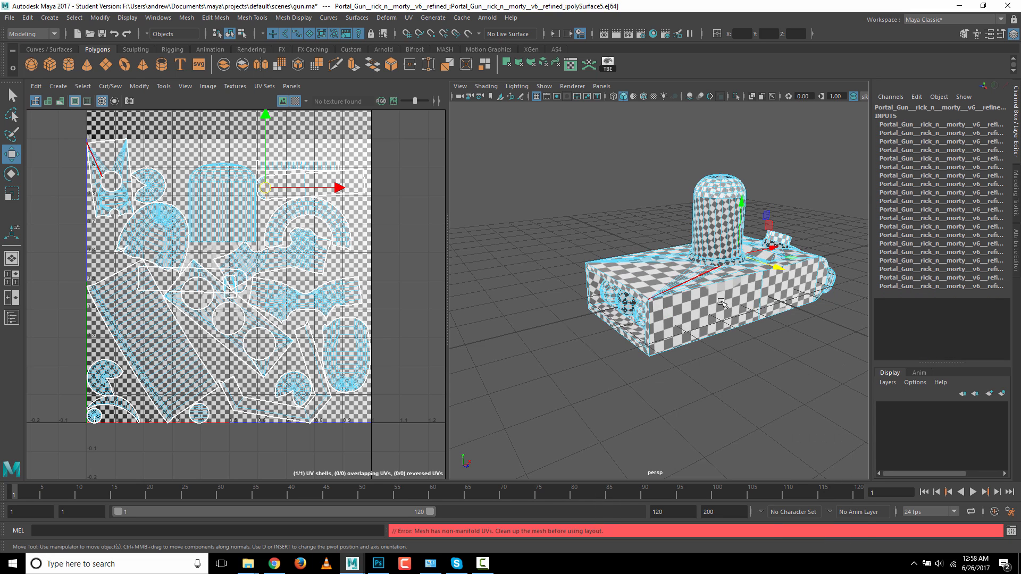
pyautogui.moveTo(721, 257); pyautogui.dragTo(772, 243, button='right')
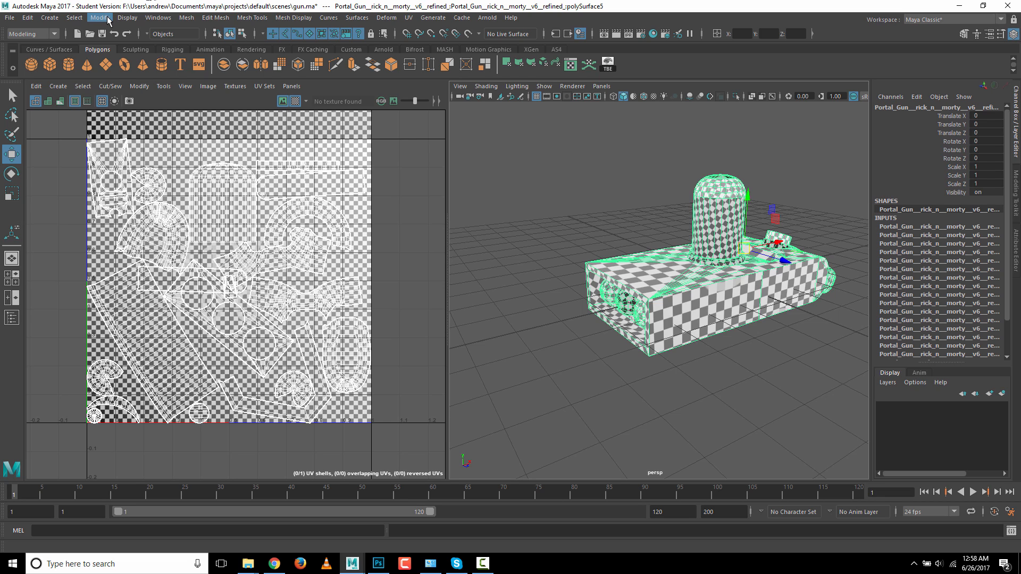
pyautogui.click(187, 17)
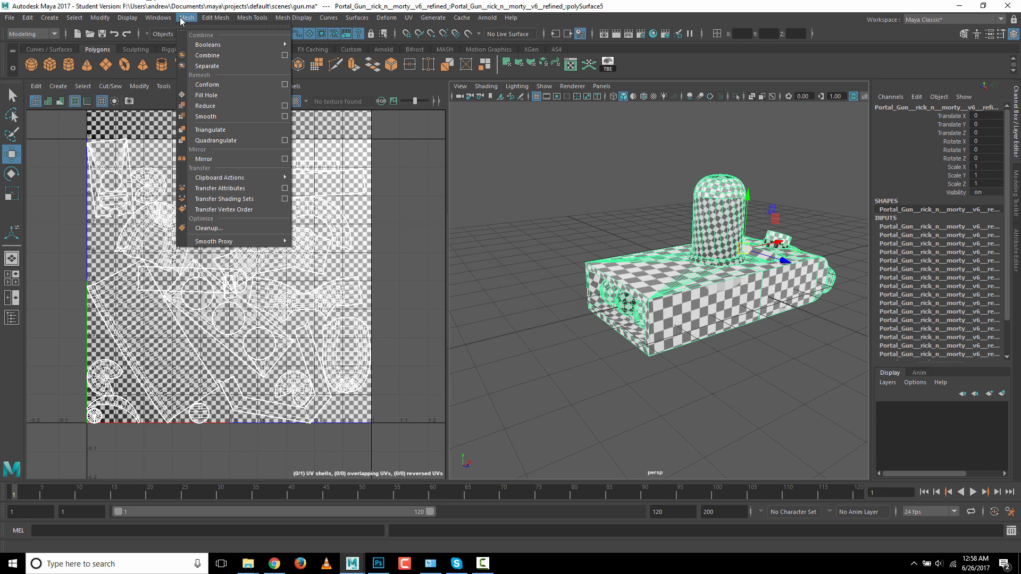
pyautogui.click(220, 227)
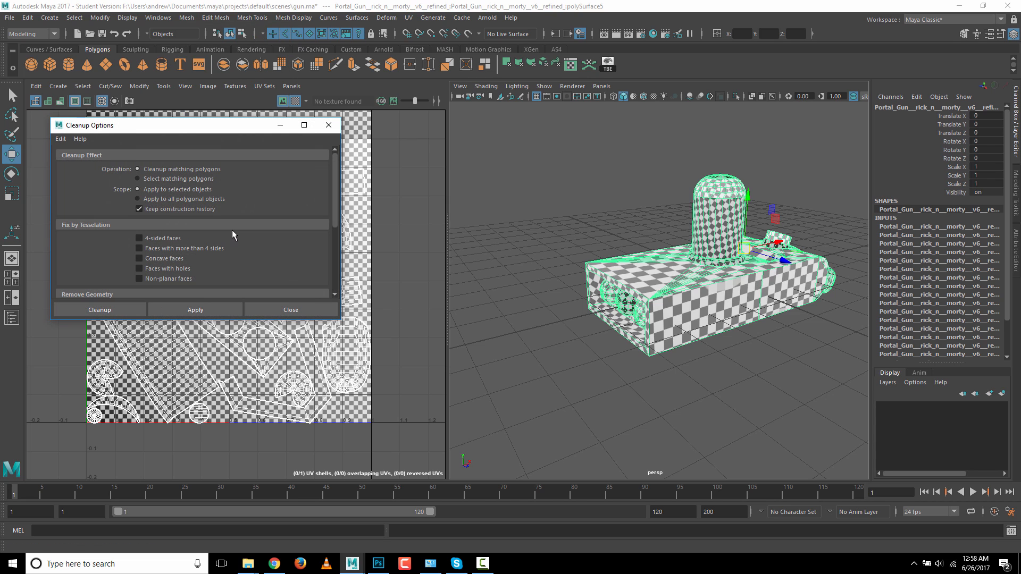
pyautogui.scroll(-2, 234, 225)
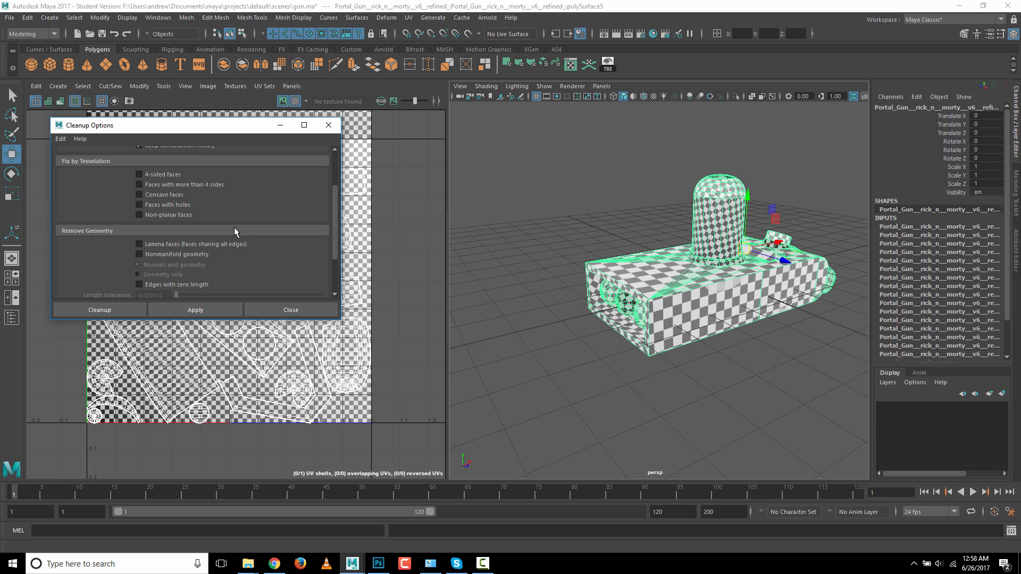
pyautogui.click(202, 254)
pyautogui.click(128, 310)
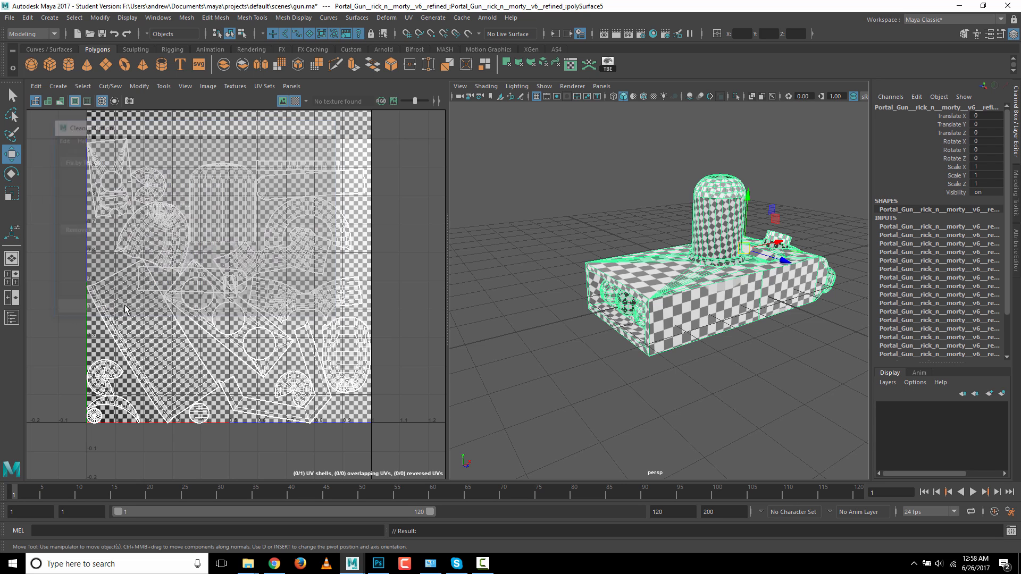
# - Delete the gun's construction history and lay out its UVs
pyautogui.click(27, 17)
pyautogui.moveTo(55, 143)
pyautogui.click(215, 150)
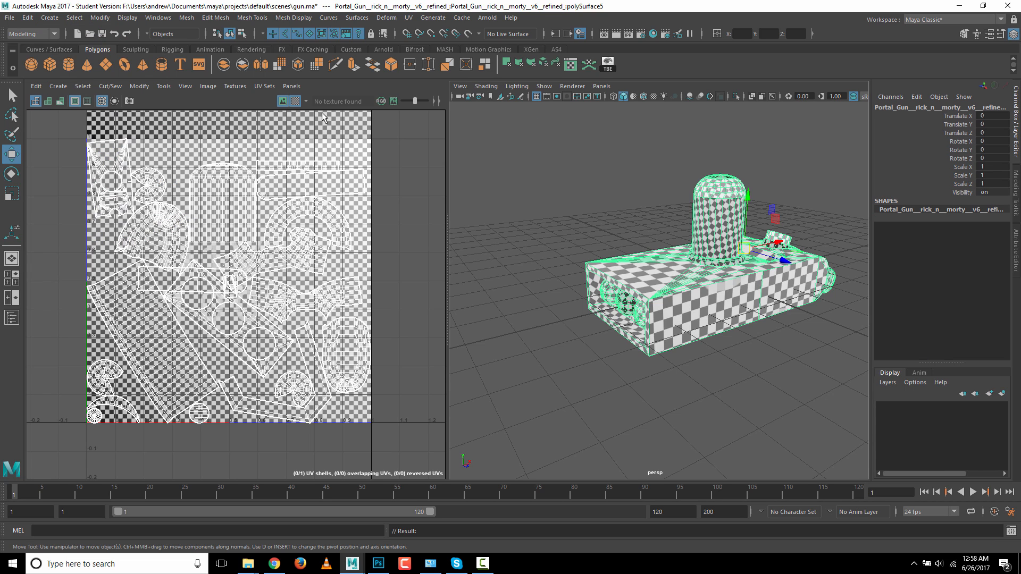
pyautogui.click(141, 87)
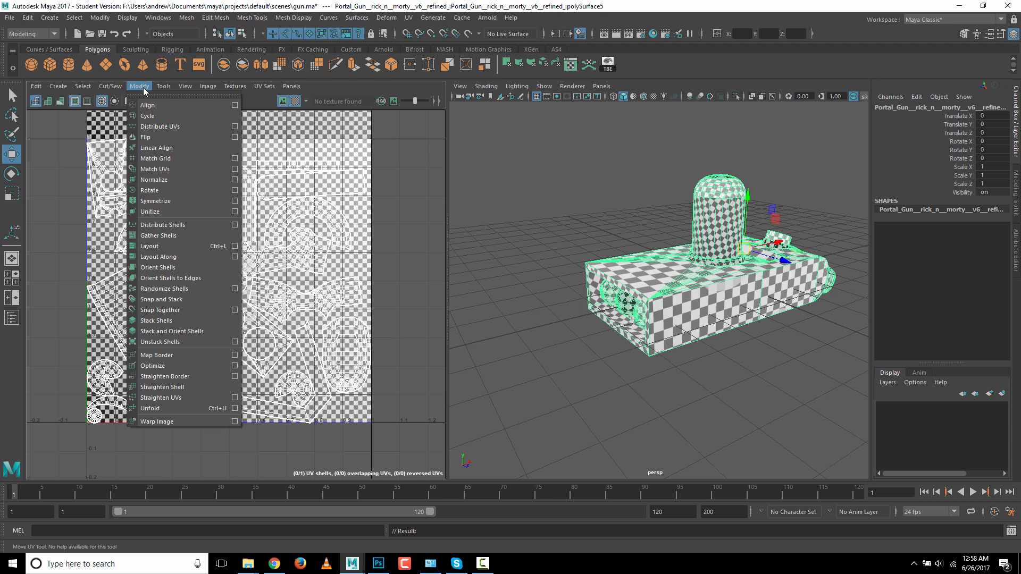
pyautogui.click(161, 247)
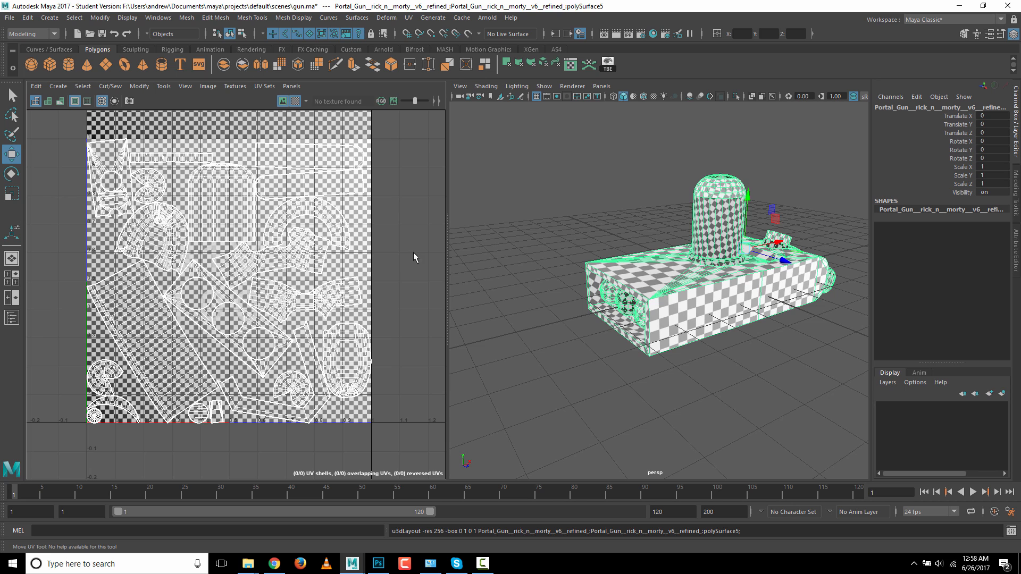
# - Select the faces of the gun body's underside panel and scale up their UV shell to match the surrounding checker density
pyautogui.click(502, 204)
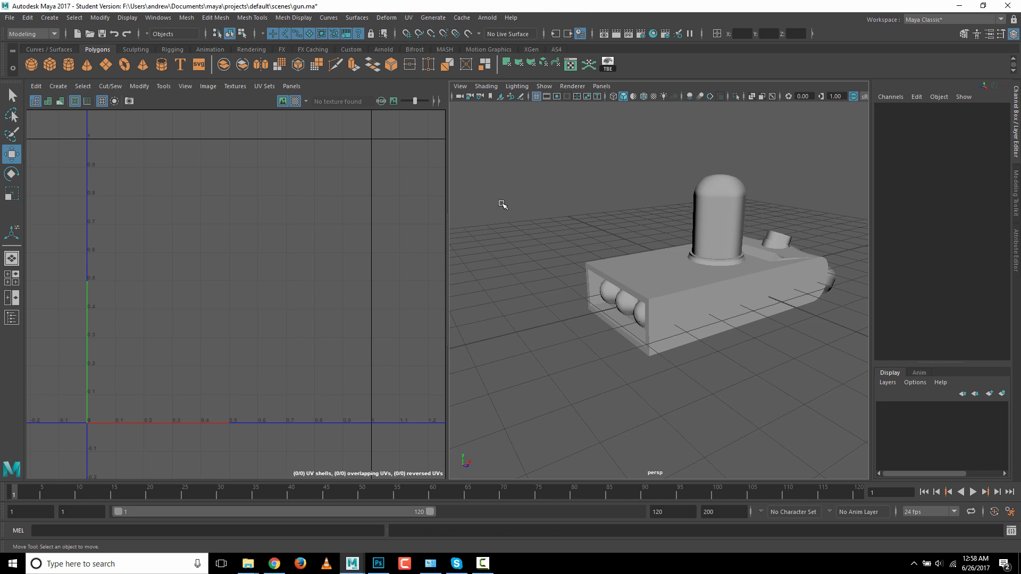
pyautogui.click(641, 275)
pyautogui.keyDown('alt'); pyautogui.moveTo(712, 380); pyautogui.dragTo(779, 366); pyautogui.keyUp('alt')
pyautogui.keyDown('alt'); pyautogui.moveTo(504, 391); pyautogui.dragTo(535, 301); pyautogui.keyUp('alt')
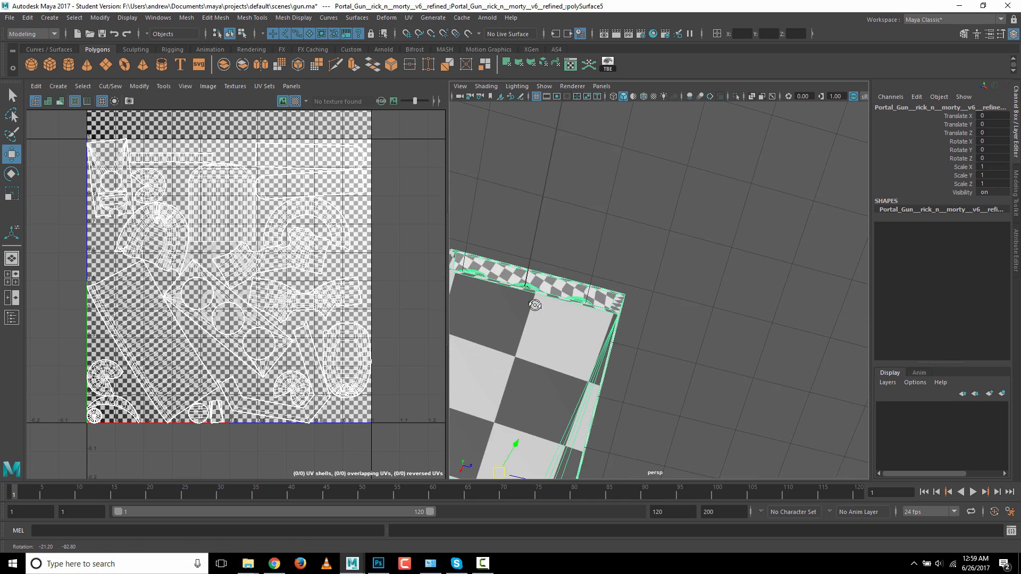
pyautogui.keyDown('alt'); pyautogui.moveTo(641, 305); pyautogui.dragTo(757, 257, button='middle'); pyautogui.keyUp('alt')
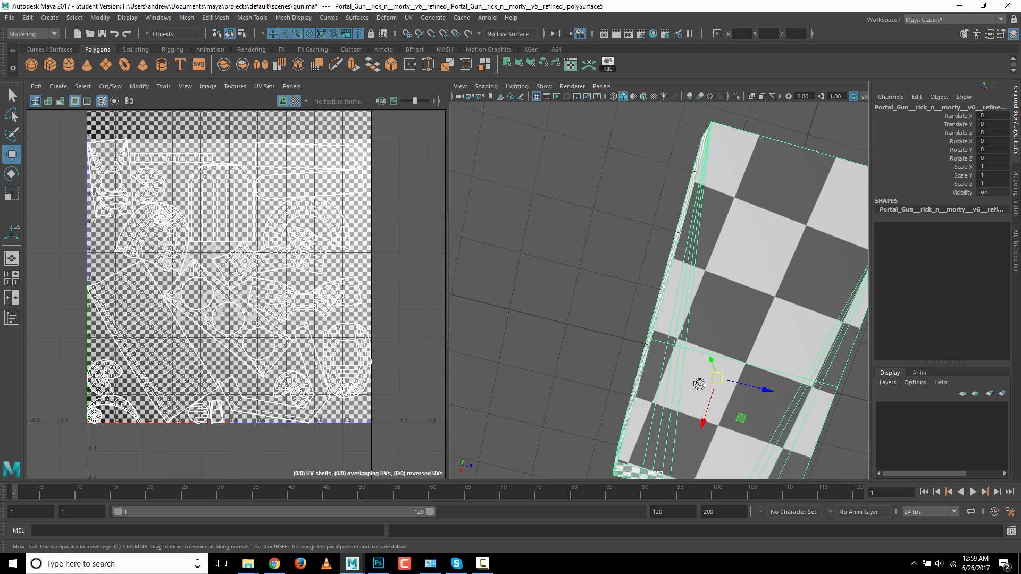
pyautogui.keyDown('alt'); pyautogui.moveTo(699, 384); pyautogui.dragTo(684, 365); pyautogui.keyUp('alt')
pyautogui.rightClick(684, 368)
pyautogui.moveTo(703, 275); pyautogui.dragTo(720, 288, button='right')
pyautogui.click(674, 347)
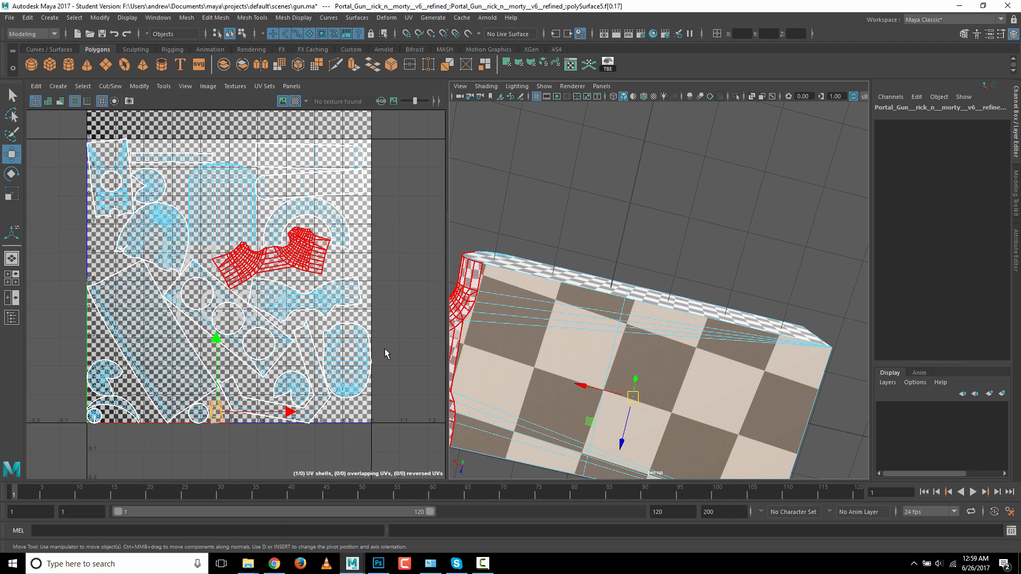
pyautogui.press('r')
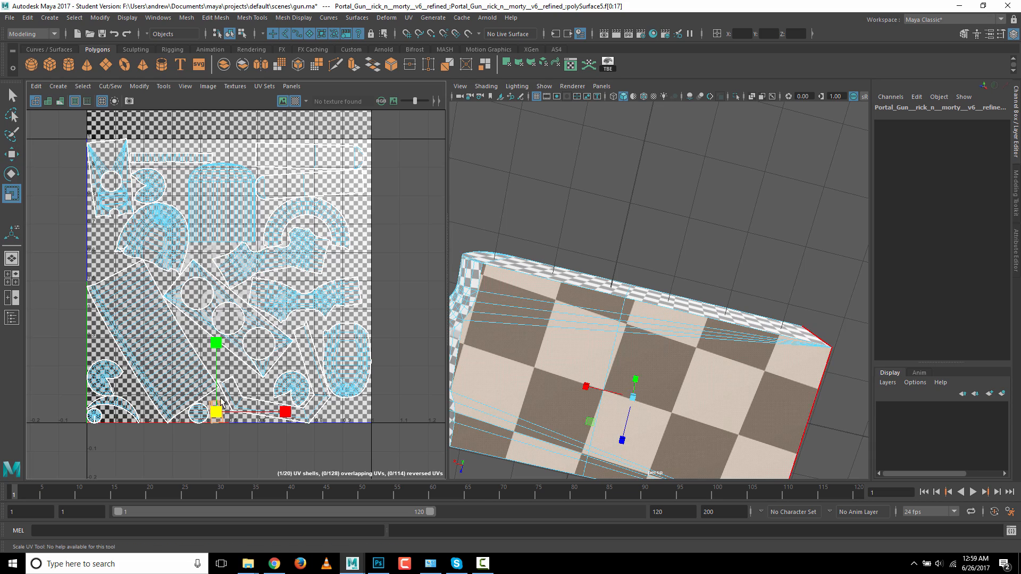
pyautogui.moveTo(220, 413); pyautogui.dragTo(515, 414)
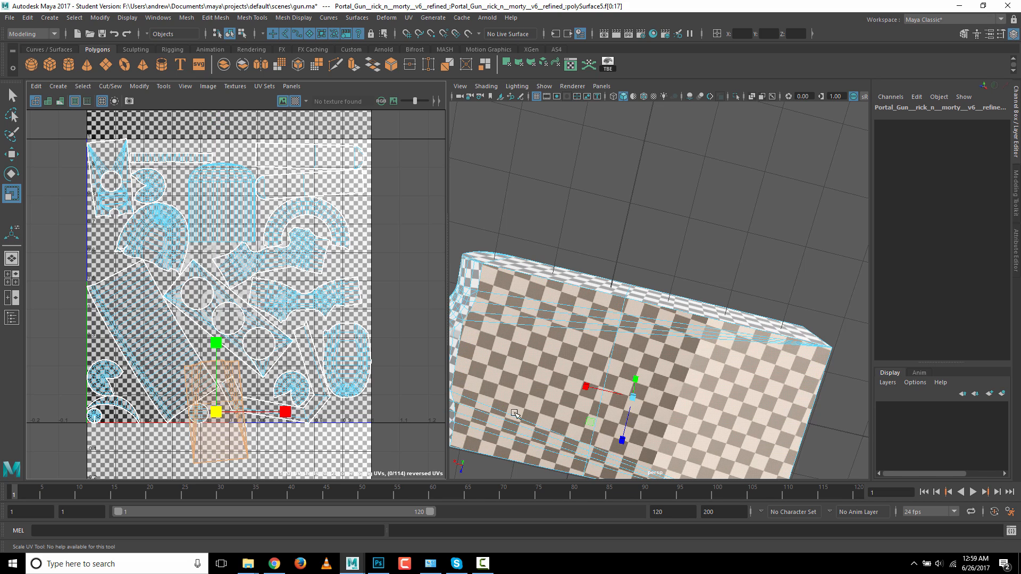
# - Select the whole gun again and repeat the UV layout with the enlarged underside shell
pyautogui.scroll(-5, 543, 302)
pyautogui.moveTo(606, 290); pyautogui.dragTo(659, 240, button='right')
pyautogui.keyDown('alt'); pyautogui.moveTo(644, 286); pyautogui.dragTo(554, 357); pyautogui.keyUp('alt')
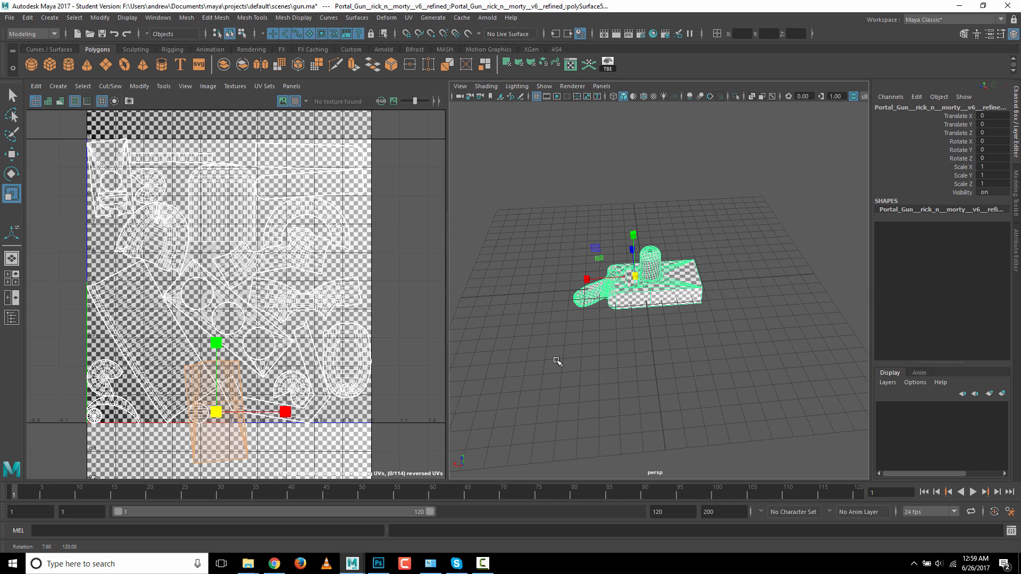
pyautogui.click(128, 87)
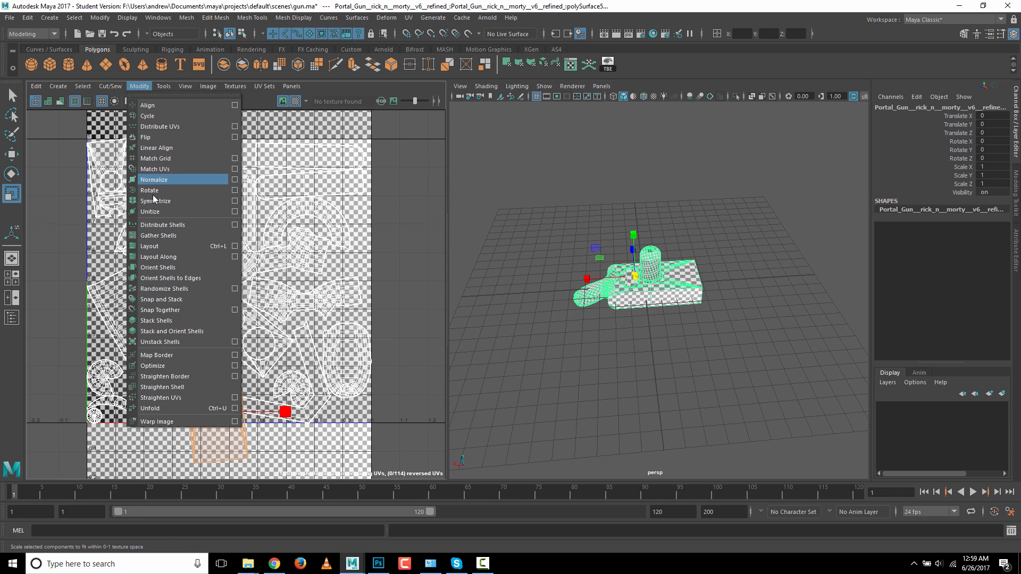
pyautogui.click(161, 246)
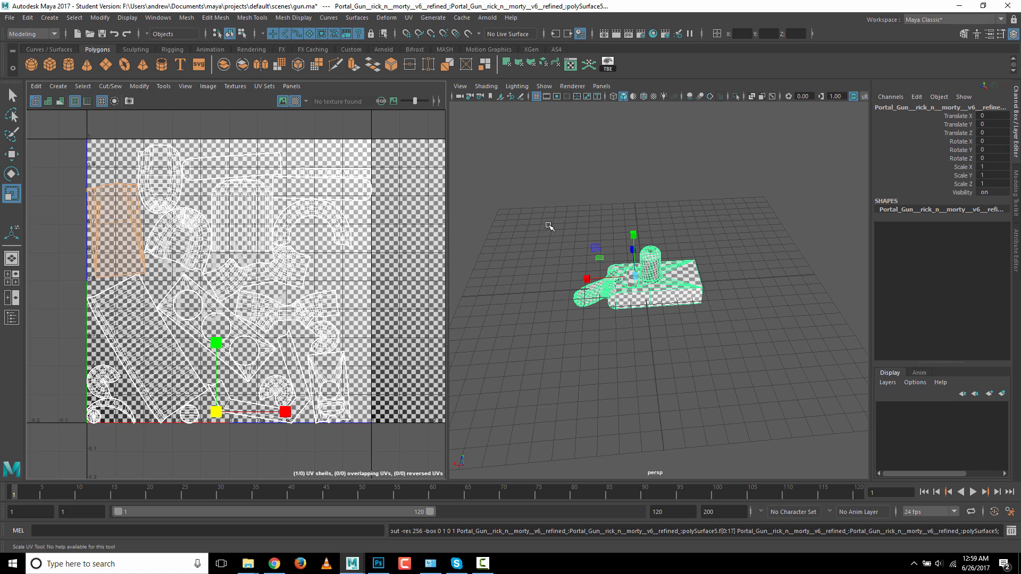
# - Check the checker pattern on the whole gun from several sides and save the scene, accepting the student version notice
pyautogui.keyDown('alt'); pyautogui.moveTo(615, 342); pyautogui.dragTo(677, 315); pyautogui.keyUp('alt')
pyautogui.scroll(8, 677, 314)
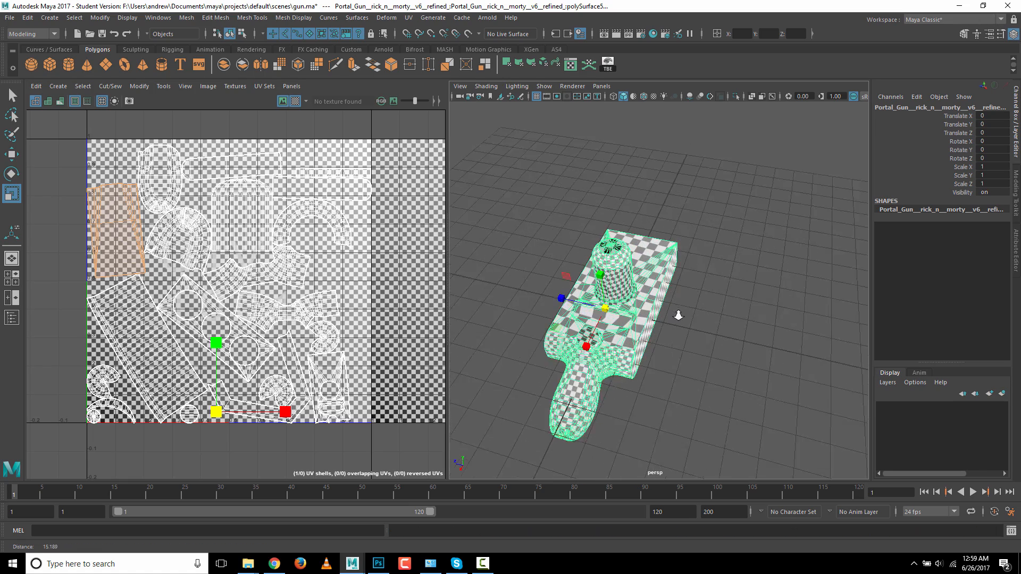
pyautogui.keyDown('alt'); pyautogui.moveTo(549, 345); pyautogui.dragTo(539, 301); pyautogui.keyUp('alt')
pyautogui.click(578, 241)
pyautogui.click(582, 297)
pyautogui.scroll(-4, 581, 291)
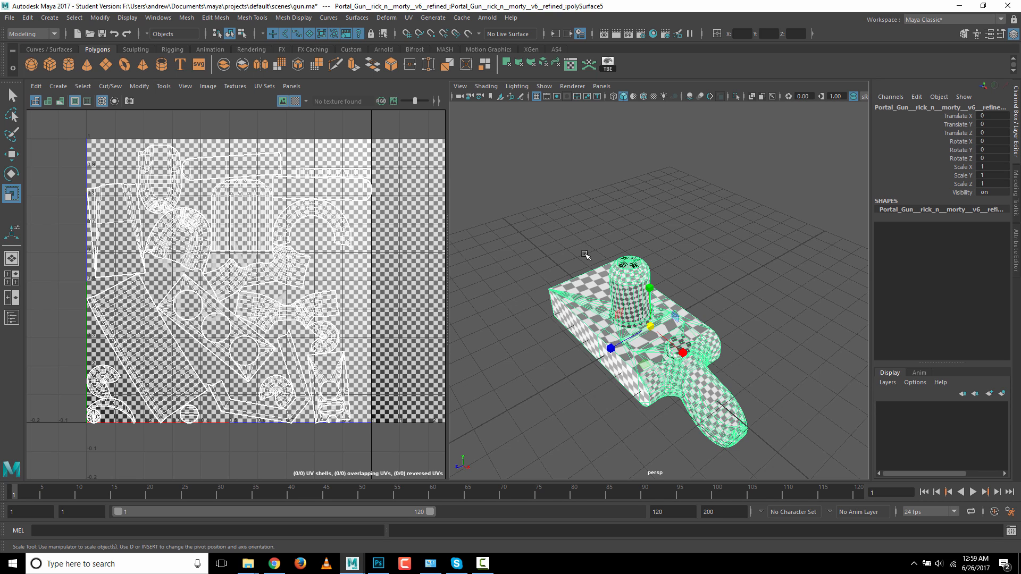
pyautogui.hotkey('ctrl', 's')
pyautogui.click(506, 290)
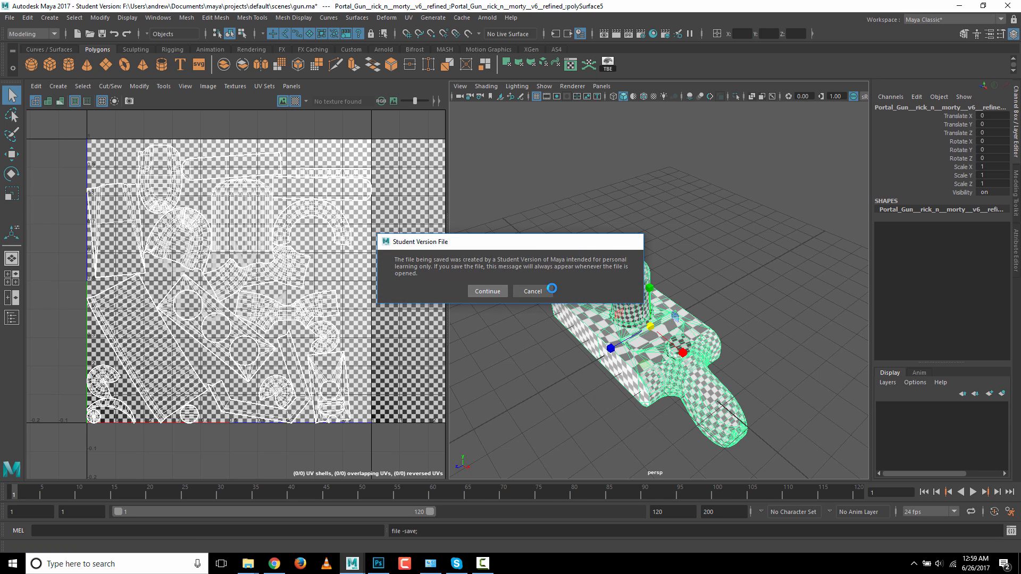
# - Examine the checker pattern on the gun's side, top and handle up close
pyautogui.click(562, 221)
pyautogui.keyDown('alt'); pyautogui.moveTo(547, 270); pyautogui.dragTo(559, 399); pyautogui.keyUp('alt')
pyautogui.click(585, 299)
pyautogui.keyDown('alt'); pyautogui.moveTo(558, 399); pyautogui.dragTo(689, 371, button='right'); pyautogui.keyUp('alt')
pyautogui.keyDown('alt'); pyautogui.moveTo(689, 371); pyautogui.dragTo(607, 330); pyautogui.keyUp('alt')
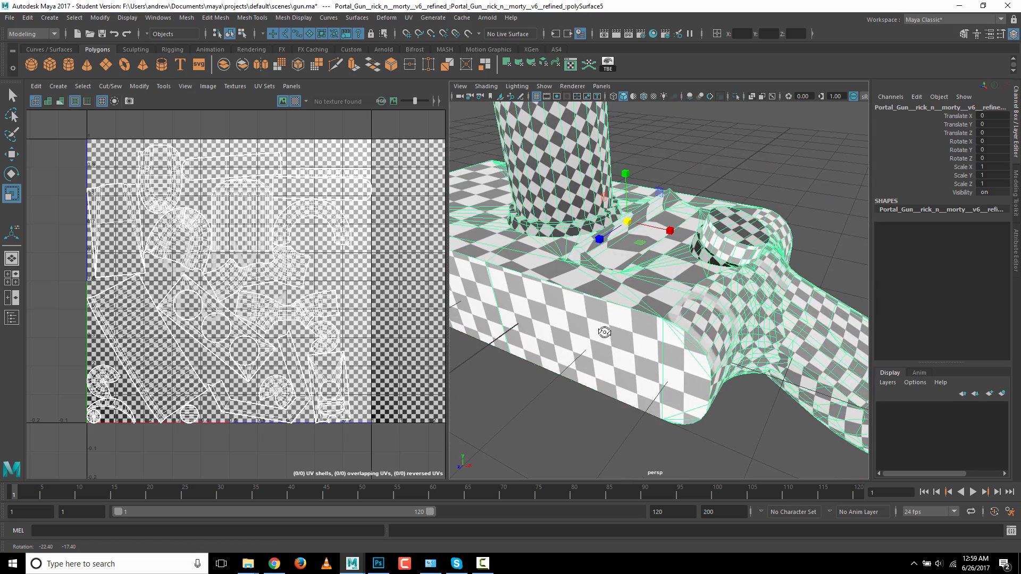